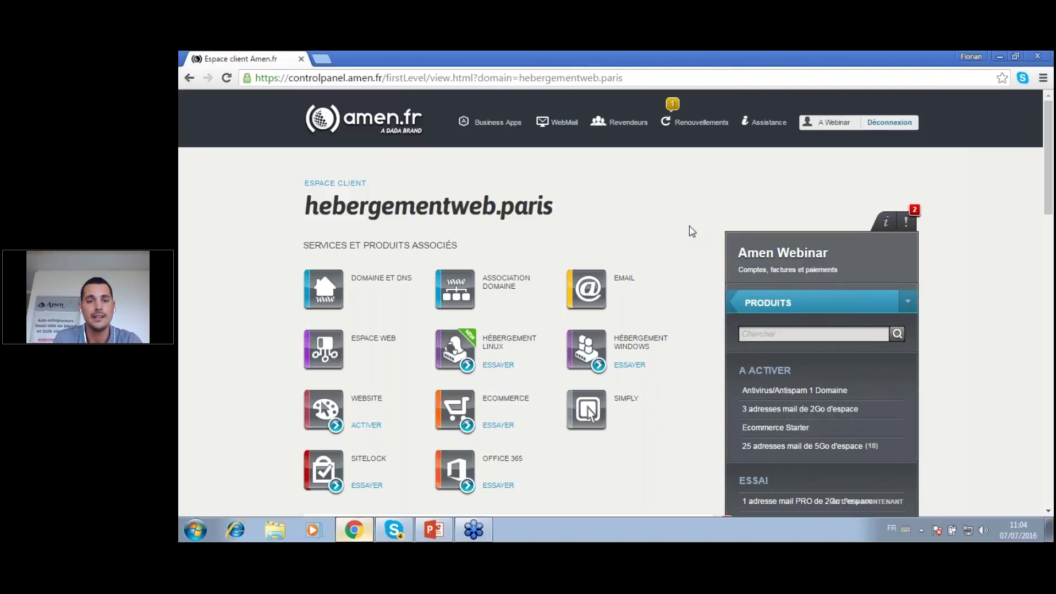
# Open the WebSite builder for the hebergementweb.paris domain
pyautogui.scroll(-1, 682, 228)
pyautogui.scroll(-1, 682, 228)
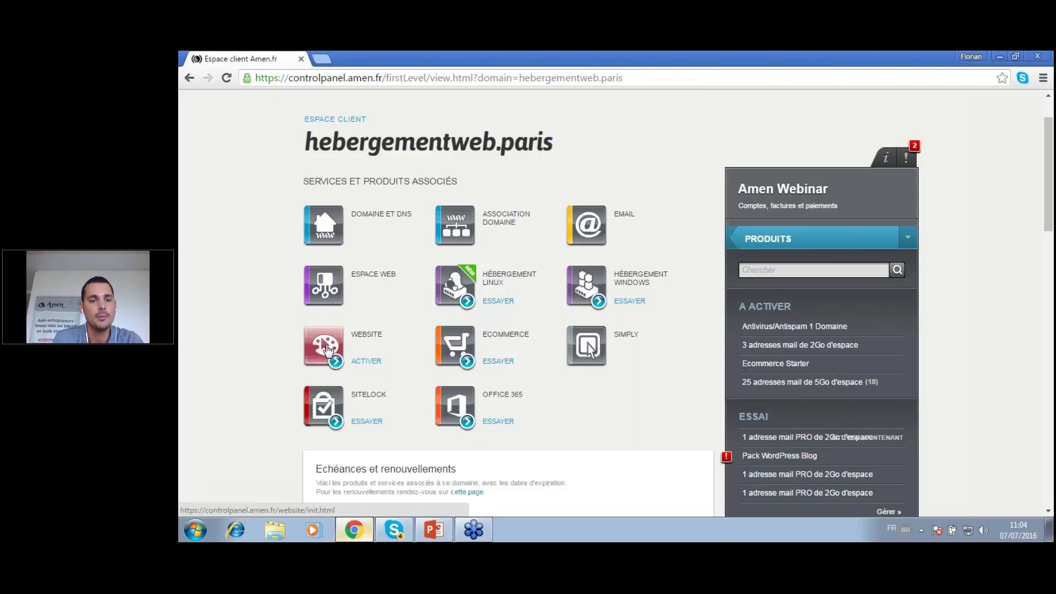
pyautogui.click(329, 345)
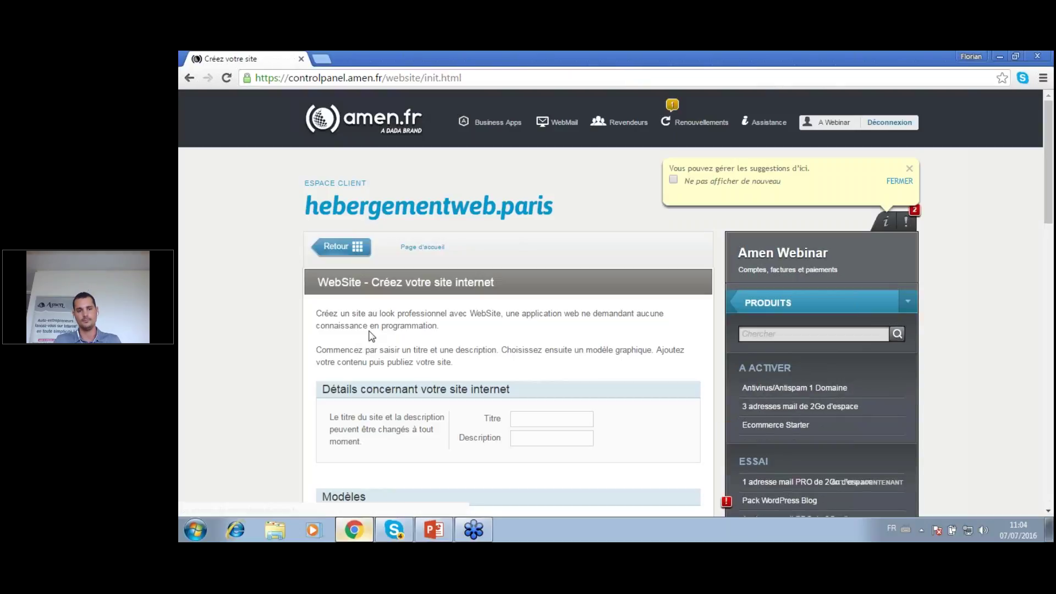
# Enter "Webinar Amen" as the site title and "Presentation du website" as its description
pyautogui.scroll(-1, 372, 336)
pyautogui.click(536, 358)
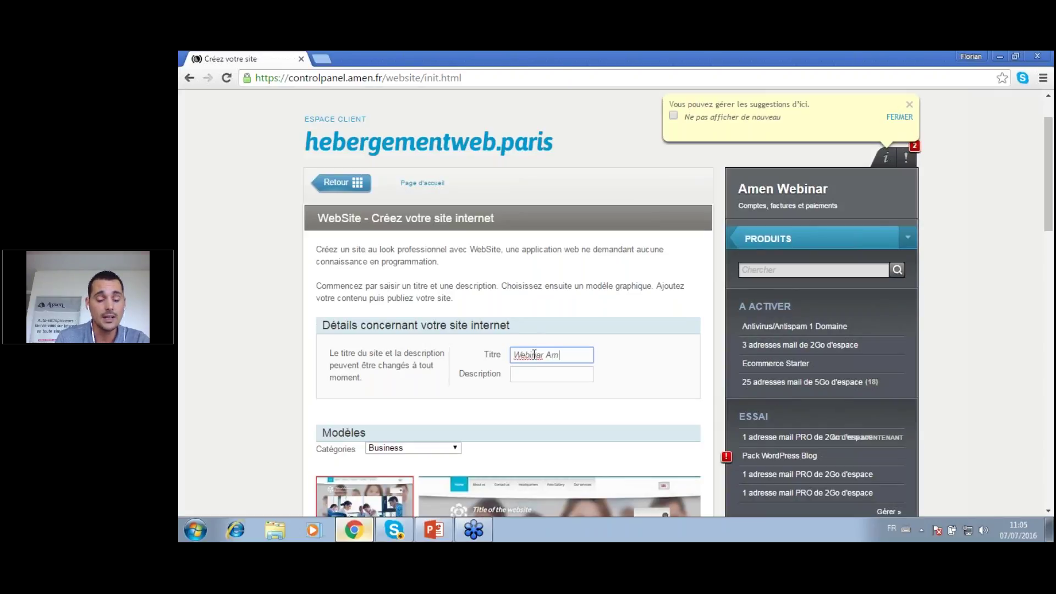
pyautogui.click(558, 374)
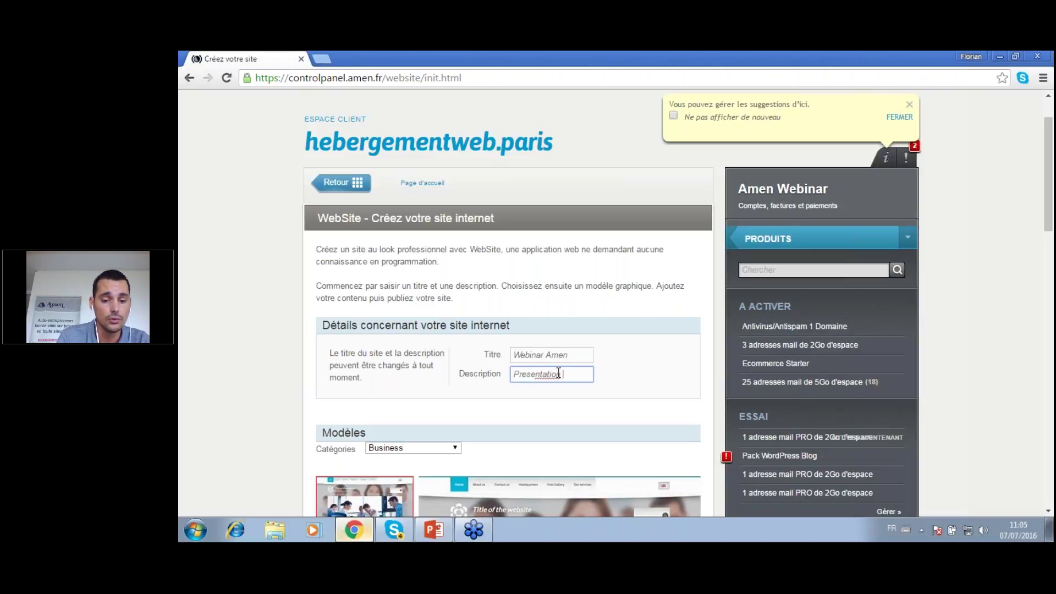
pyautogui.write('Presentation du website')
pyautogui.click(629, 343)
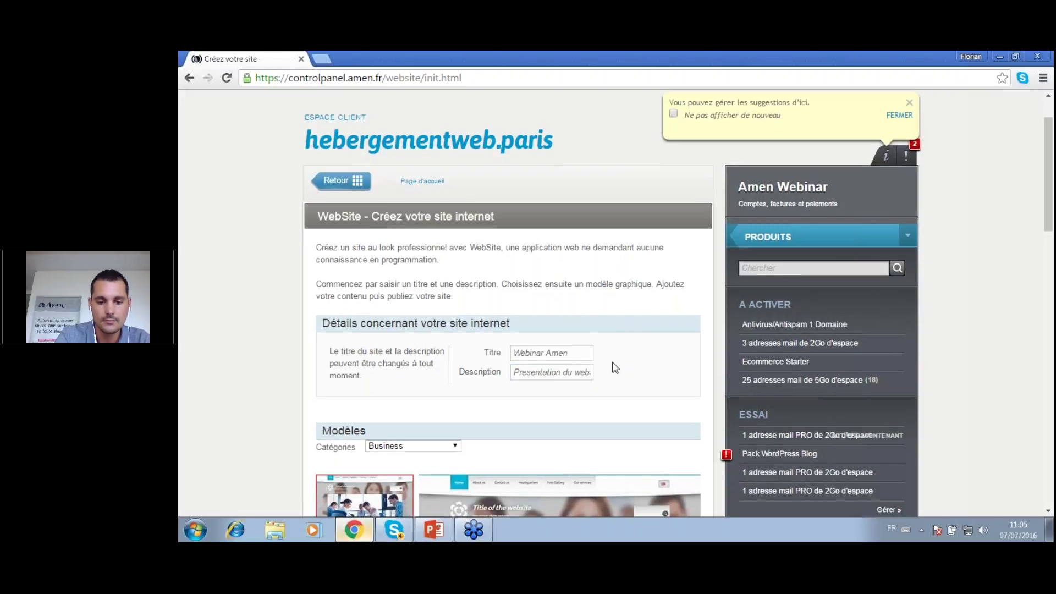
# Review the available template categories for the new site, keeping Business selected
pyautogui.scroll(-1, 561, 380)
pyautogui.scroll(-1, 562, 381)
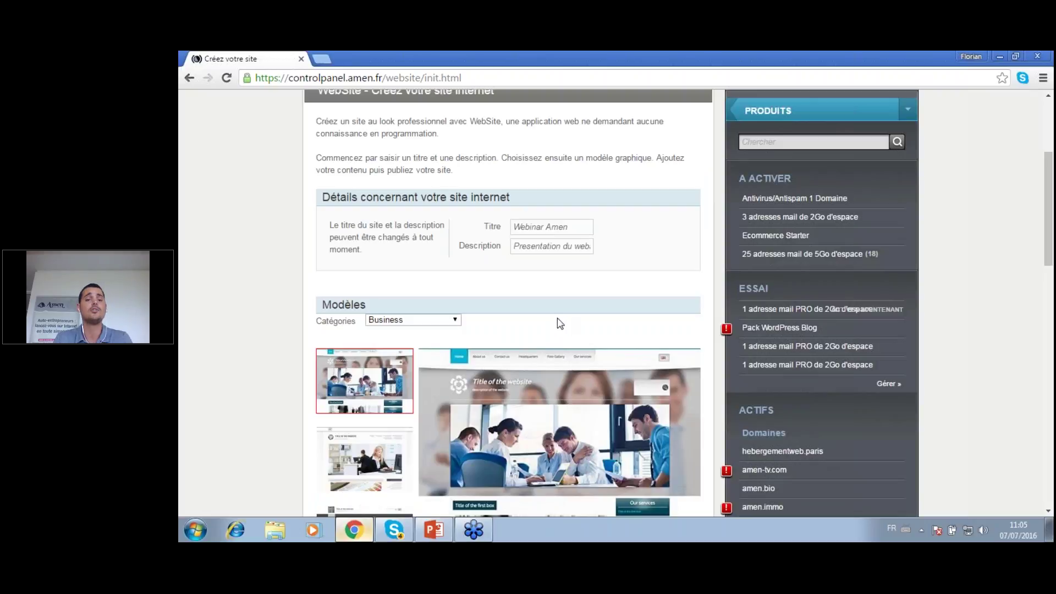
pyautogui.scroll(-1, 564, 323)
pyautogui.scroll(-1, 537, 239)
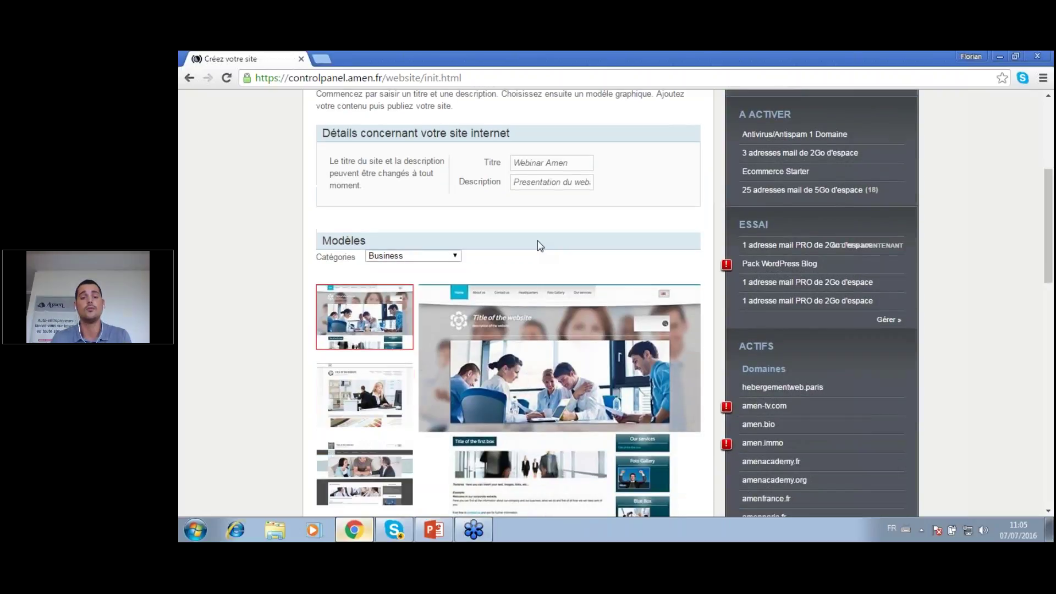
pyautogui.scroll(-1, 466, 201)
pyautogui.click(440, 199)
pyautogui.click(450, 193)
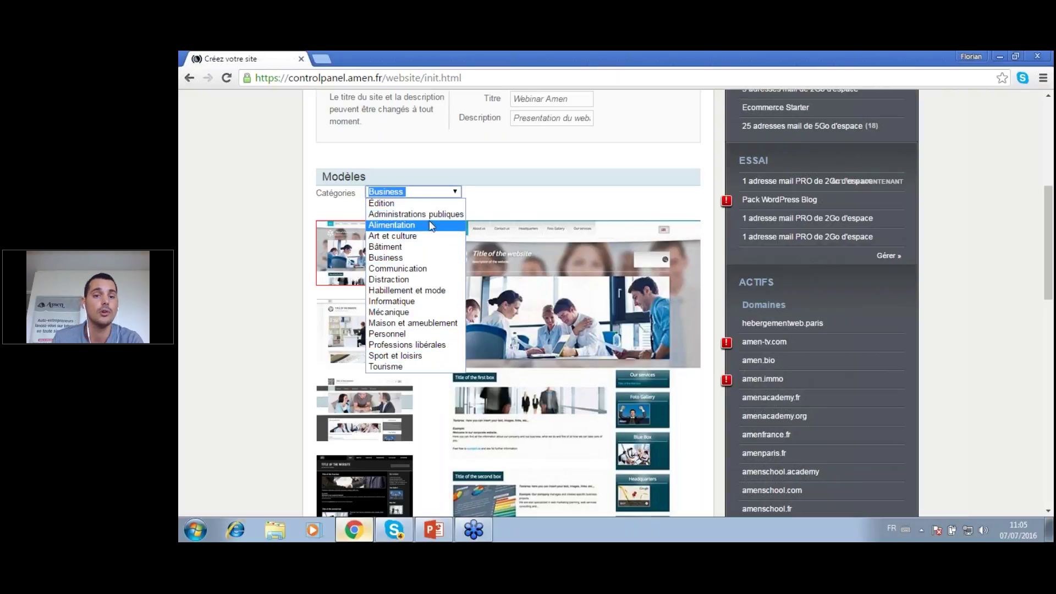
pyautogui.click(495, 207)
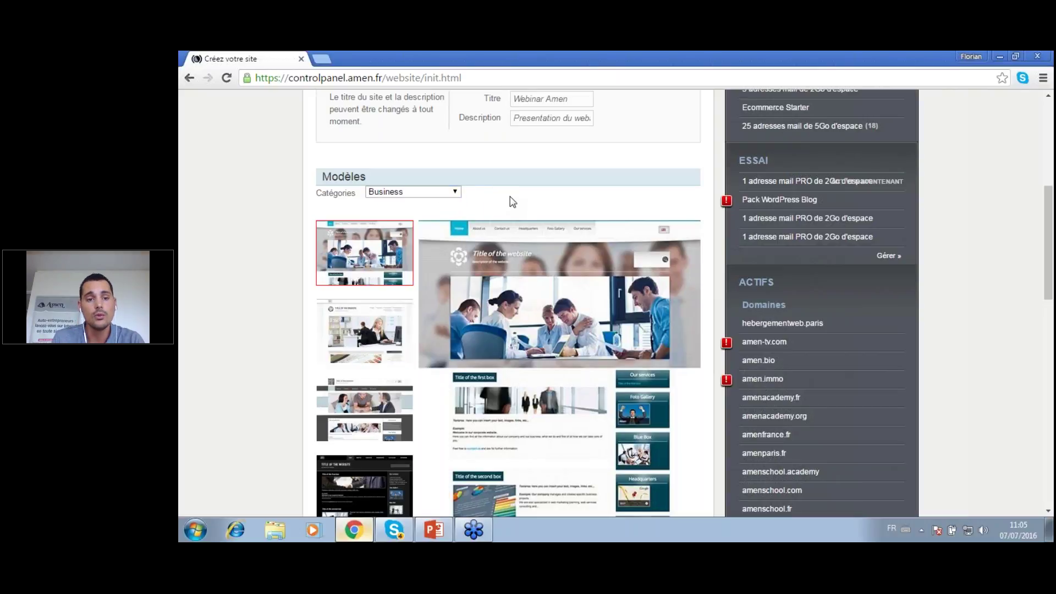
# Publish the site with the first Business template and confirm that existing content may be overwritten
pyautogui.scroll(-1, 510, 198)
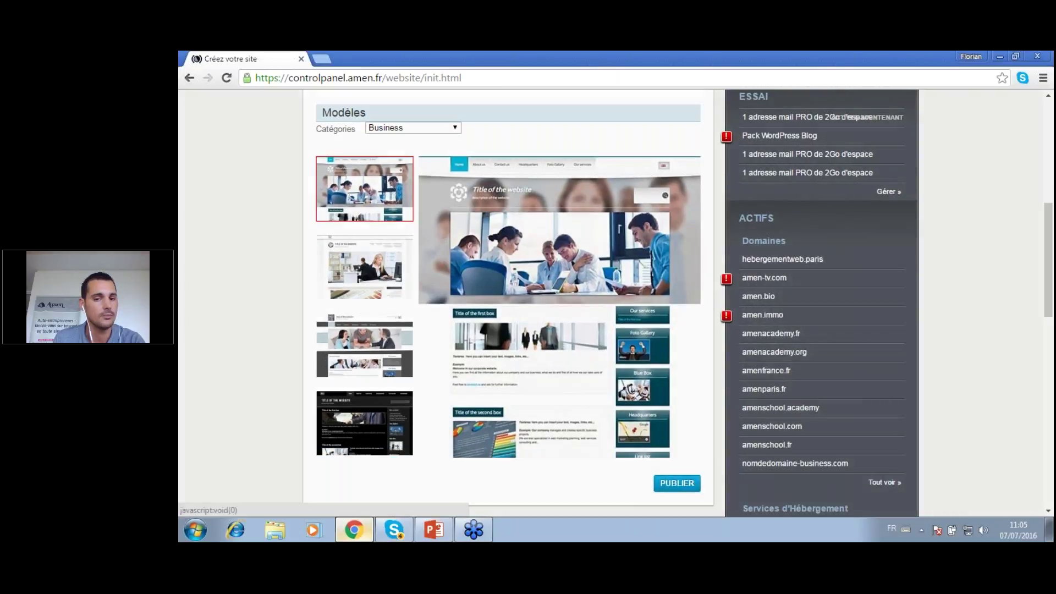
pyautogui.click(676, 483)
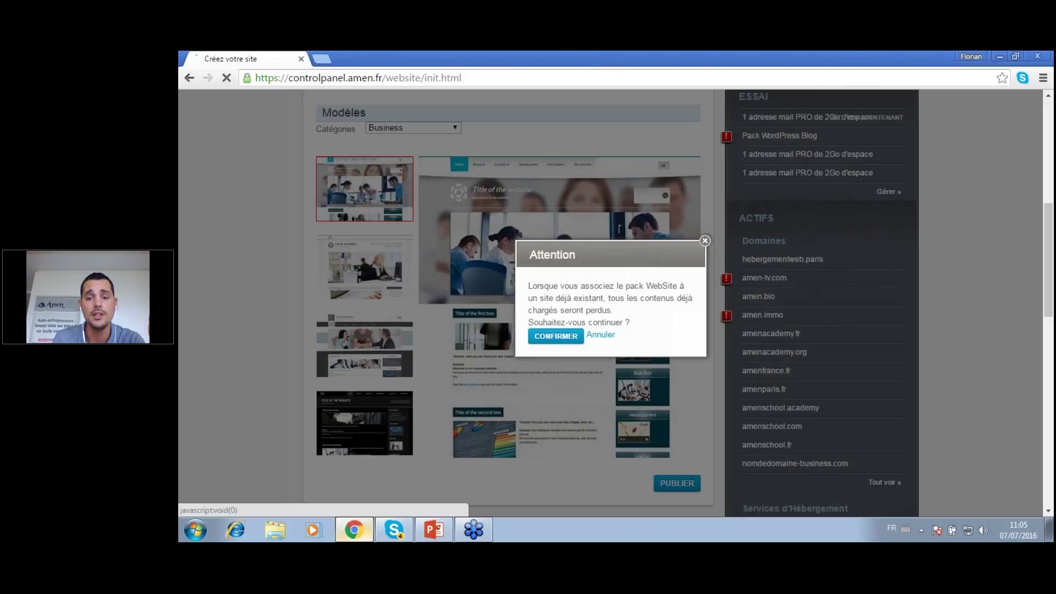
pyautogui.click(555, 335)
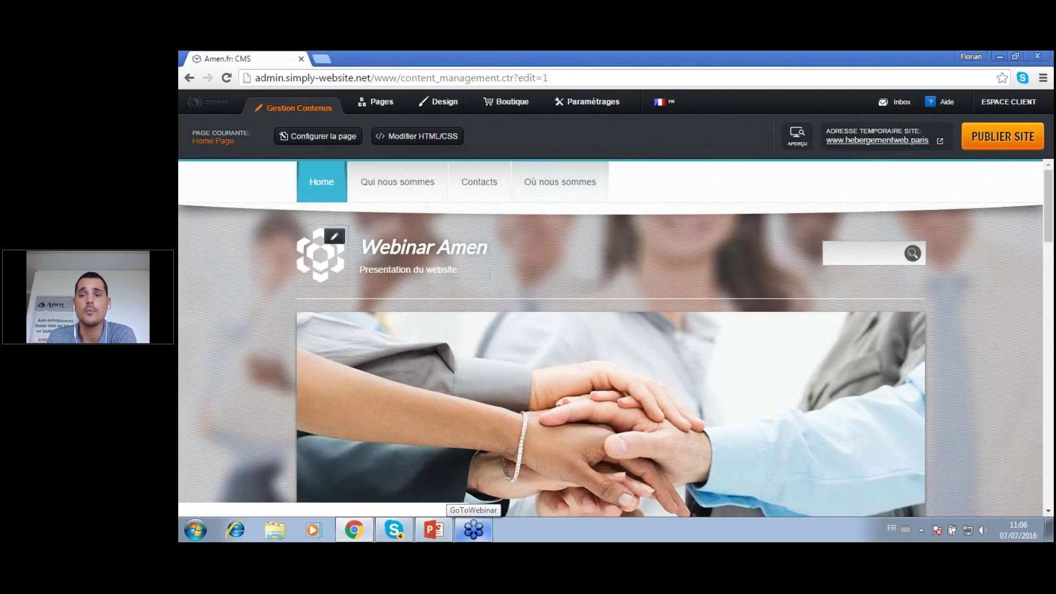
# Examine the generated home page and the editor's site structure, design, shop and general settings sections
pyautogui.scroll(-1, 231, 288)
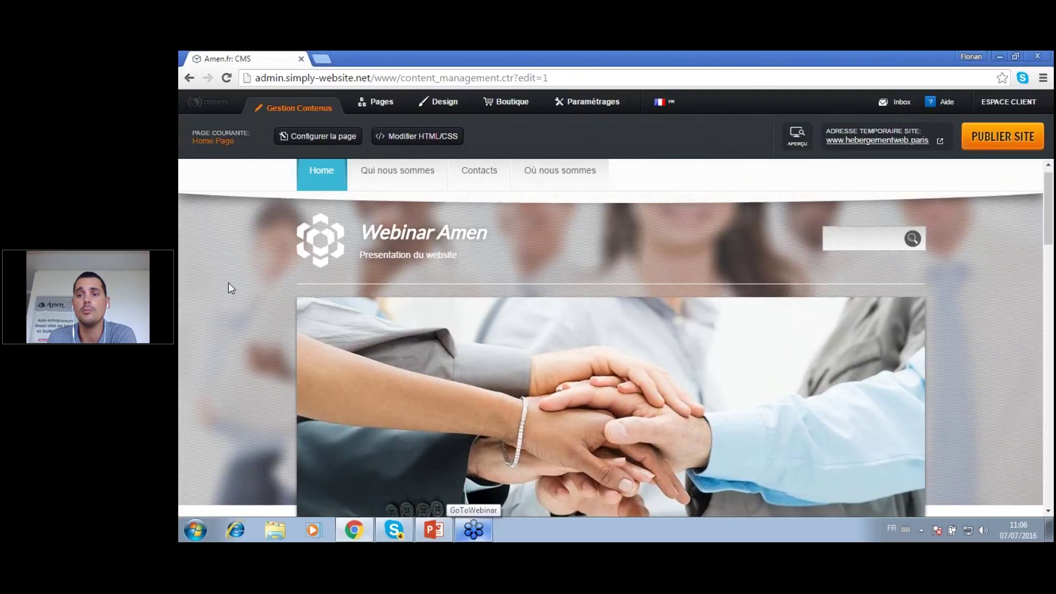
pyautogui.scroll(-3, 229, 282)
pyautogui.scroll(3, 285, 206)
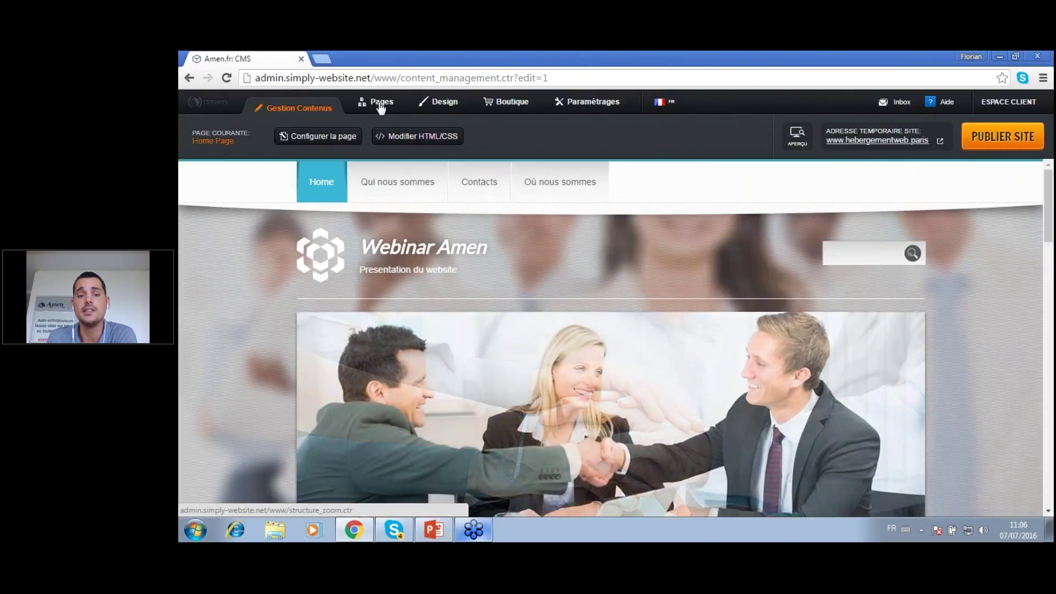
pyautogui.click(379, 103)
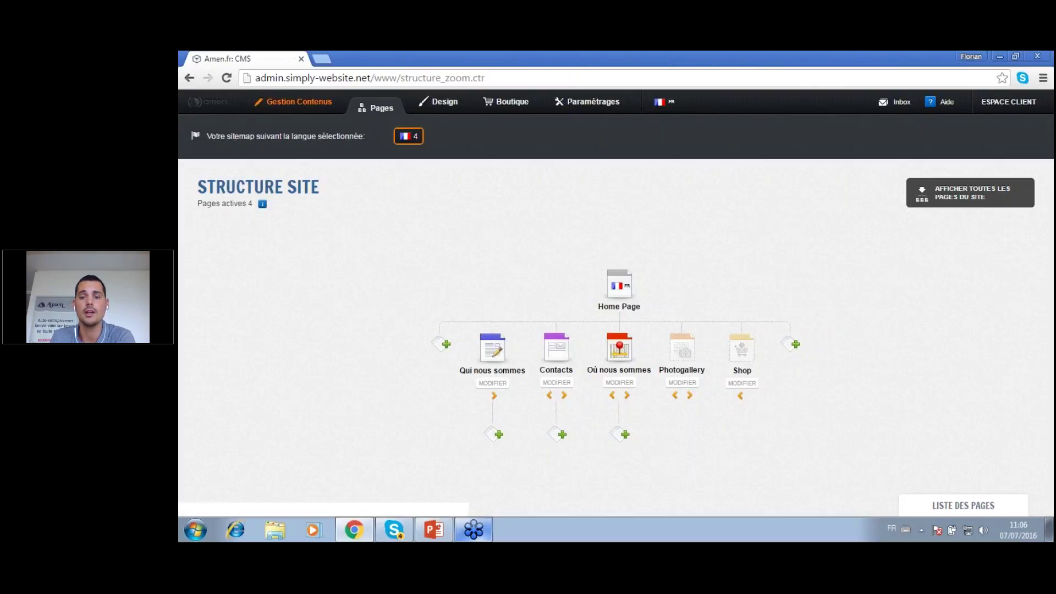
pyautogui.click(441, 102)
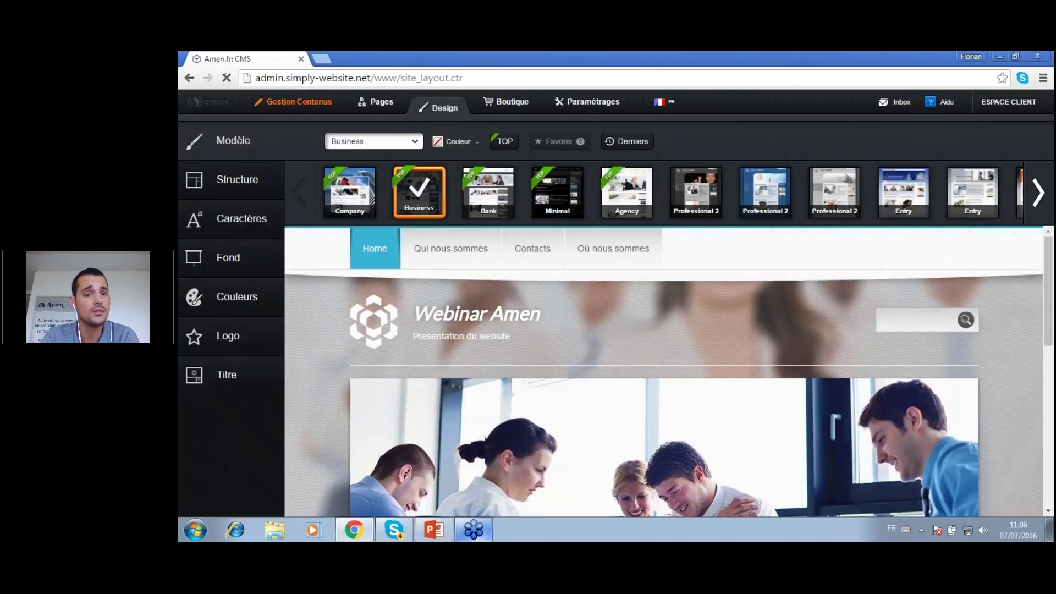
pyautogui.click(249, 183)
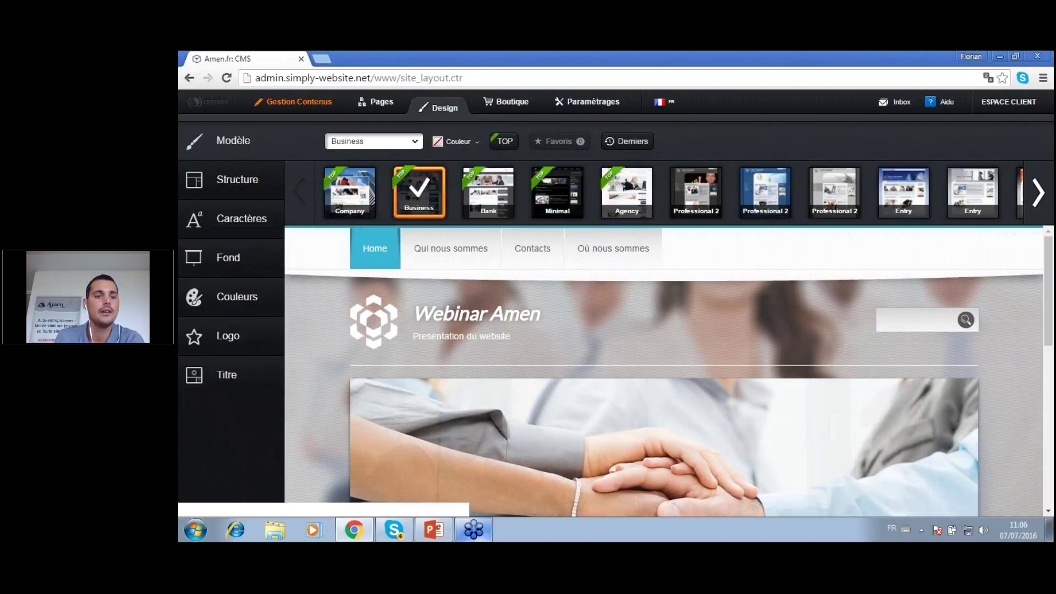
pyautogui.click(528, 104)
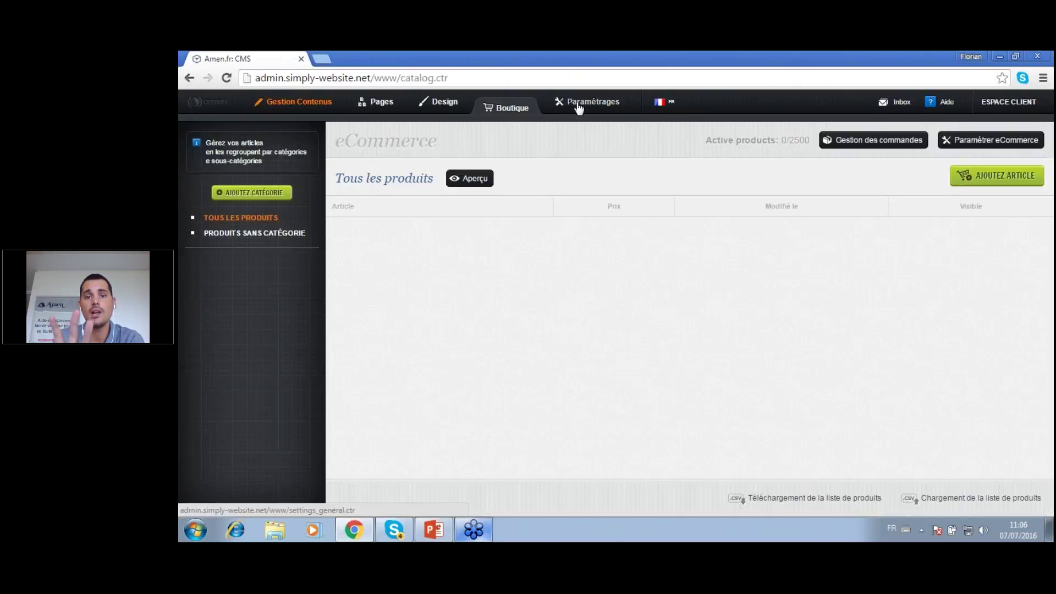
pyautogui.click(579, 106)
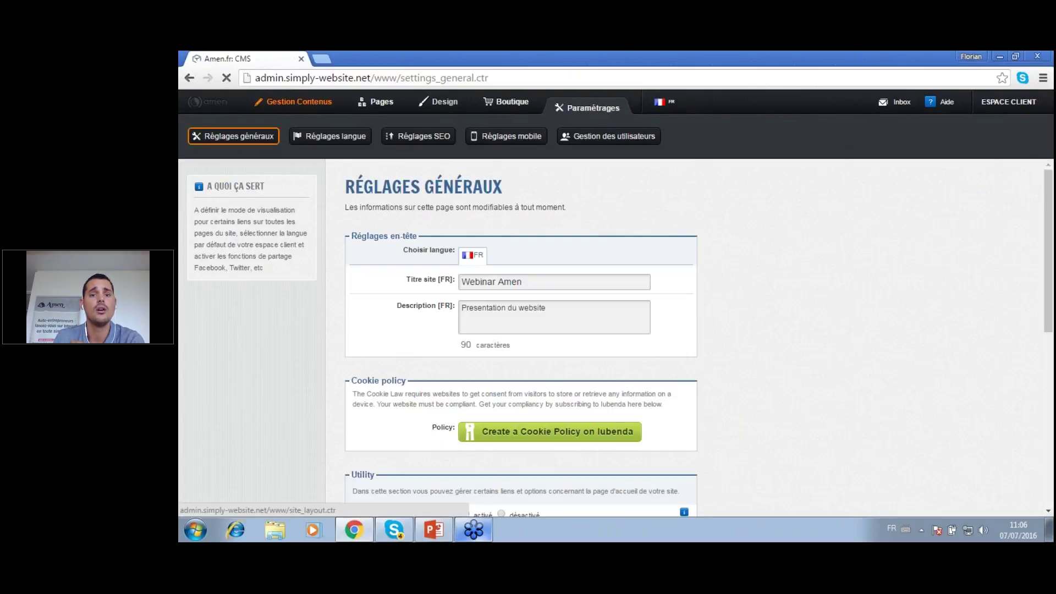
# Return to the site design section and review the template categories, keeping Business
pyautogui.click(454, 102)
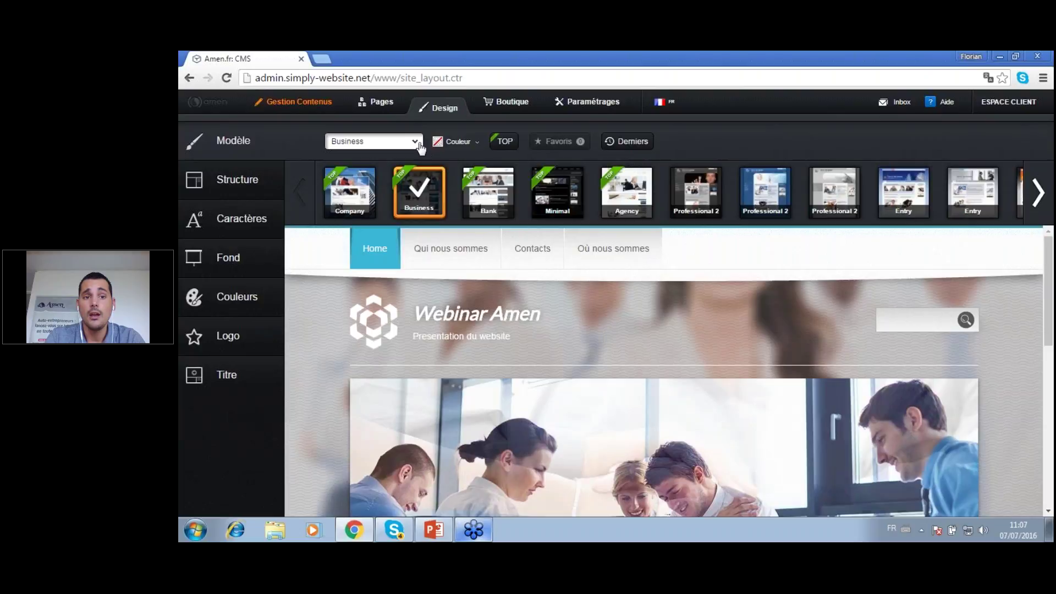
pyautogui.click(419, 144)
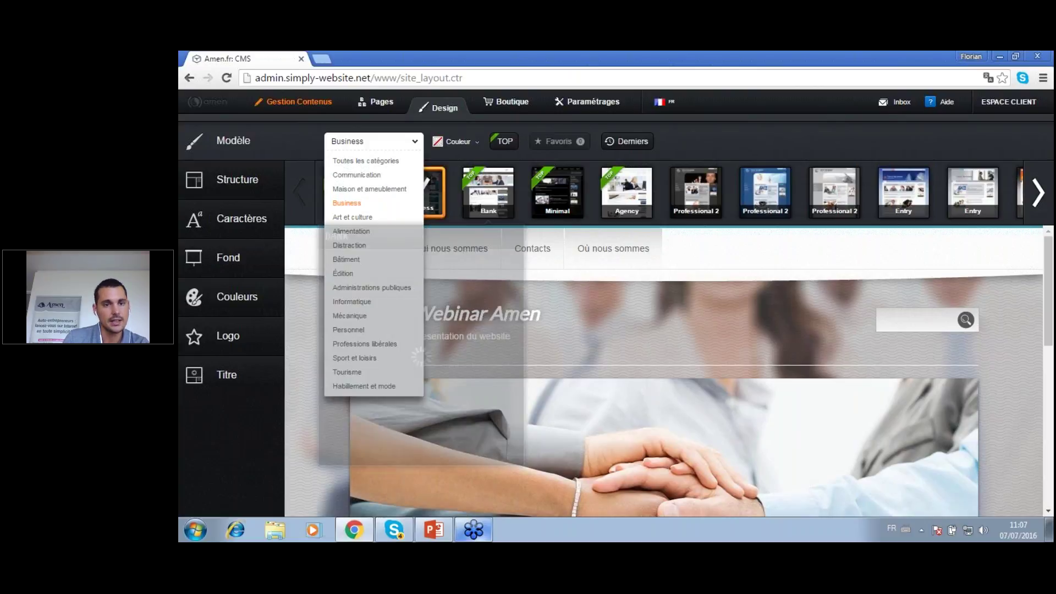
pyautogui.click(384, 141)
pyautogui.click(408, 145)
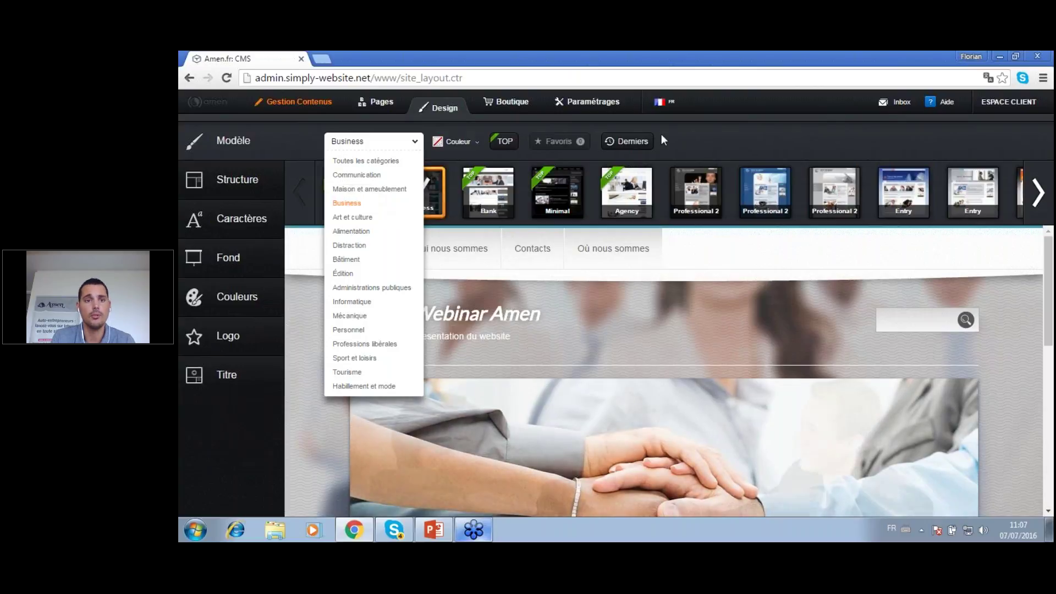
pyautogui.click(383, 203)
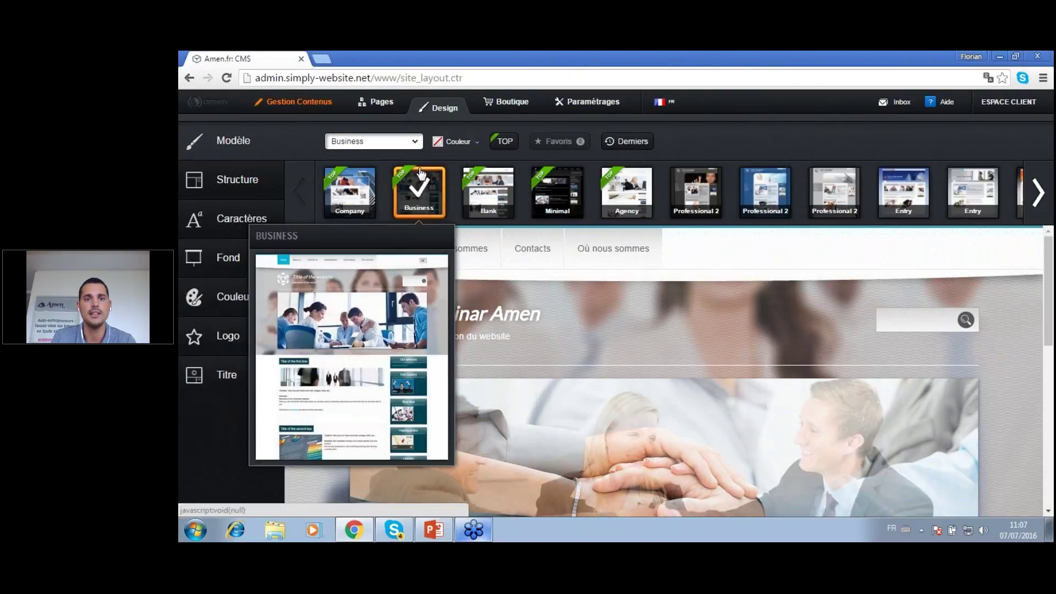
# Preview several Business templates and apply the Company template to the site
pyautogui.moveTo(328, 189)
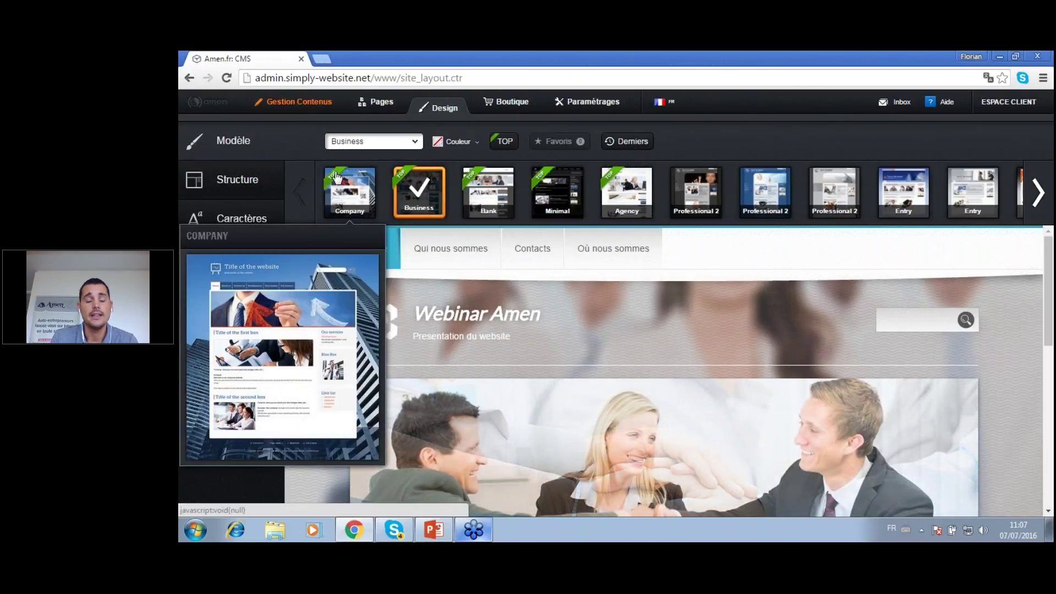
pyautogui.moveTo(745, 210)
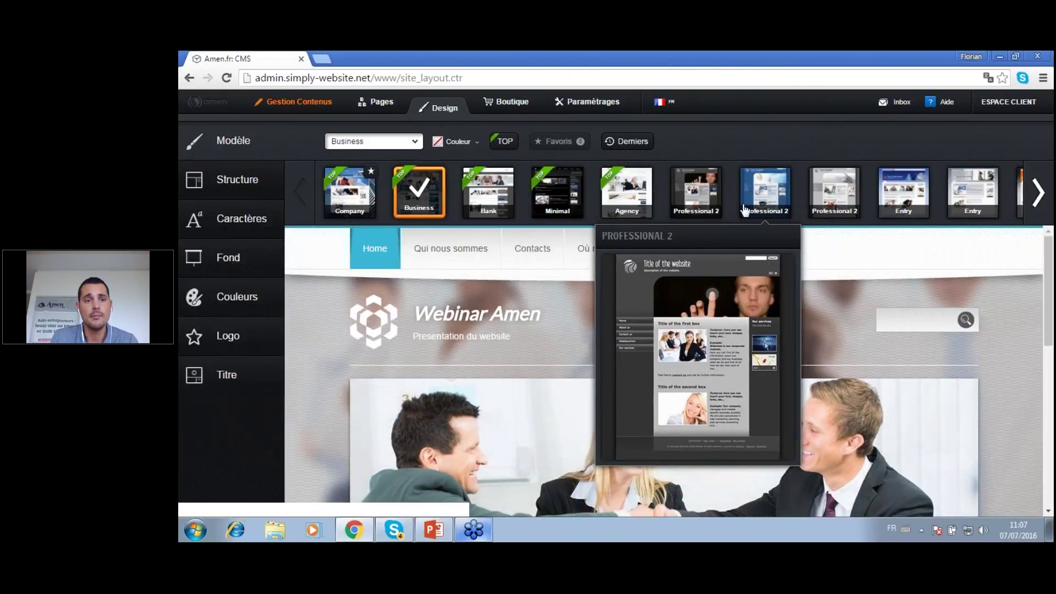
pyautogui.moveTo(635, 195)
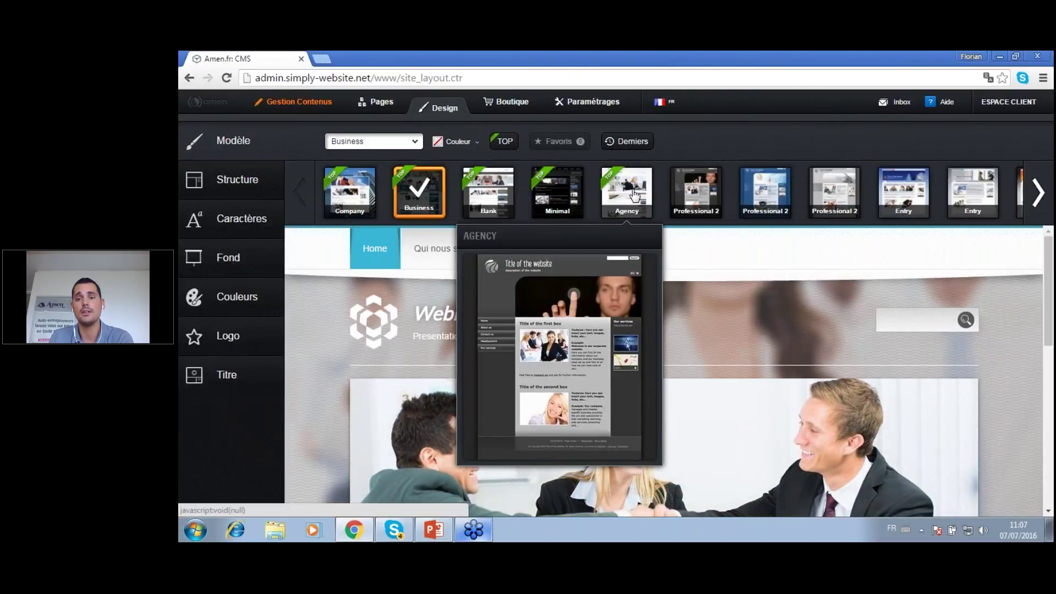
pyautogui.moveTo(486, 183)
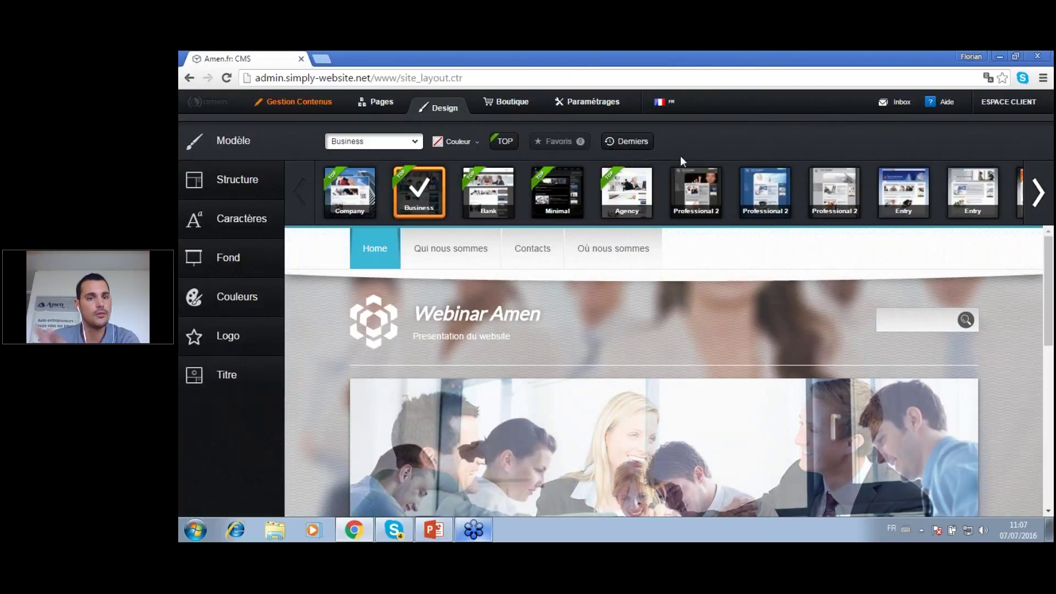
pyautogui.moveTo(363, 197)
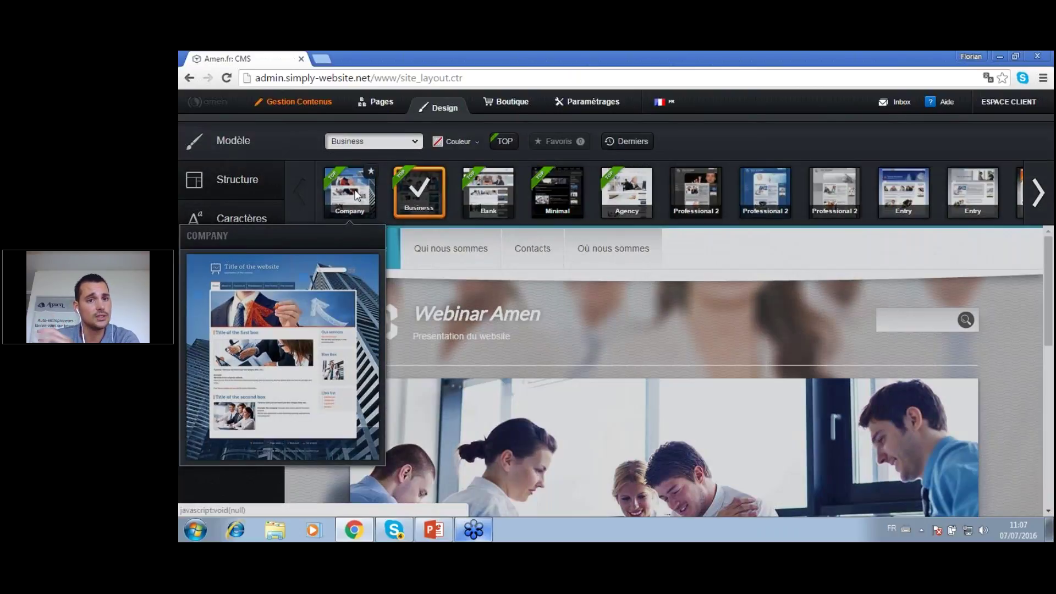
pyautogui.click(333, 184)
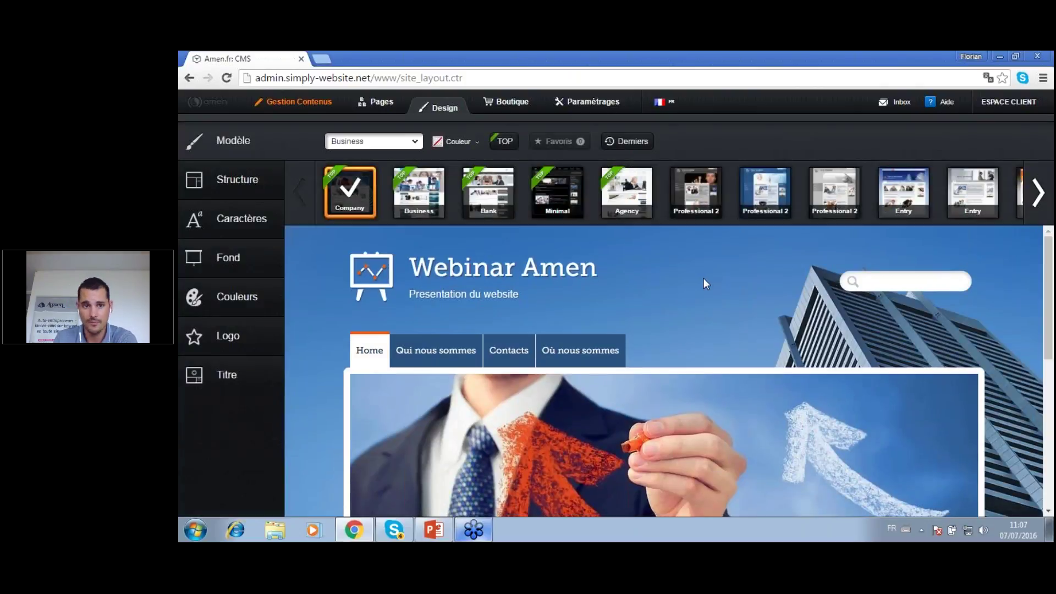
pyautogui.scroll(-1, 703, 279)
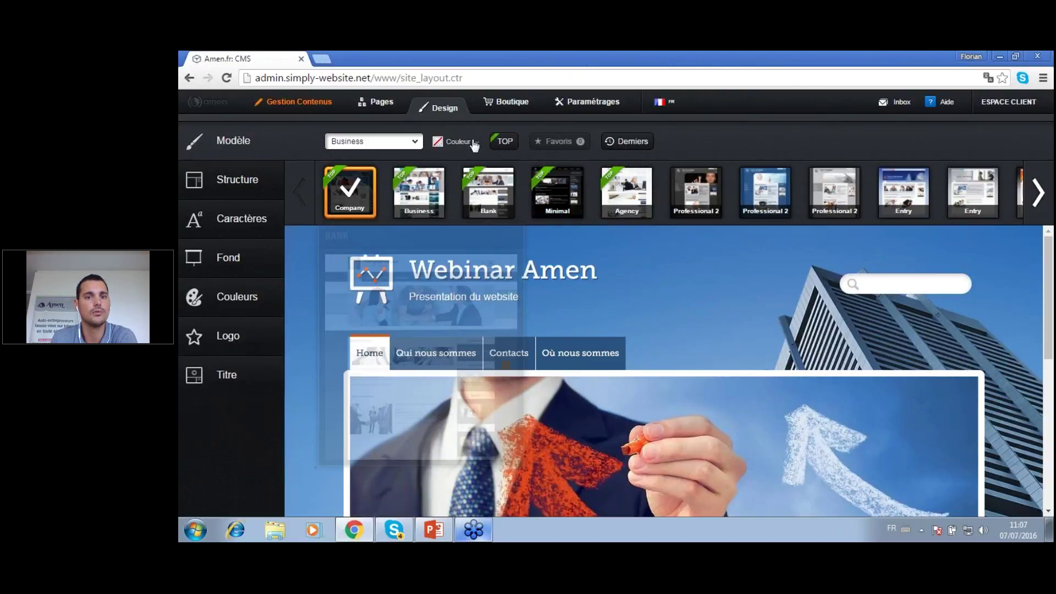
pyautogui.click(473, 142)
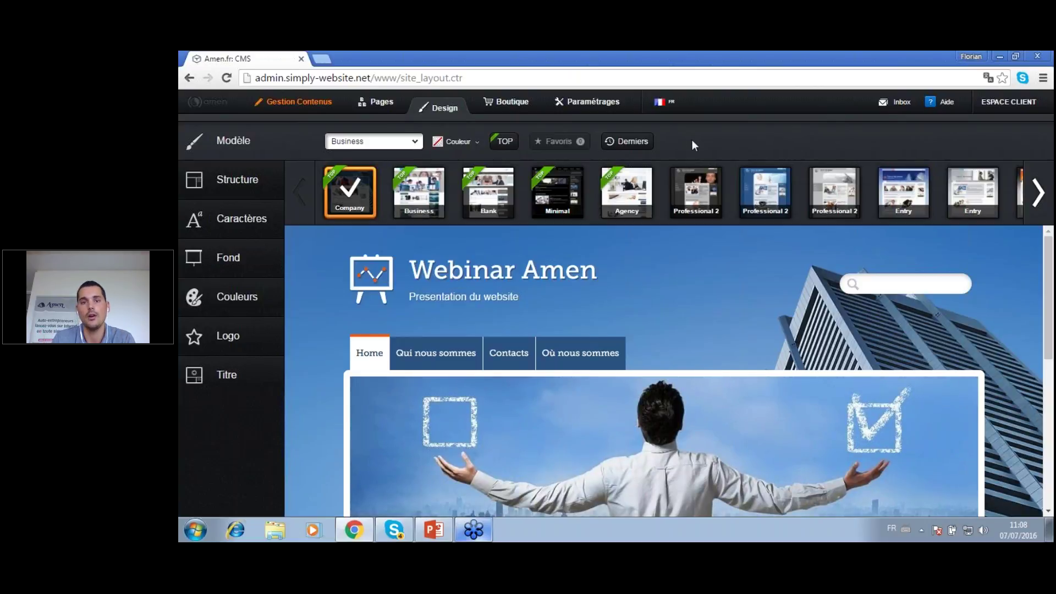
# In the site page structure, try the menu below the header image, then choose the layout with the menu in the side column
pyautogui.click(221, 184)
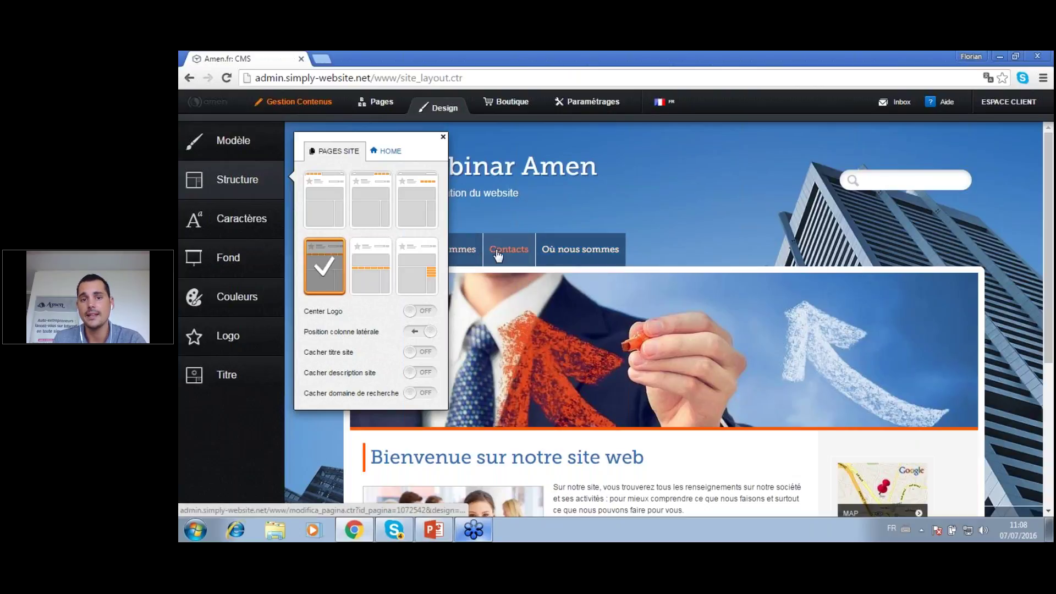
pyautogui.click(367, 276)
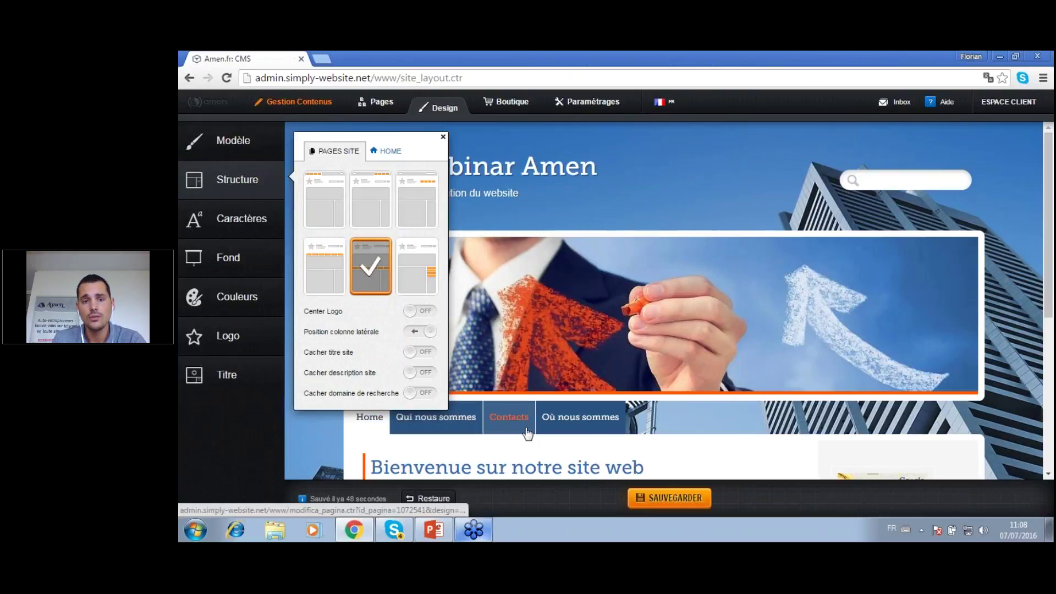
pyautogui.click(430, 281)
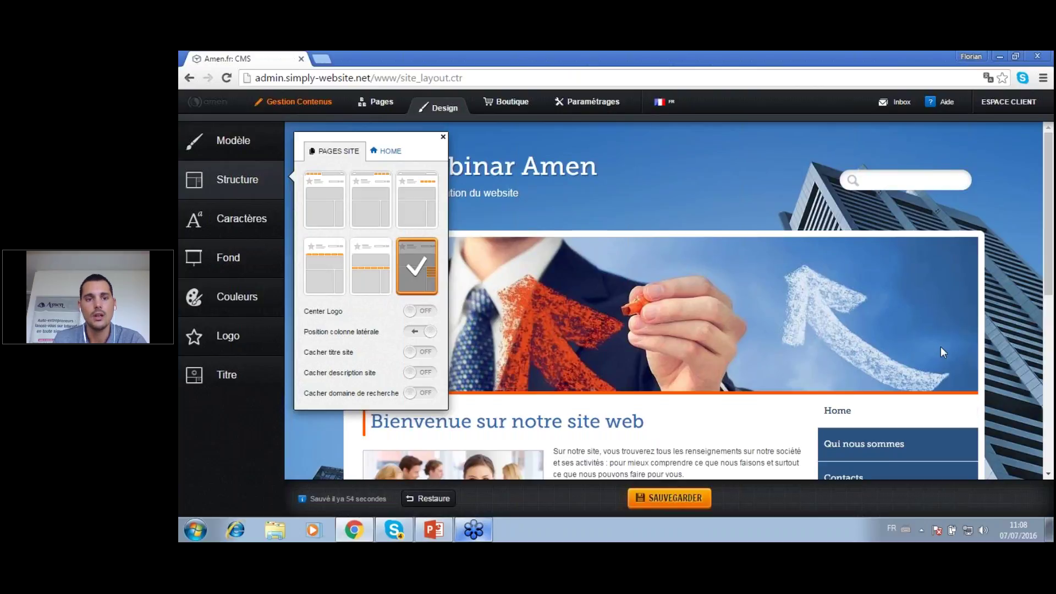
pyautogui.scroll(-3, 940, 352)
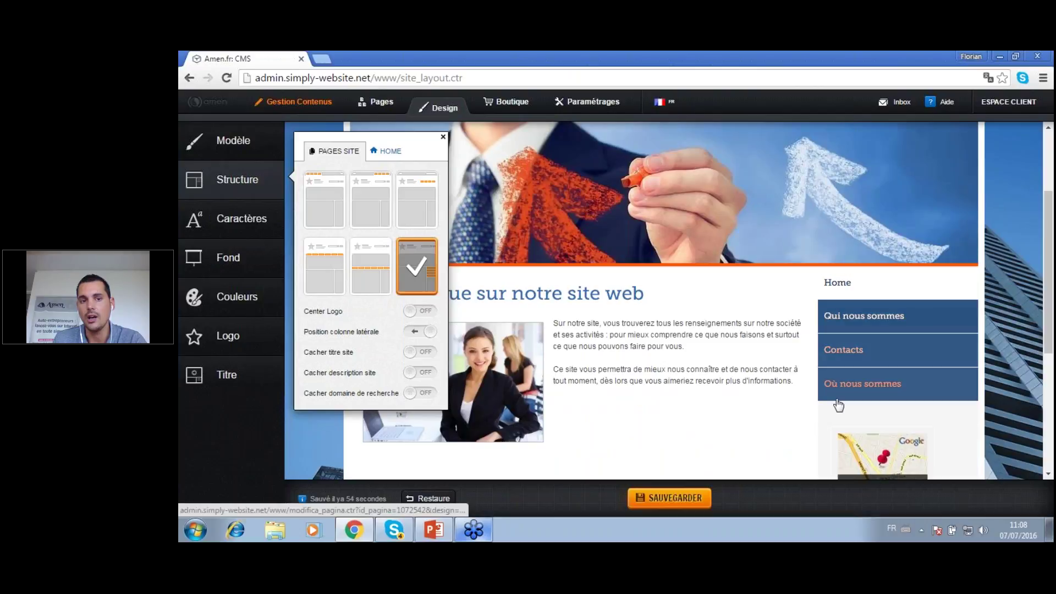
# Choose the site page layout with the horizontal menu above the header image and centre the logo
pyautogui.scroll(2, 831, 402)
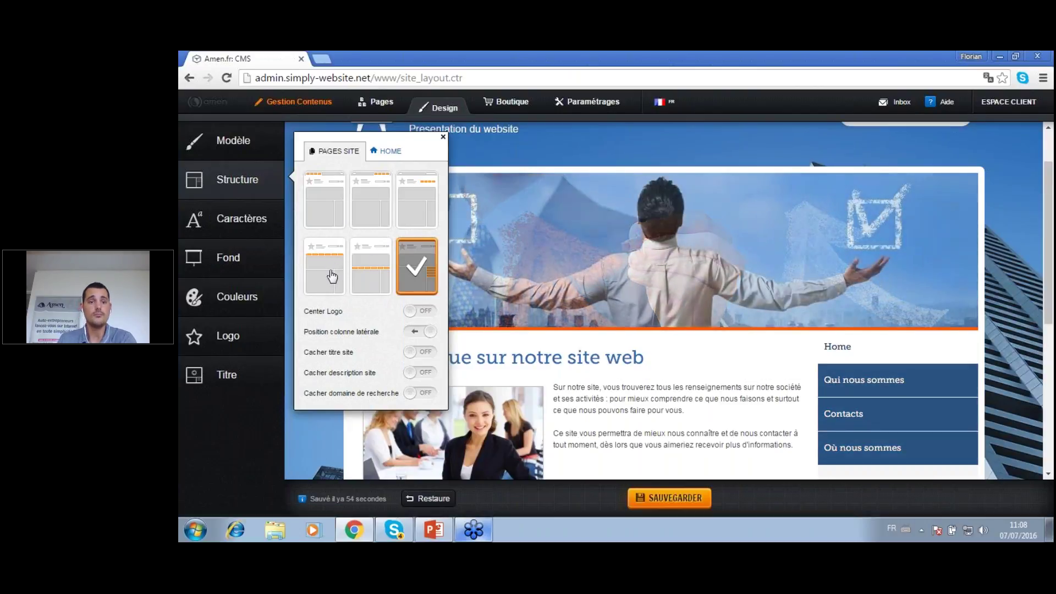
pyautogui.click(331, 270)
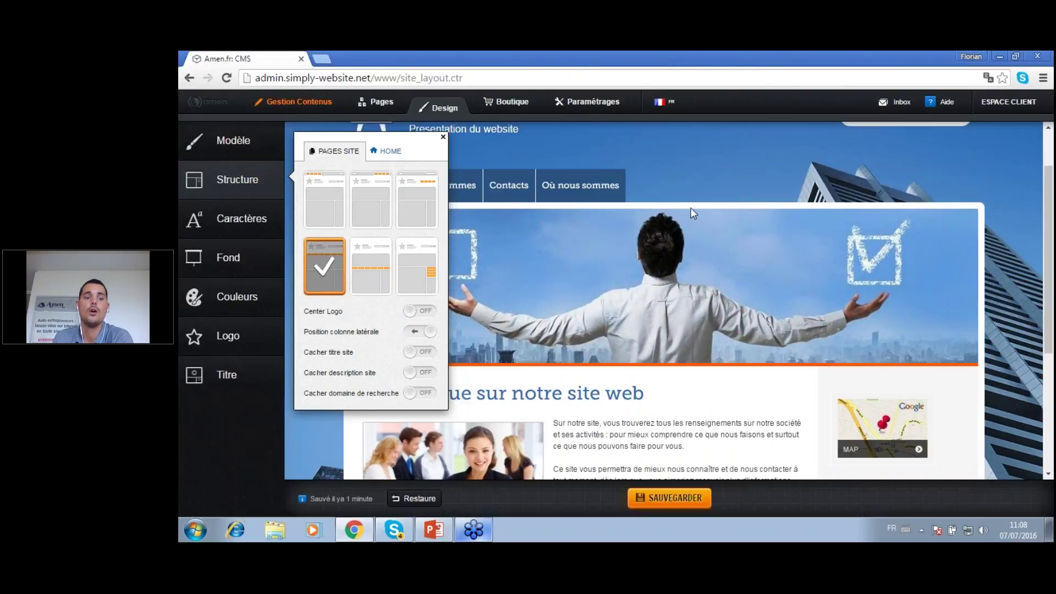
pyautogui.scroll(2, 691, 207)
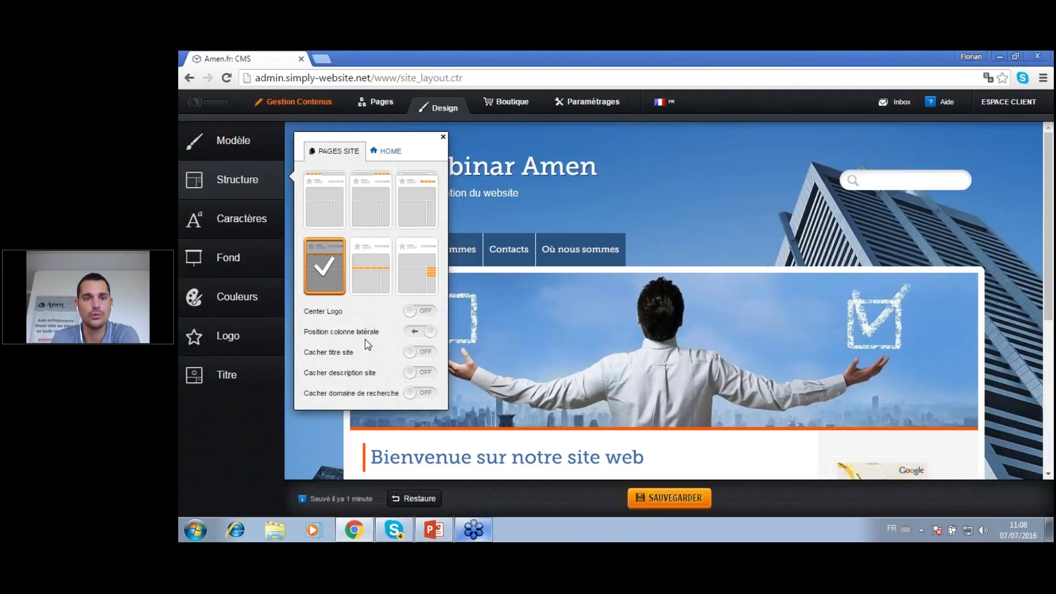
pyautogui.click(424, 311)
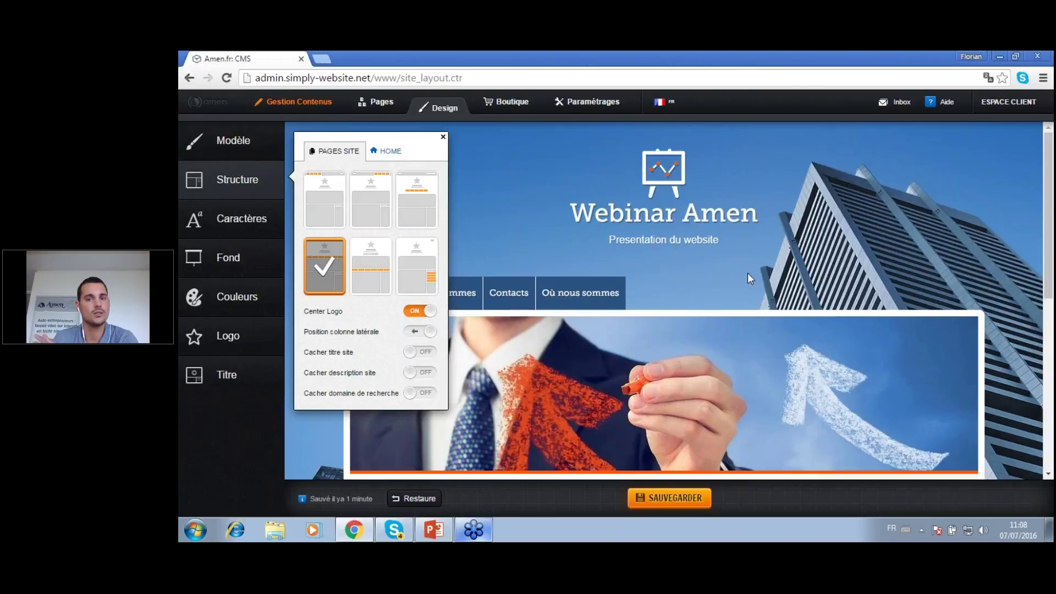
pyautogui.scroll(-4, 747, 272)
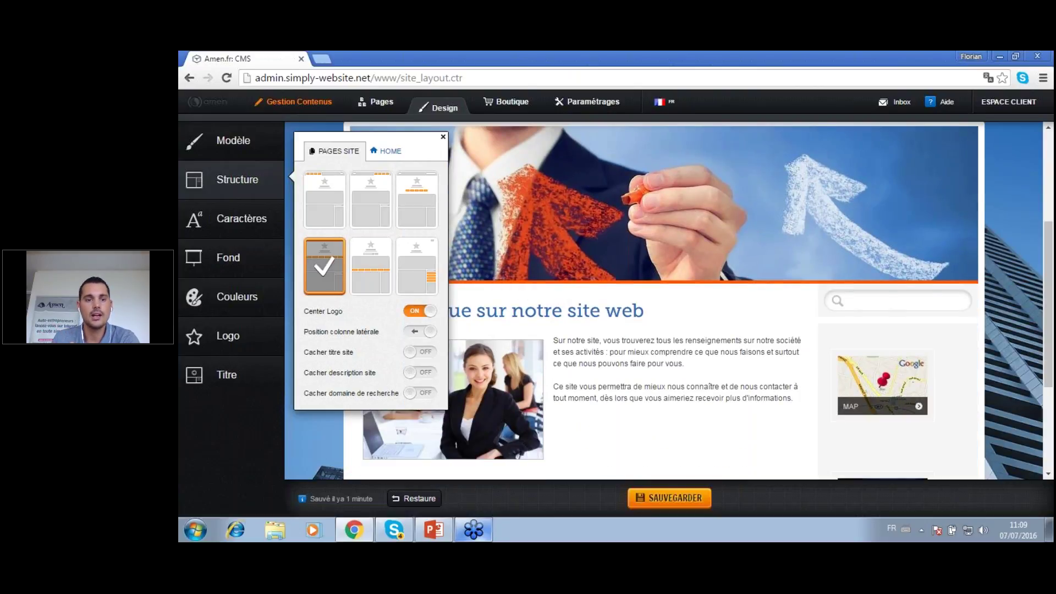
# Try switching the side column position and hiding the site title, description and search field, restoring each option
pyautogui.click(417, 332)
pyautogui.click(420, 331)
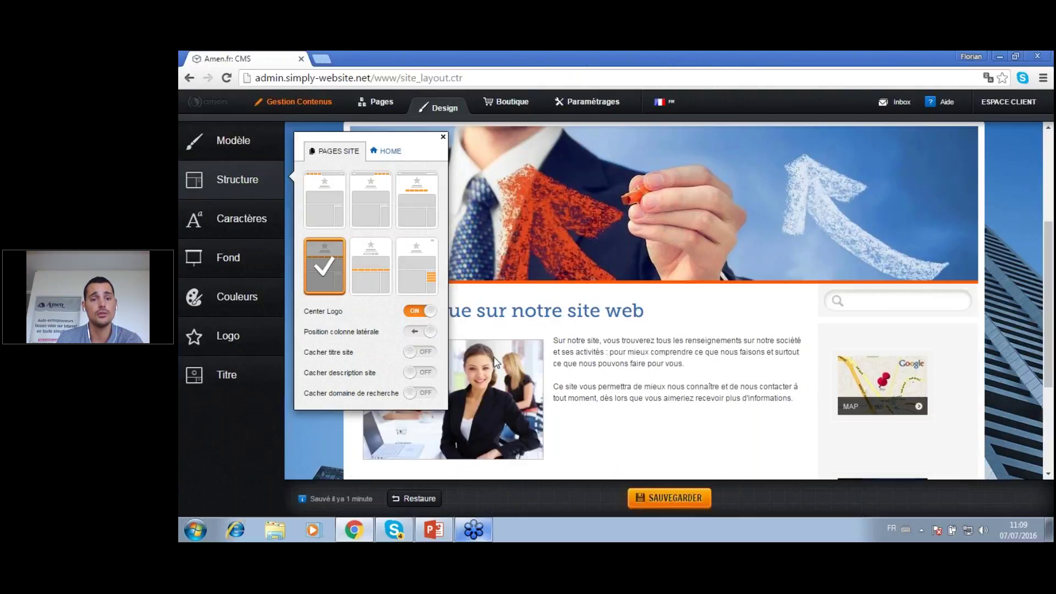
pyautogui.scroll(5, 495, 352)
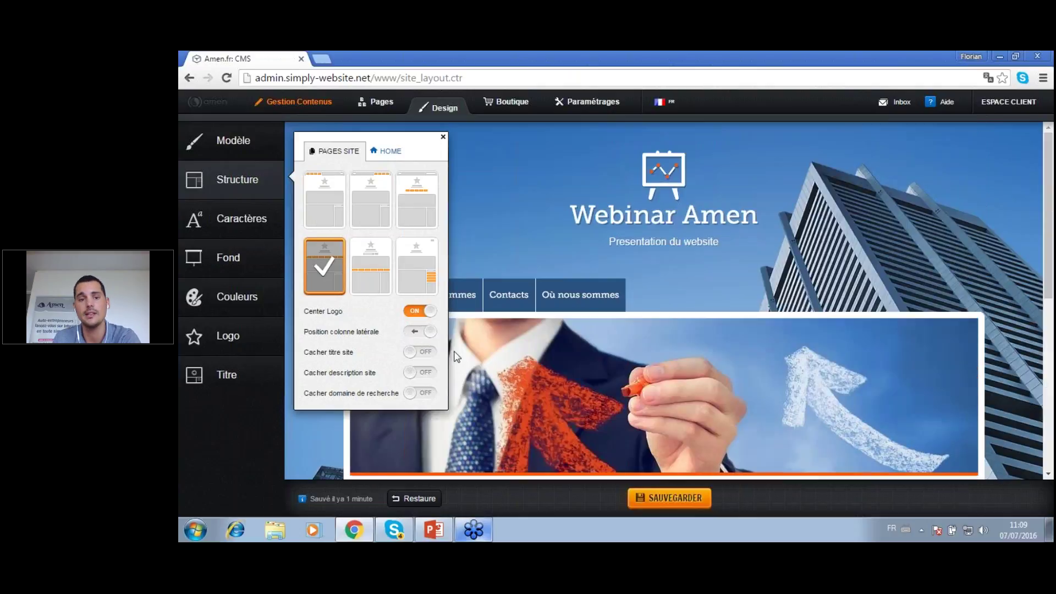
pyautogui.click(422, 353)
pyautogui.click(422, 353)
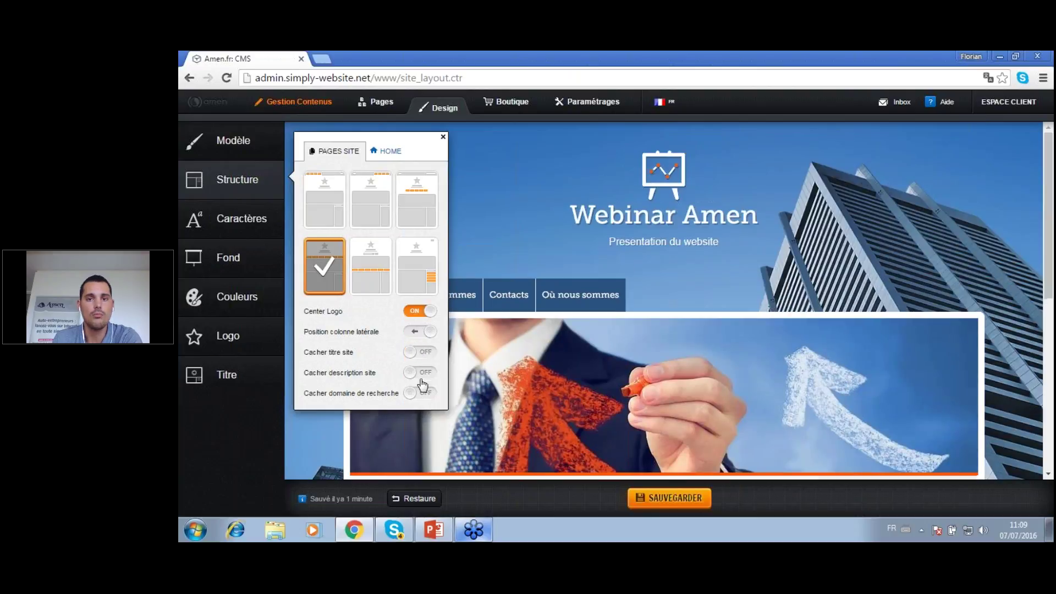
pyautogui.click(424, 373)
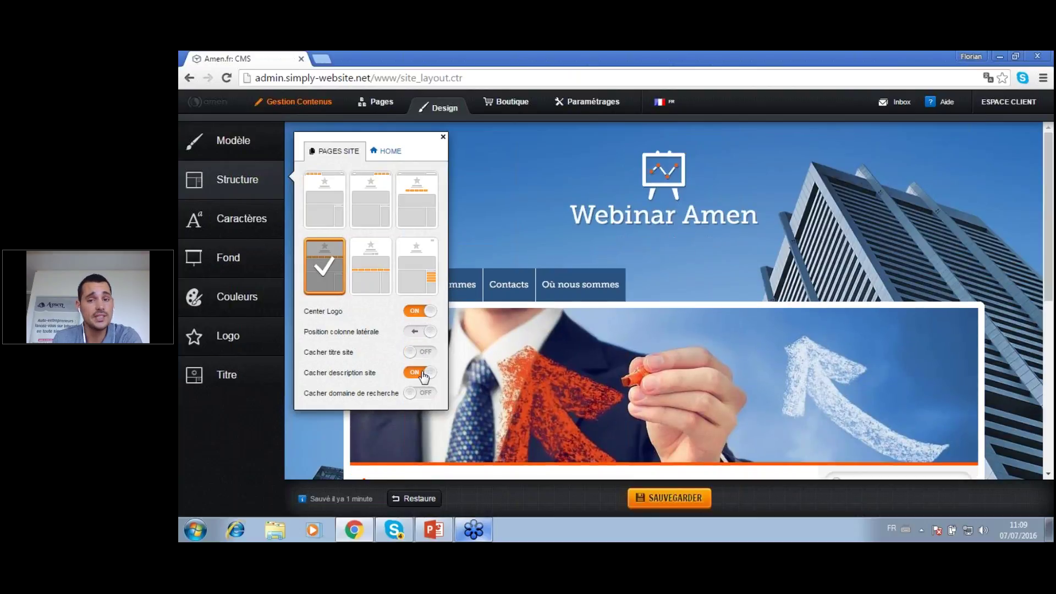
pyautogui.click(423, 372)
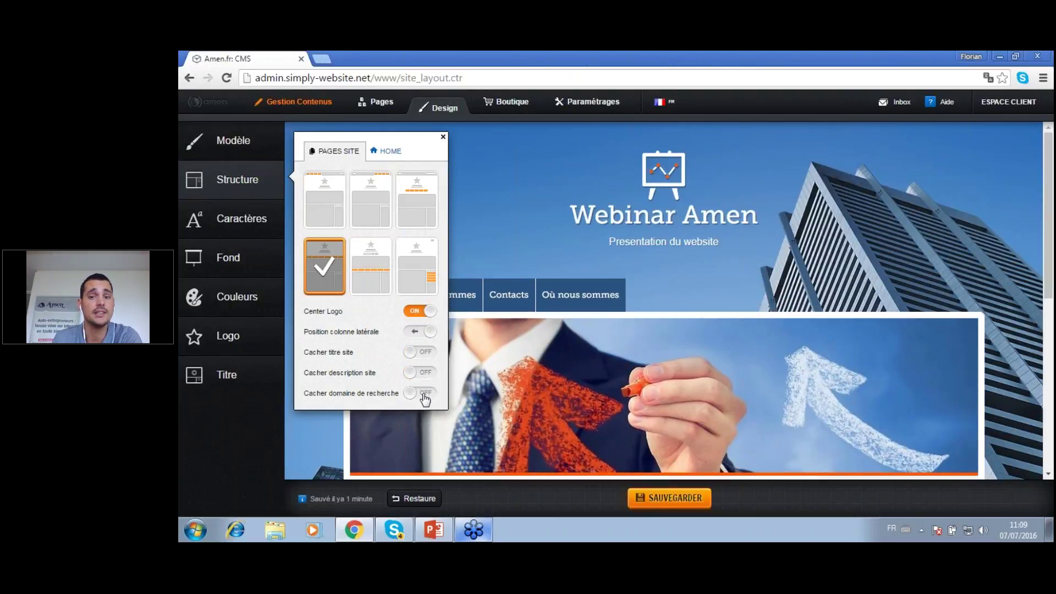
pyautogui.click(424, 394)
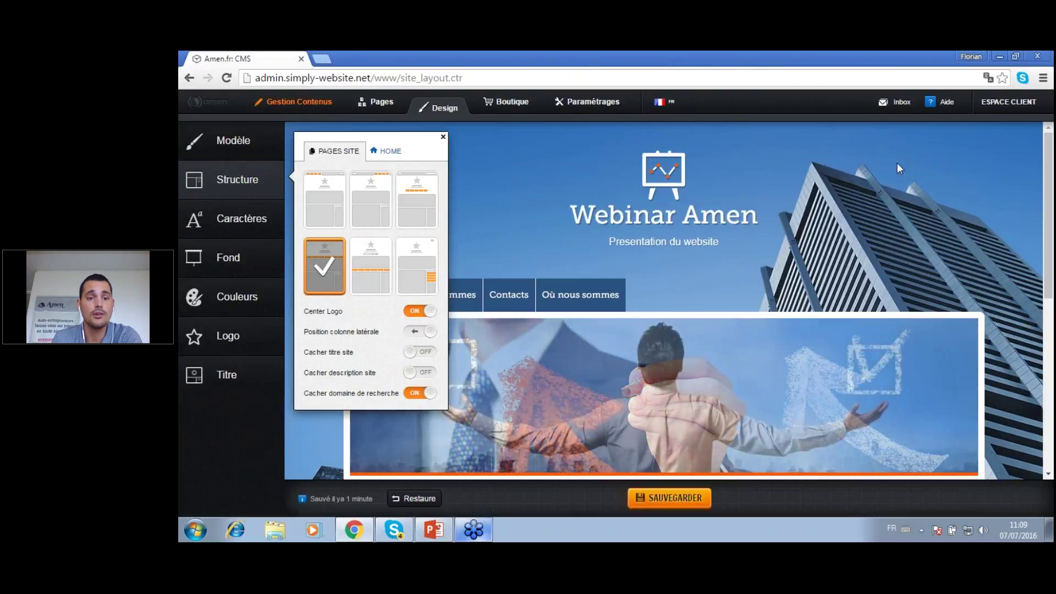
pyautogui.click(417, 392)
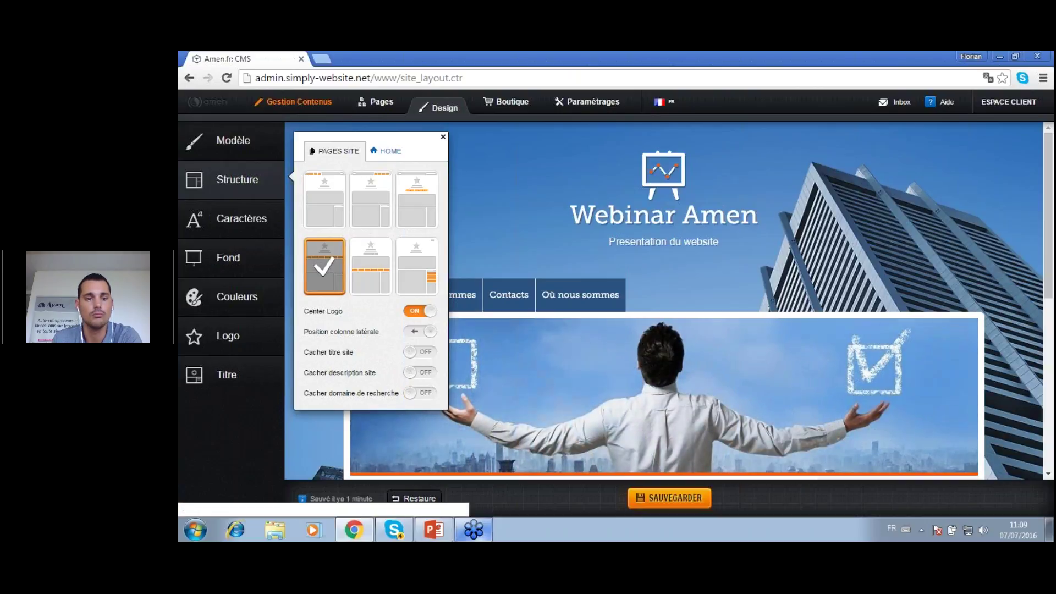
# Apply the character set with the wide, heavy title font, then try the set with the script-style title
pyautogui.click(246, 222)
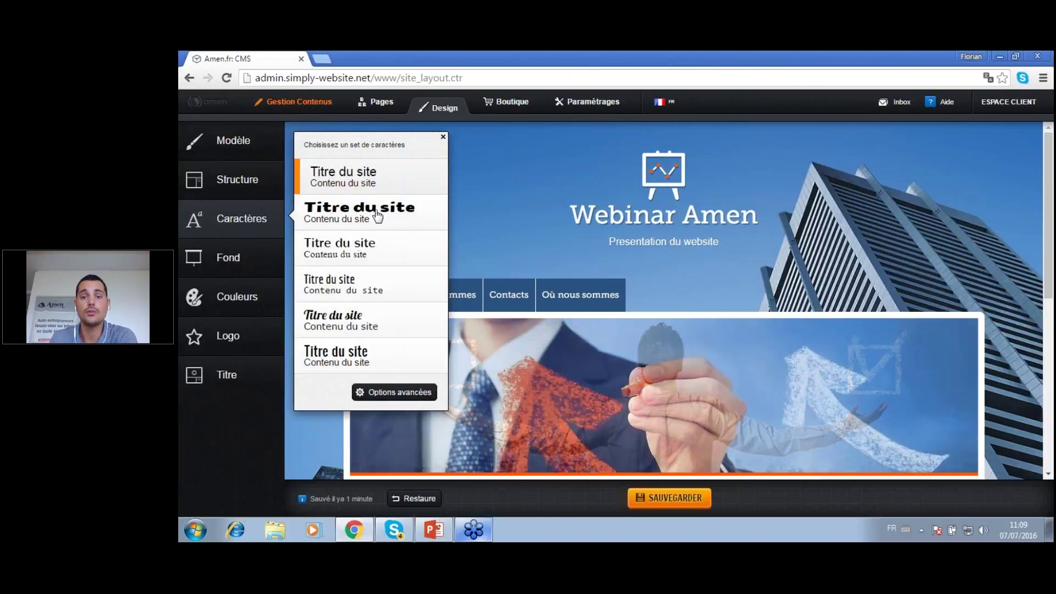
pyautogui.click(377, 217)
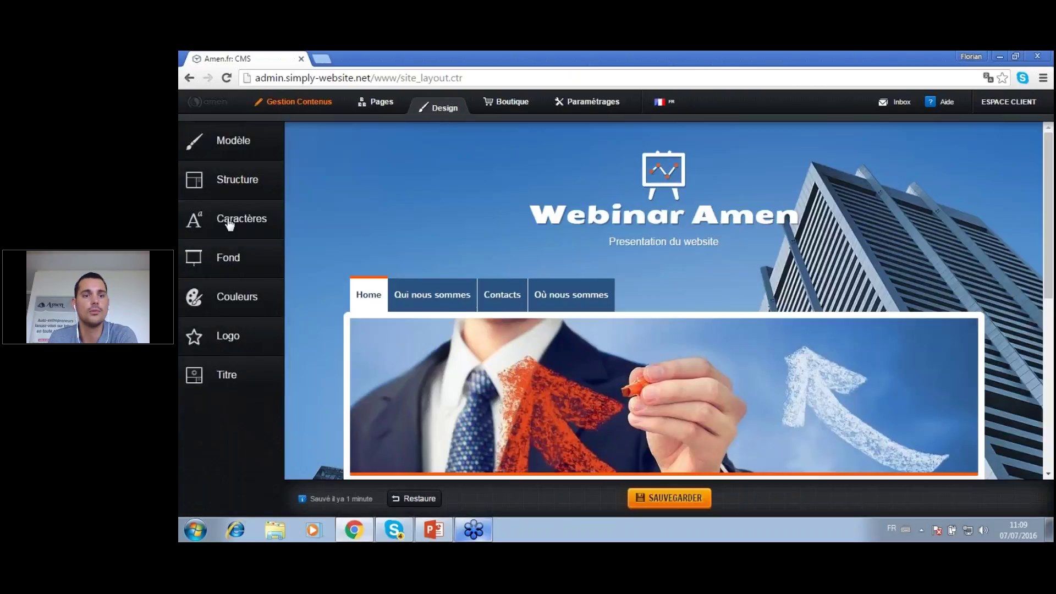
pyautogui.click(236, 218)
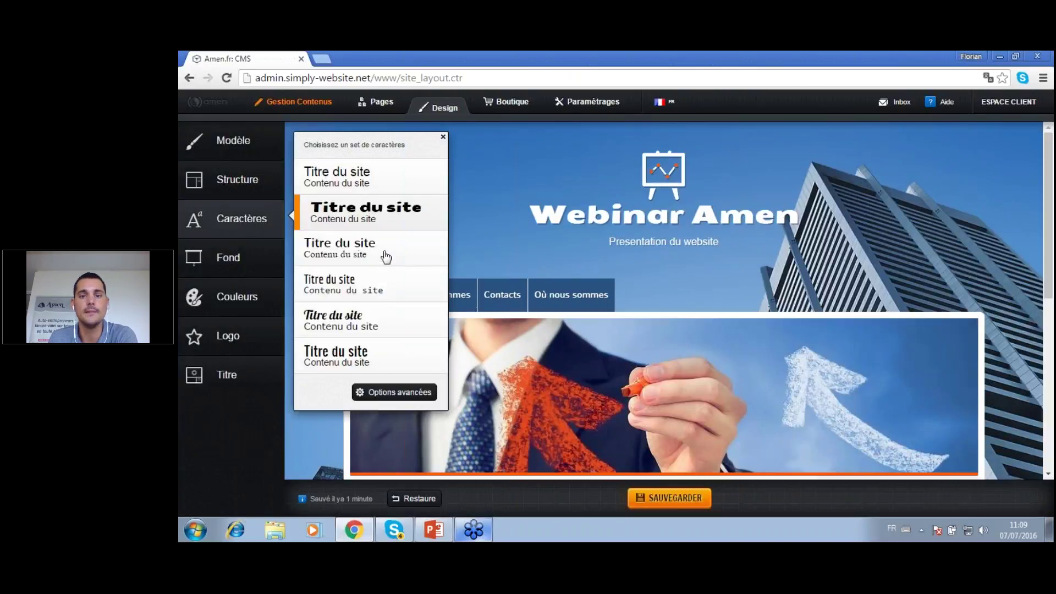
pyautogui.click(379, 319)
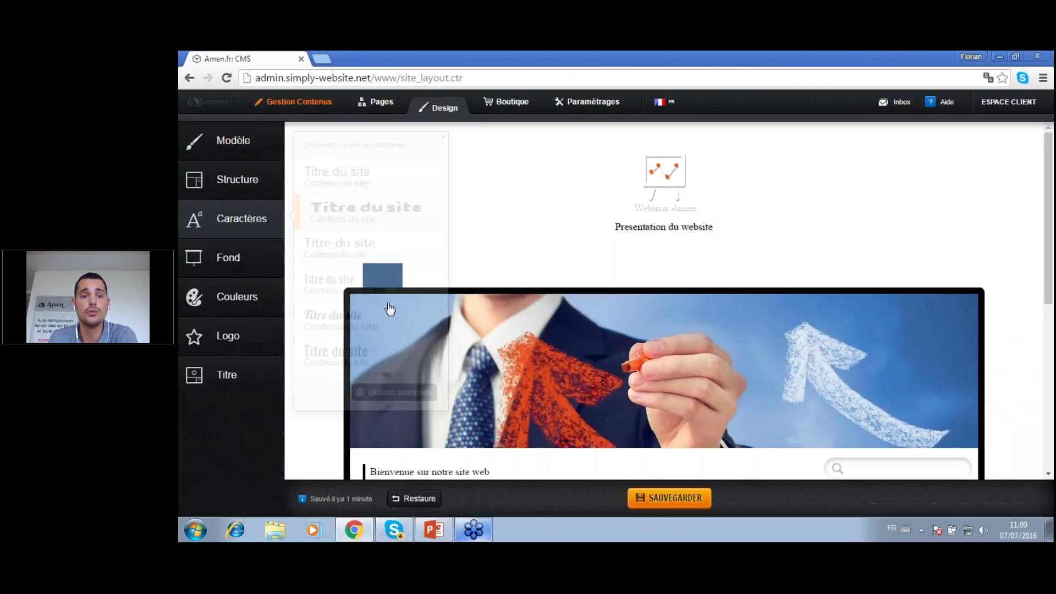
pyautogui.click(257, 231)
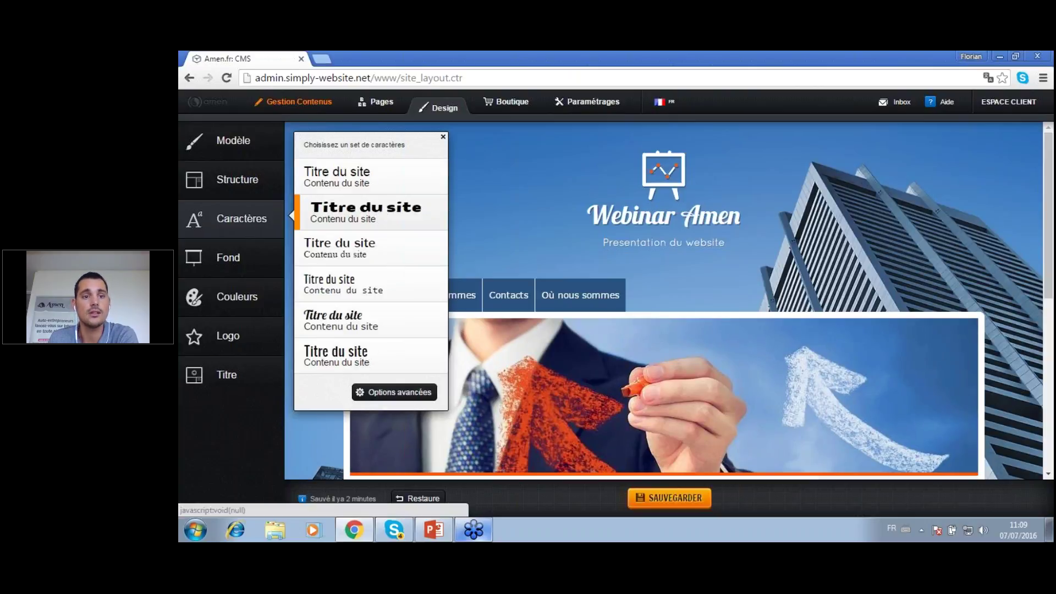
# In the advanced character options, try a 56 px site title and set its size to 50 px
pyautogui.click(395, 392)
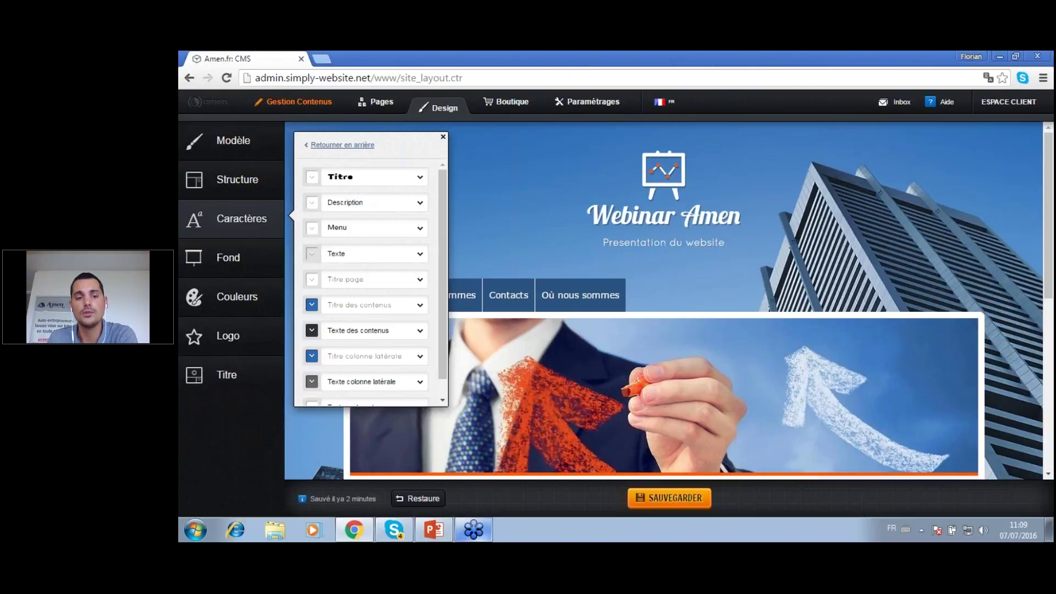
pyautogui.click(396, 177)
pyautogui.moveTo(422, 195)
pyautogui.mouseDown()
pyautogui.moveTo(435, 282)
pyautogui.moveTo(424, 266)
pyautogui.moveTo(427, 181)
pyautogui.mouseUp()
pyautogui.click(313, 179)
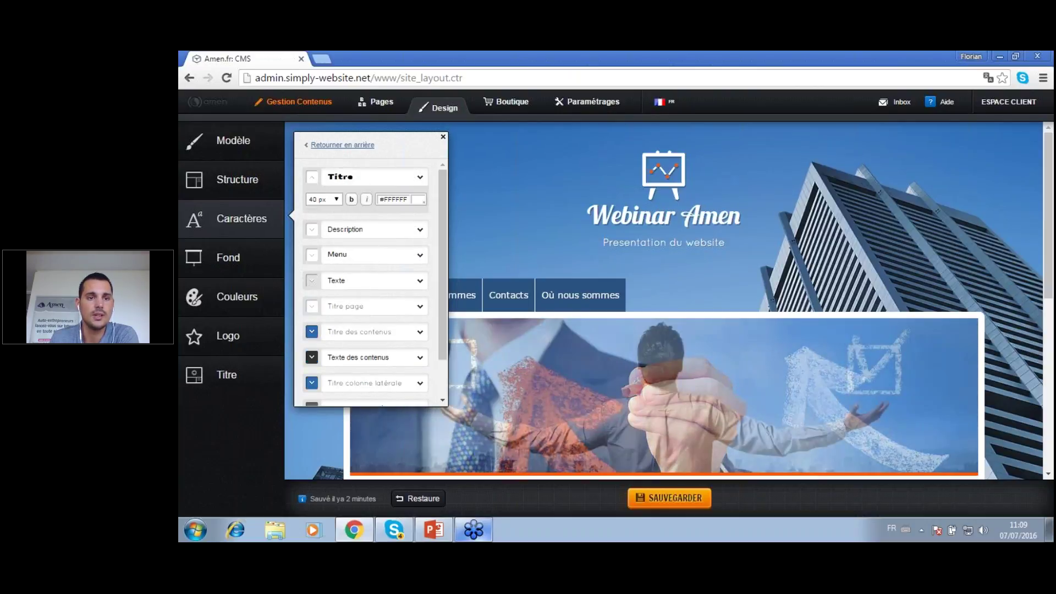
pyautogui.click(336, 199)
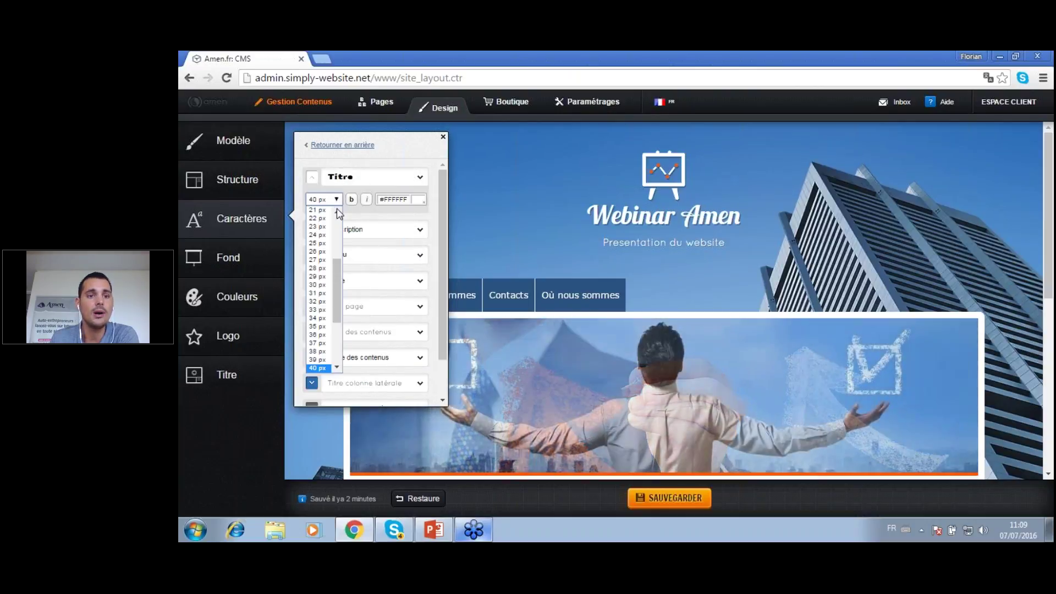
pyautogui.scroll(-4, 320, 341)
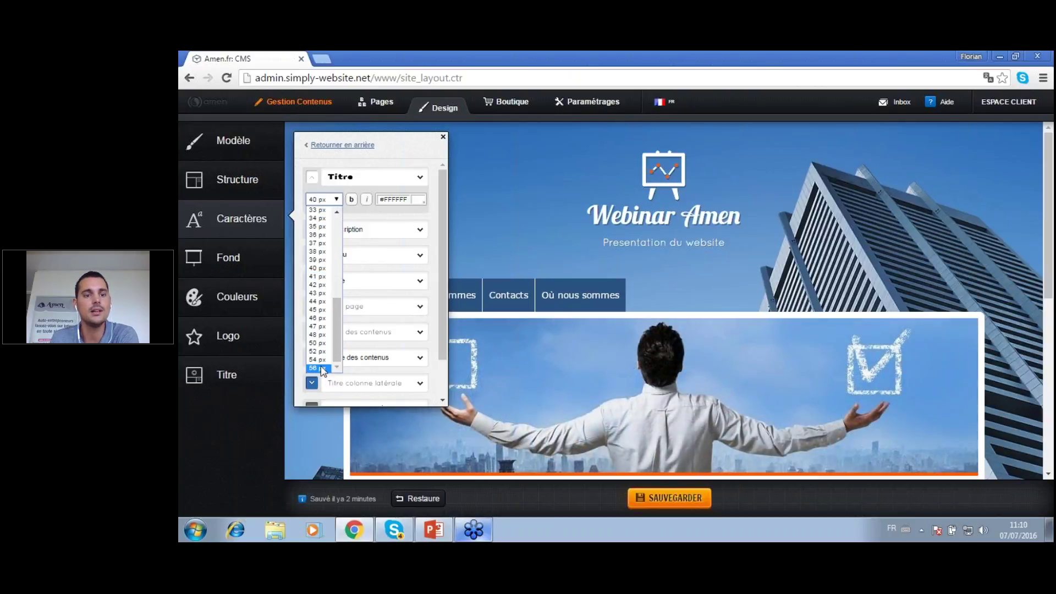
pyautogui.click(323, 368)
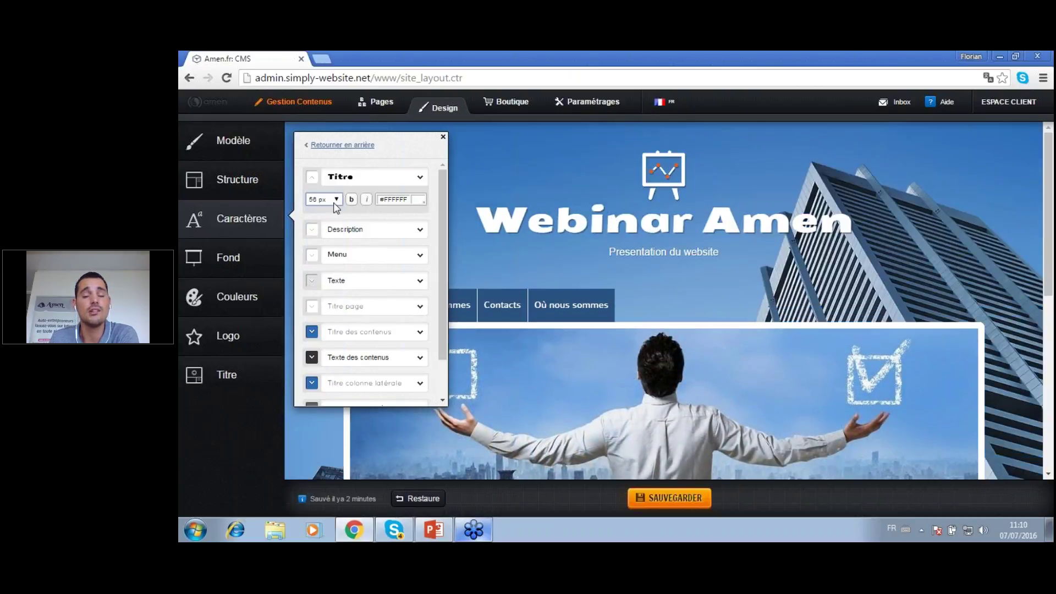
pyautogui.click(336, 199)
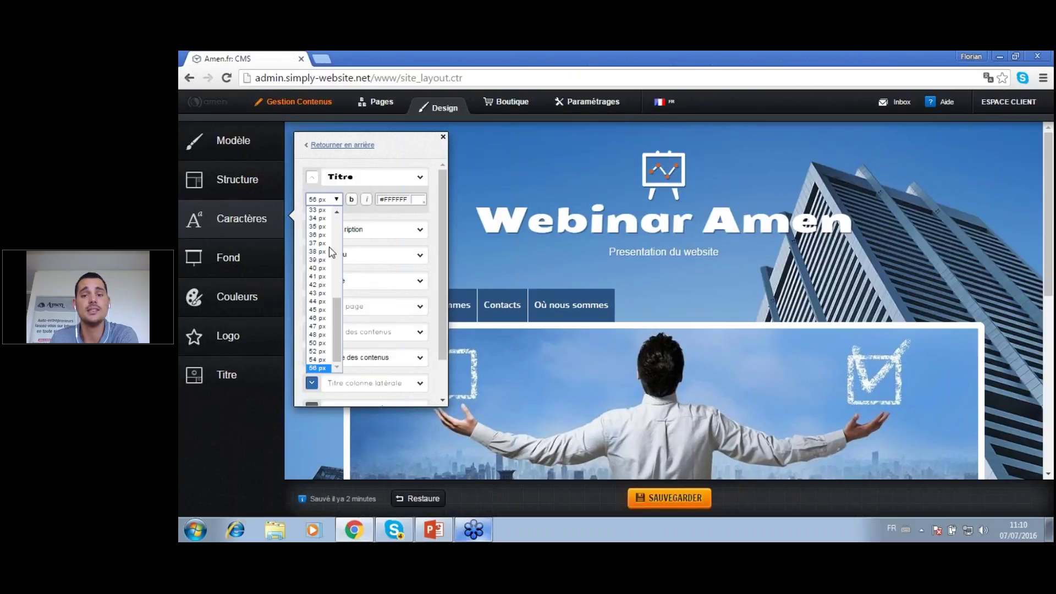
pyautogui.click(318, 343)
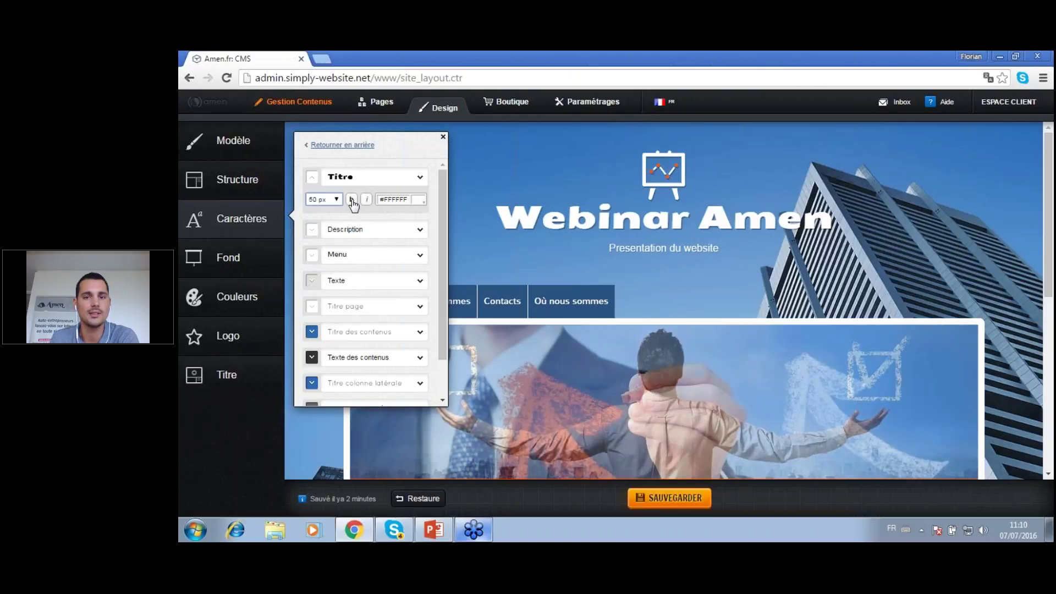
# Try bold styling and red and light blue on the site title, then set its colour to #F4FAFC
pyautogui.click(352, 199)
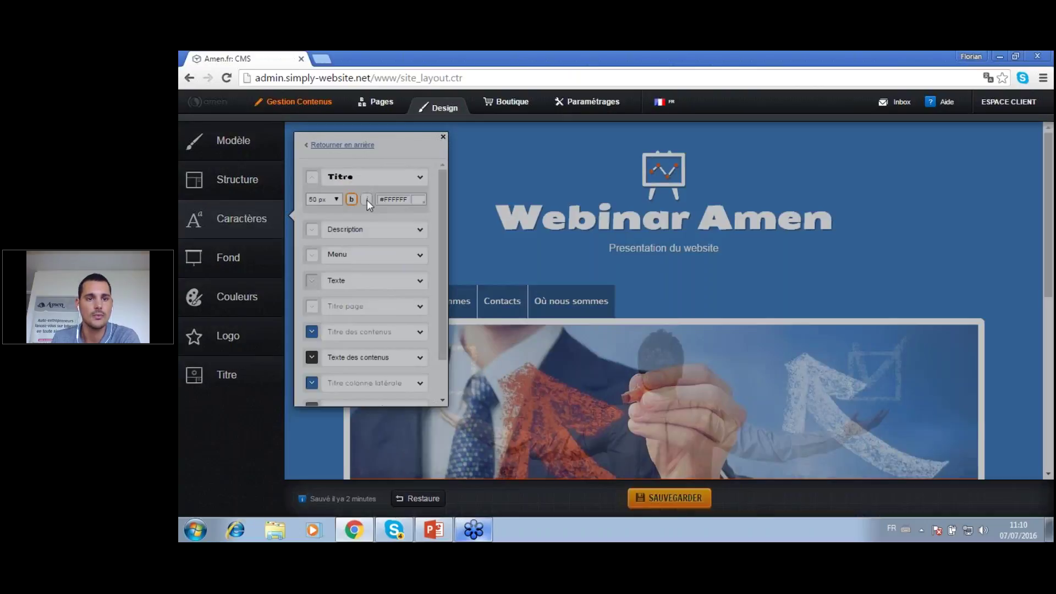
pyautogui.click(367, 200)
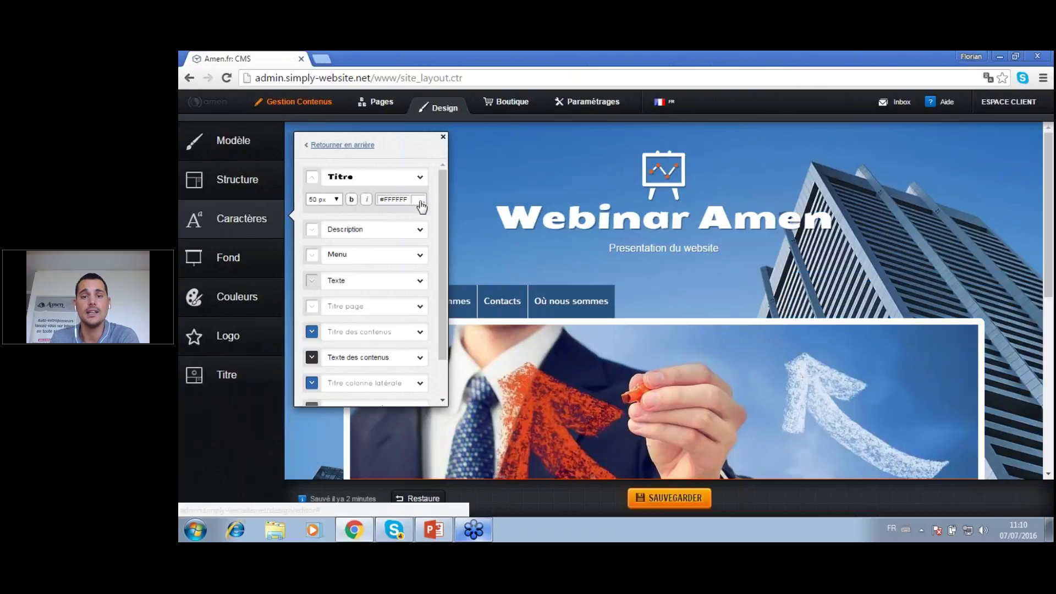
pyautogui.click(420, 201)
pyautogui.click(464, 216)
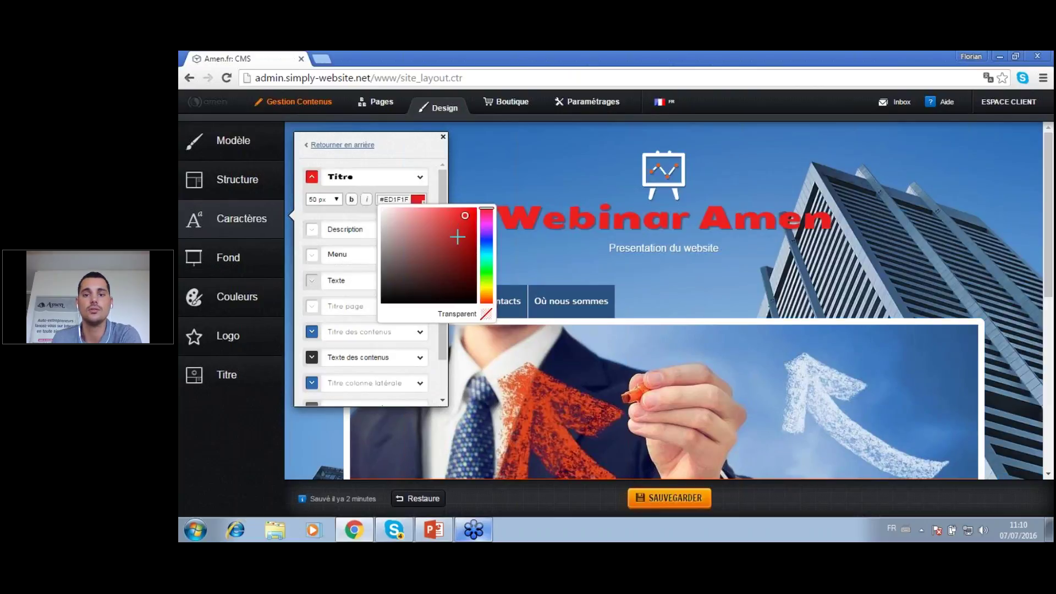
pyautogui.click(486, 252)
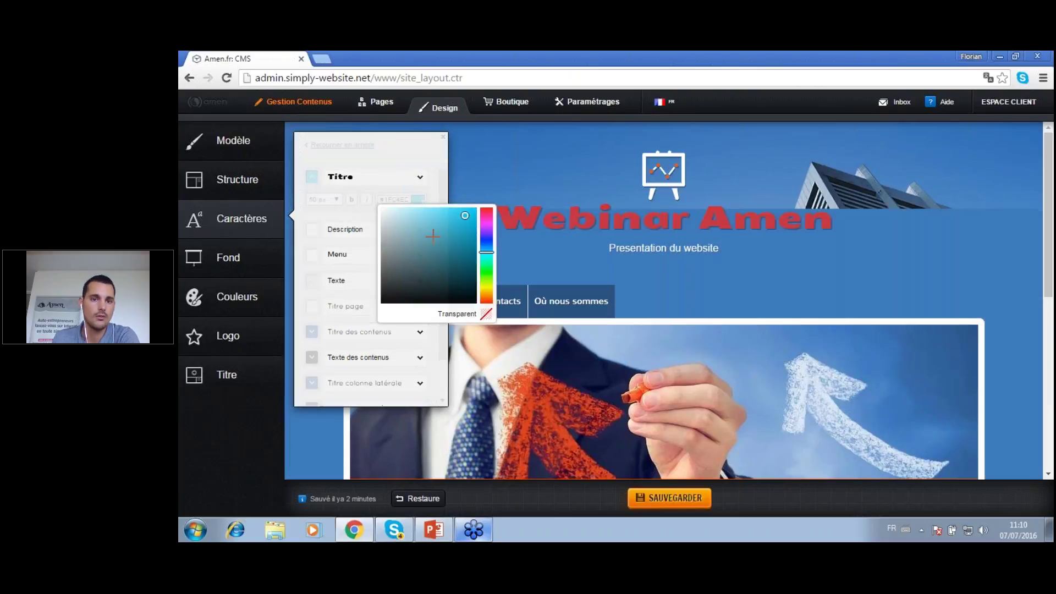
pyautogui.click(418, 199)
pyautogui.click(406, 249)
pyautogui.click(384, 209)
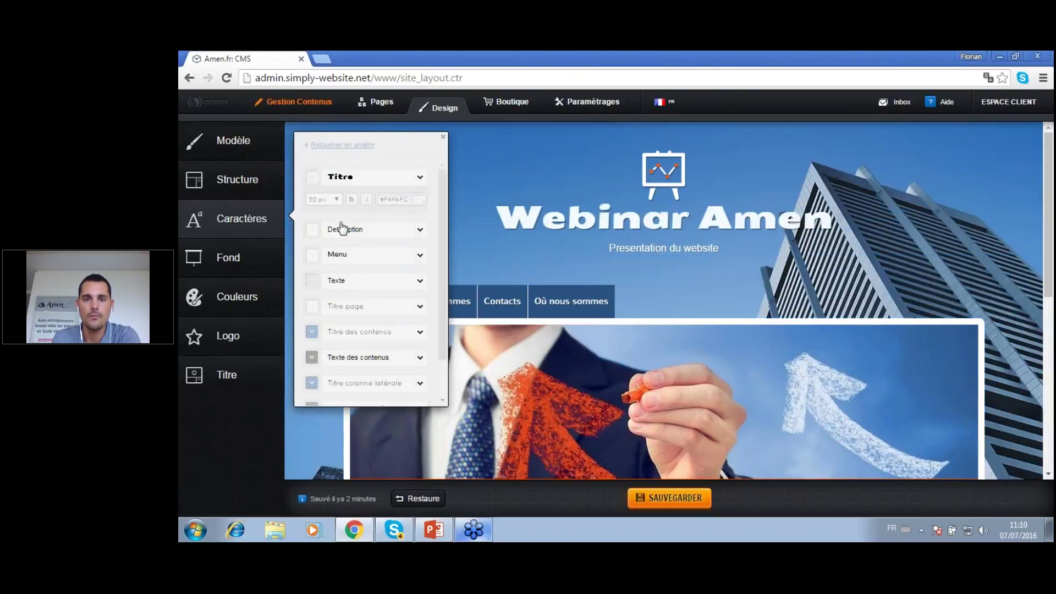
# Expand the site description's font settings, try a size of 38 px and set it to 27 px
pyautogui.click(344, 234)
pyautogui.click(344, 233)
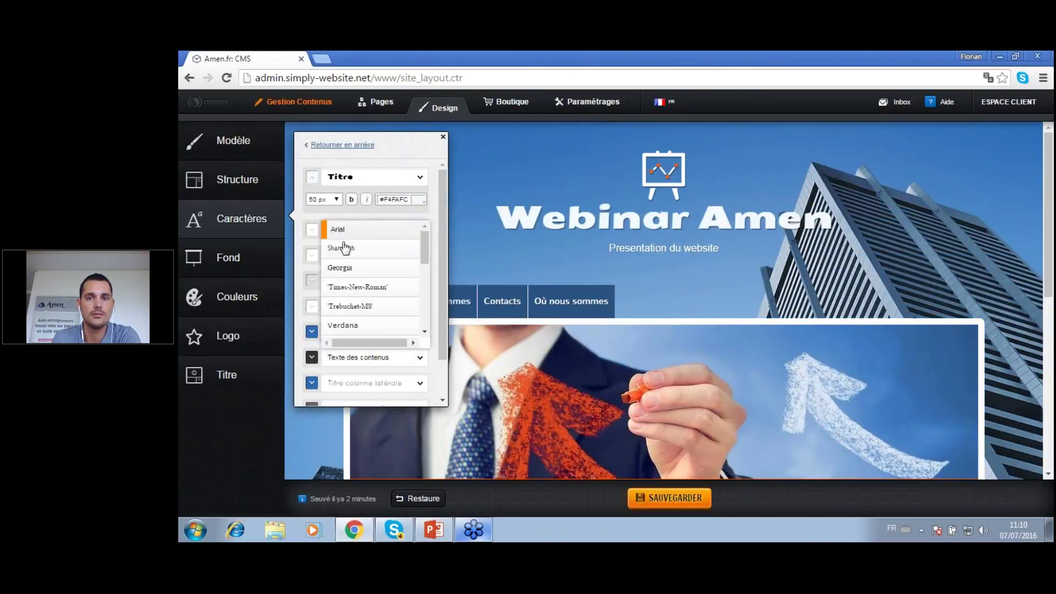
pyautogui.click(317, 234)
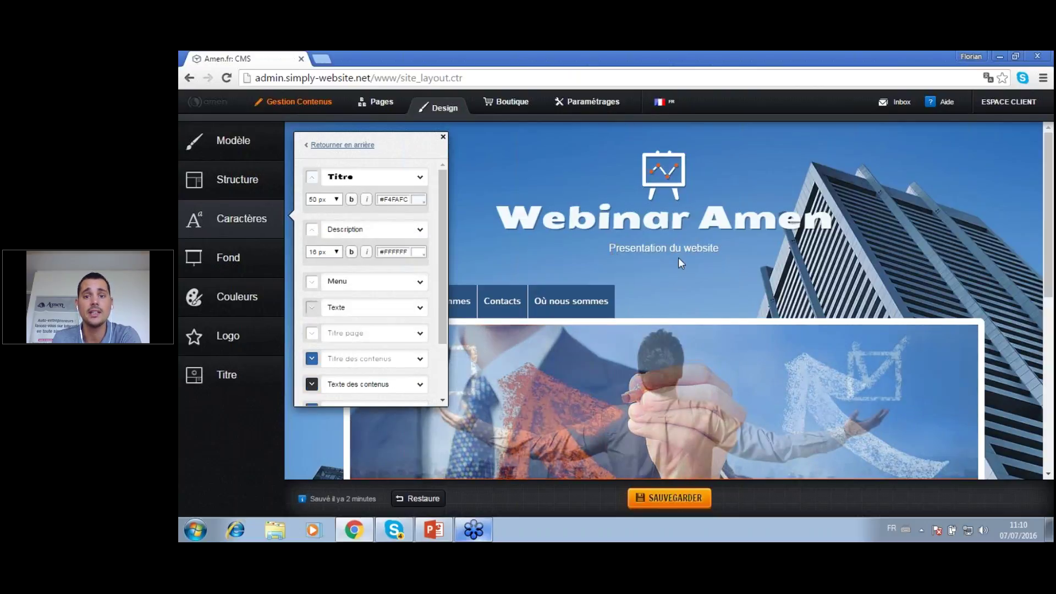
pyautogui.click(335, 252)
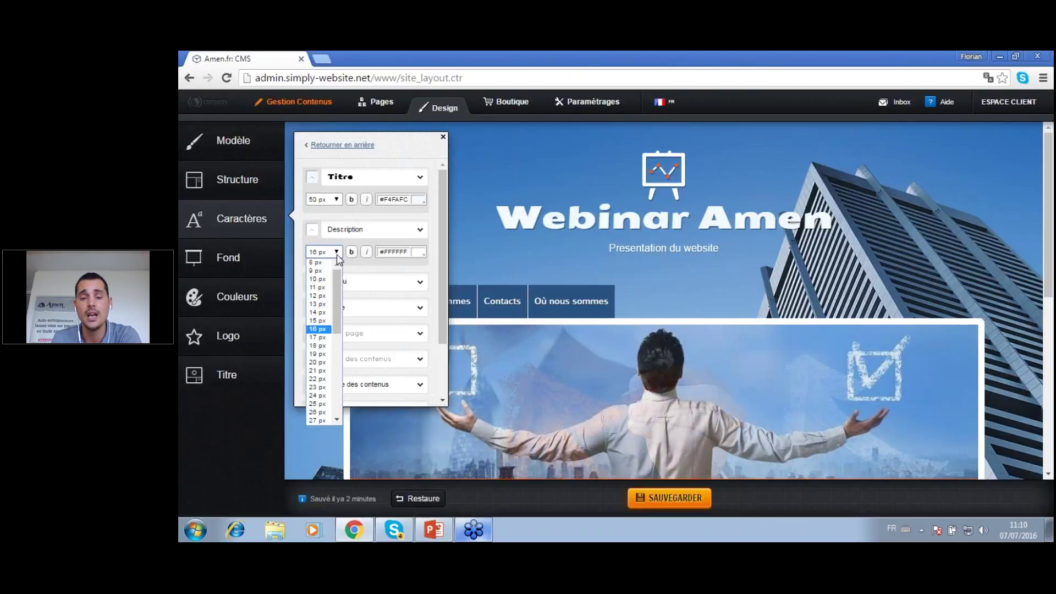
pyautogui.scroll(-5, 319, 392)
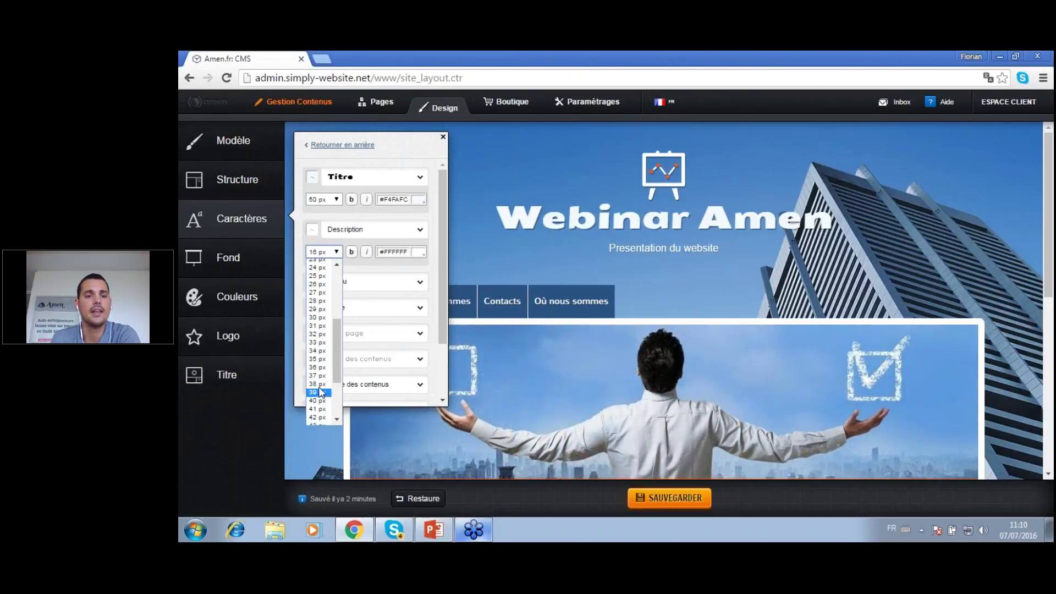
pyautogui.click(319, 392)
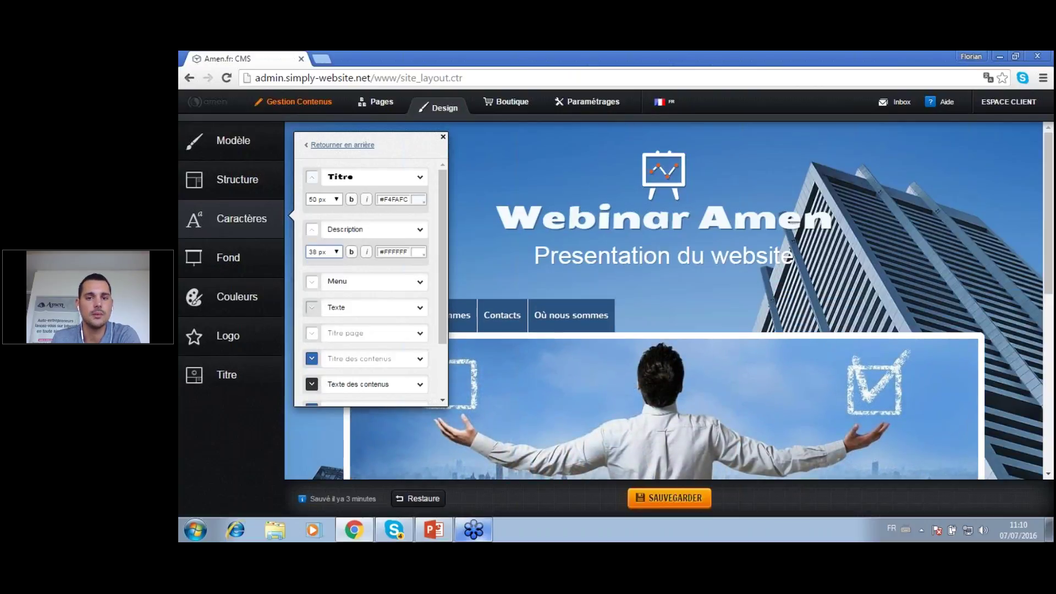
pyautogui.click(334, 252)
pyautogui.click(319, 334)
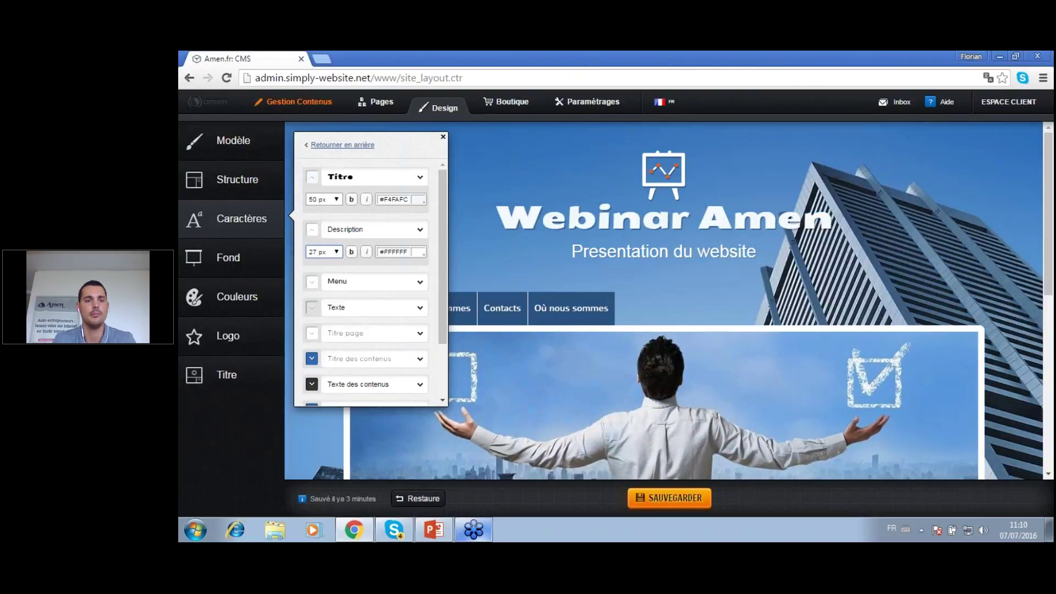
# Try blue #3645BA and a green on the site description, then set its colour to a very light grey
pyautogui.click(393, 252)
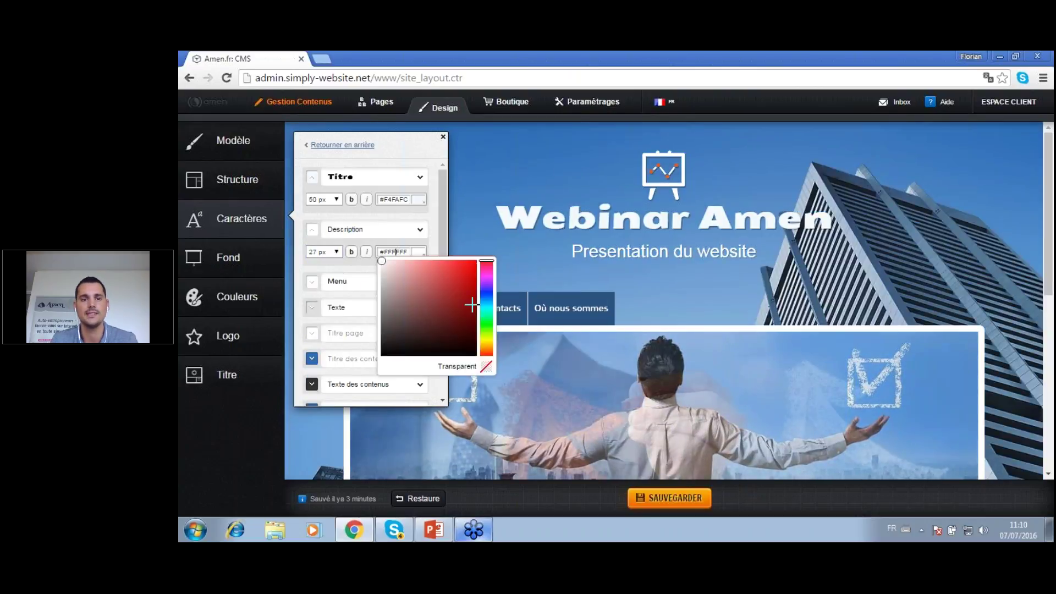
pyautogui.click(450, 287)
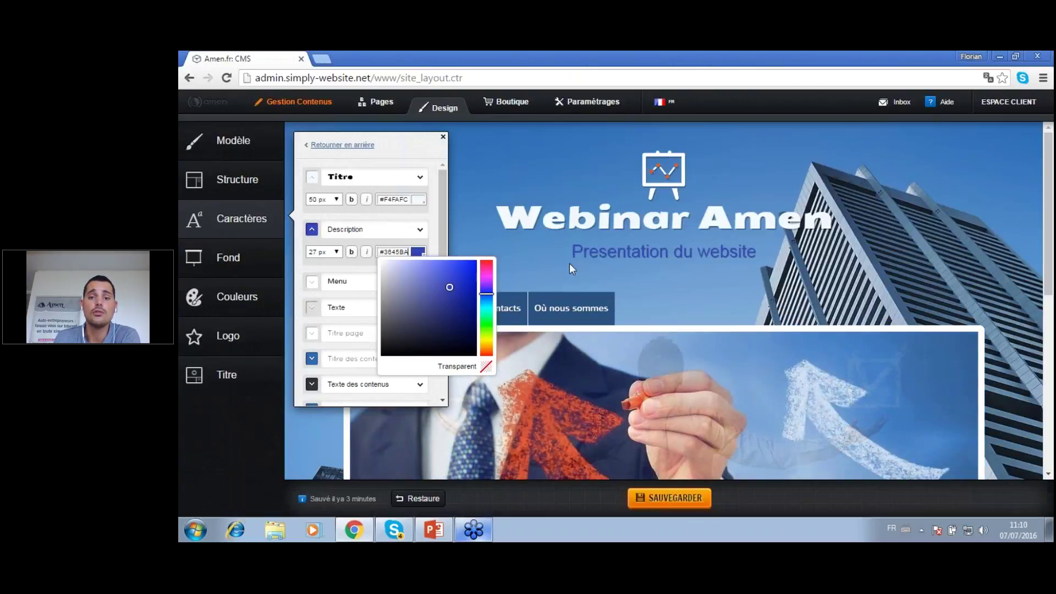
pyautogui.click(488, 323)
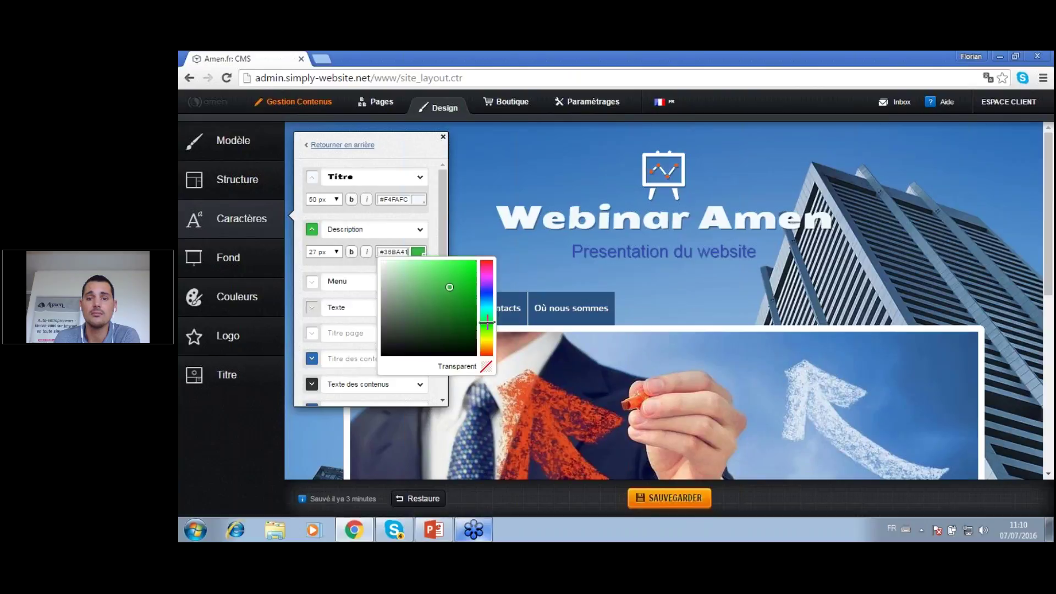
pyautogui.click(384, 268)
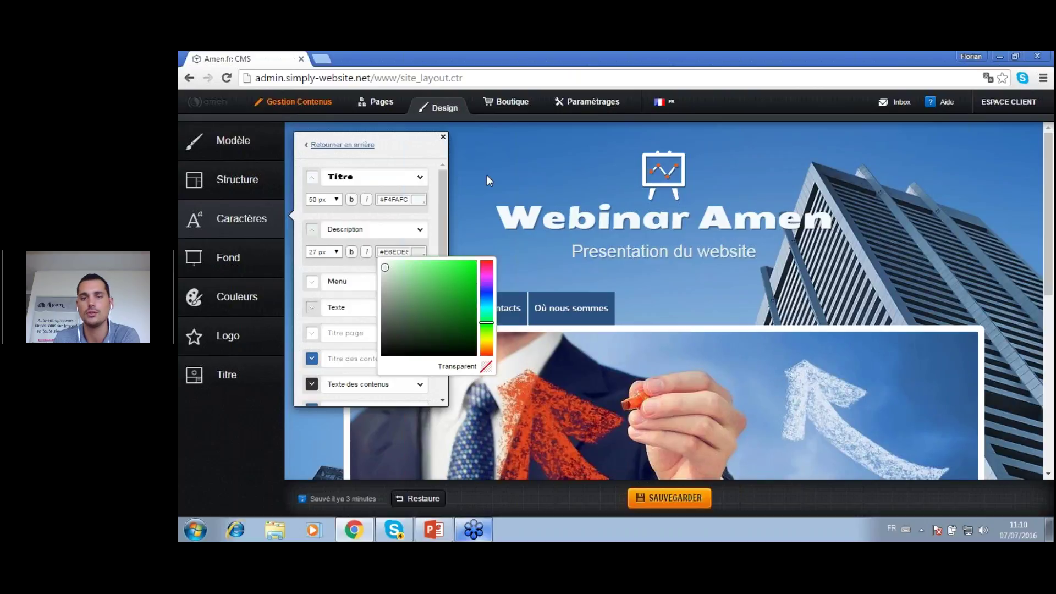
pyautogui.click(446, 193)
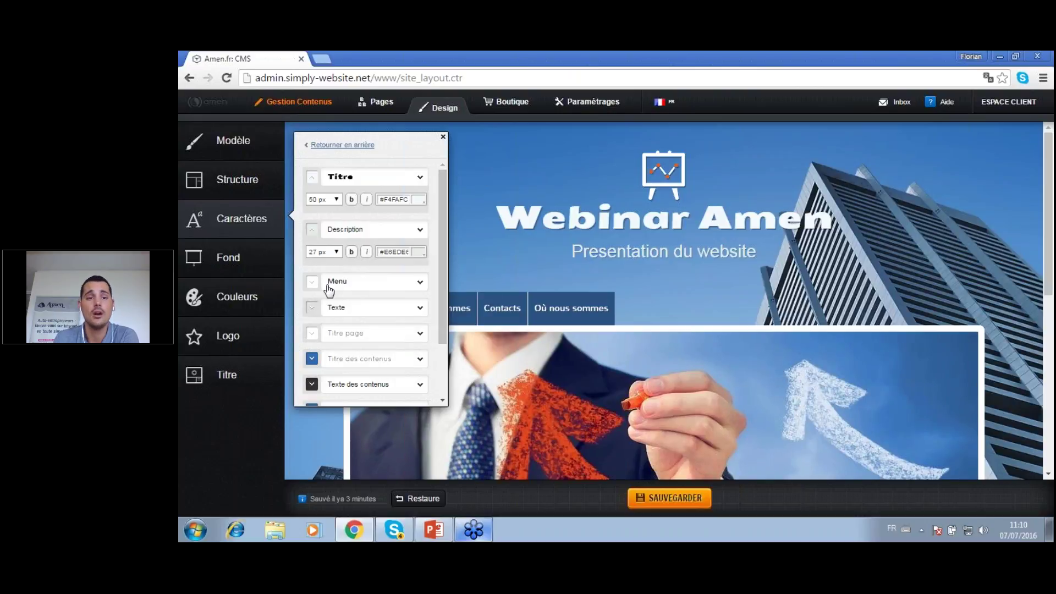
# Expand the menu's font settings and set its text size to 22 px, then review the remaining text categories
pyautogui.click(309, 283)
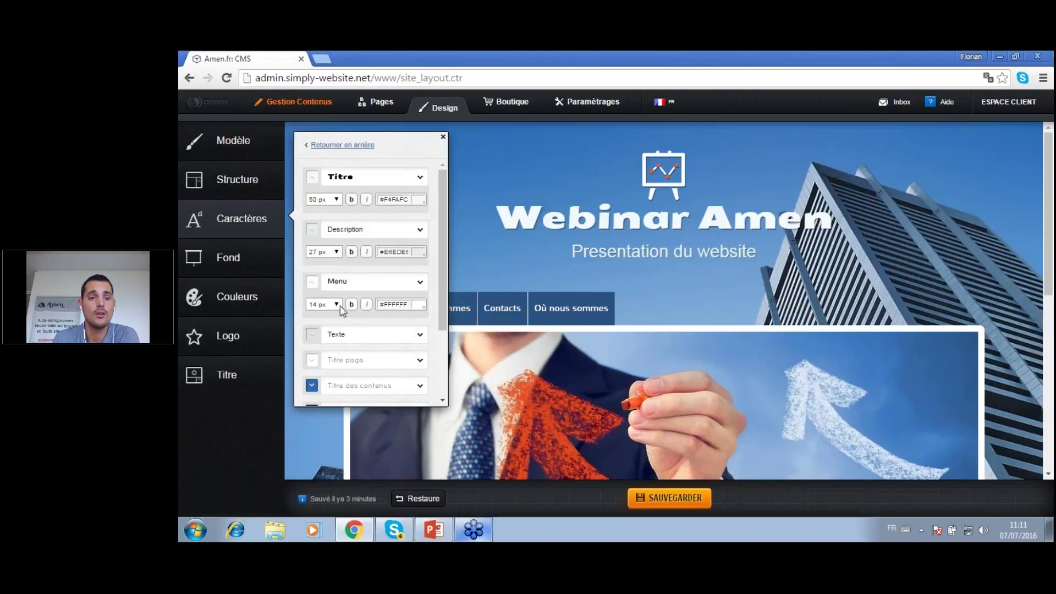
pyautogui.click(340, 305)
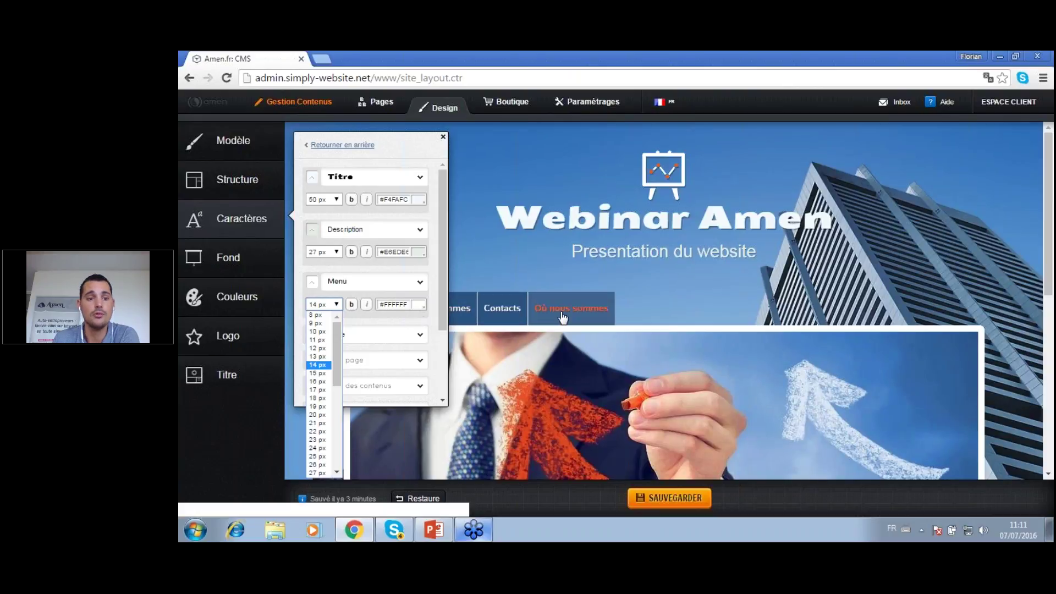
pyautogui.click(319, 432)
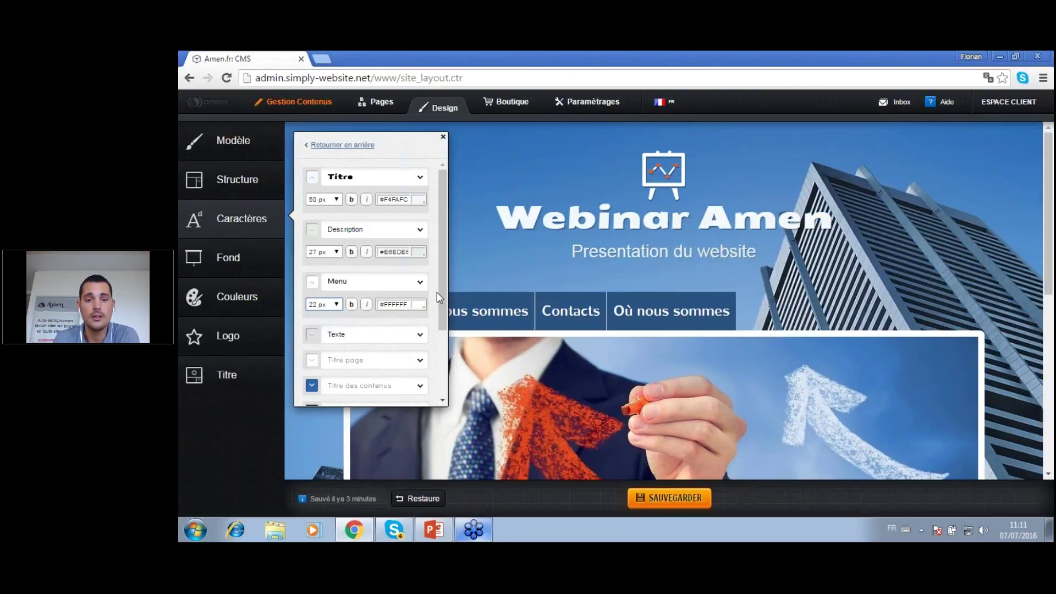
pyautogui.moveTo(444, 292); pyautogui.dragTo(444, 362)
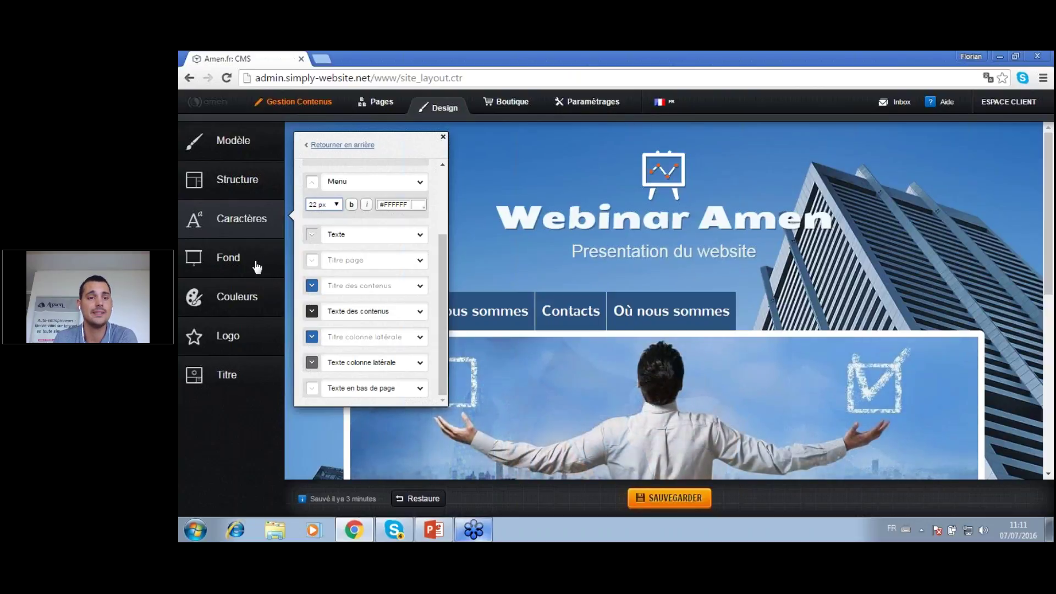
# In the background settings, try the suggested business team photo, then reapply the blue skyscraper image
pyautogui.click(256, 261)
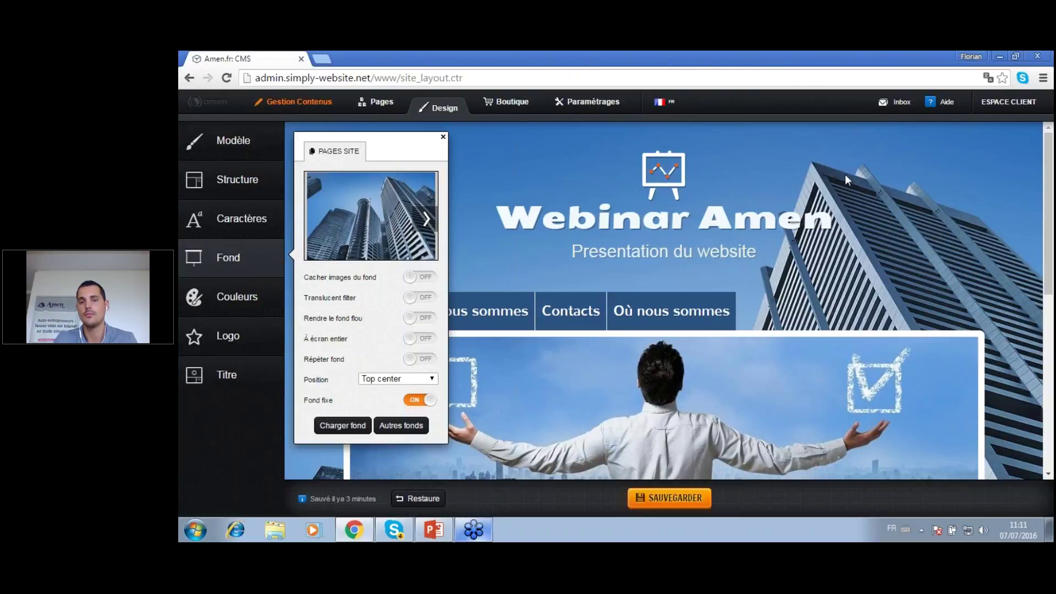
pyautogui.click(427, 220)
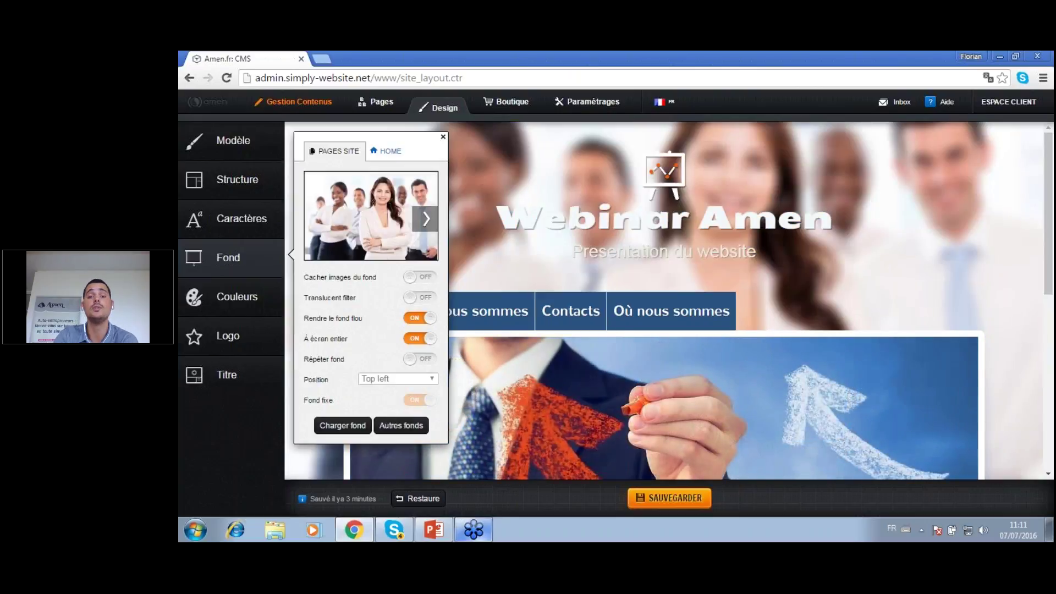
pyautogui.click(429, 223)
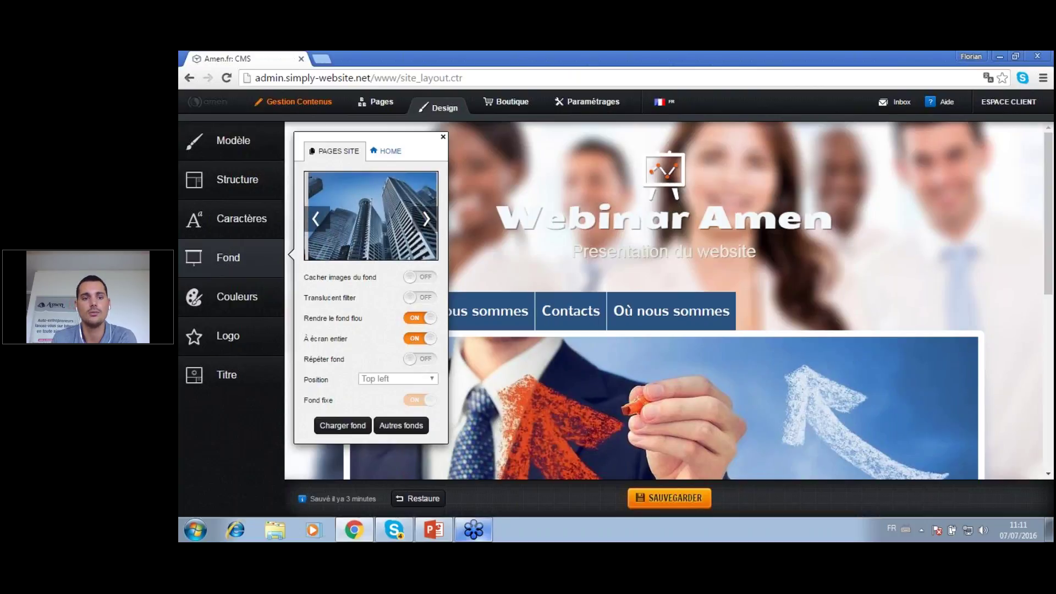
pyautogui.click(381, 210)
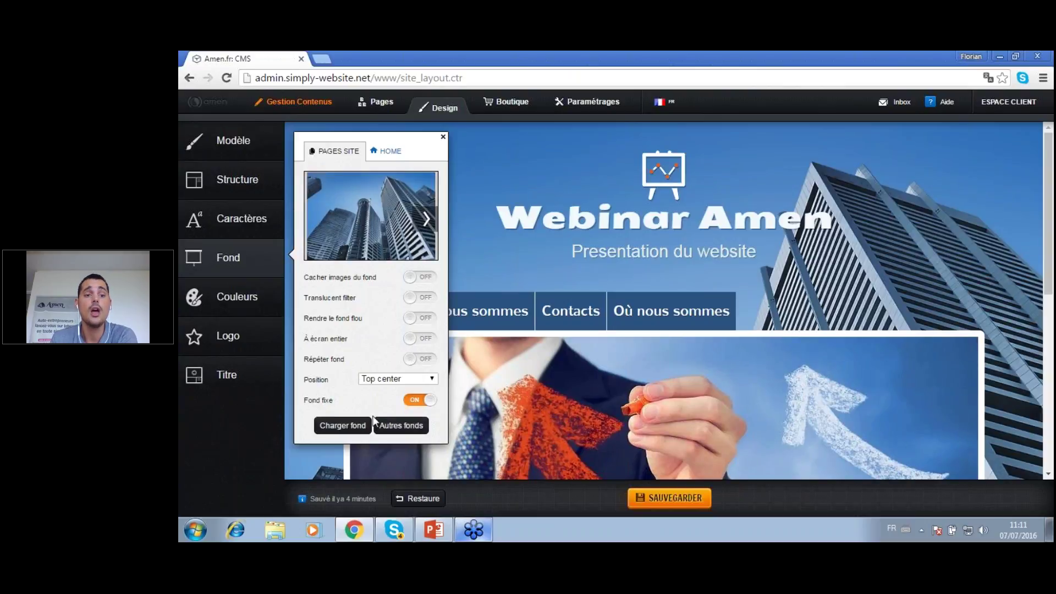
# Upload the desktop image "Fond d ecran" to the personal gallery and apply it as the site background
pyautogui.click(343, 427)
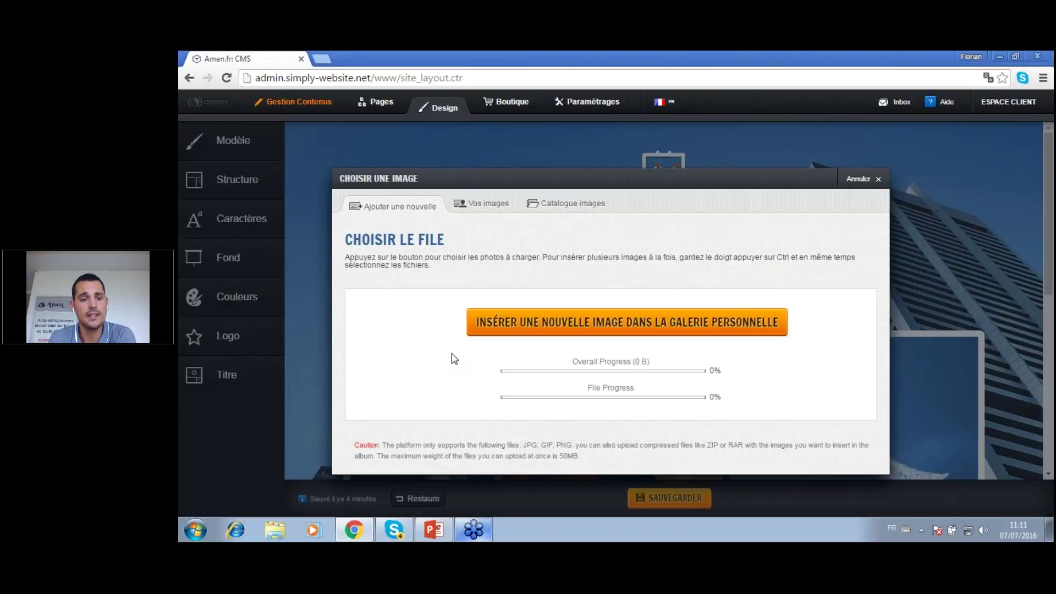
pyautogui.click(636, 326)
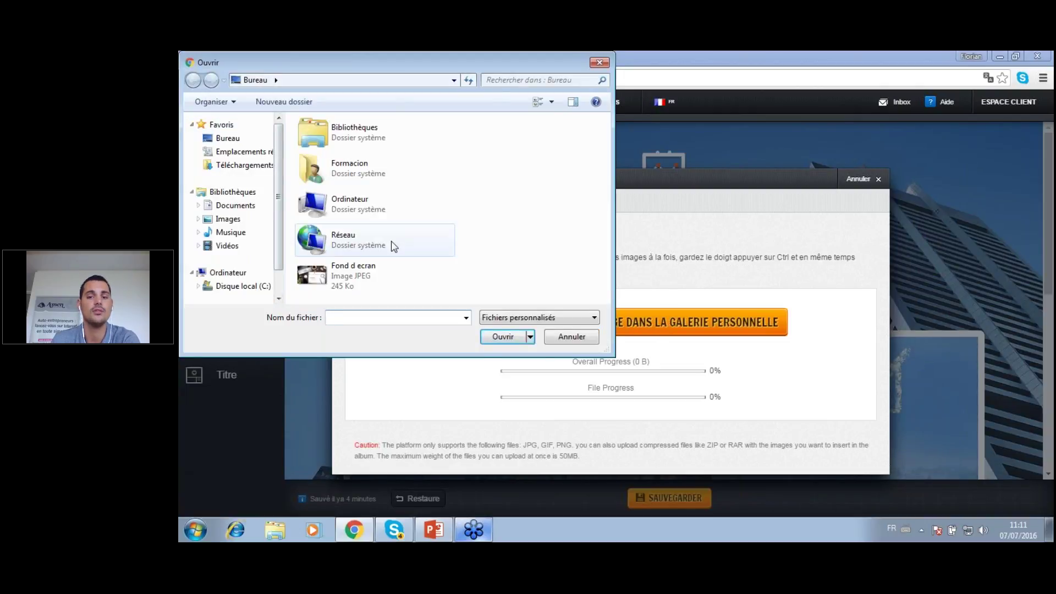
pyautogui.click(395, 279)
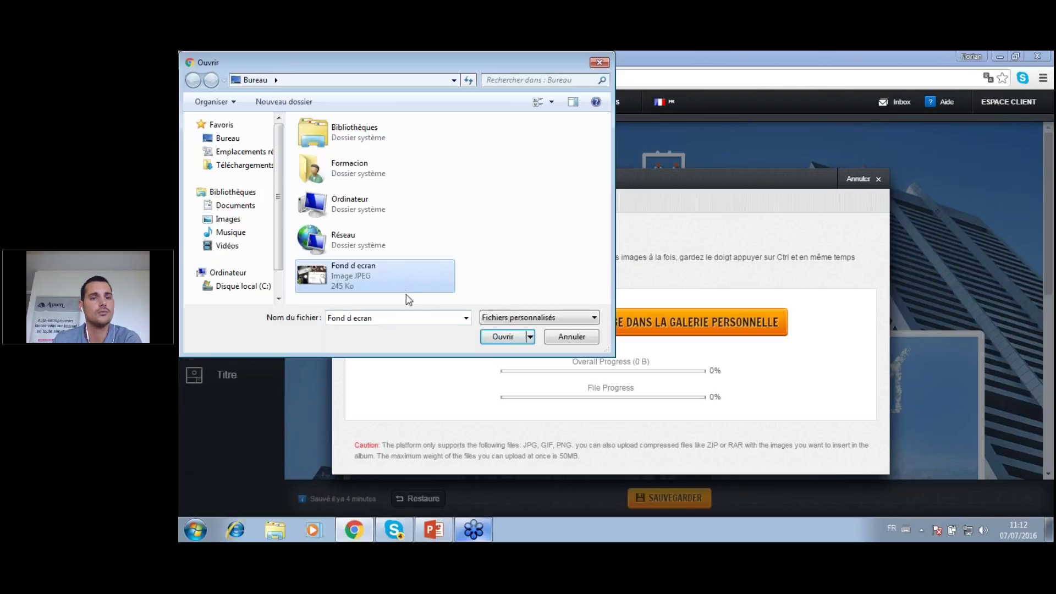
pyautogui.click(514, 339)
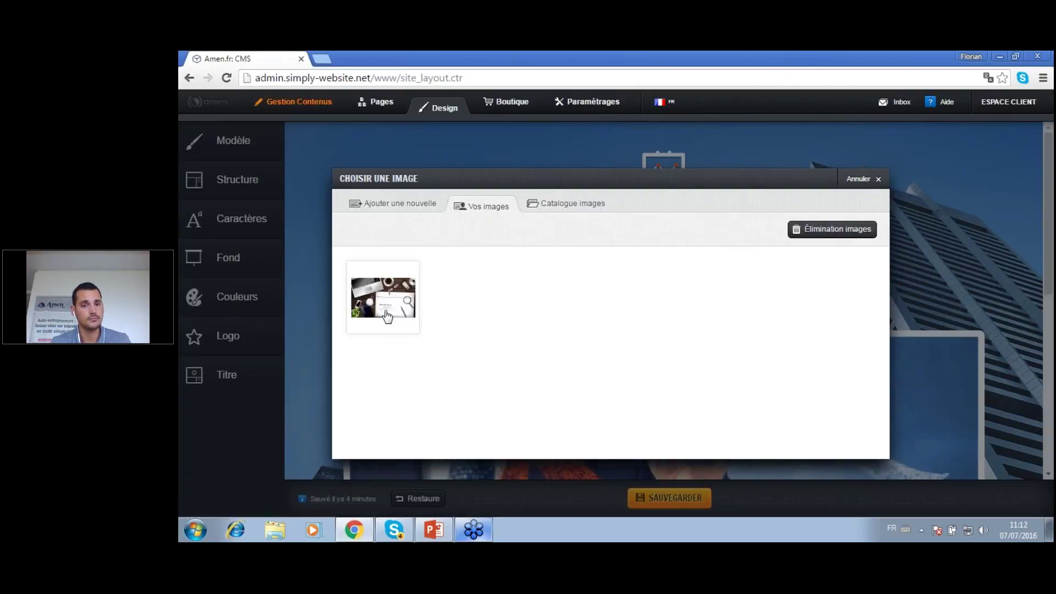
pyautogui.click(383, 297)
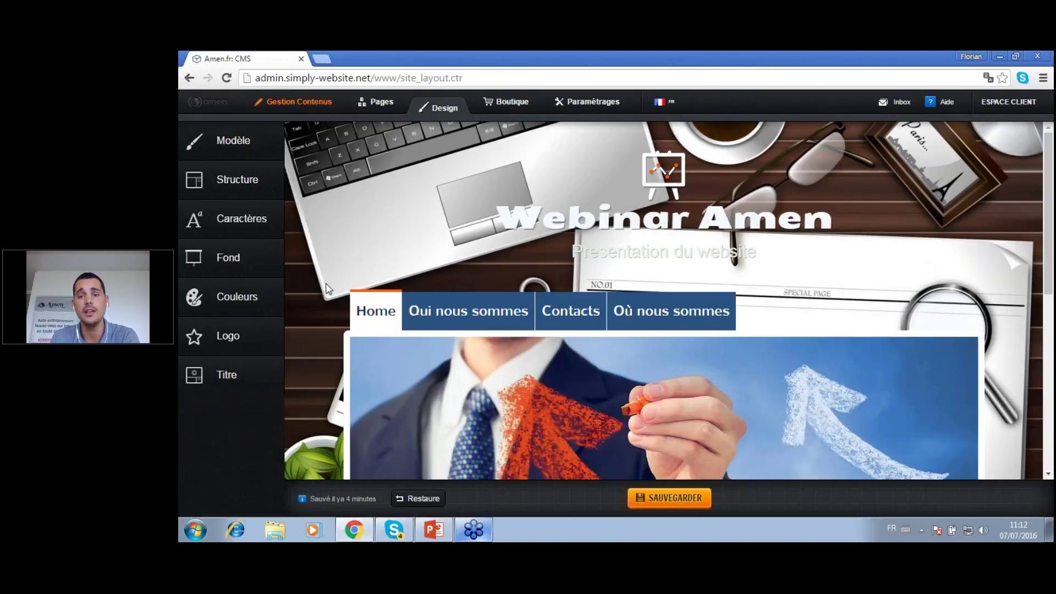
# Load a new background from the image catalogue's Business category, choosing the picture of coloured bar charts
pyautogui.click(221, 258)
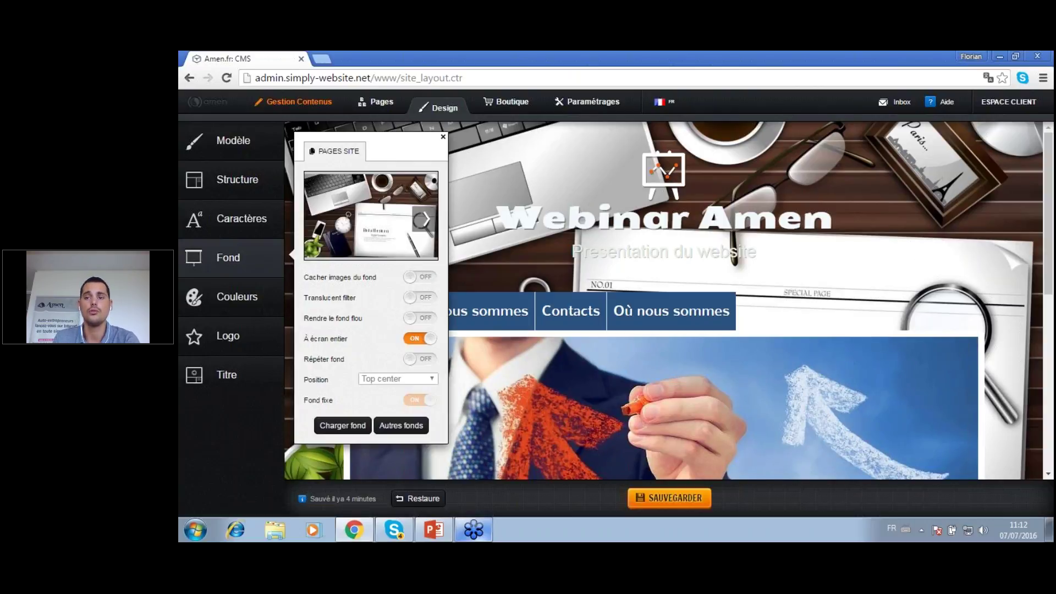
pyautogui.click(345, 427)
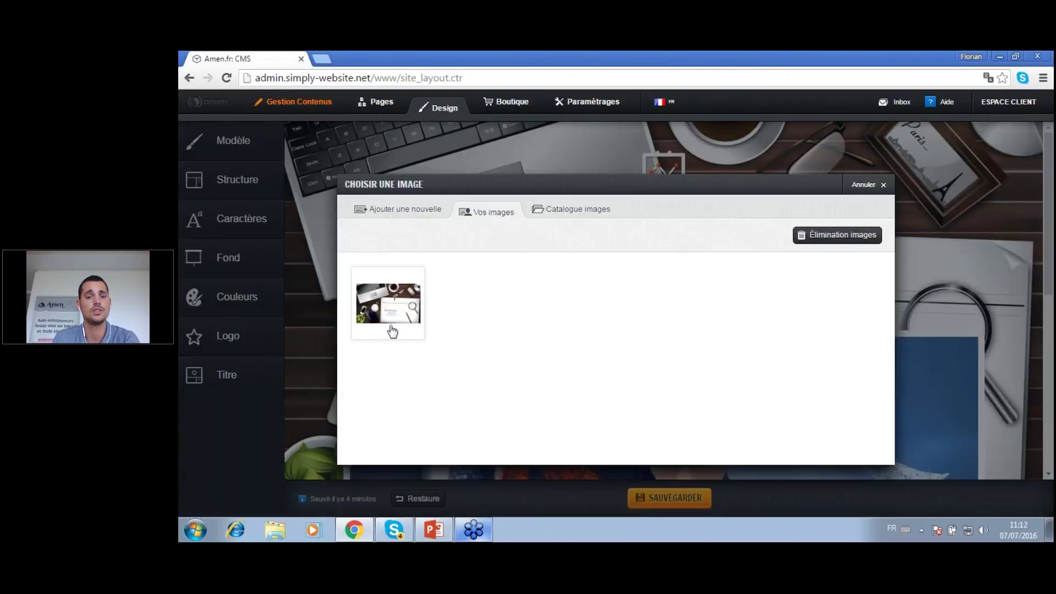
pyautogui.click(570, 215)
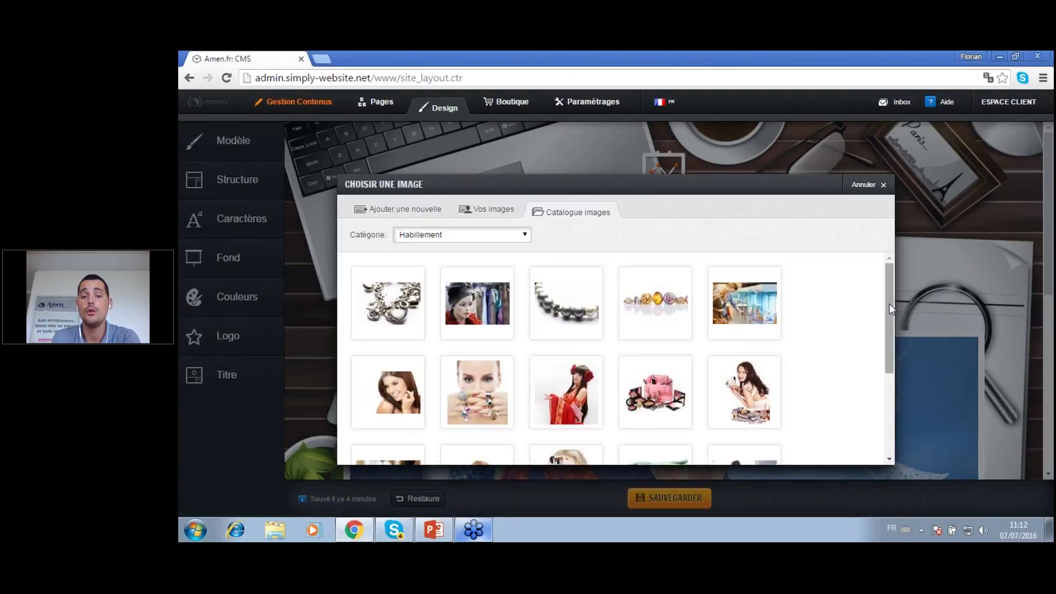
pyautogui.scroll(-1, 891, 319)
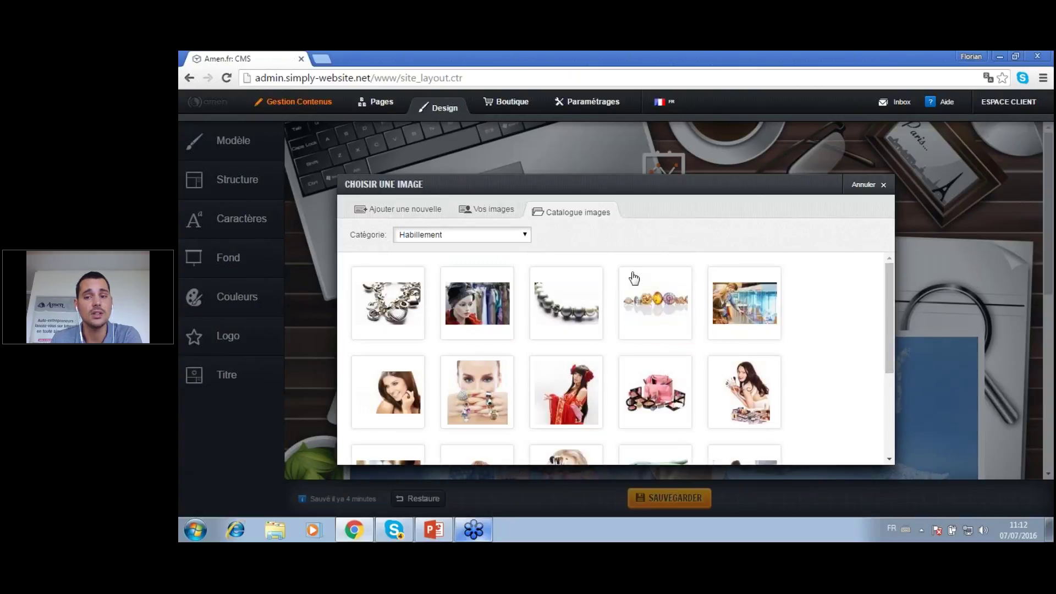
pyautogui.click(522, 236)
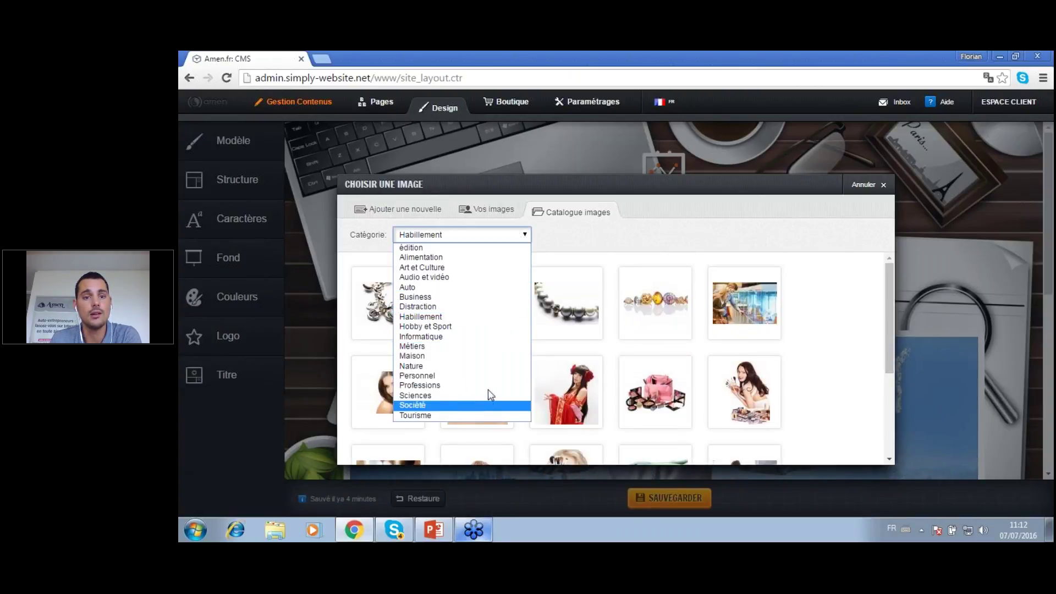
pyautogui.click(484, 297)
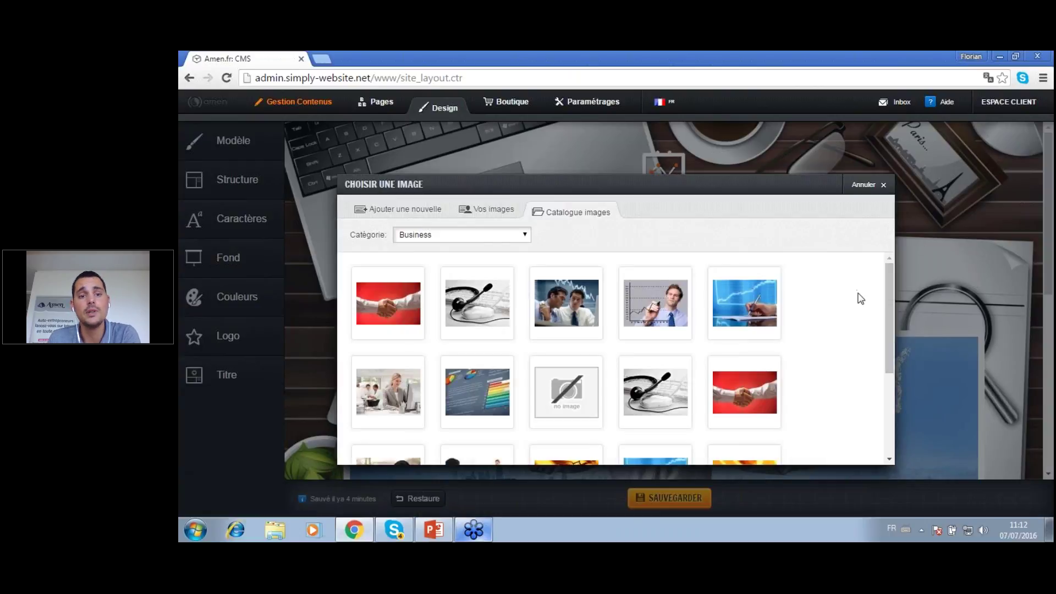
pyautogui.moveTo(889, 292); pyautogui.dragTo(902, 367)
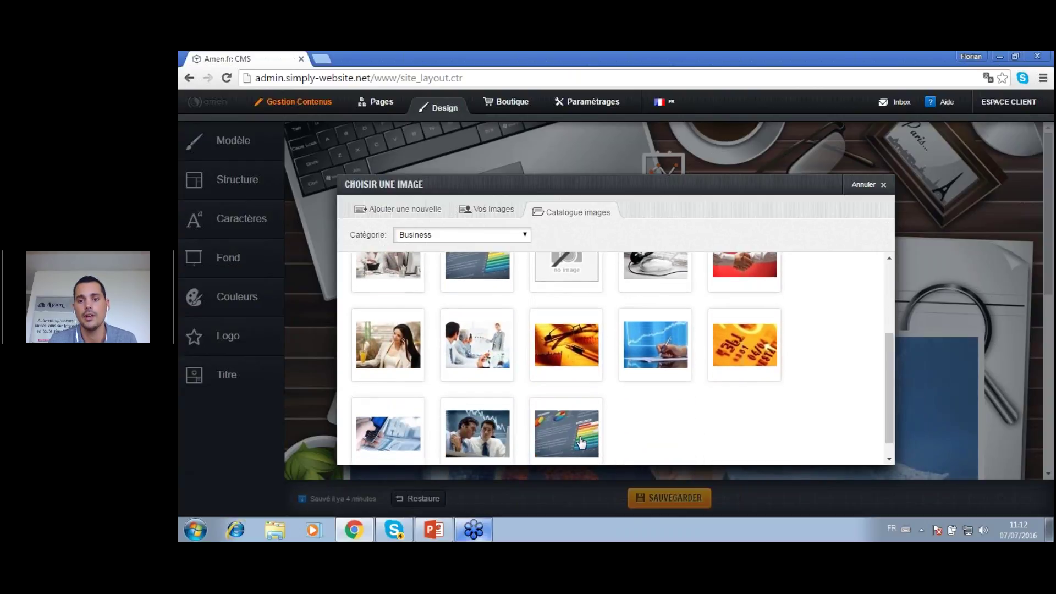
pyautogui.click(581, 441)
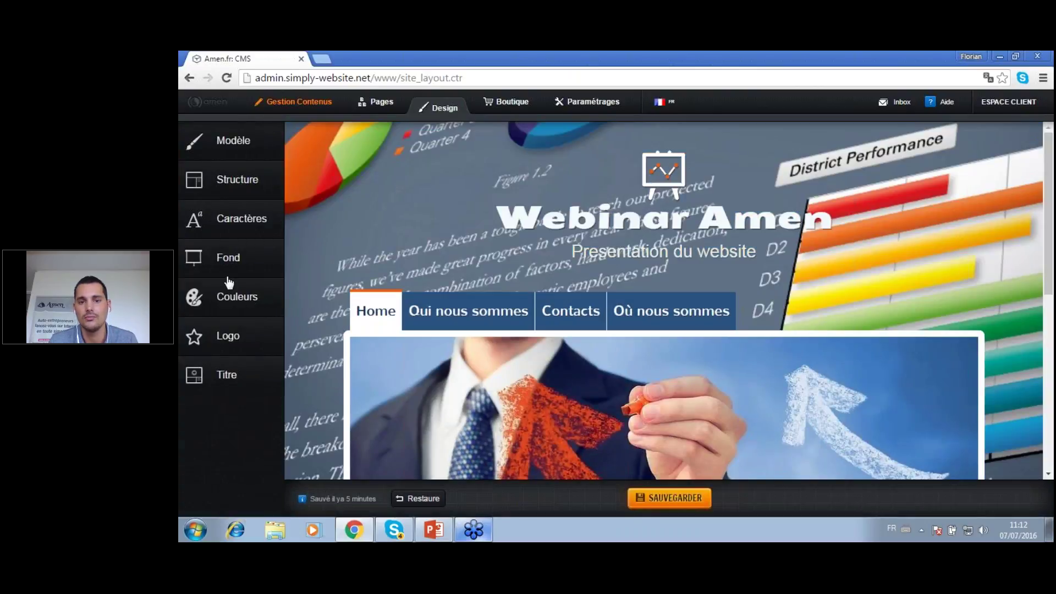
# Replace the background with the Business catalogue picture of a man drawing a graph and check it on the page
pyautogui.click(240, 268)
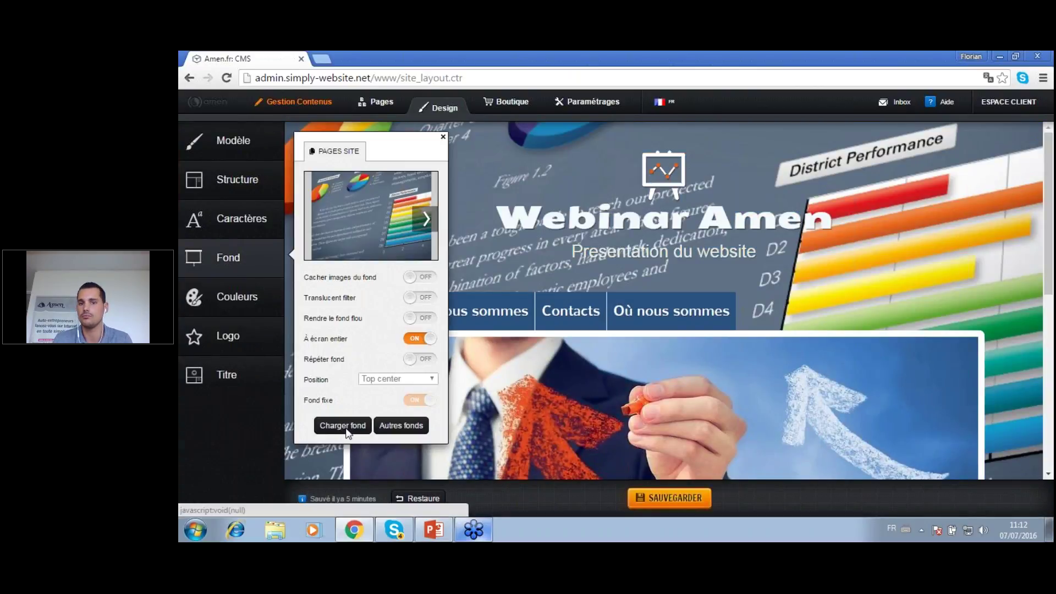
pyautogui.click(347, 427)
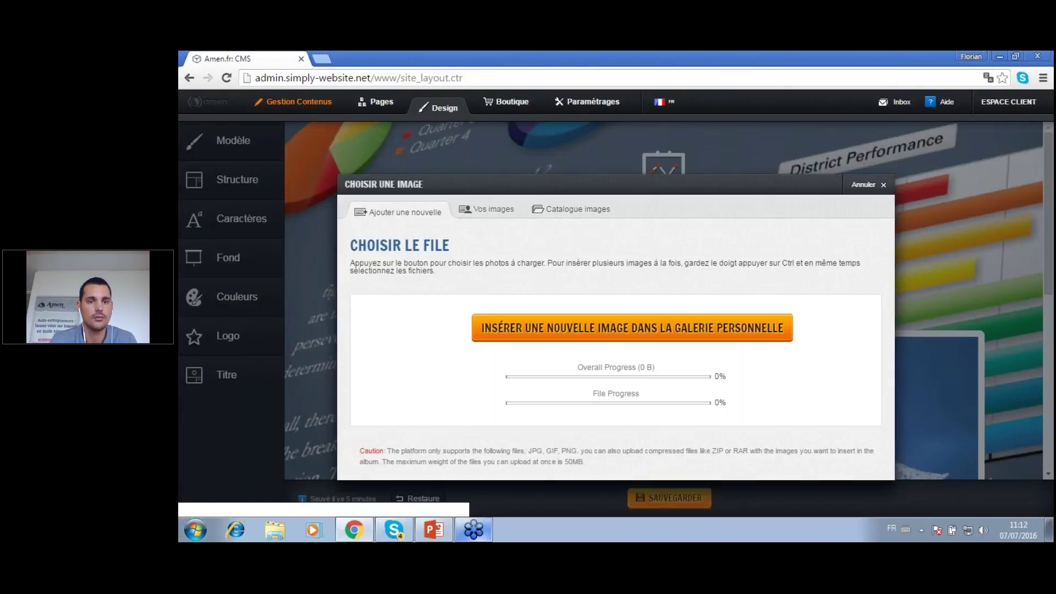
pyautogui.click(572, 212)
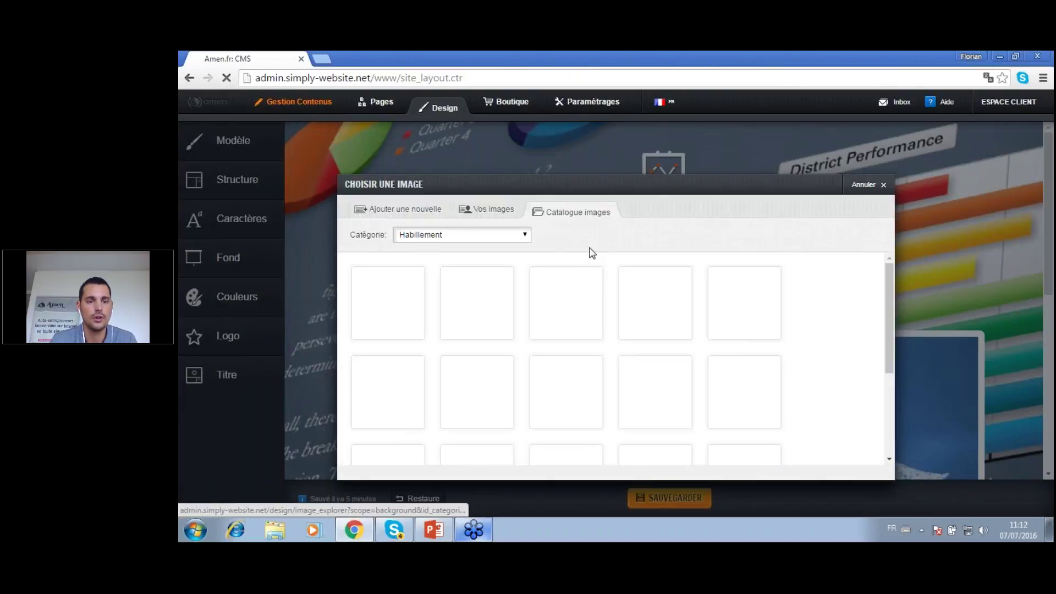
pyautogui.click(513, 236)
pyautogui.click(490, 295)
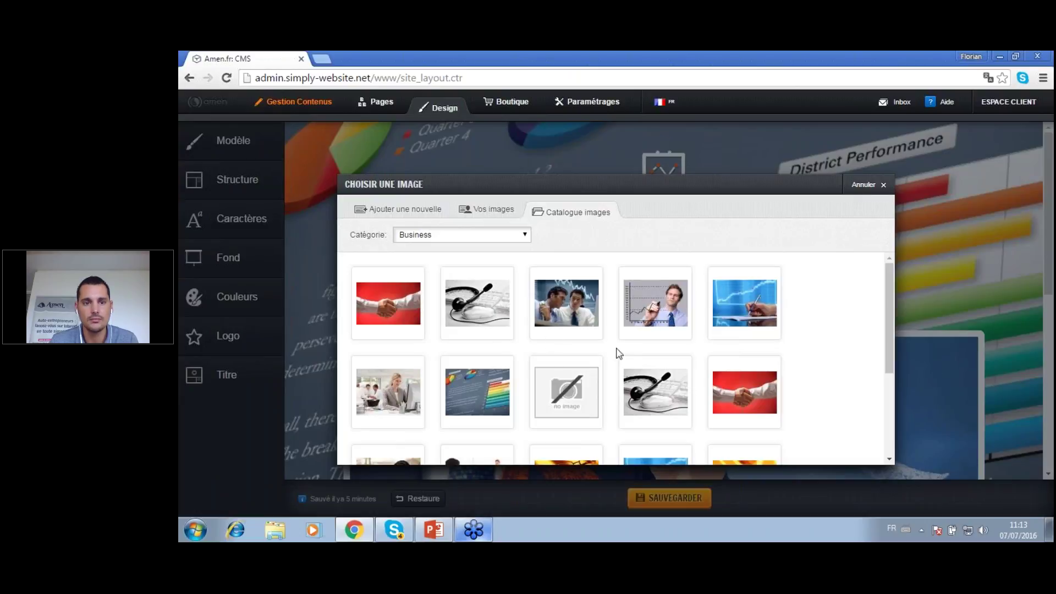
pyautogui.click(663, 307)
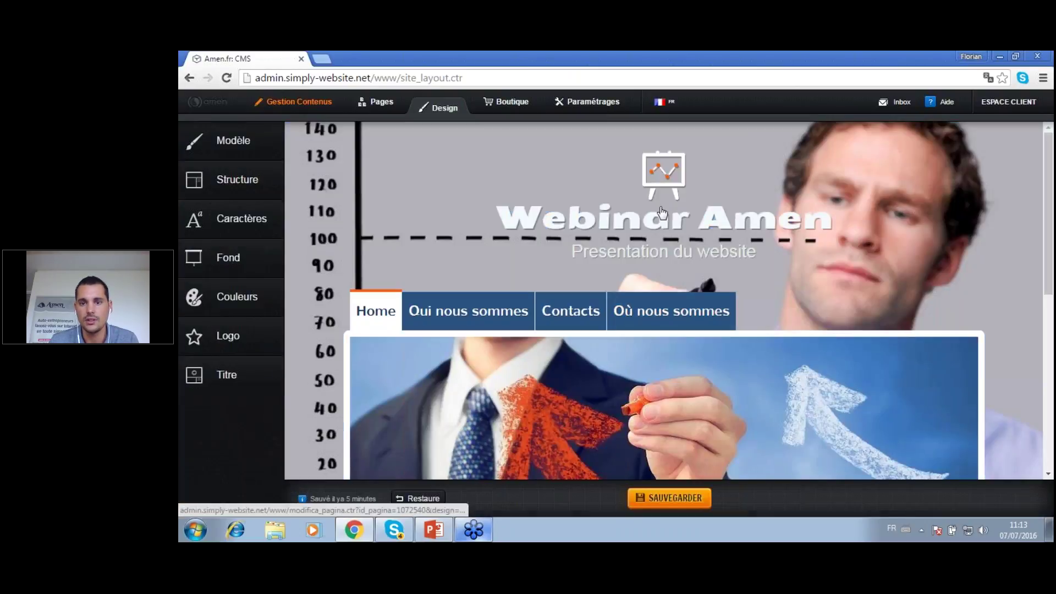
pyautogui.scroll(-1, 664, 309)
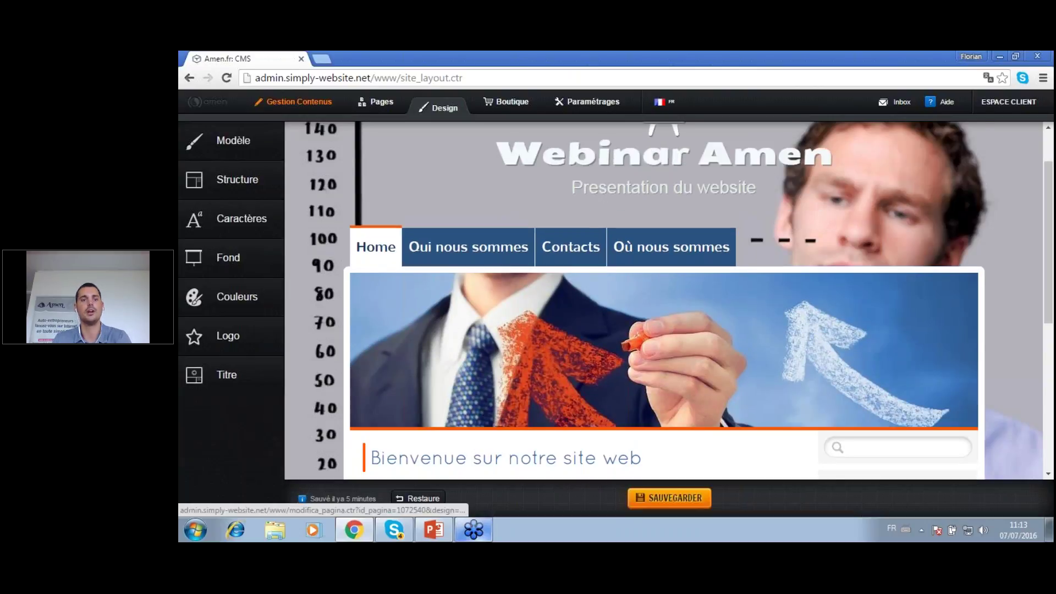
pyautogui.scroll(1, 665, 310)
# Try hiding the background image, then show it again and turn on the translucent filter
pyautogui.click(237, 259)
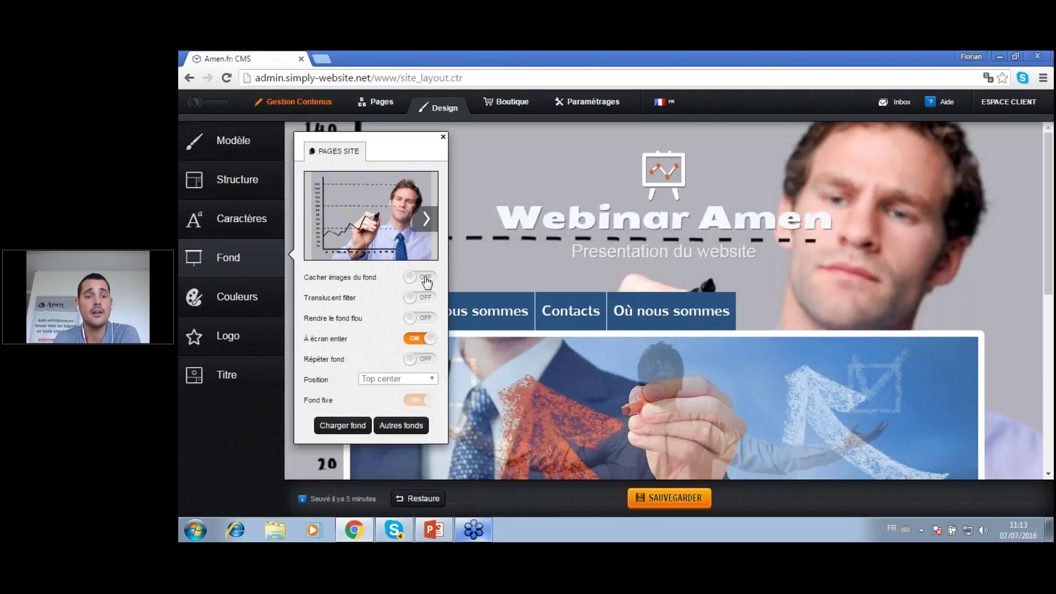
pyautogui.click(426, 278)
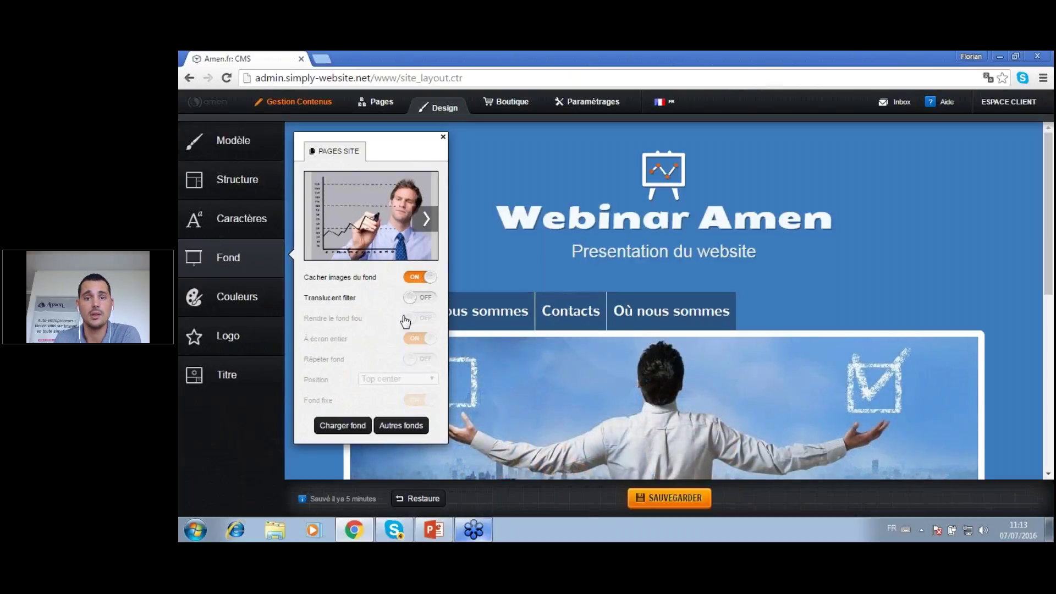
pyautogui.click(419, 276)
pyautogui.click(420, 297)
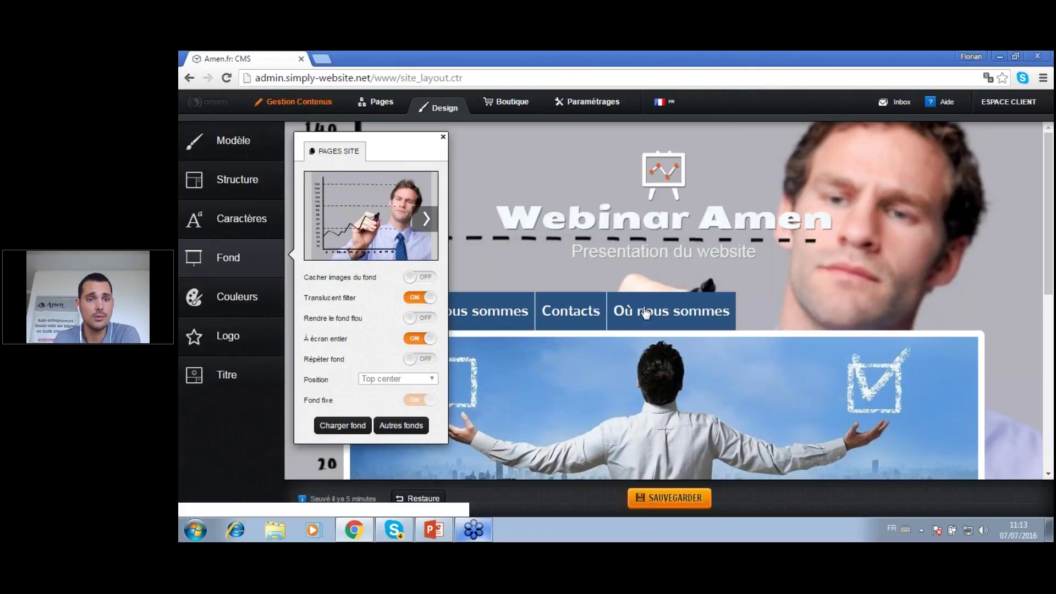
# Turn off the background's translucent filter, then try blurring the background image and switch the blur off again
pyautogui.click(421, 297)
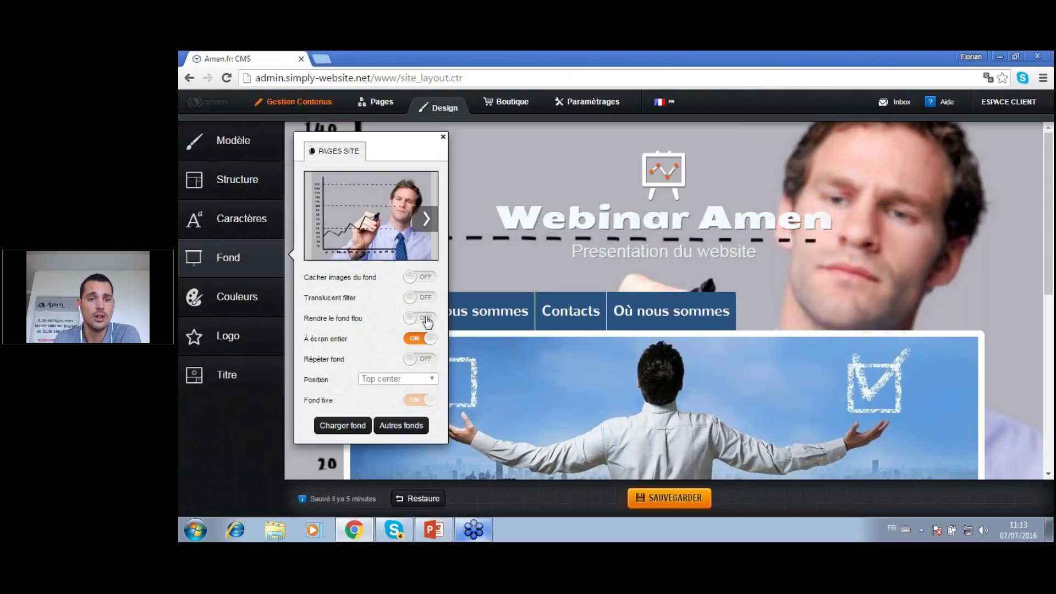
pyautogui.click(423, 318)
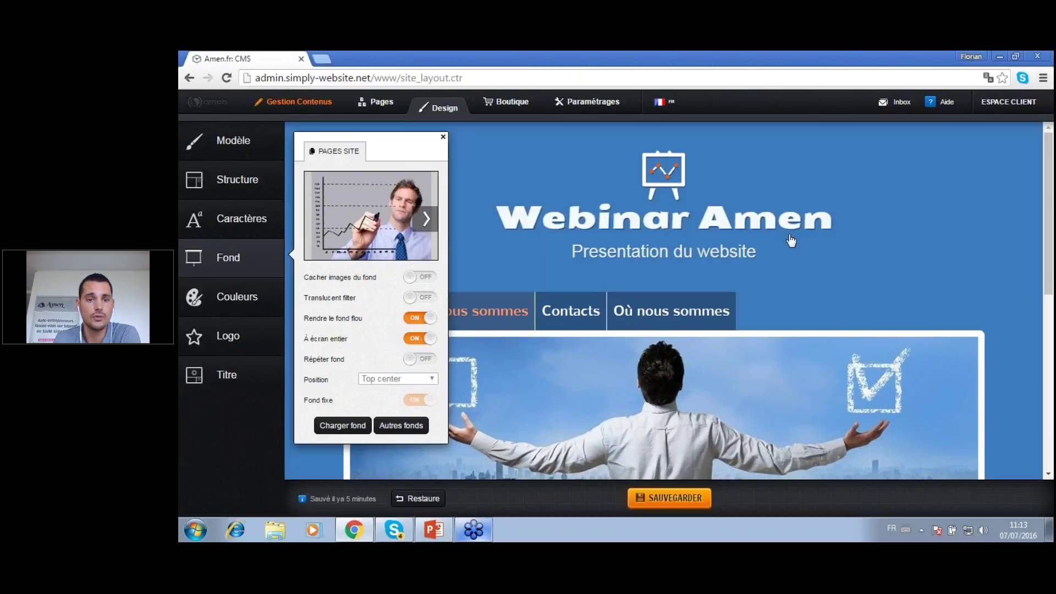
pyautogui.scroll(-8, 836, 144)
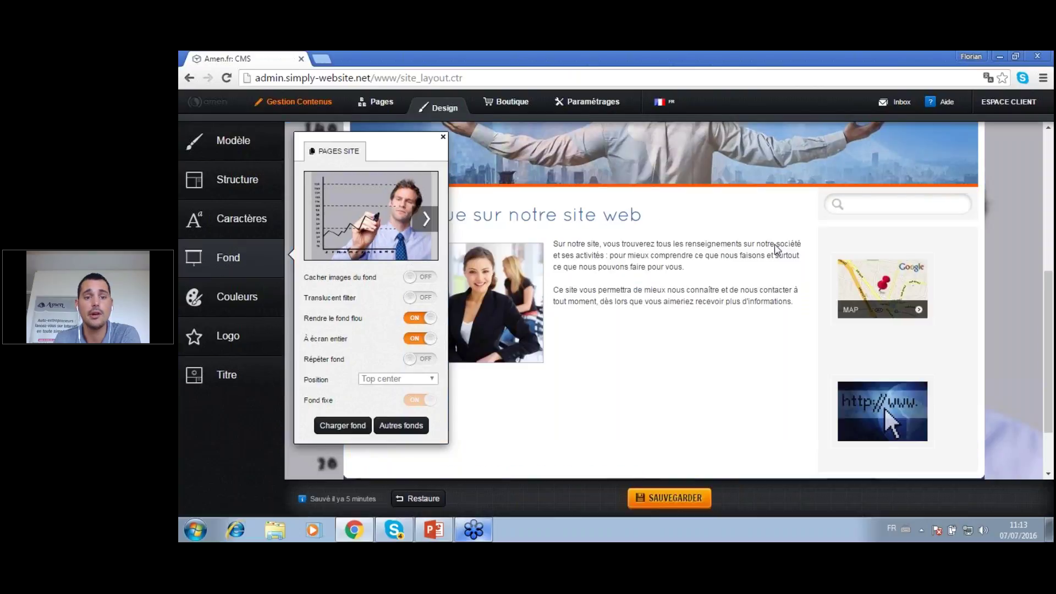
pyautogui.scroll(7, 883, 407)
pyautogui.click(421, 317)
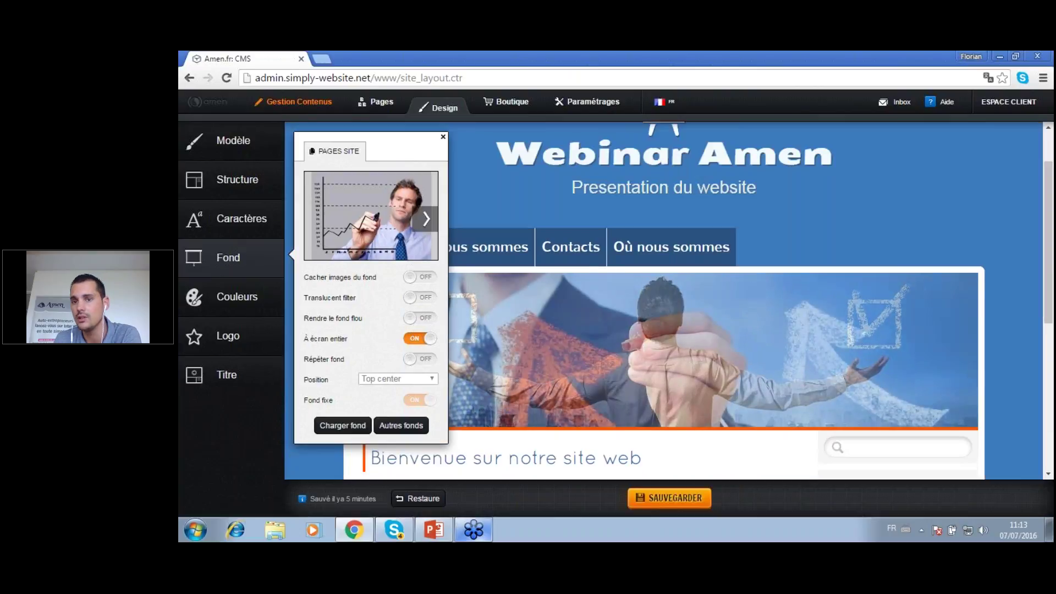
# Turn off full-screen display for the background, turn on its repetition, and check the tiled image down the page
pyautogui.click(420, 338)
pyautogui.click(421, 359)
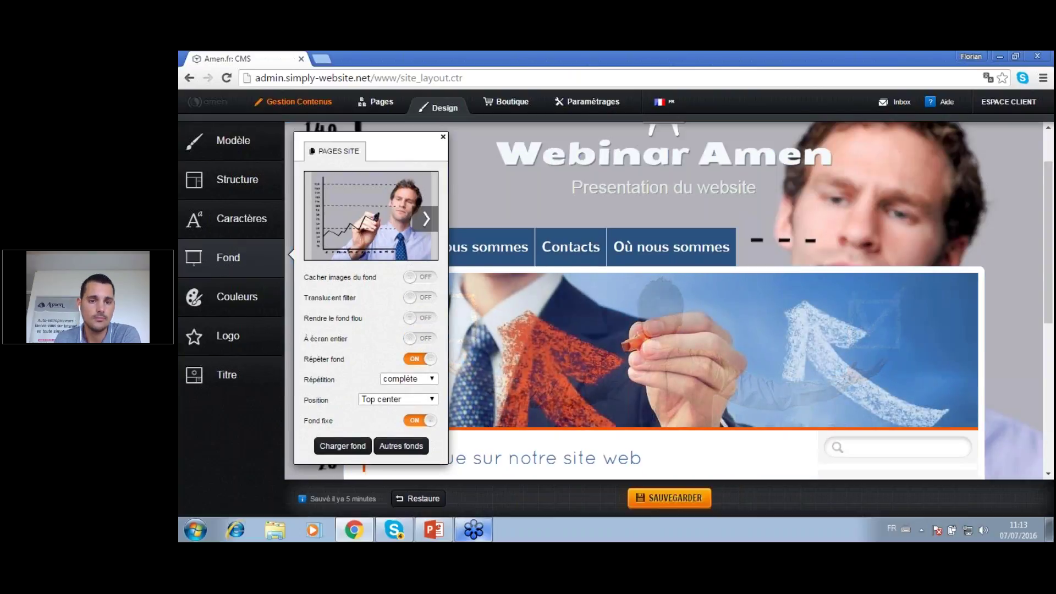
pyautogui.scroll(-2, 660, 302)
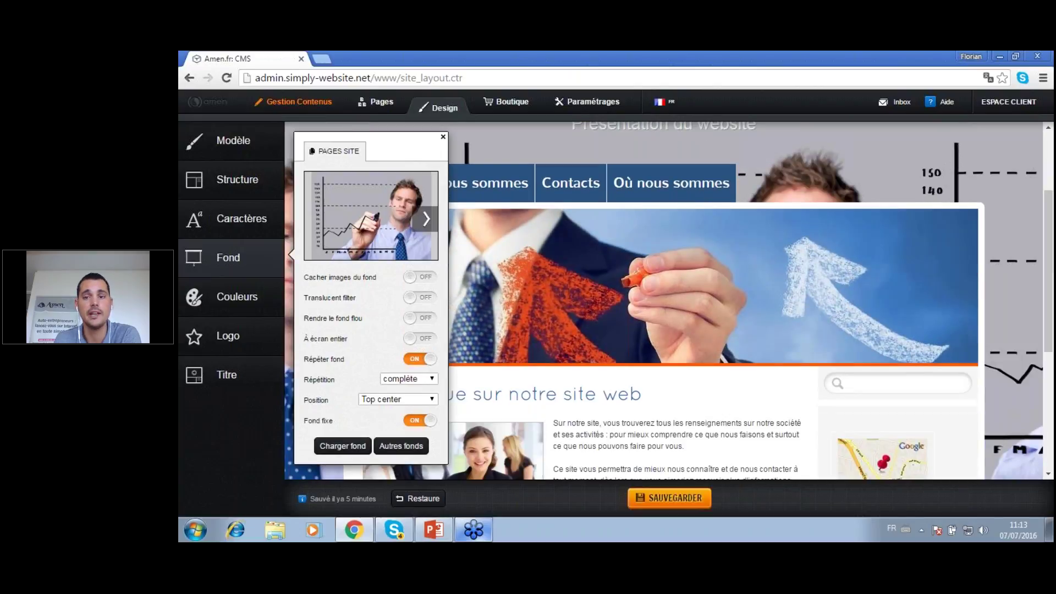
pyautogui.scroll(-3, 883, 328)
pyautogui.scroll(6, 883, 328)
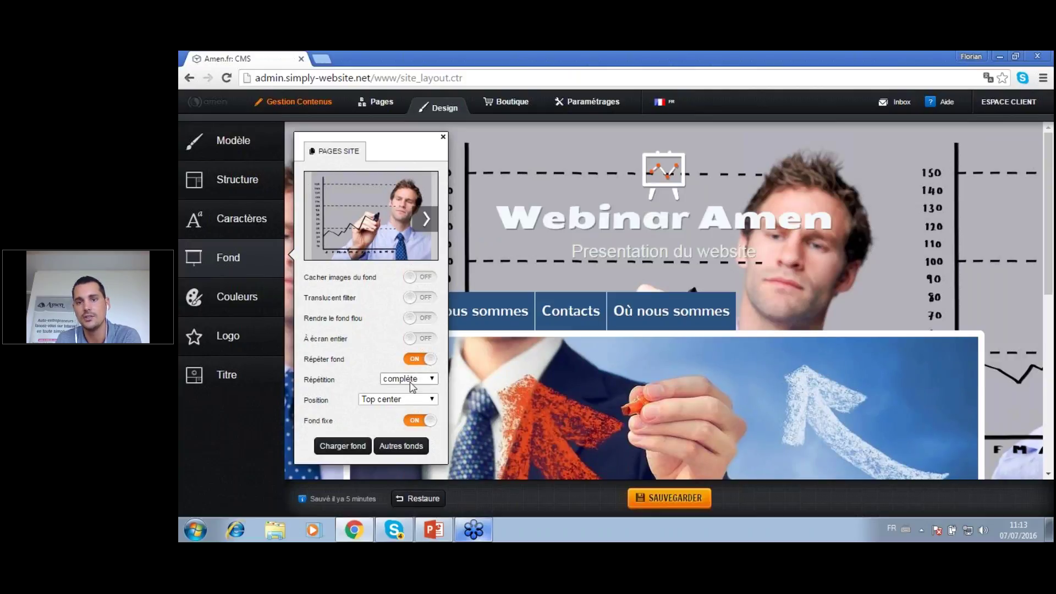
# Switch off background repetition and apply the suggested blue skyscraper picture as the site background
pyautogui.click(418, 359)
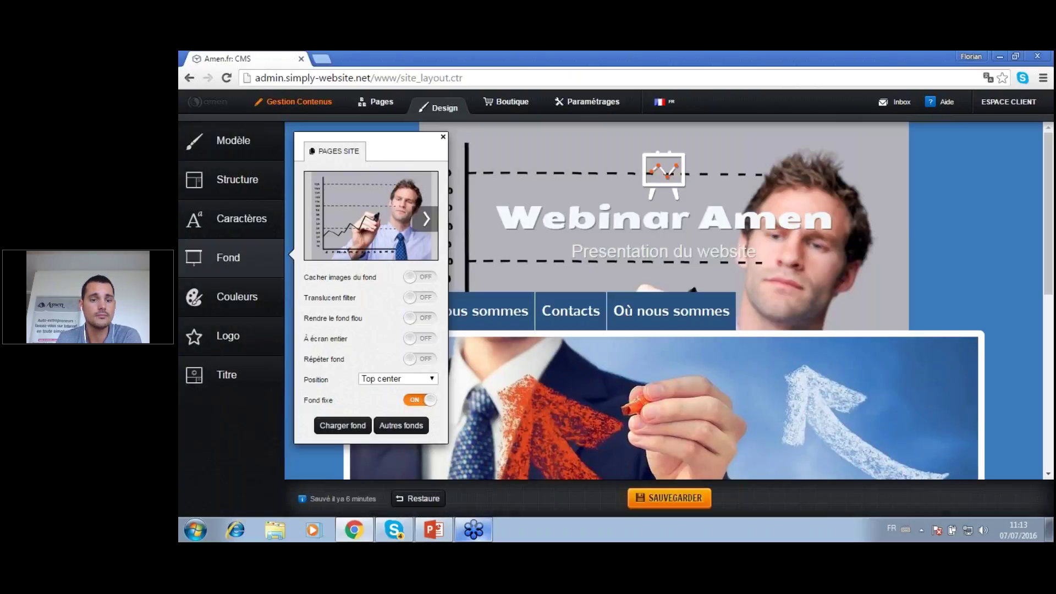
pyautogui.click(427, 219)
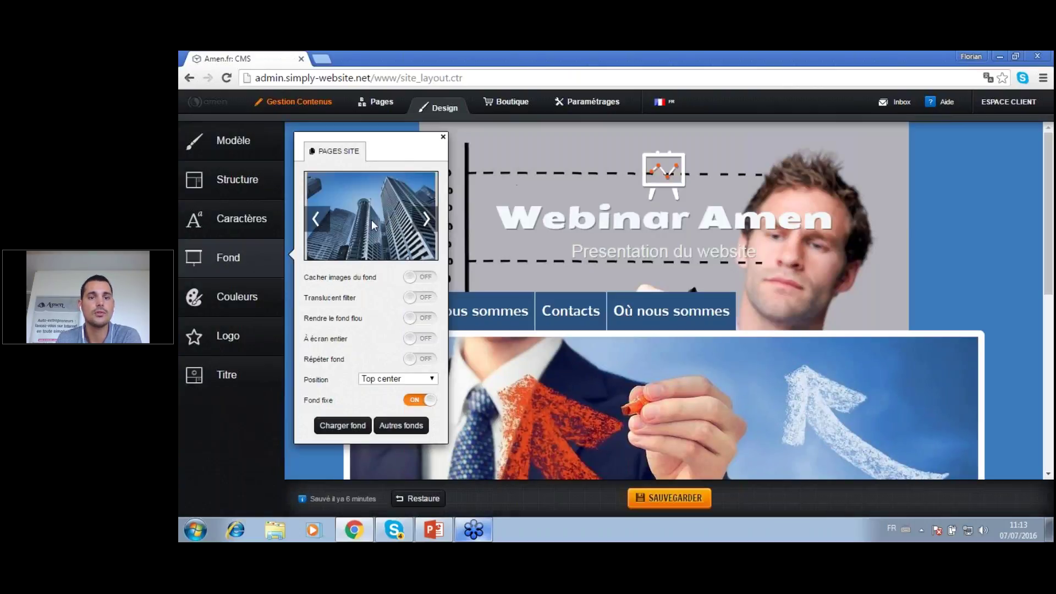
pyautogui.click(372, 220)
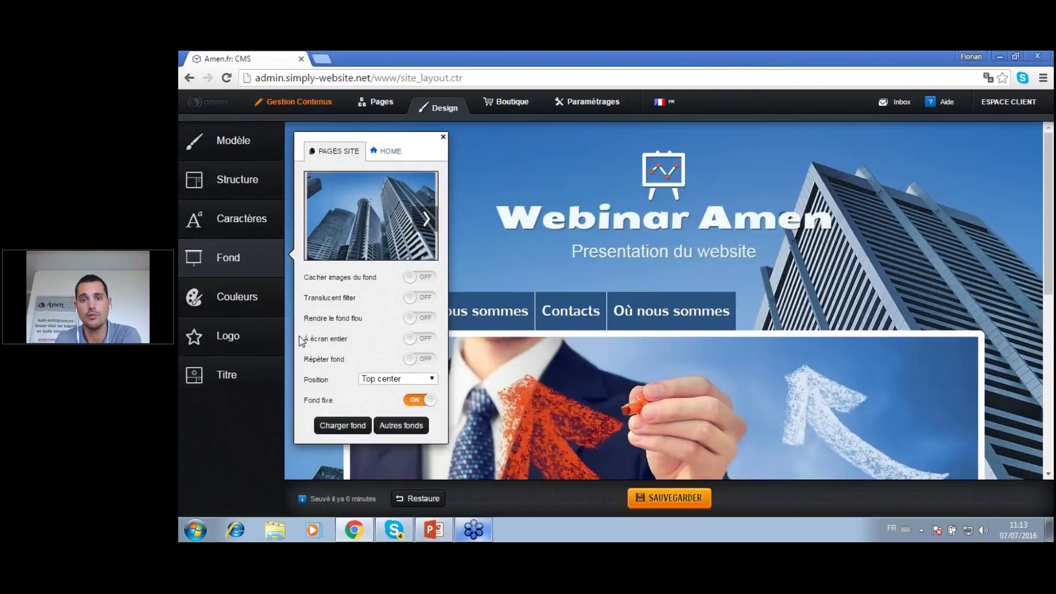
# Apply the Red Cliff colour set to the site and check it on the page
pyautogui.click(254, 299)
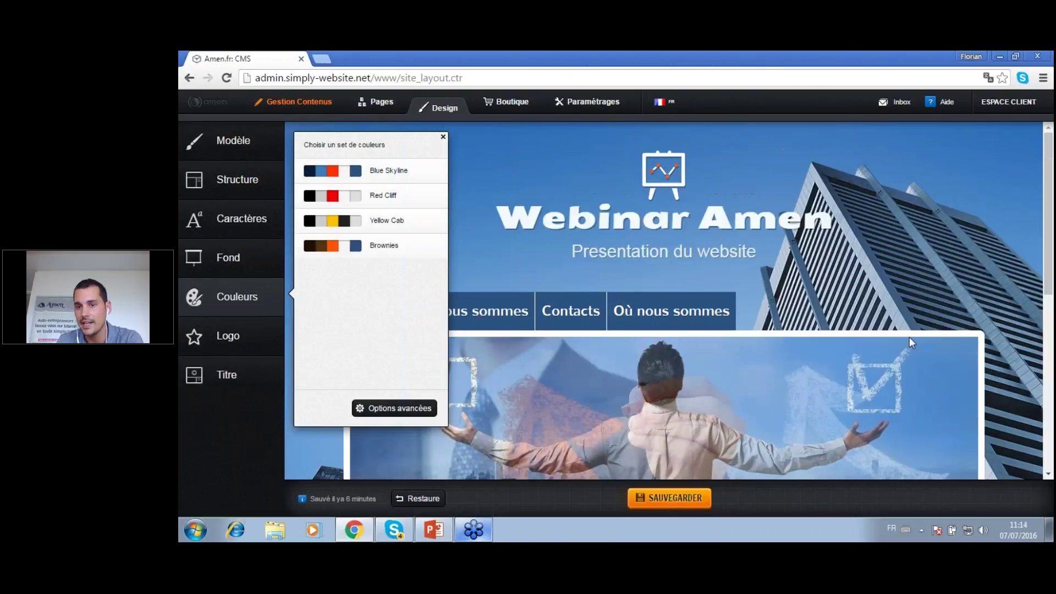
pyautogui.click(354, 204)
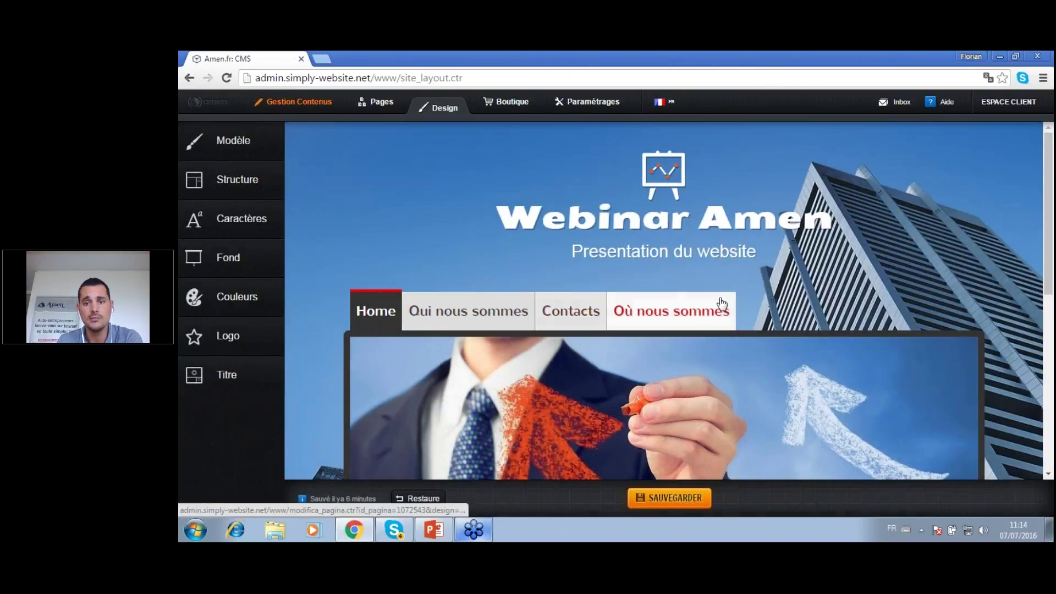
pyautogui.scroll(-1, 799, 297)
pyautogui.scroll(-3, 799, 296)
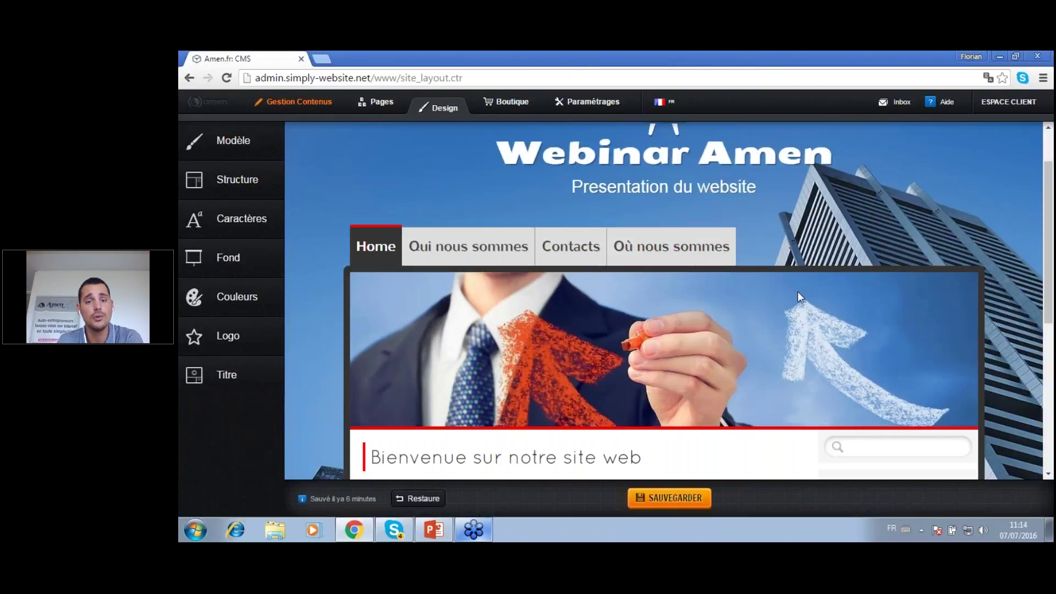
pyautogui.scroll(4, 770, 313)
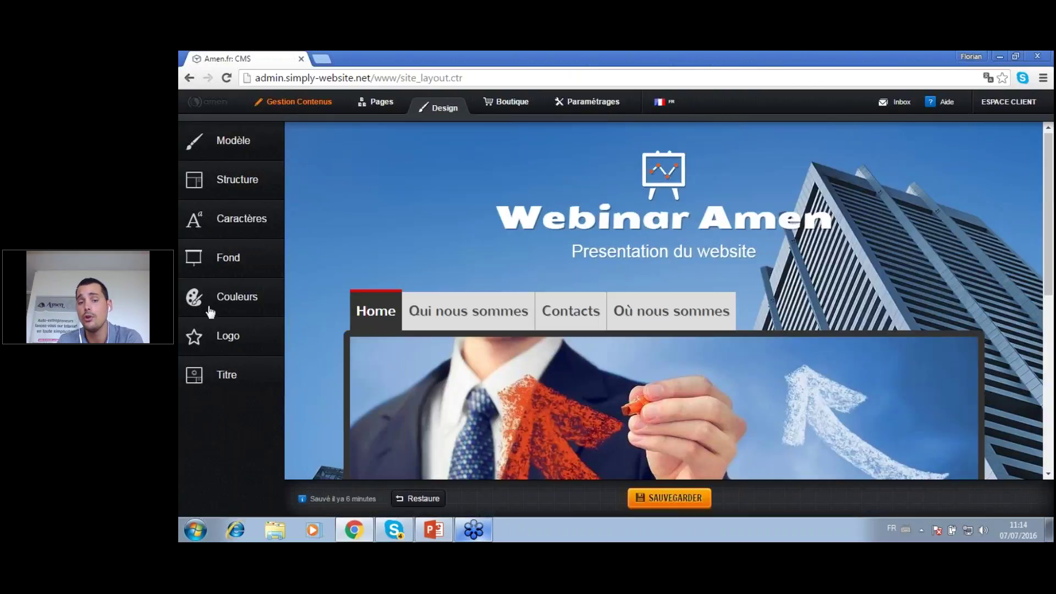
# Look through the advanced colour options for individual site elements, then close them without changing anything
pyautogui.click(235, 300)
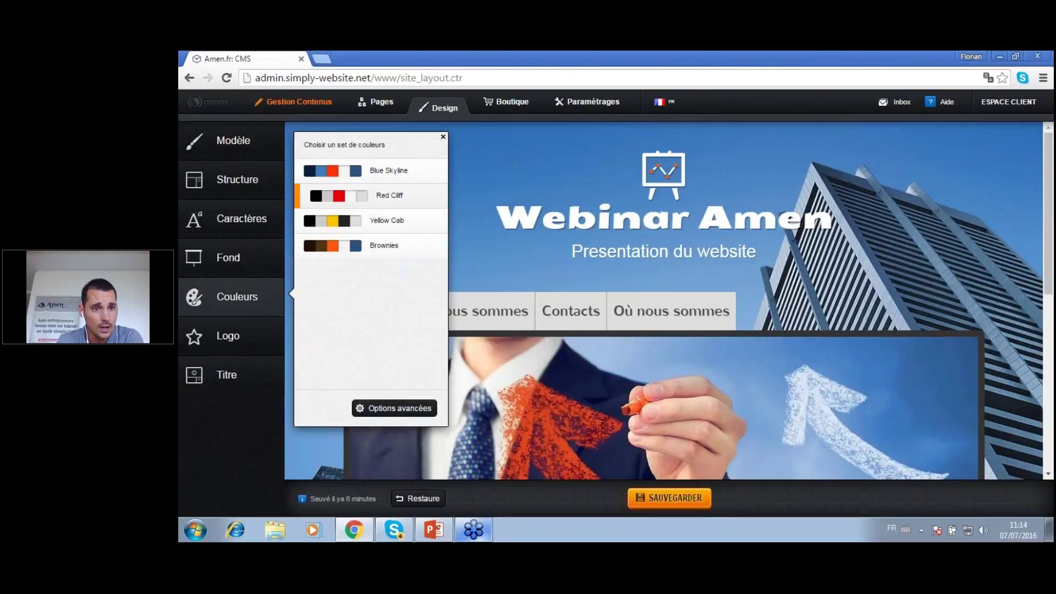
pyautogui.click(400, 410)
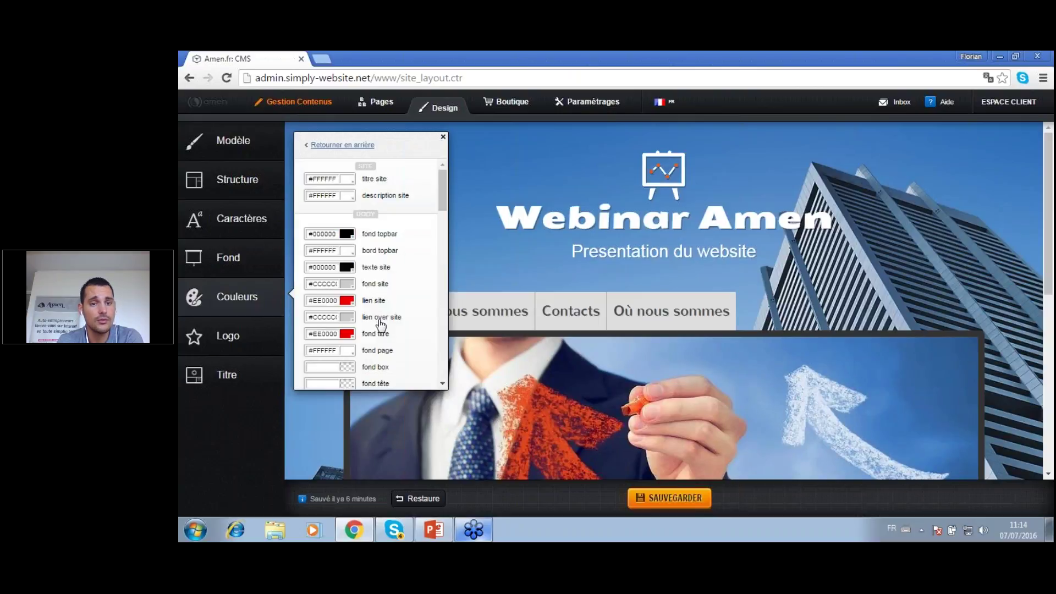
pyautogui.moveTo(443, 184); pyautogui.dragTo(433, 147)
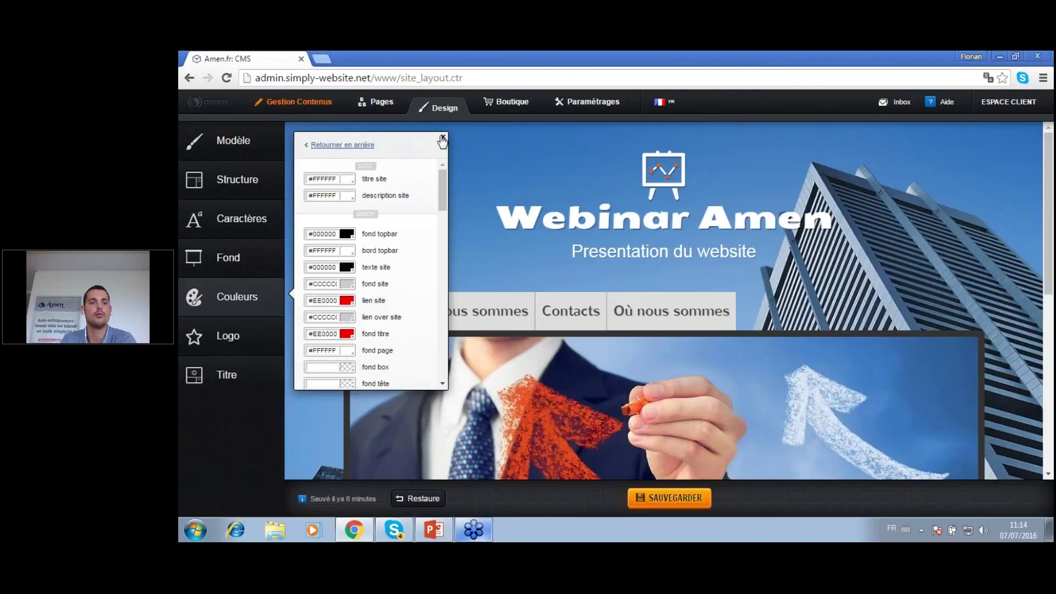
pyautogui.click(442, 139)
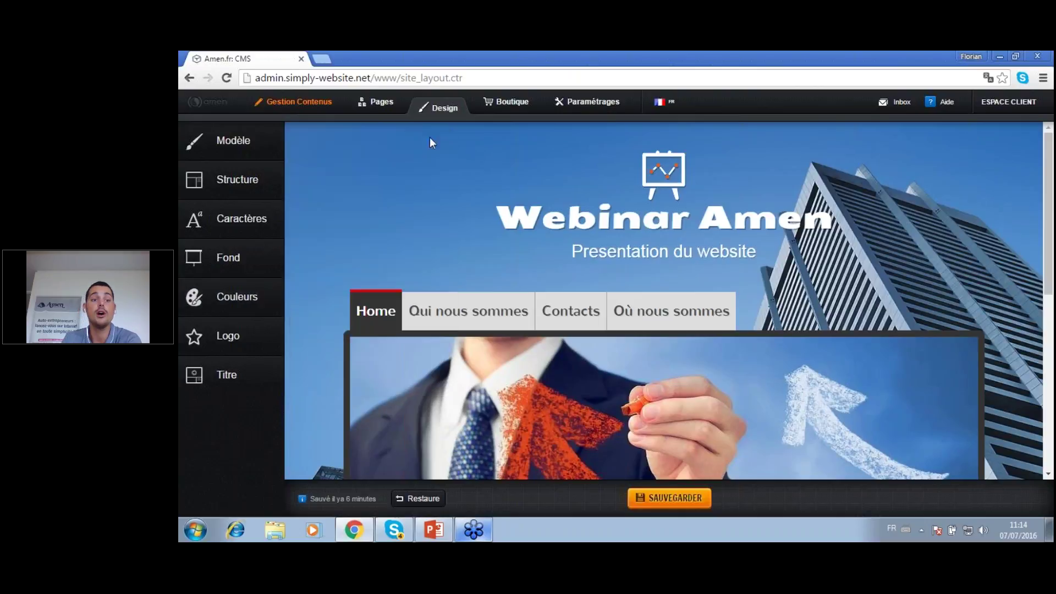
# Try hiding the site logo and resizing it, switching each option off again
pyautogui.click(259, 335)
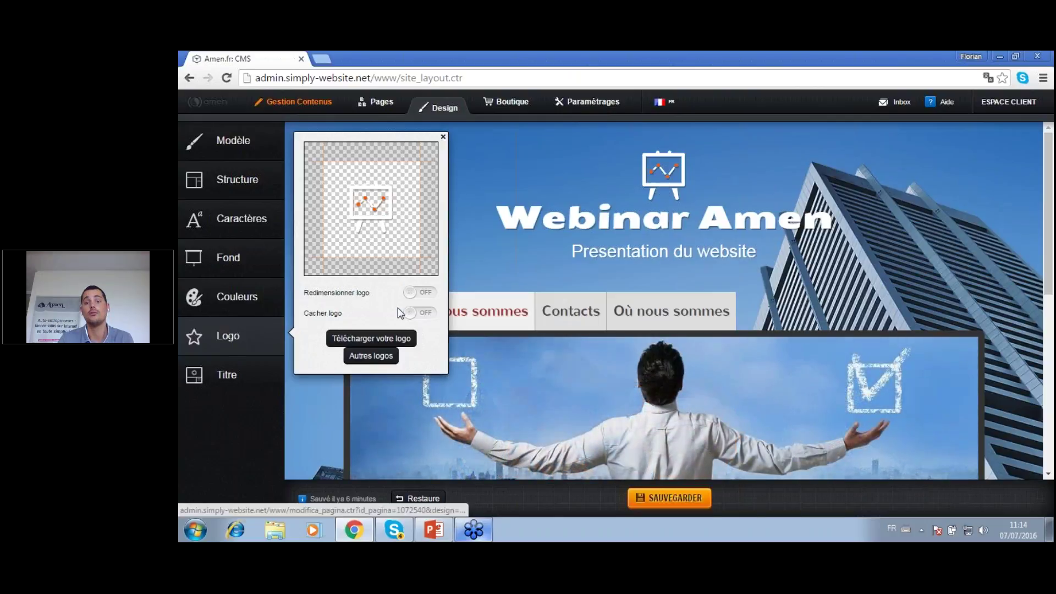
pyautogui.click(425, 317)
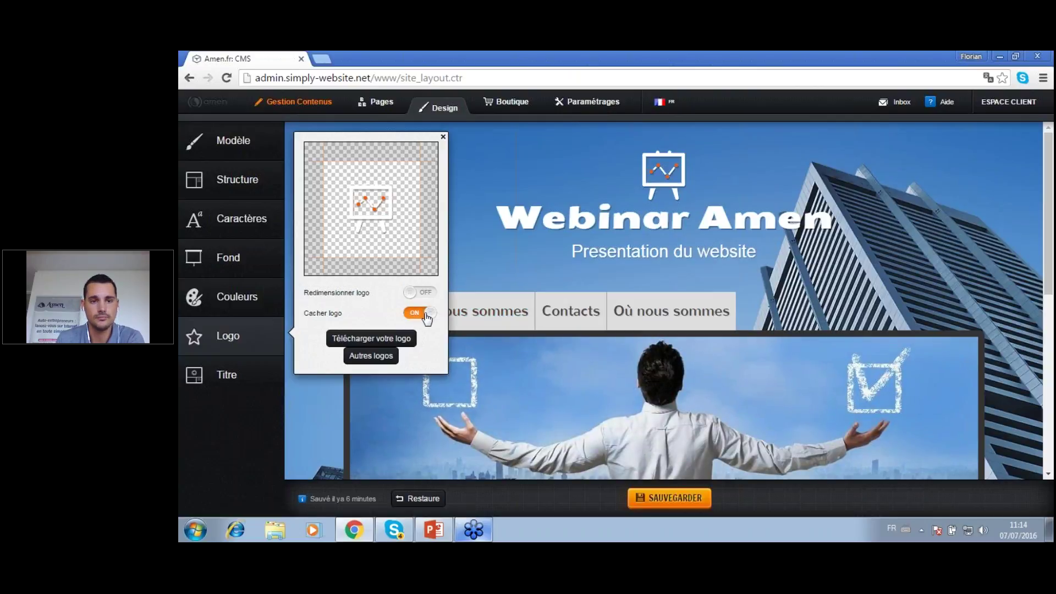
pyautogui.click(425, 314)
pyautogui.click(420, 294)
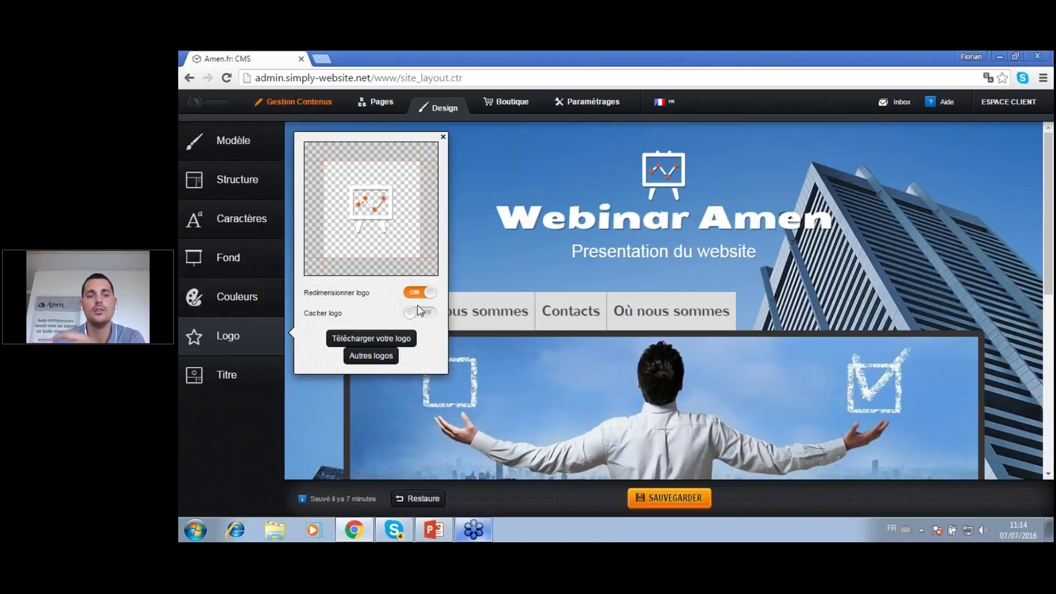
pyautogui.click(422, 297)
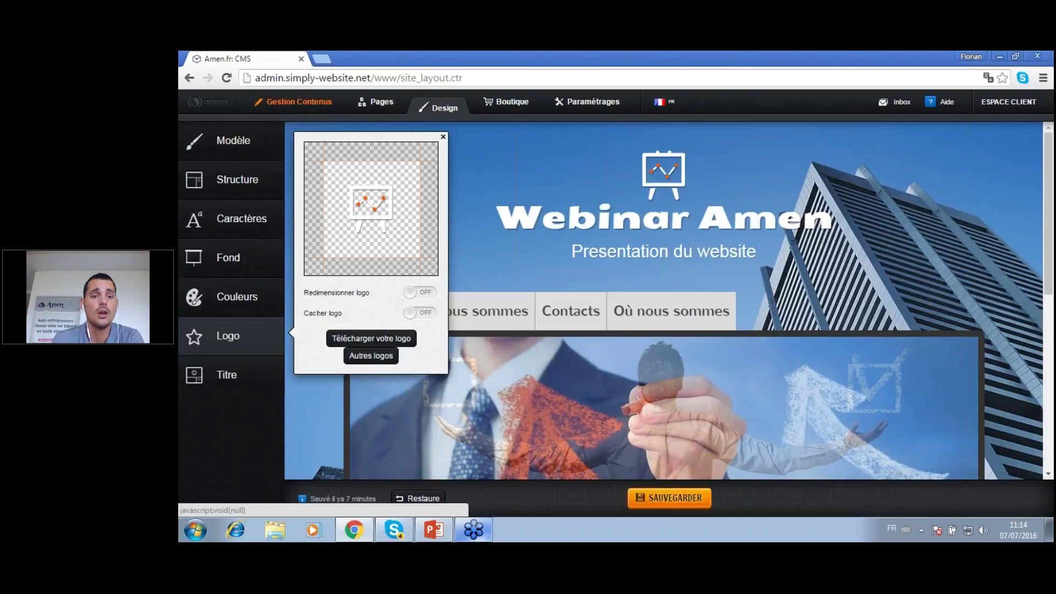
# Replace the logo with the red striped sphere from the image catalogue's géométriques category
pyautogui.click(371, 356)
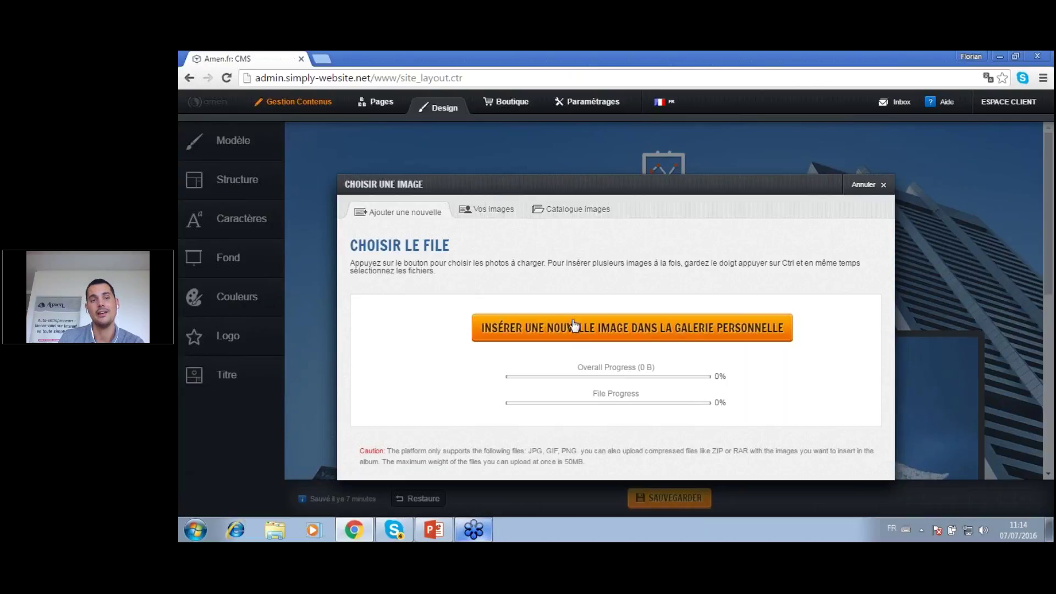
pyautogui.click(562, 214)
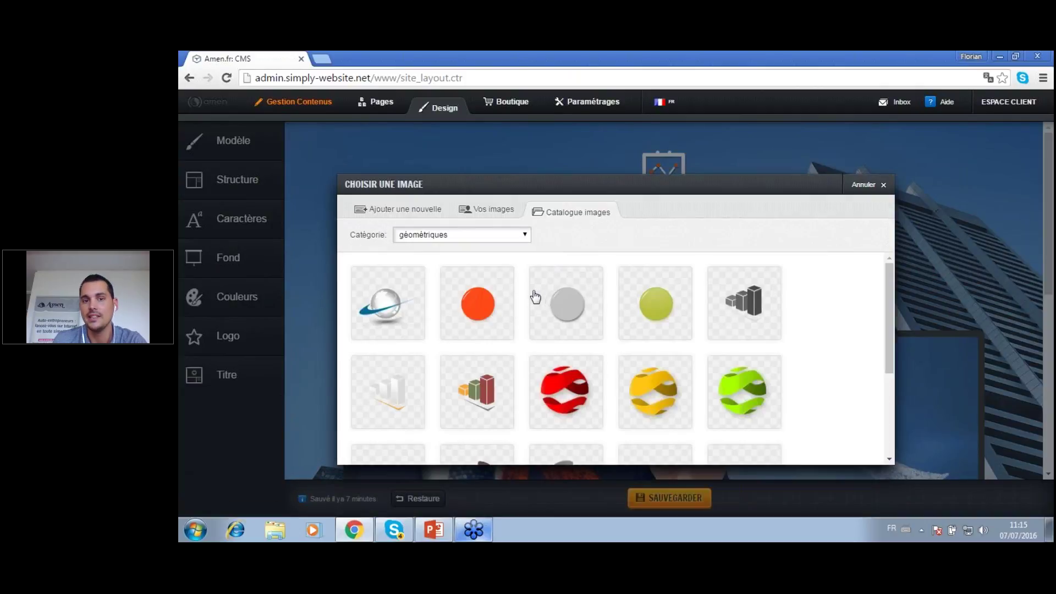
pyautogui.click(517, 237)
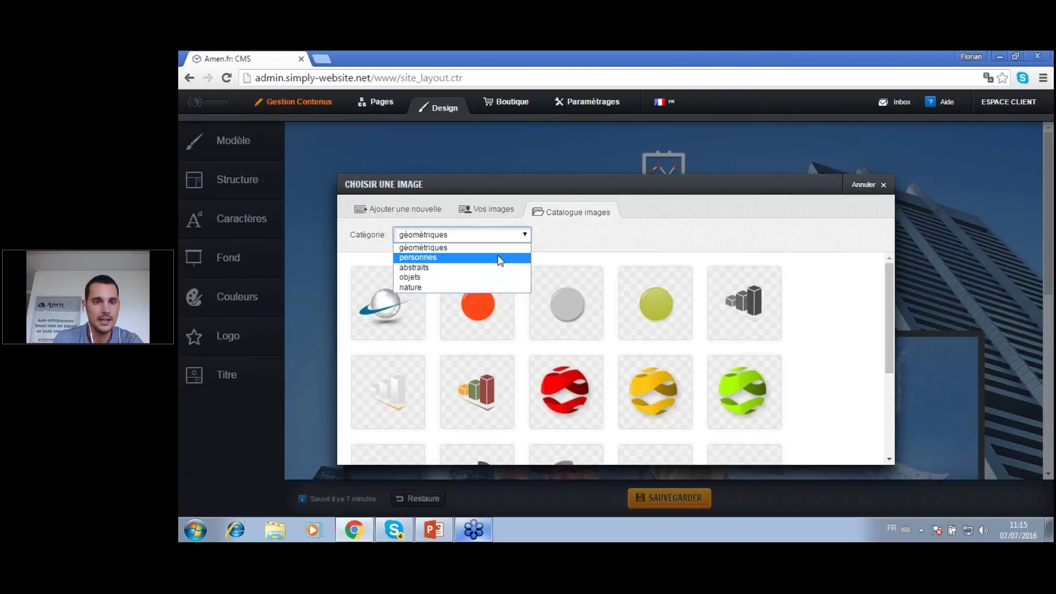
pyautogui.click(581, 394)
pyautogui.click(581, 407)
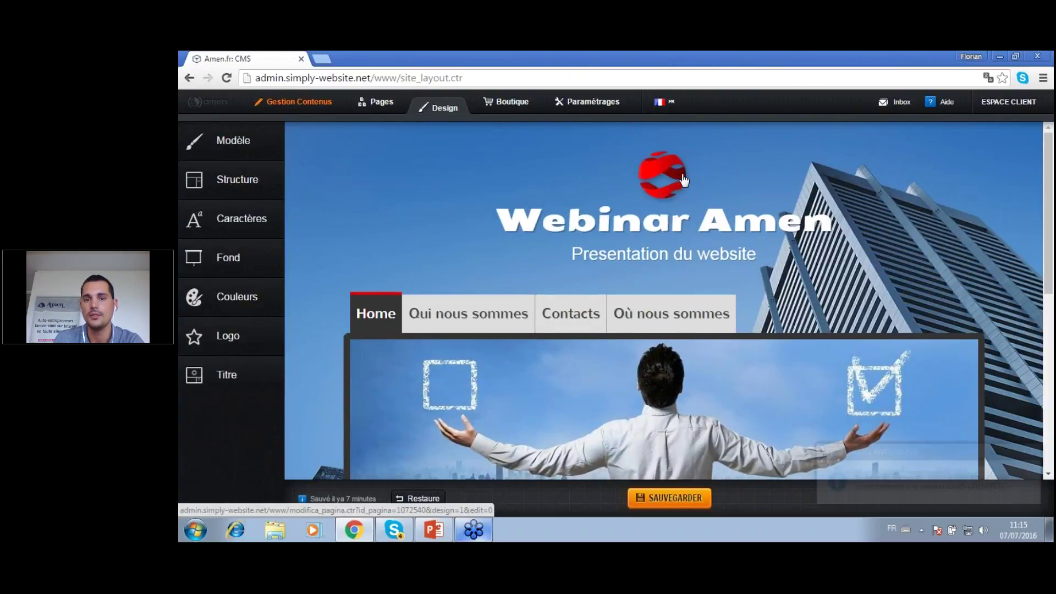
# Set the header slideshow's transition type to flash
pyautogui.click(249, 387)
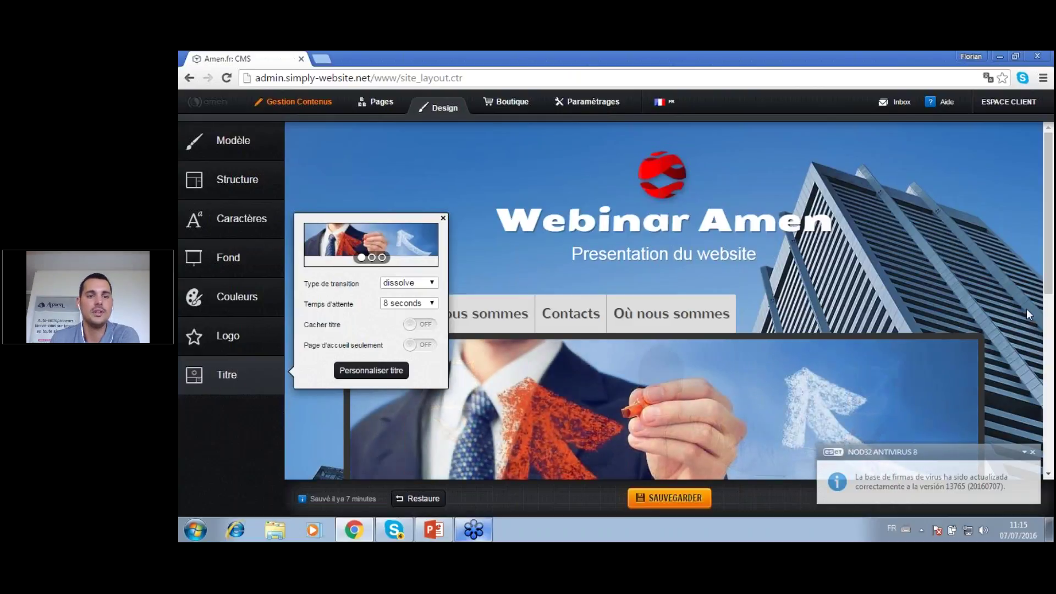
pyautogui.scroll(-2, 957, 341)
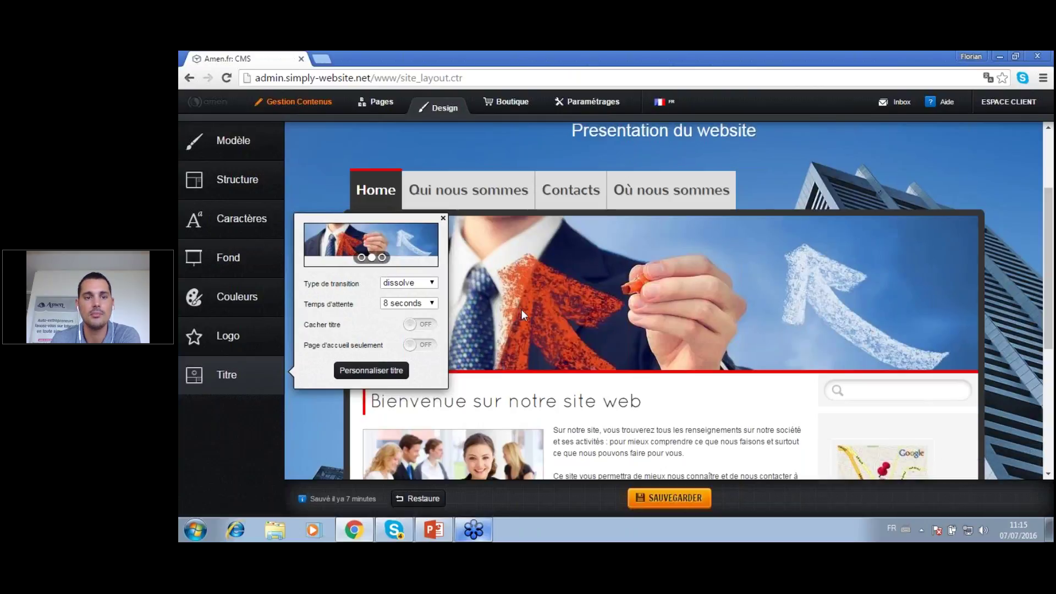
pyautogui.click(422, 290)
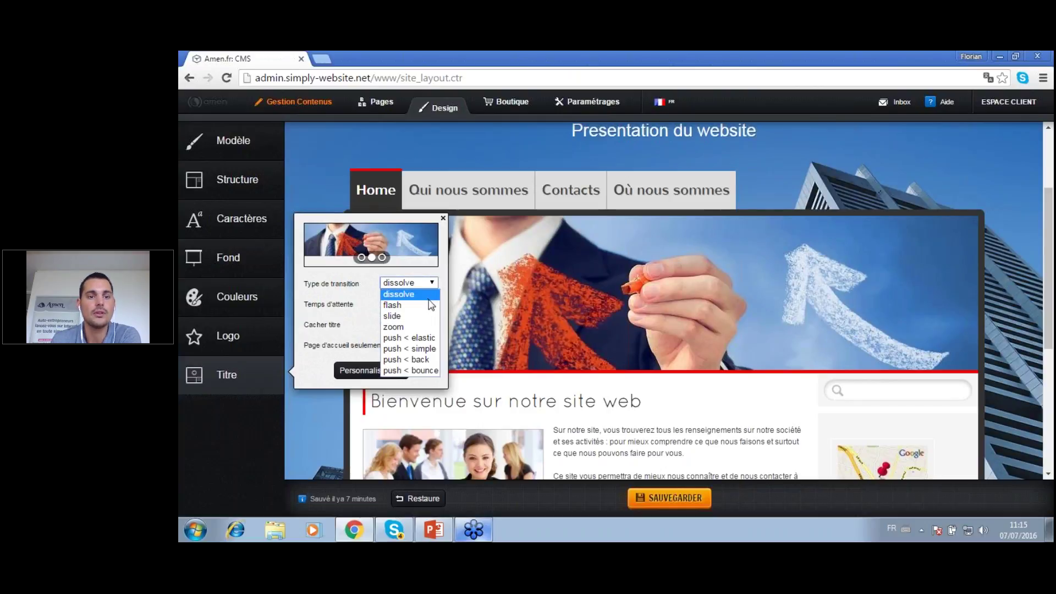
pyautogui.click(430, 305)
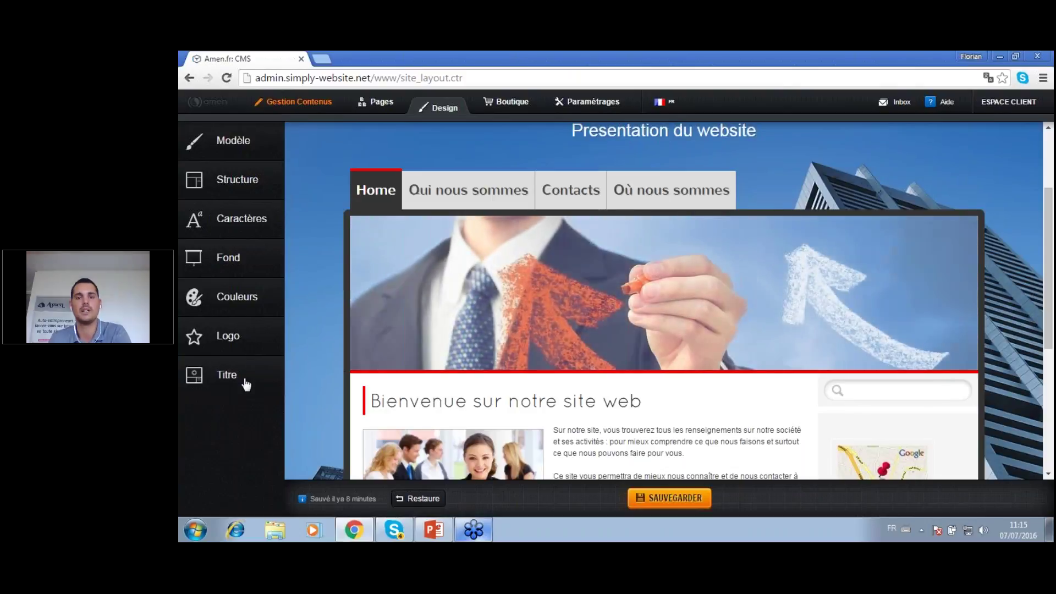
# Set the header slideshow's transition type to zoom
pyautogui.click(246, 383)
pyautogui.click(423, 282)
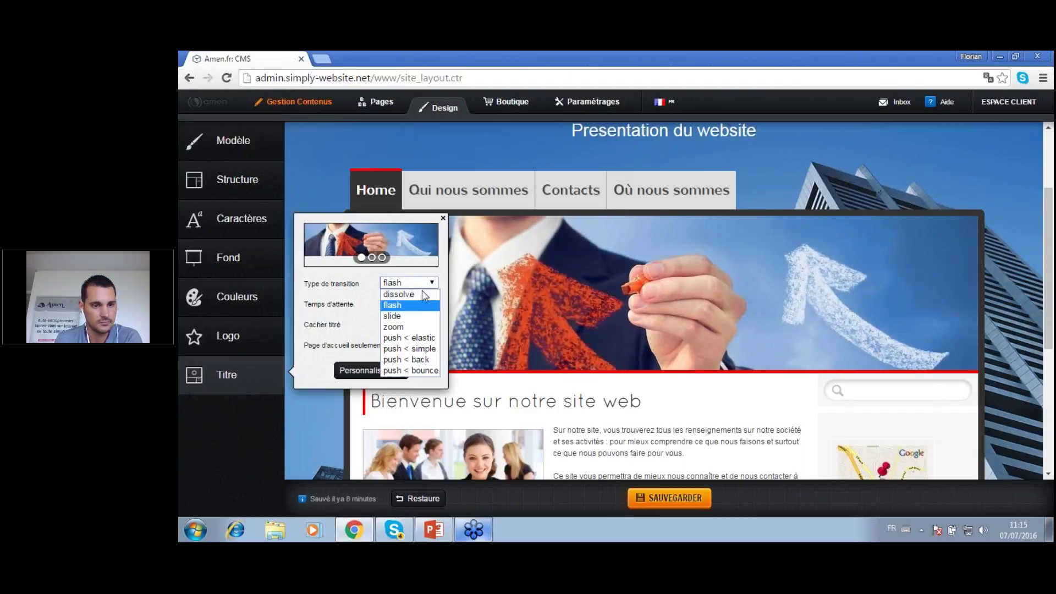
pyautogui.click(421, 327)
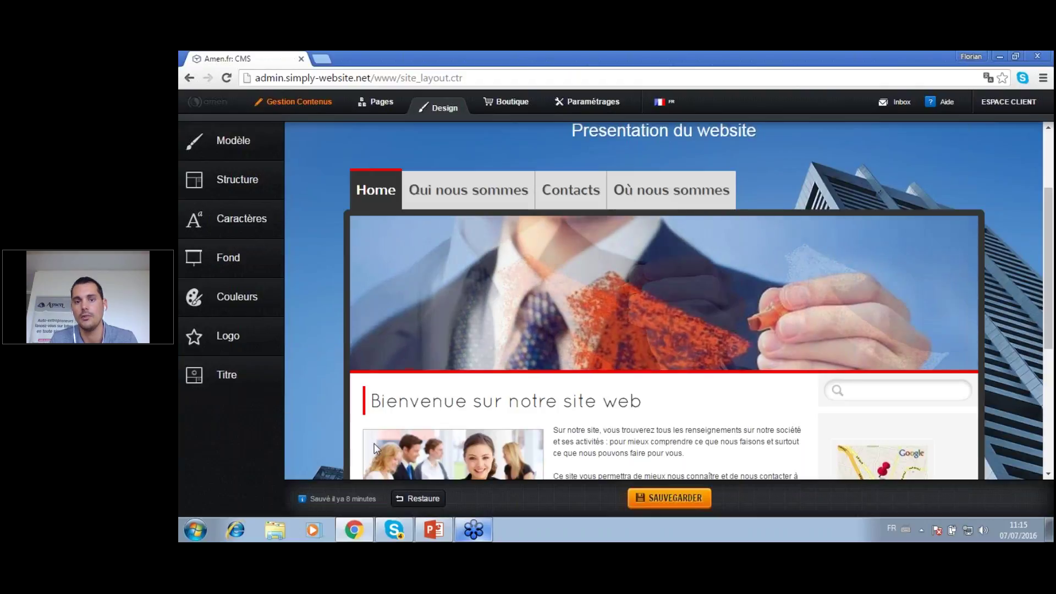
# Keep the header slideshow's waiting time at 8 seconds and restrict the header to the home page only
pyautogui.click(225, 376)
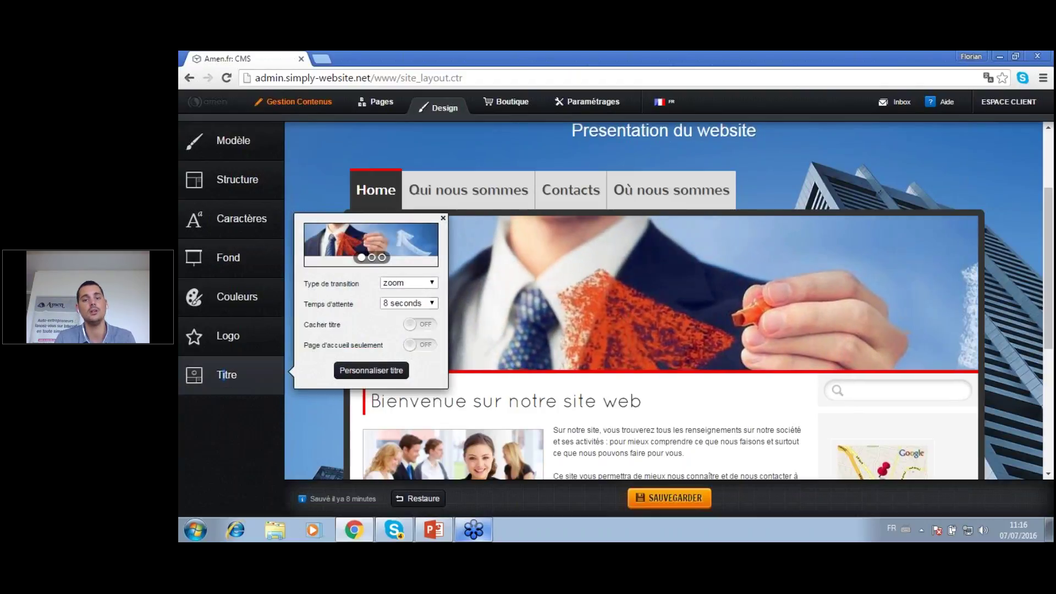
pyautogui.click(408, 303)
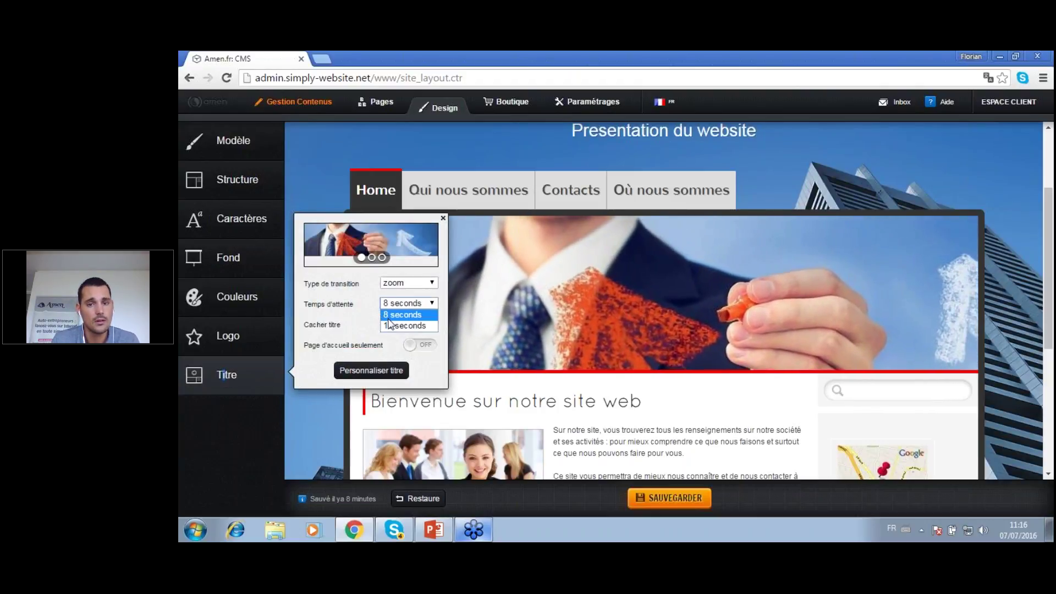
pyautogui.click(407, 315)
pyautogui.click(420, 345)
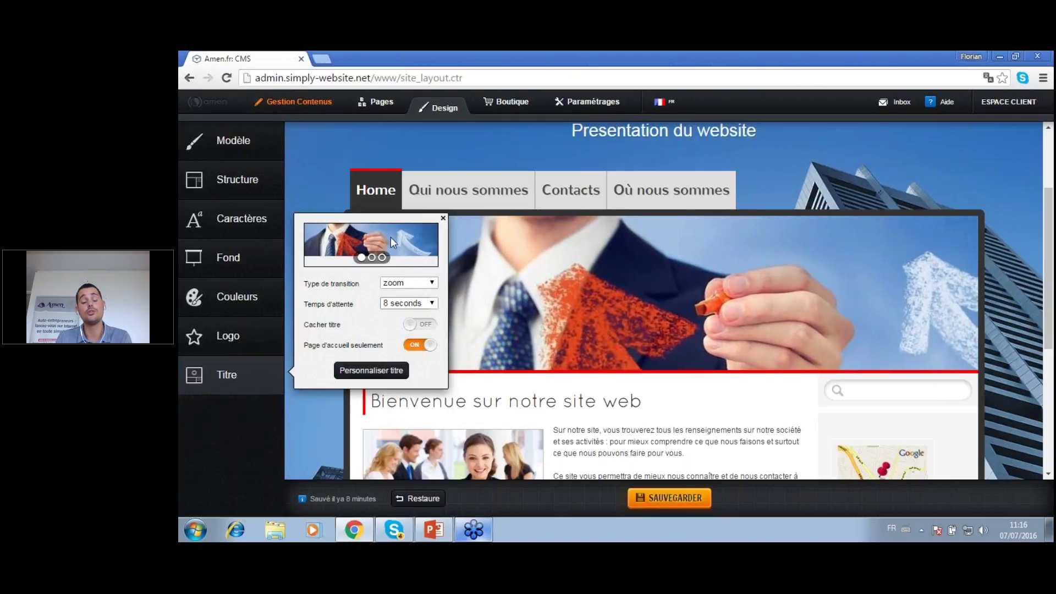
# Replace the header slideshow's second image with the Business newspaper picture (Wallstreet-01-c big) from the image catalogue's Business category
pyautogui.click(371, 370)
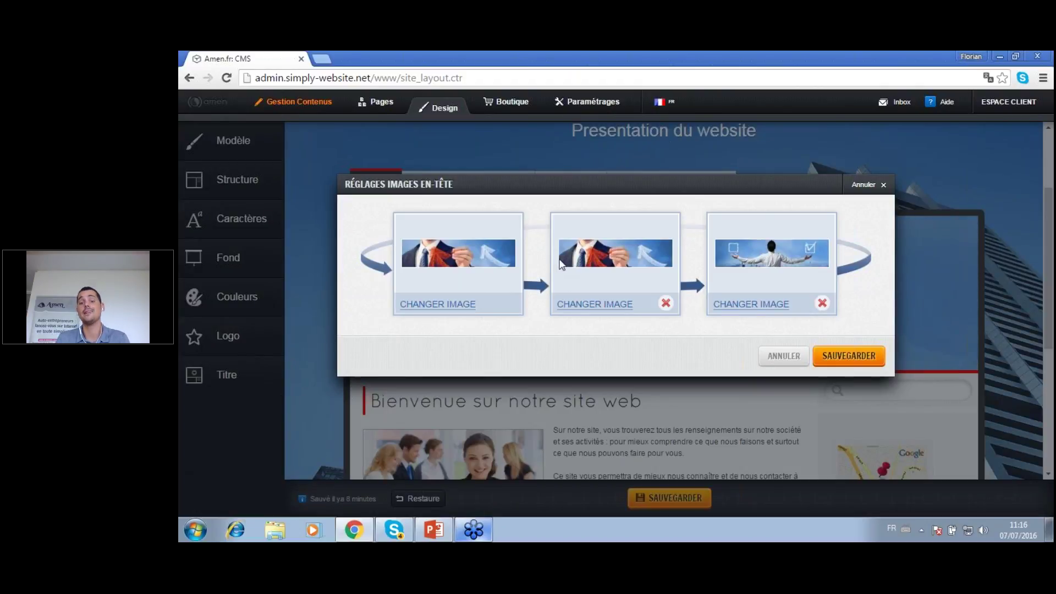
pyautogui.click(591, 305)
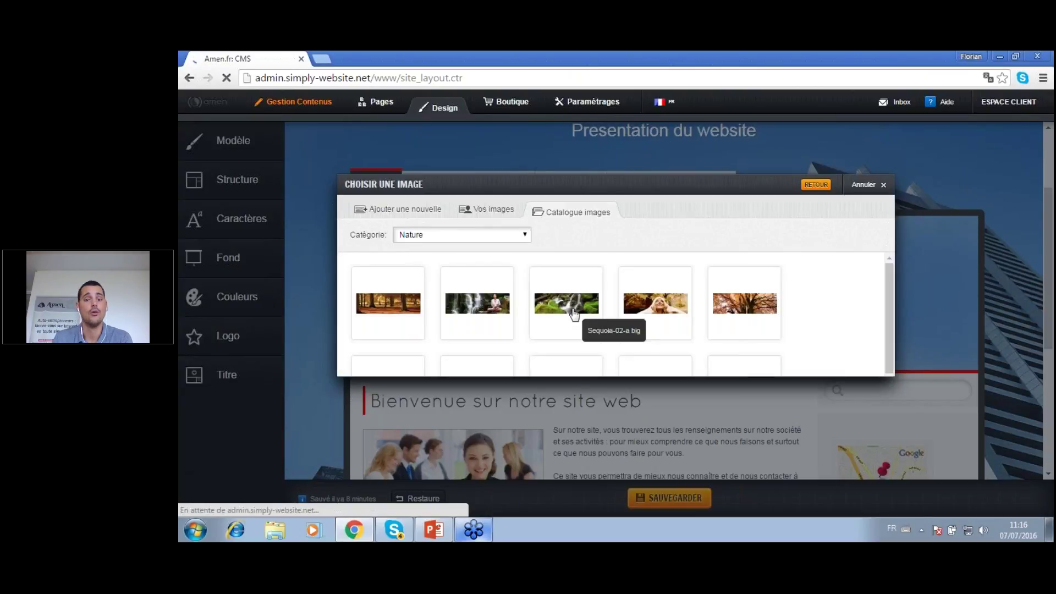
pyautogui.click(526, 235)
pyautogui.click(494, 310)
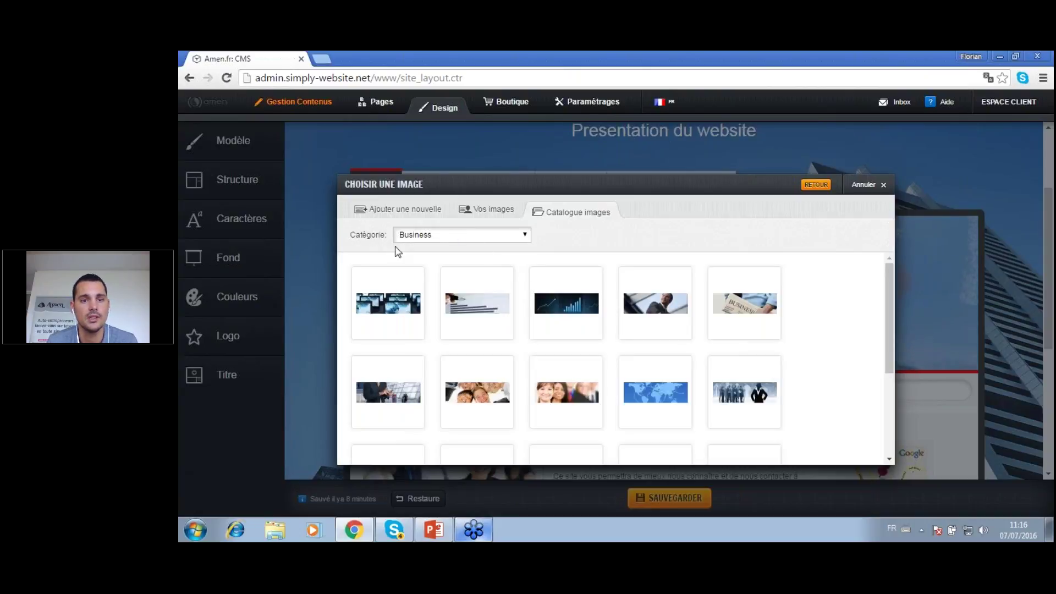
pyautogui.scroll(-3, 836, 325)
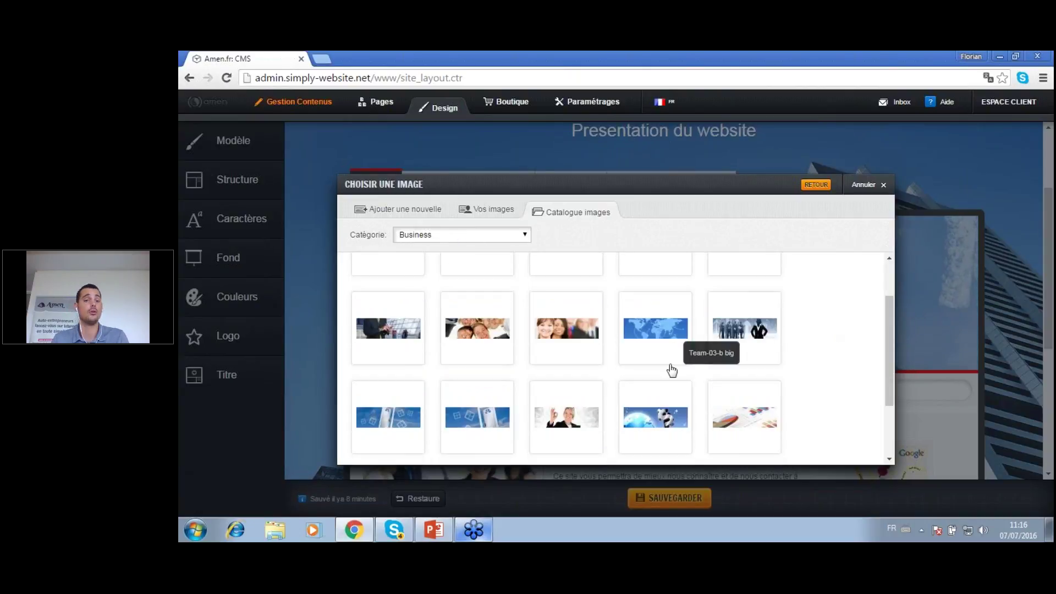
pyautogui.scroll(2, 498, 397)
pyautogui.scroll(1, 498, 397)
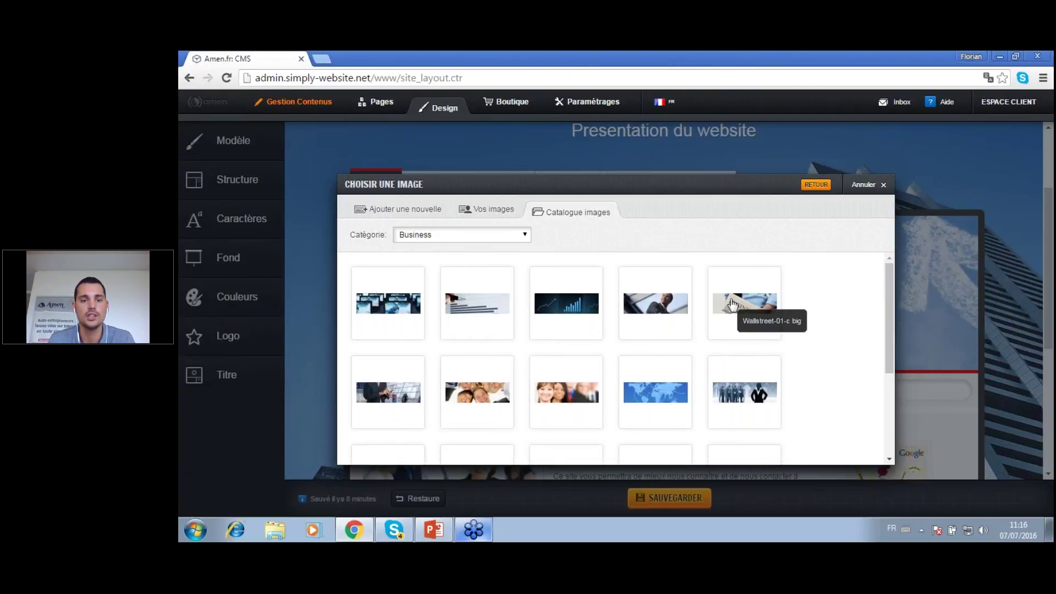
pyautogui.click(729, 335)
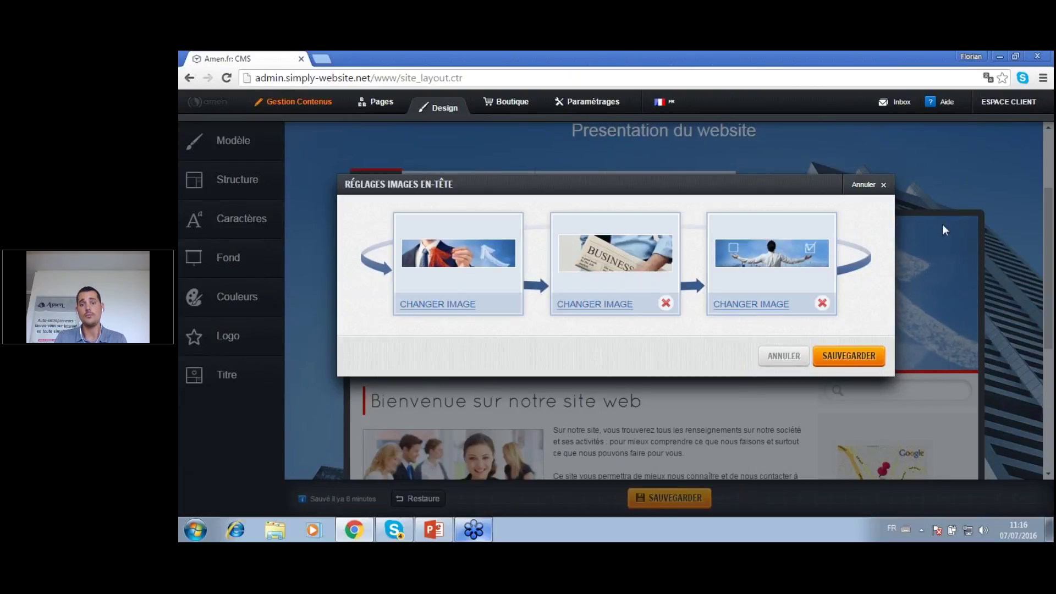
# Save the header image settings and the site's design changes
pyautogui.click(856, 367)
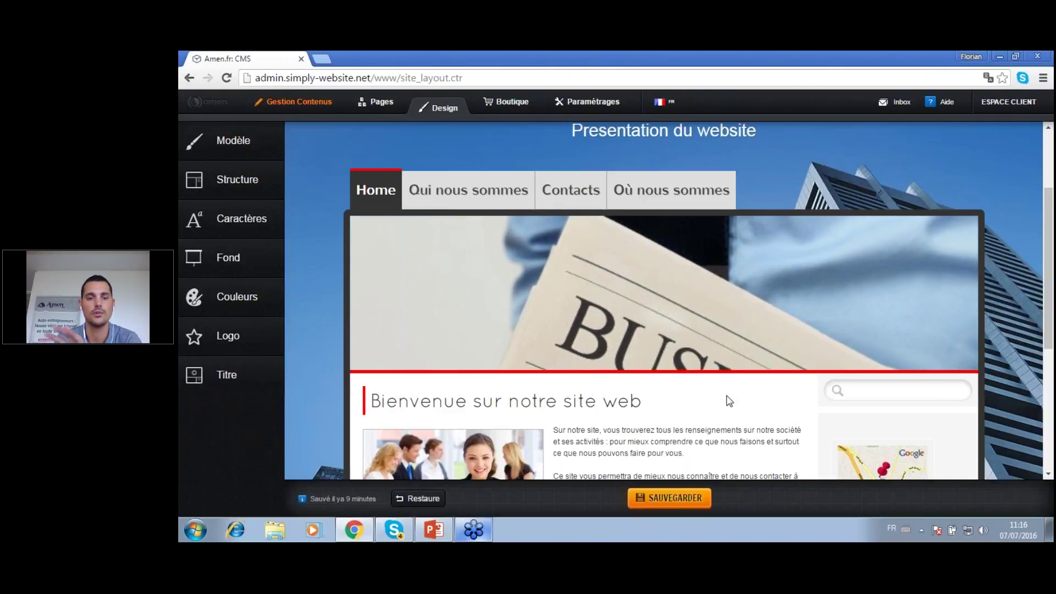
pyautogui.click(679, 500)
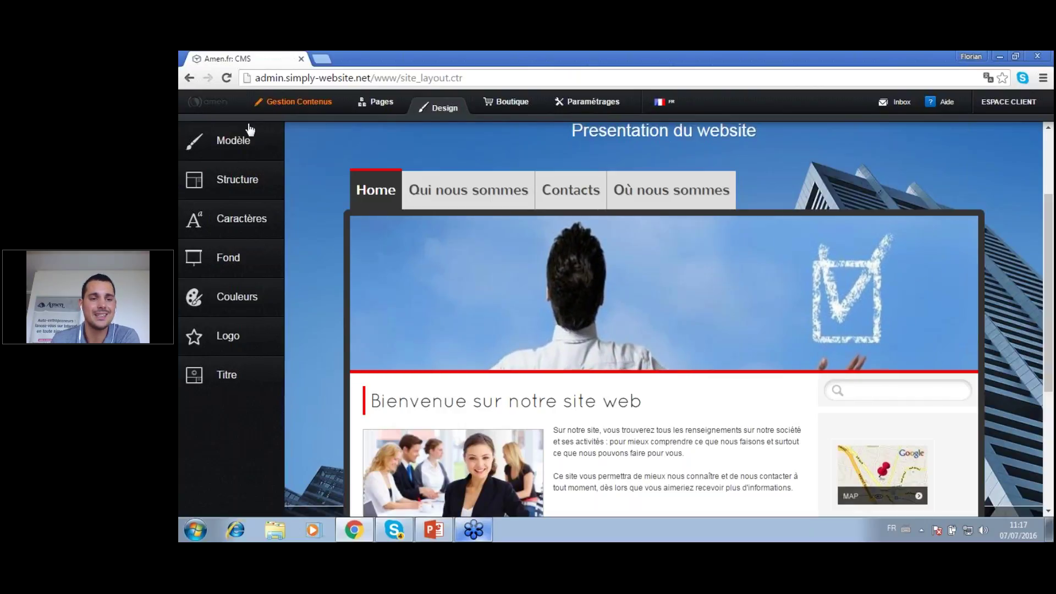
pyautogui.scroll(3, 522, 269)
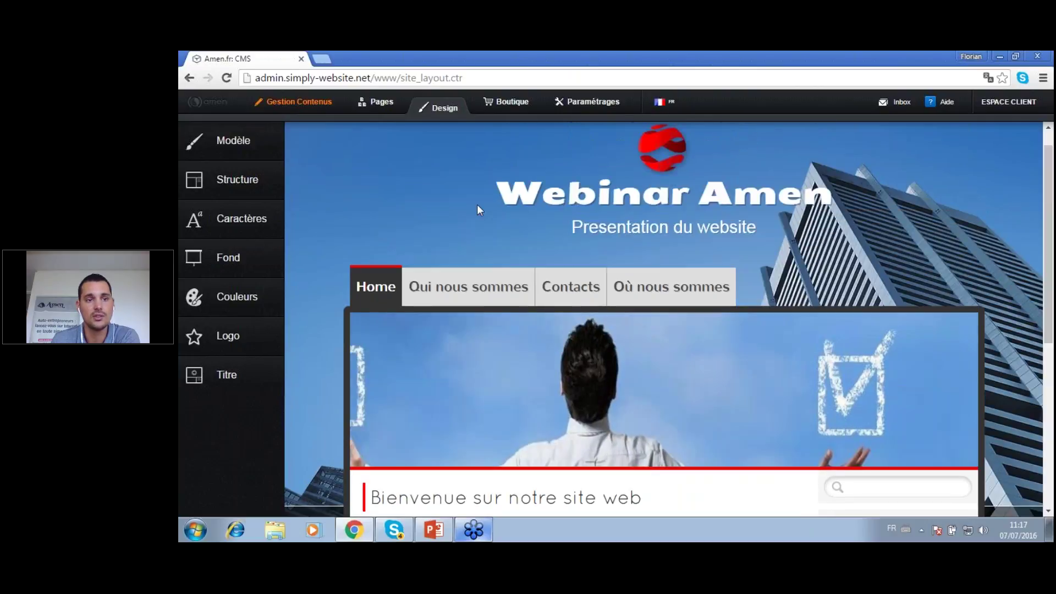
# View the site's page structure, the Qui nous sommes page's settings and the page types available for a new page
pyautogui.click(384, 105)
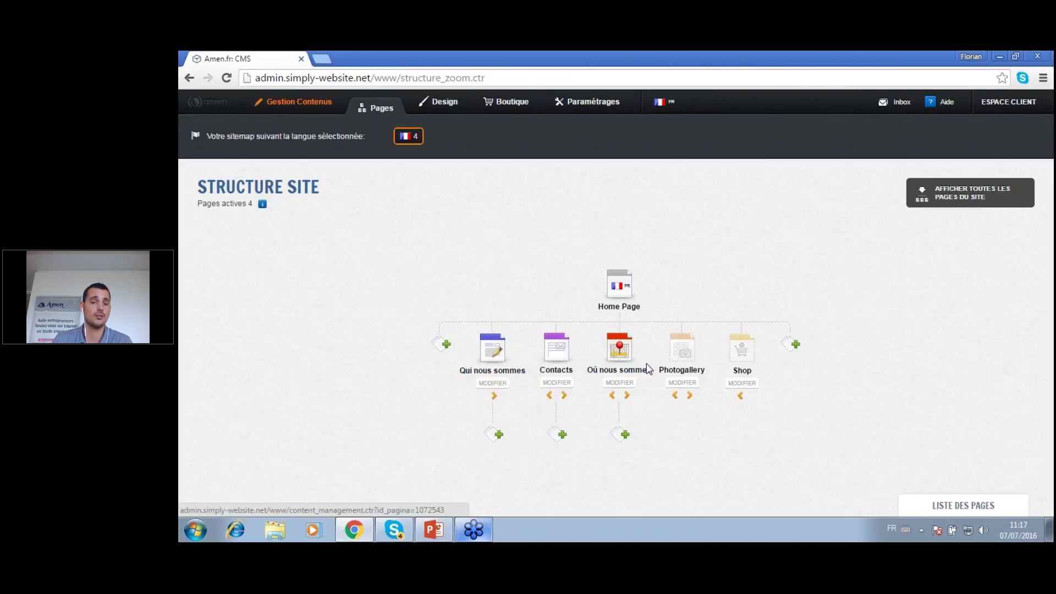
pyautogui.click(495, 387)
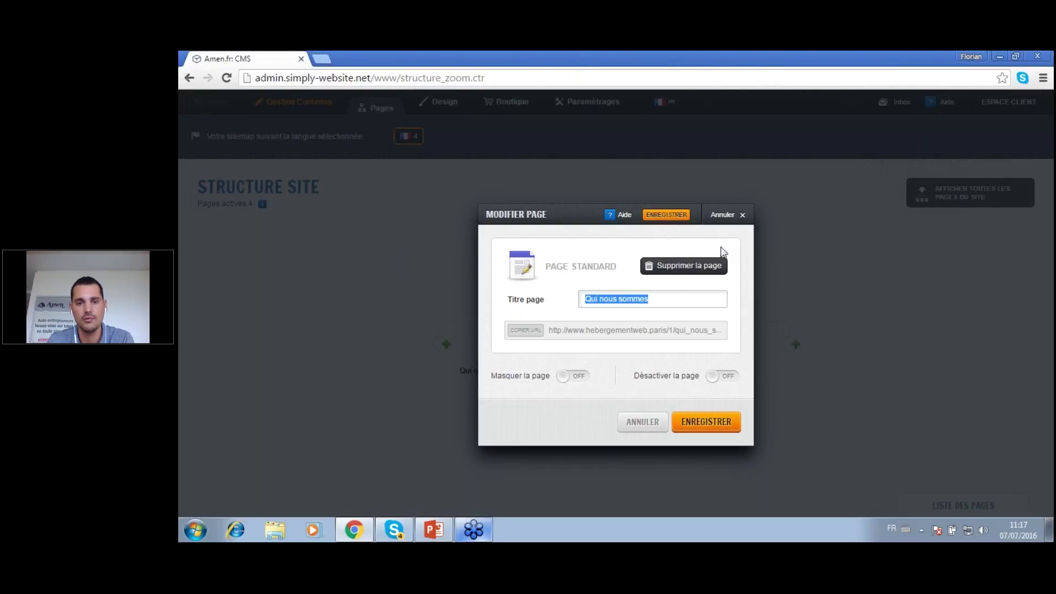
pyautogui.click(743, 216)
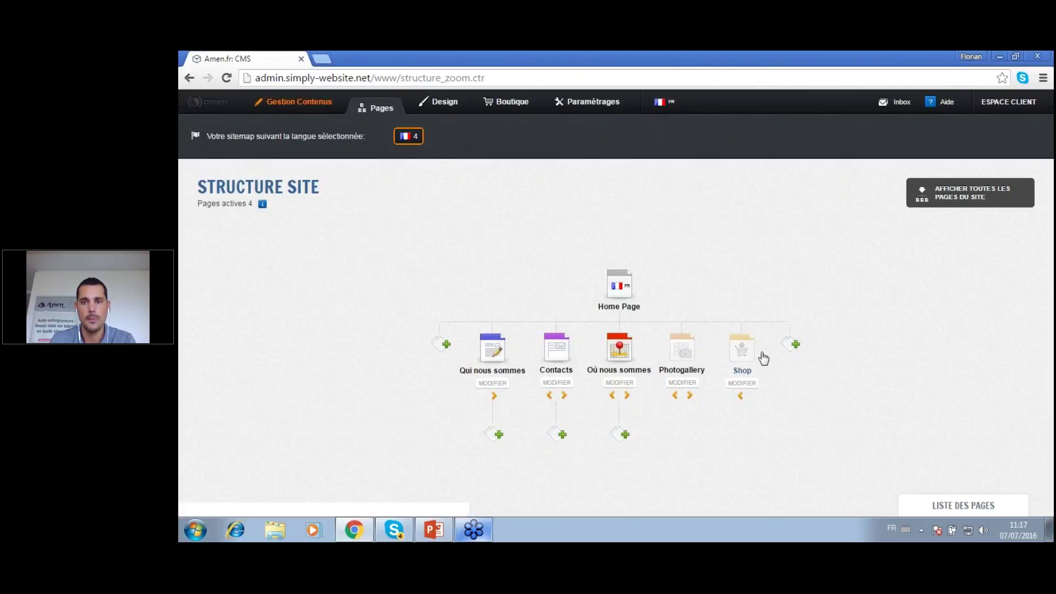
pyautogui.click(795, 346)
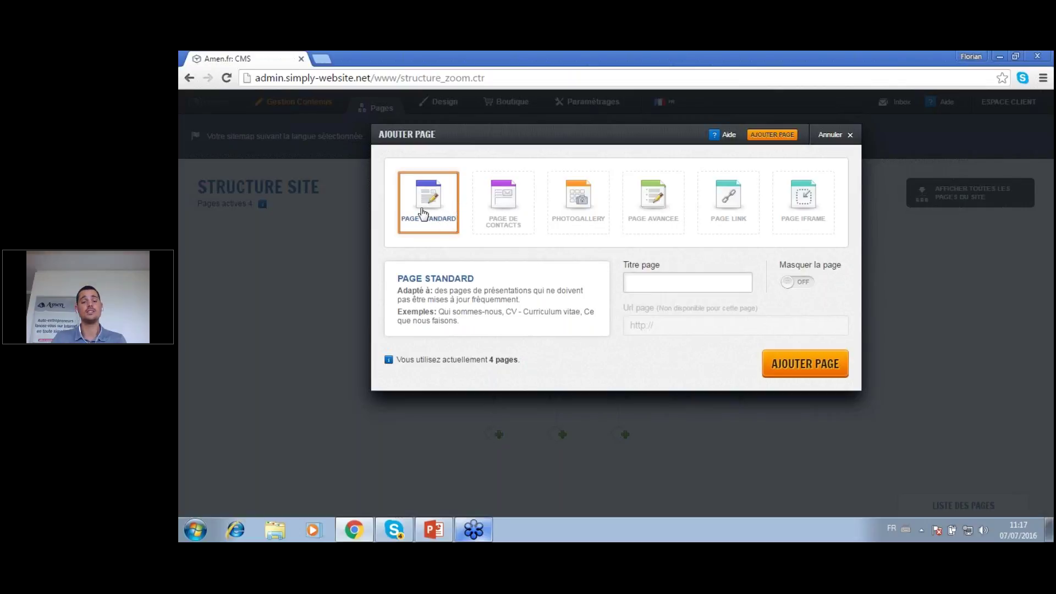
pyautogui.click(848, 141)
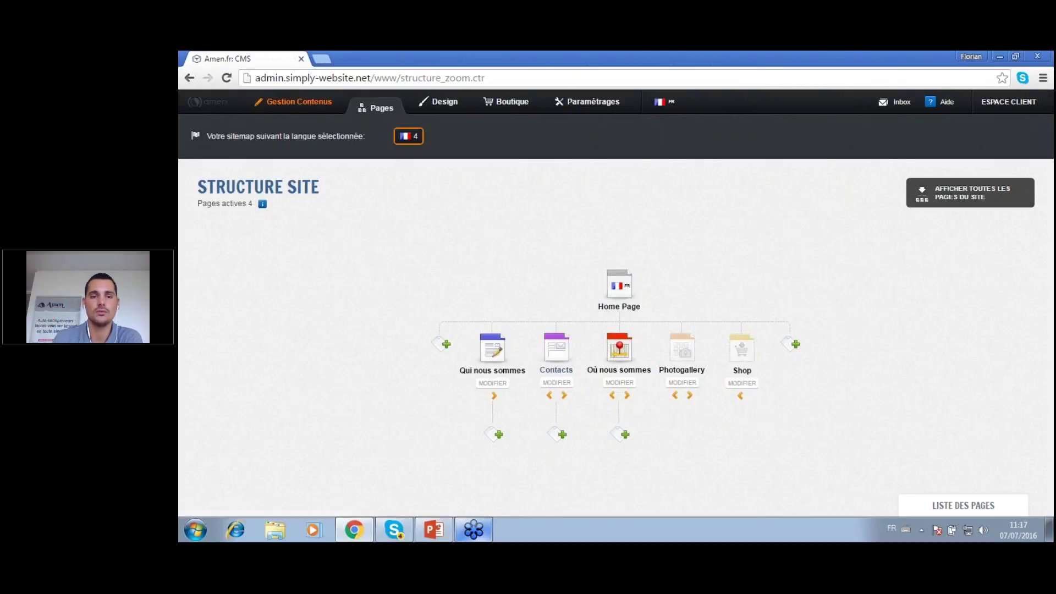
# Open the Qui nous sommes page for content editing and examine its filled and empty content boxes
pyautogui.click(492, 354)
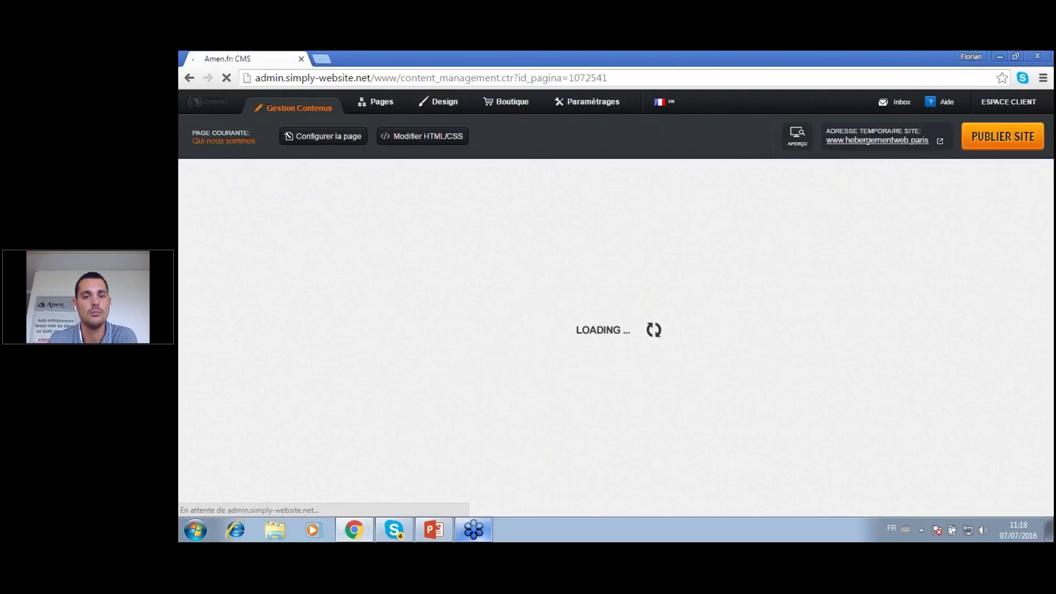
pyautogui.scroll(-5, 671, 266)
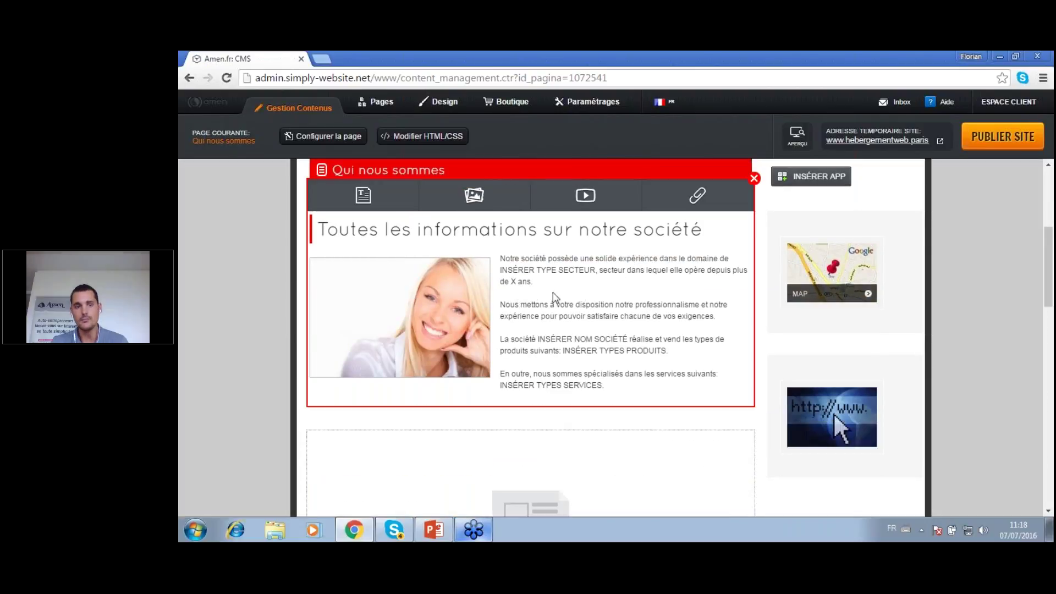
pyautogui.scroll(-2, 555, 297)
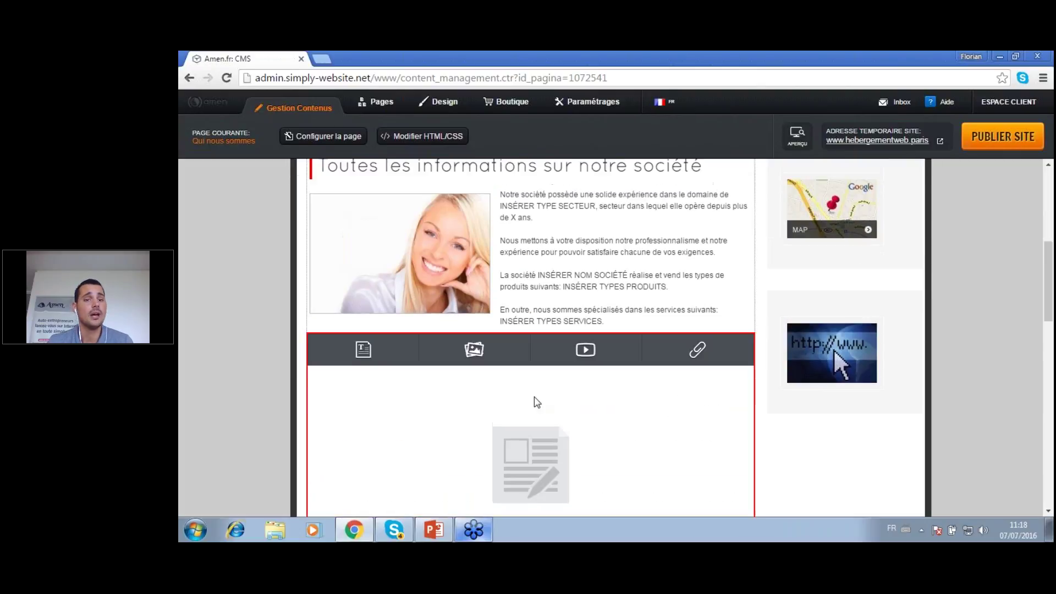
pyautogui.scroll(-4, 573, 275)
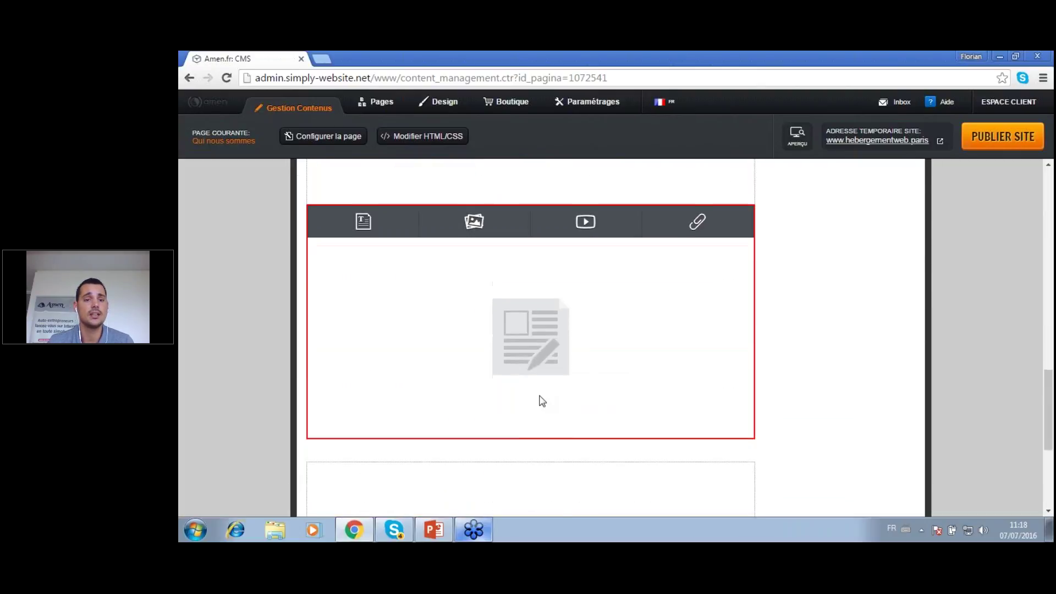
pyautogui.scroll(3, 537, 410)
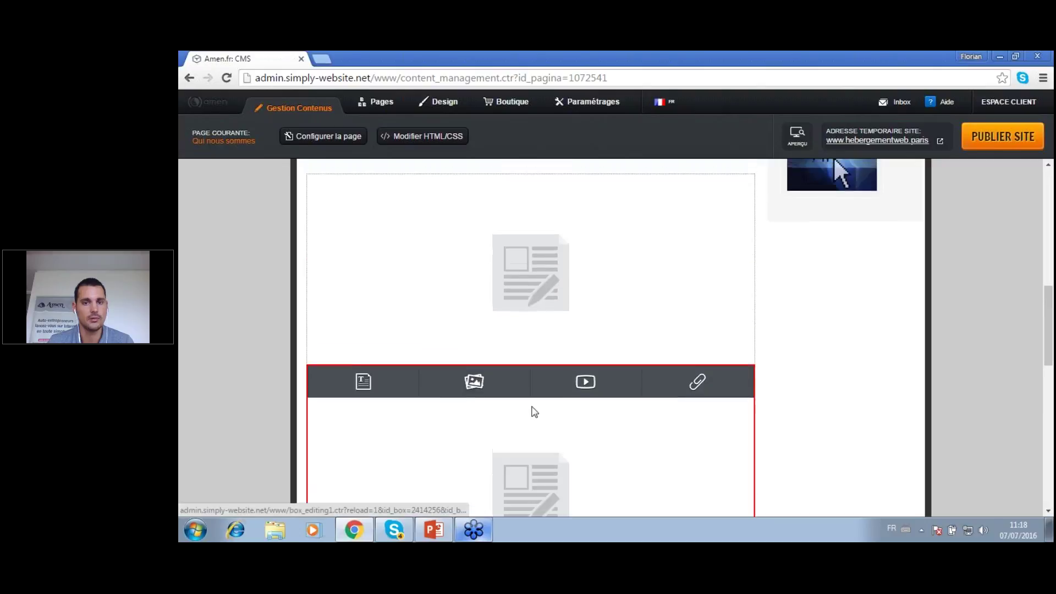
pyautogui.scroll(6, 533, 411)
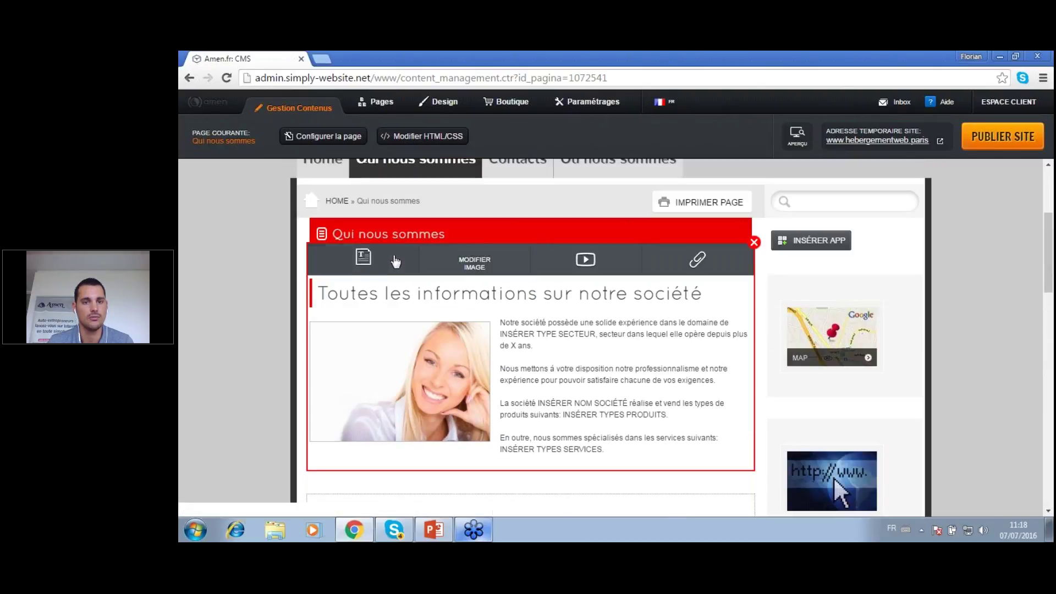
# Look at the text editor of the box "Toutes les informations sur notre société" and the box's text, image, video and link options
pyautogui.click(382, 263)
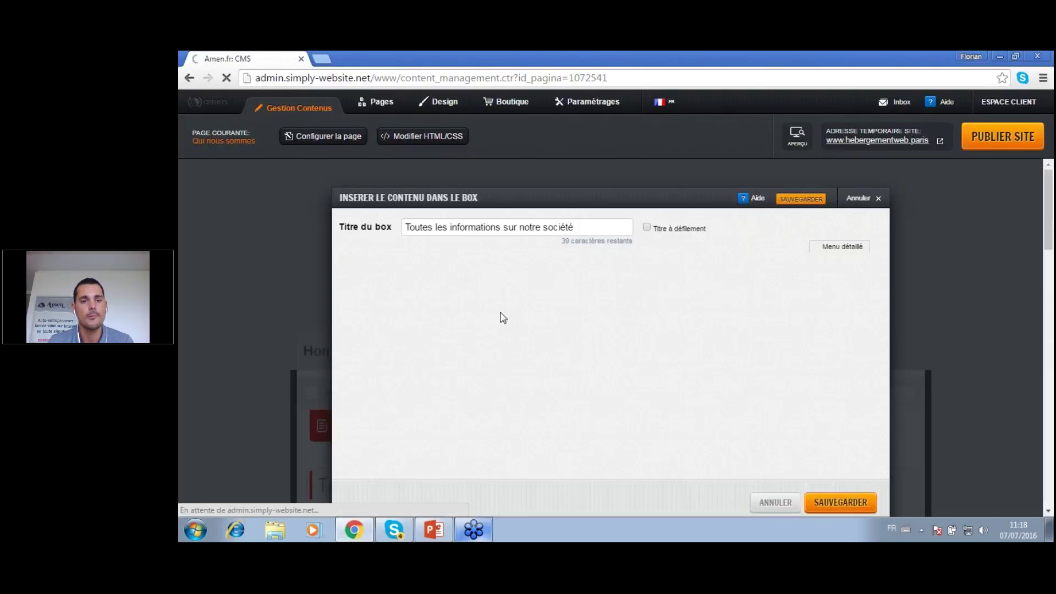
pyautogui.click(877, 201)
pyautogui.scroll(-5, 611, 333)
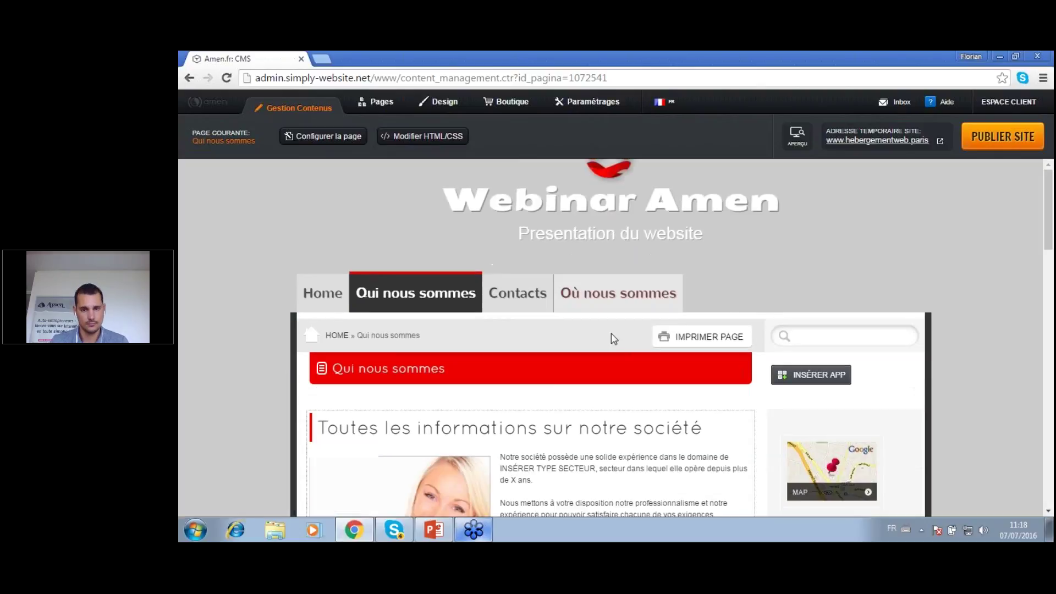
pyautogui.moveTo(485, 193)
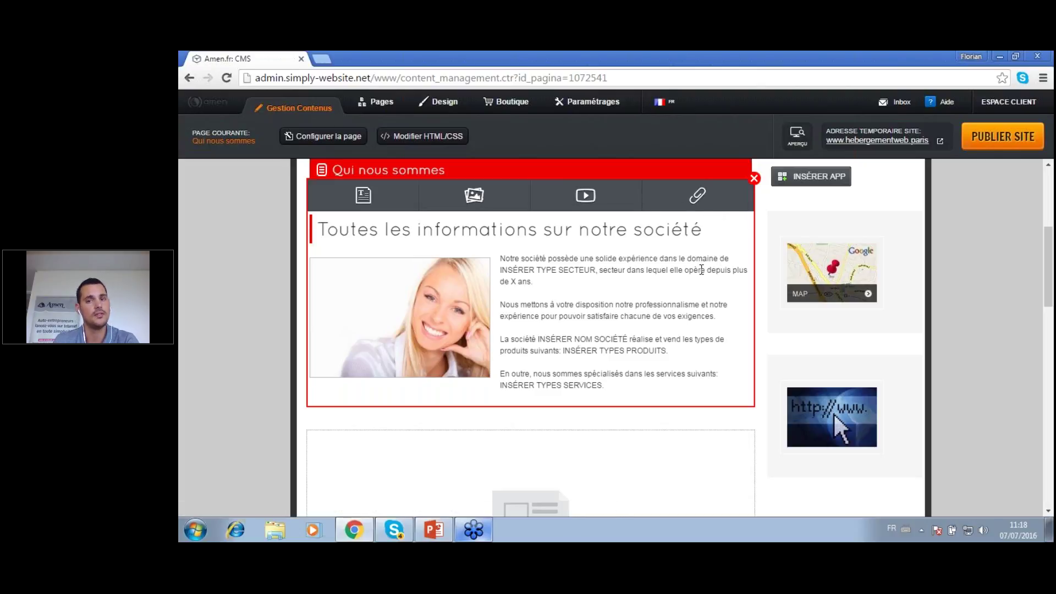
pyautogui.scroll(2, 726, 264)
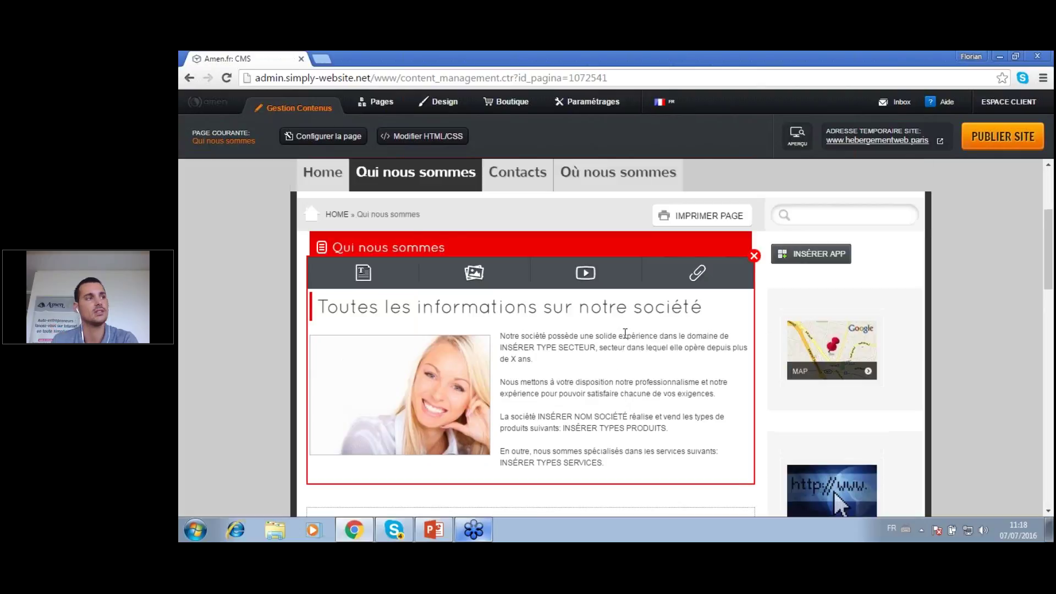
pyautogui.scroll(-2, 719, 349)
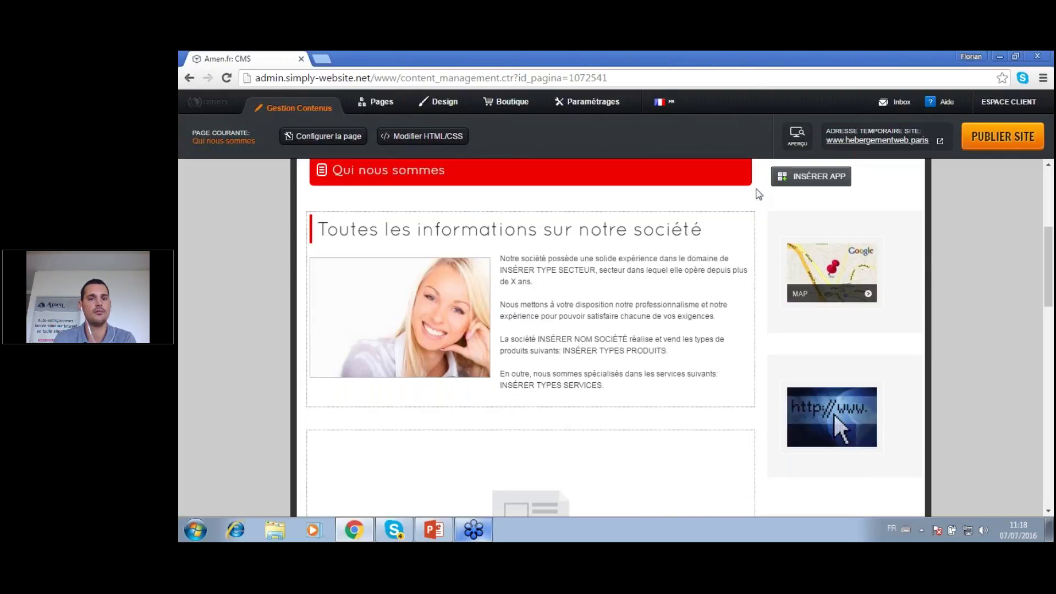
pyautogui.moveTo(719, 216)
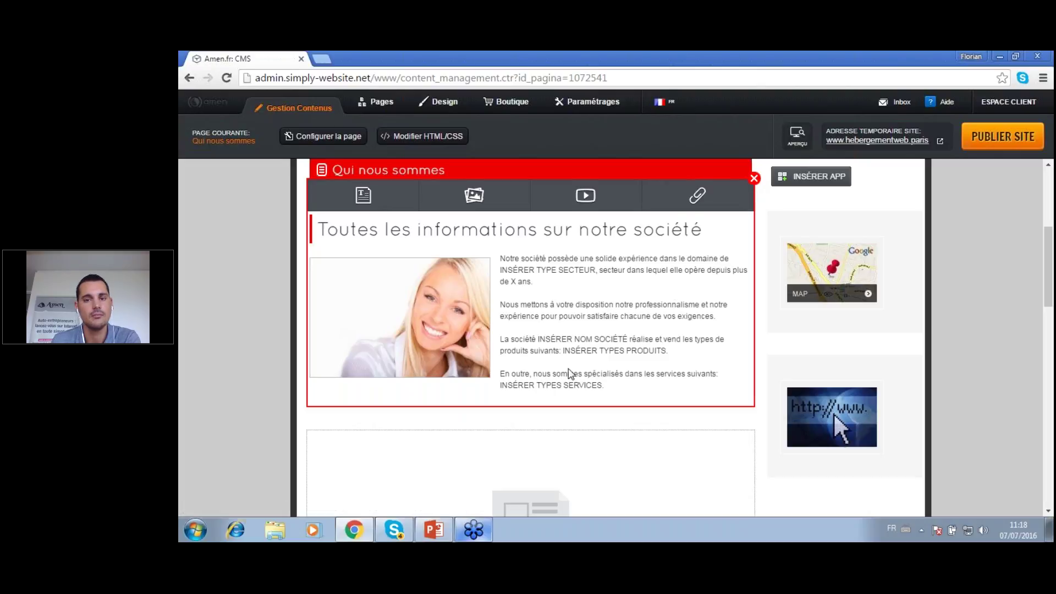
pyautogui.scroll(2, 567, 374)
# Examine the Contacts page's contact form and its fields, and return to the site's page structure
pyautogui.click(374, 105)
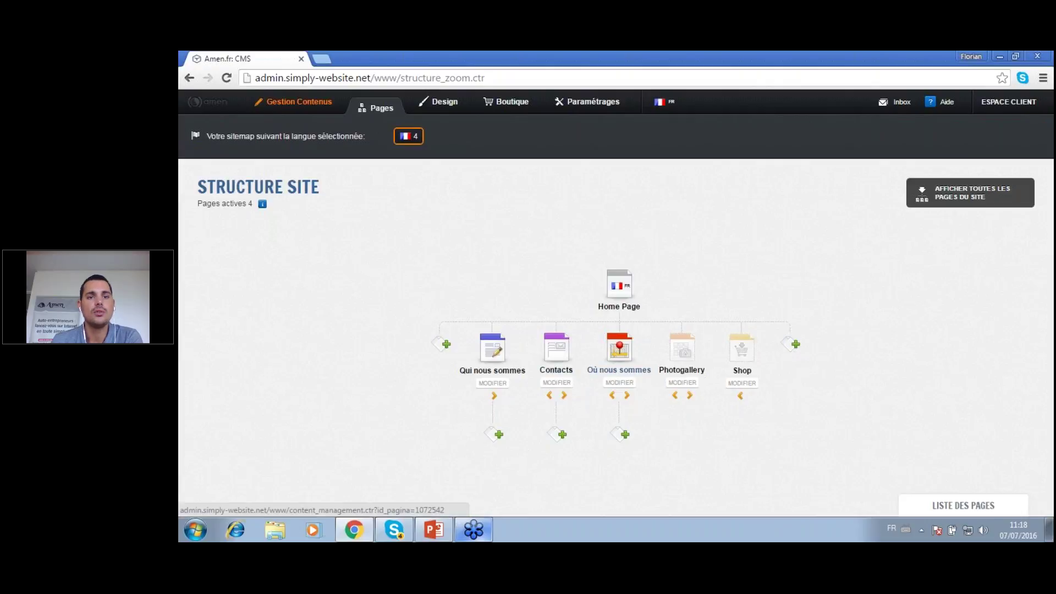
pyautogui.click(553, 352)
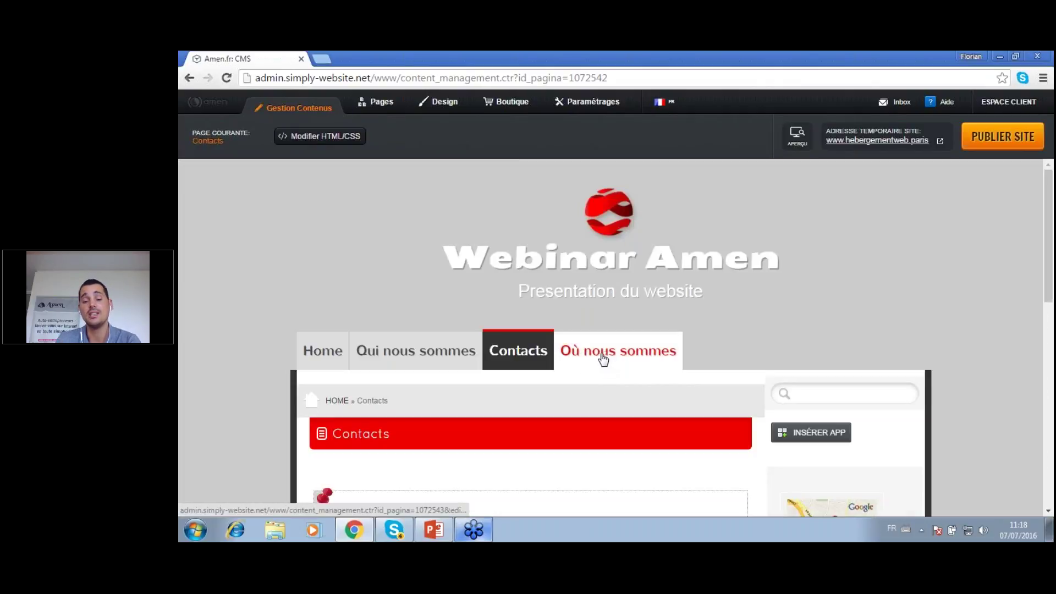
pyautogui.scroll(-7, 794, 292)
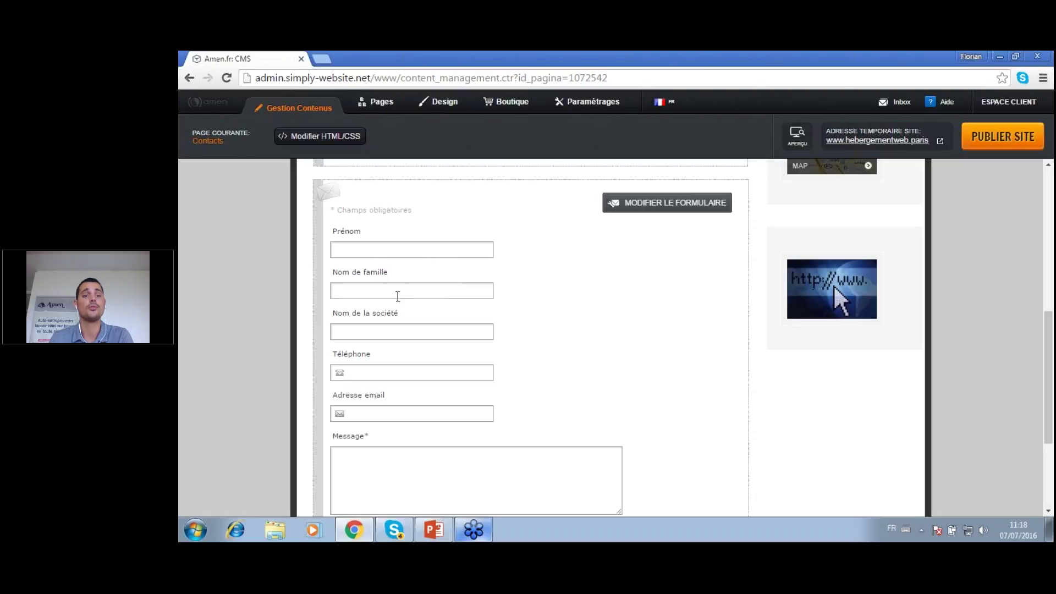
pyautogui.scroll(-1, 589, 361)
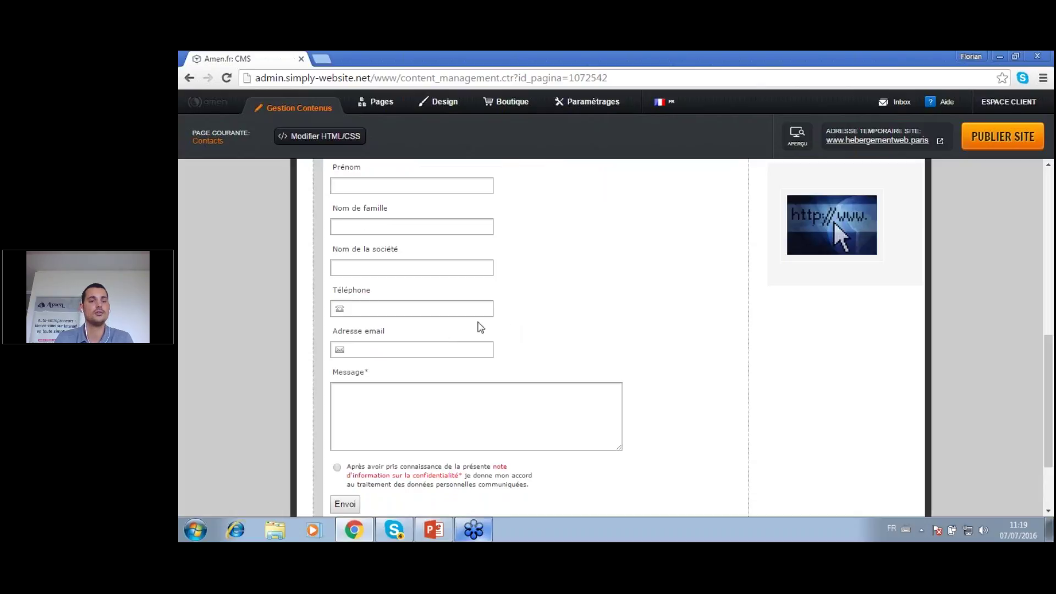
pyautogui.scroll(-1, 481, 327)
pyautogui.click(411, 340)
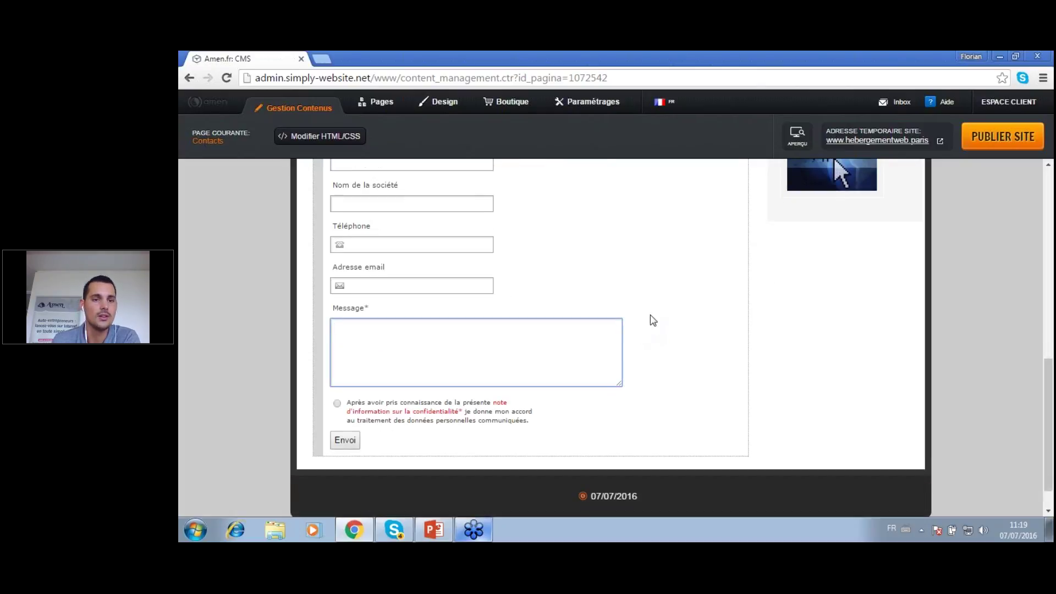
pyautogui.scroll(1, 616, 380)
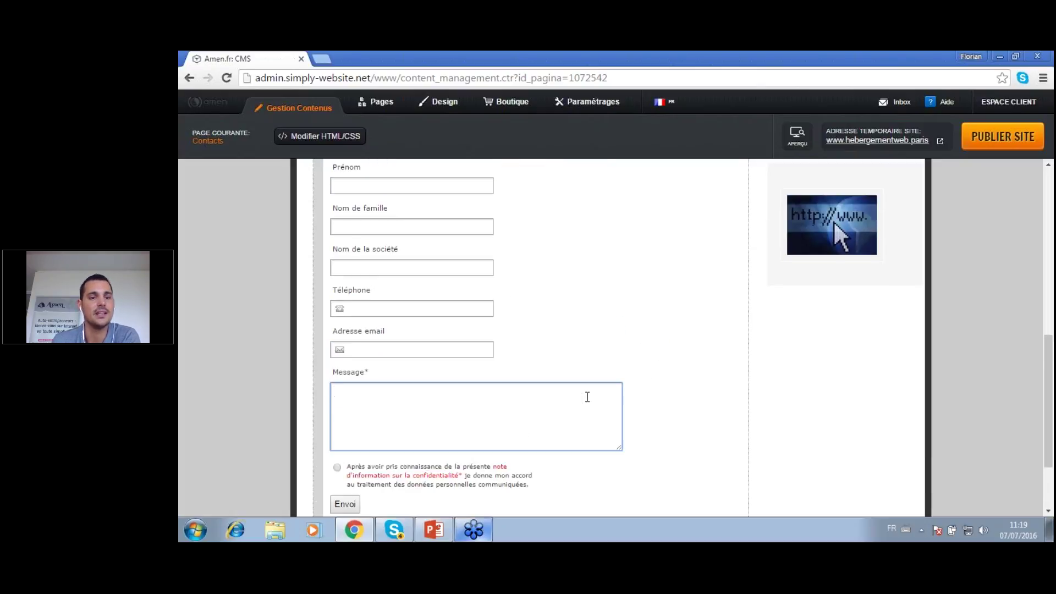
pyautogui.scroll(-1, 604, 397)
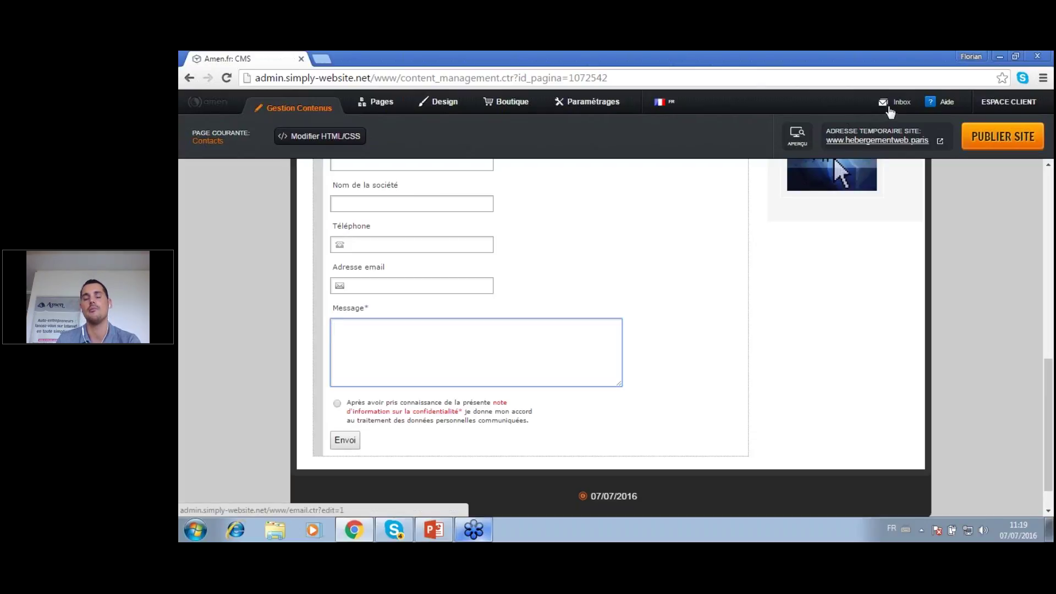
pyautogui.scroll(2, 636, 311)
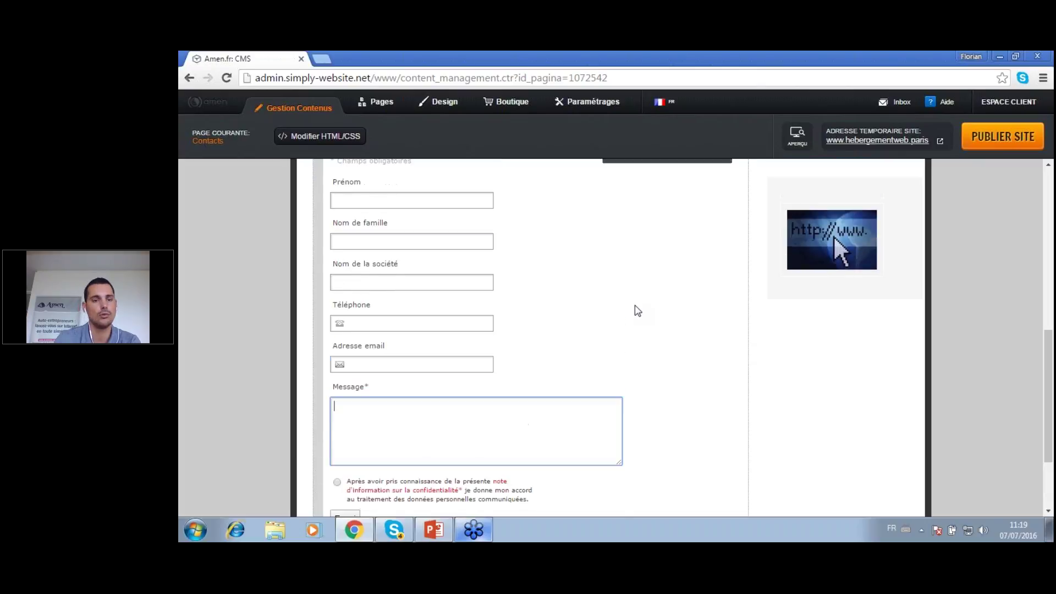
pyautogui.scroll(5, 637, 311)
pyautogui.click(376, 102)
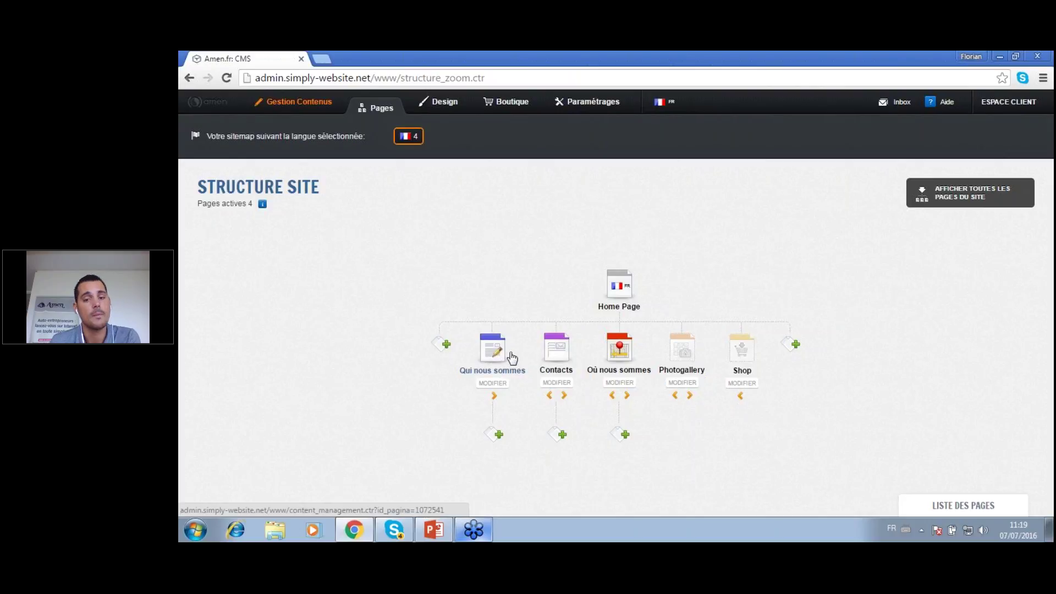
# Look at the page types offered for a new page and the Photogallery type's description, leaving without adding a page
pyautogui.click(796, 343)
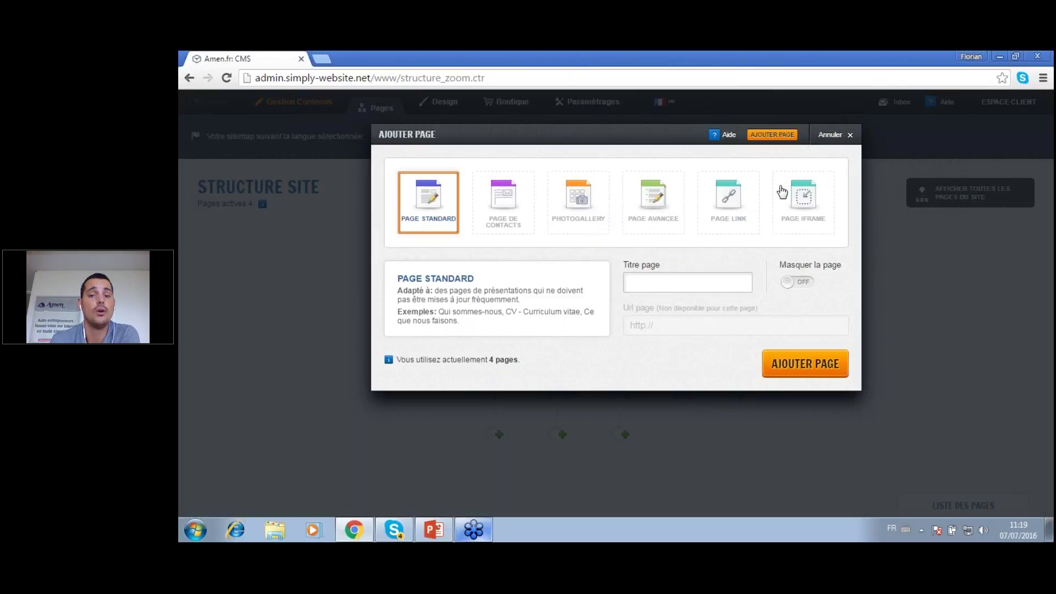
pyautogui.click(566, 214)
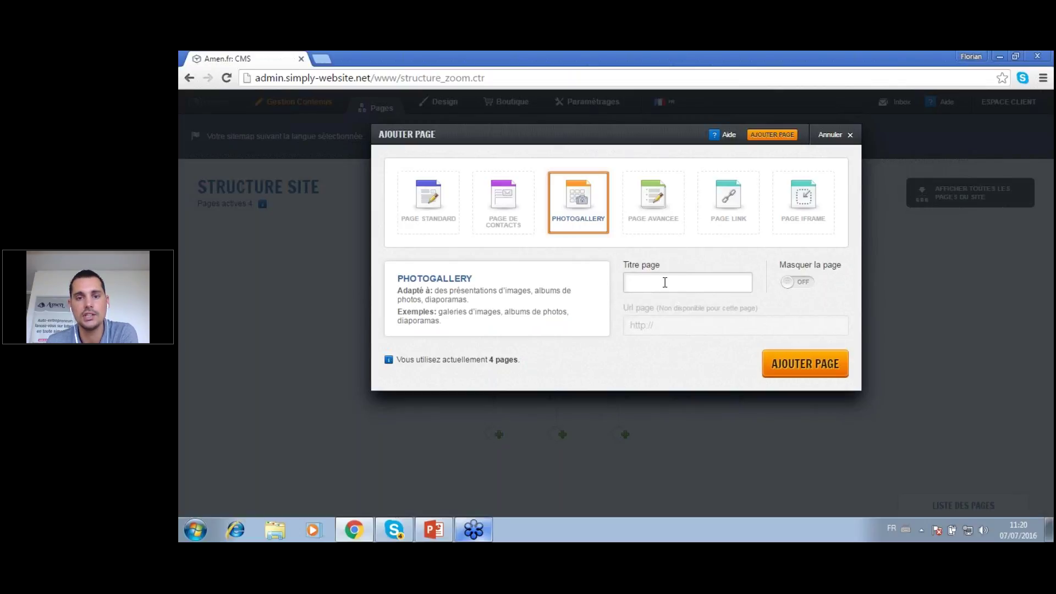
pyautogui.click(847, 142)
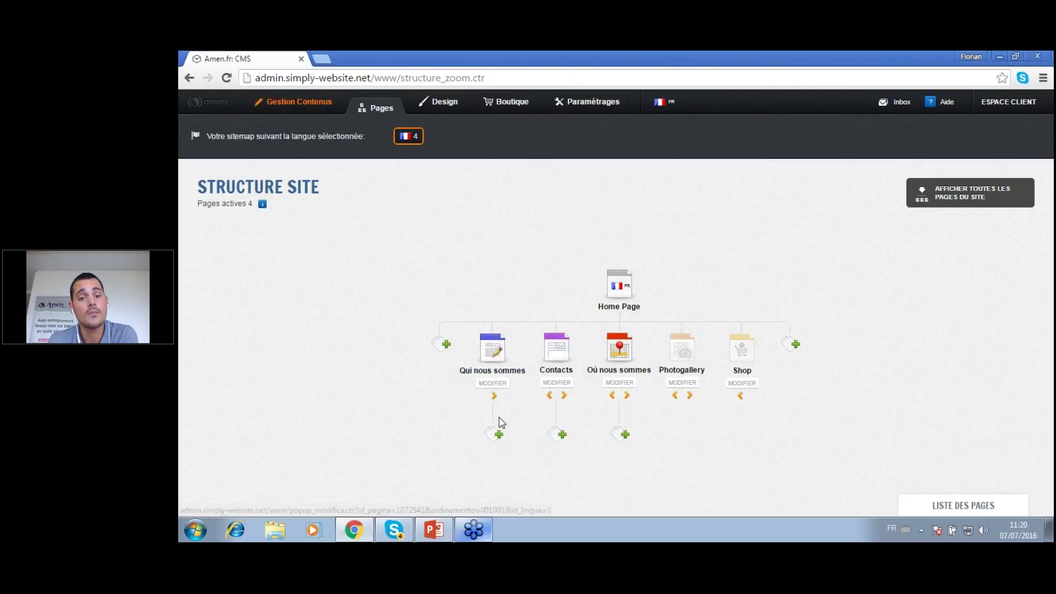
# Add an advanced page (Page avancée) titled "Blog" after Shop at the first level of the site structure
pyautogui.click(793, 347)
pyautogui.click(654, 199)
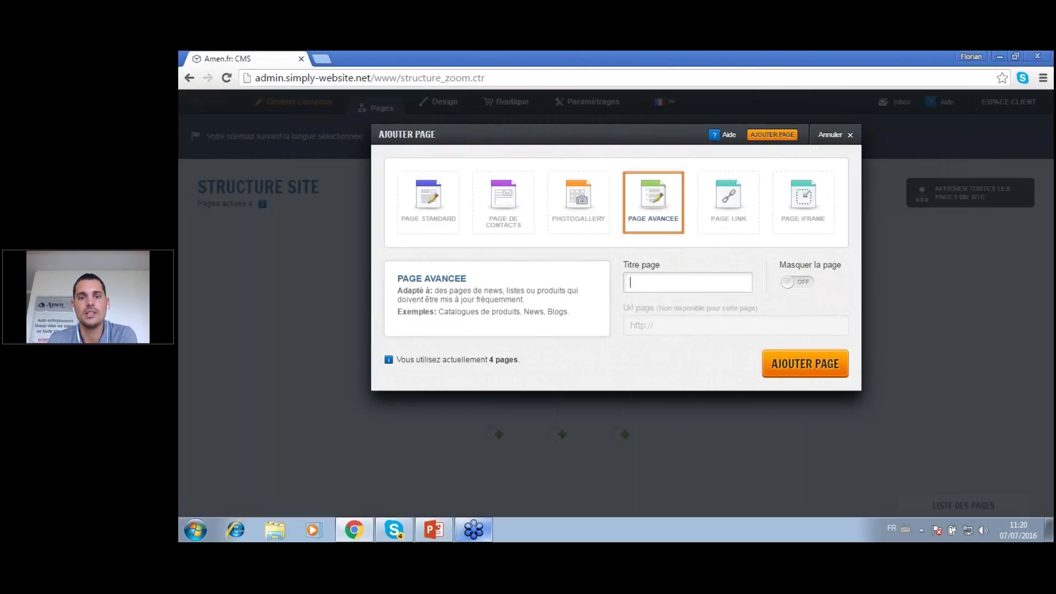
pyautogui.write('Blog')
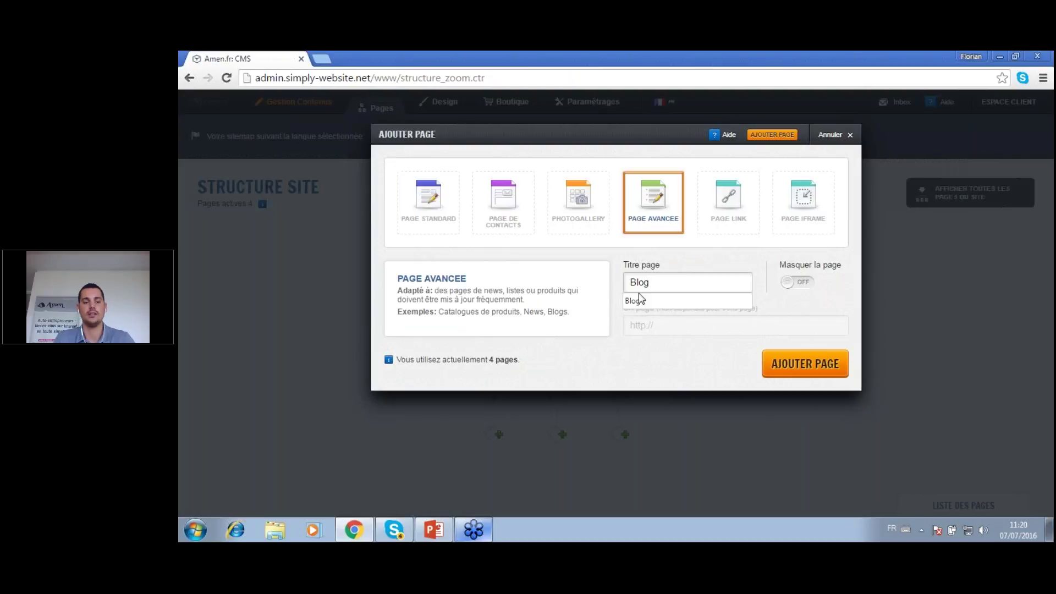
pyautogui.click(770, 359)
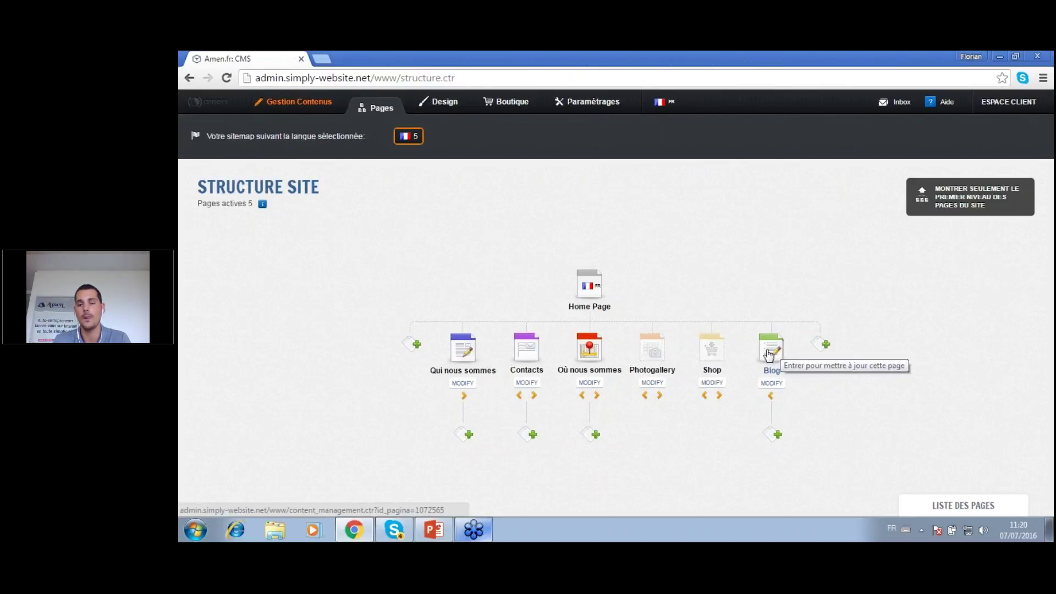
# Add a standard page titled "Concours" as a subpage of Blog in the site structure
pyautogui.click(778, 436)
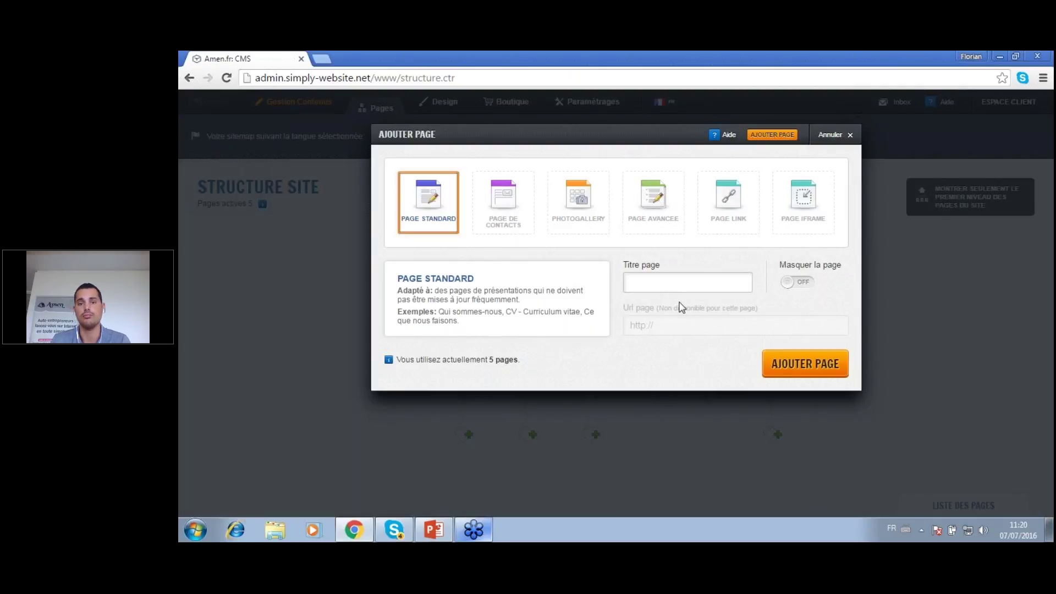
pyautogui.write('om')
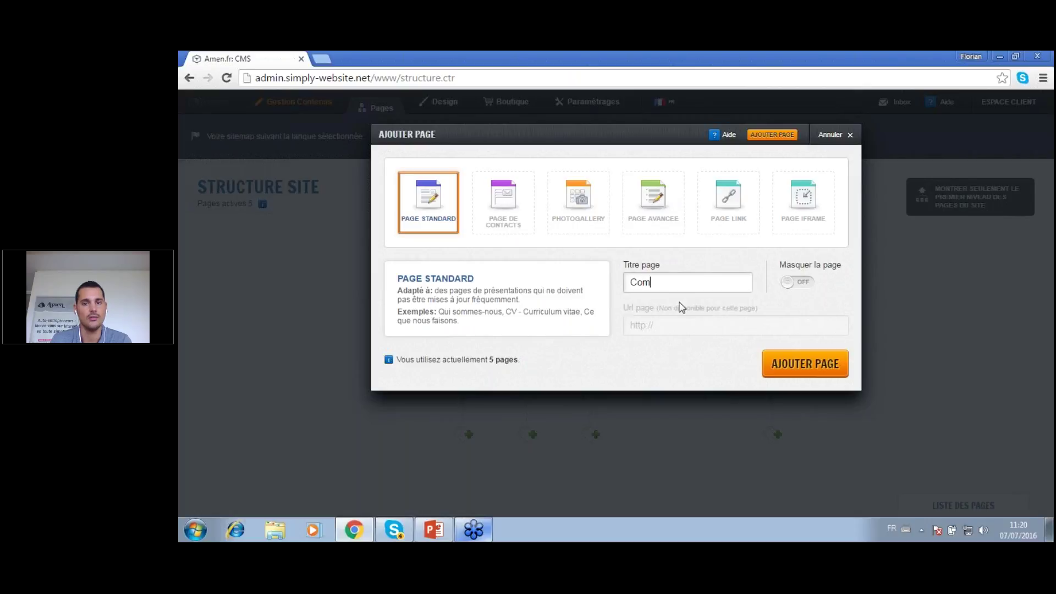
pyautogui.press('BackSpace')
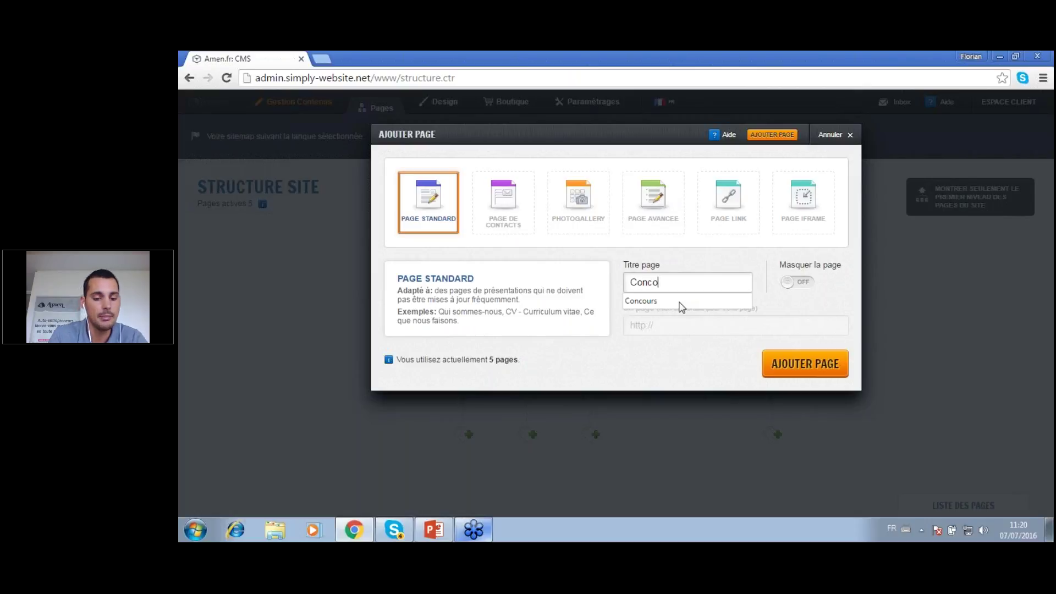
pyautogui.click(784, 371)
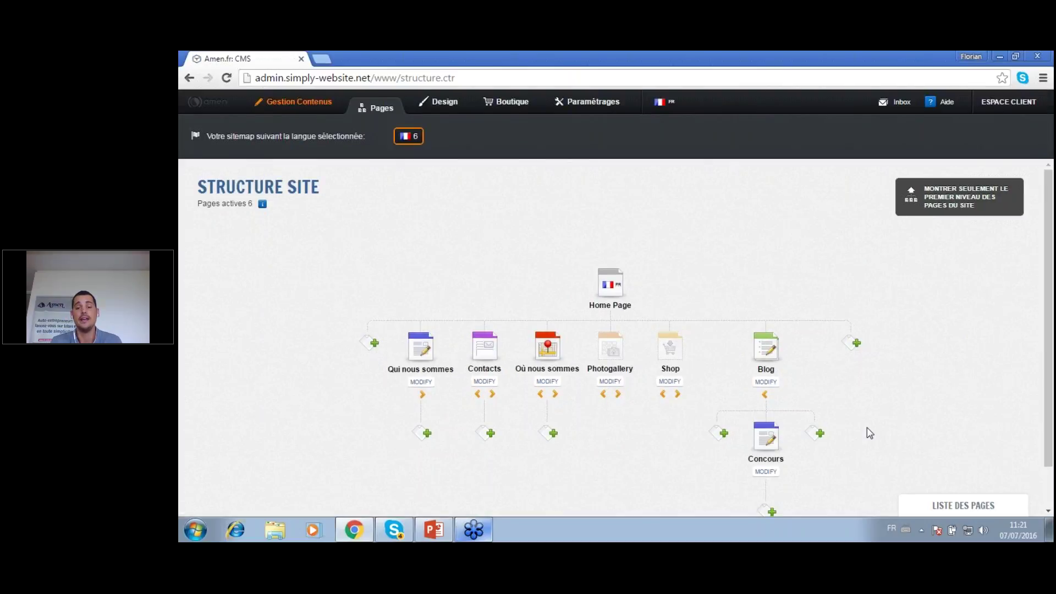
pyautogui.scroll(-1, 867, 428)
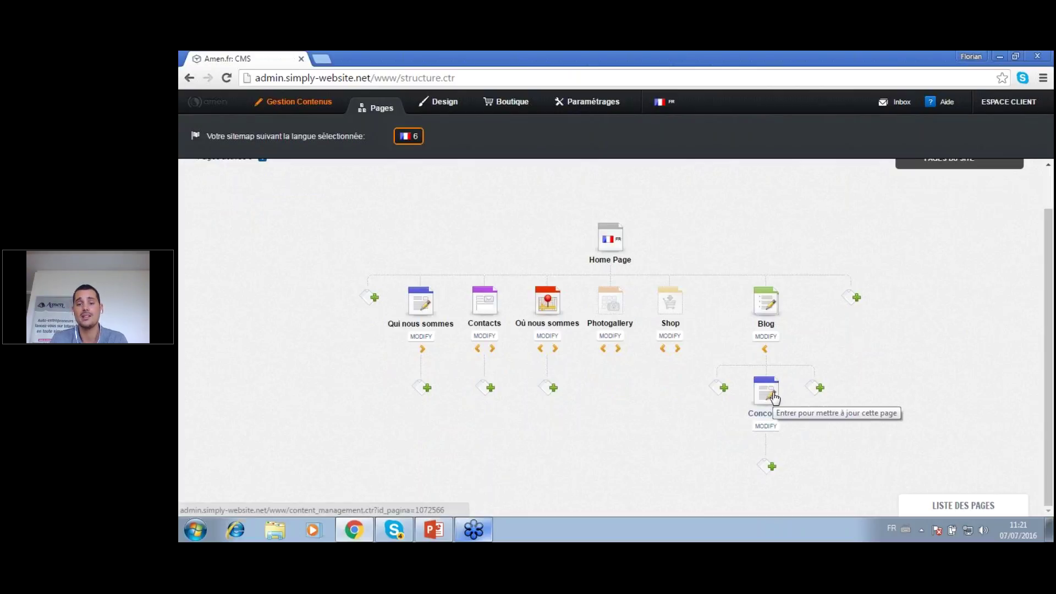
pyautogui.scroll(1, 797, 391)
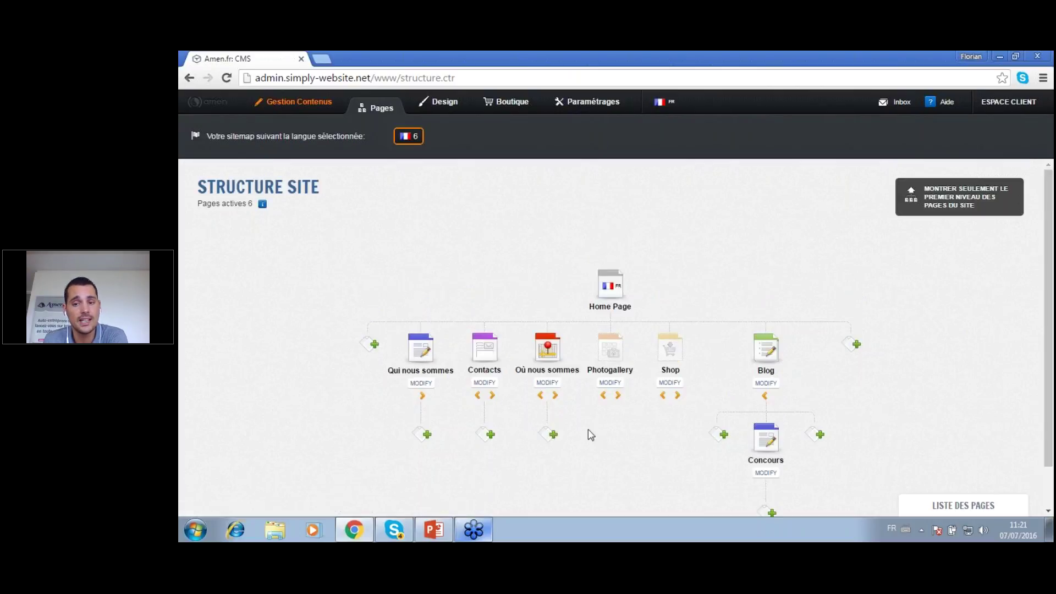
# View the Concours subpage through the site's Blog menu, examine its empty content boxes, and return to the page structure
pyautogui.click(313, 106)
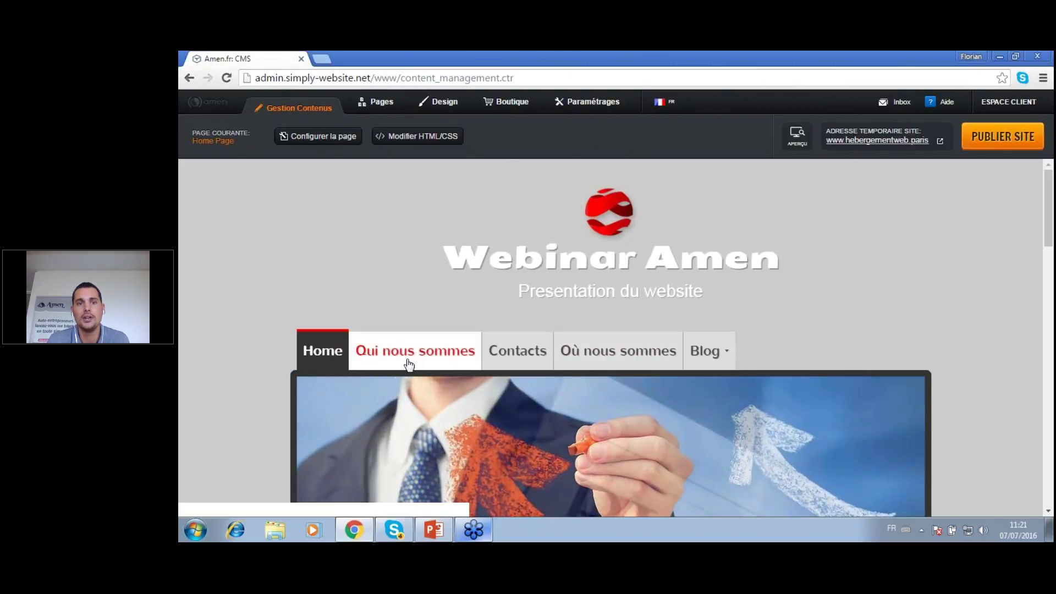
pyautogui.moveTo(715, 359)
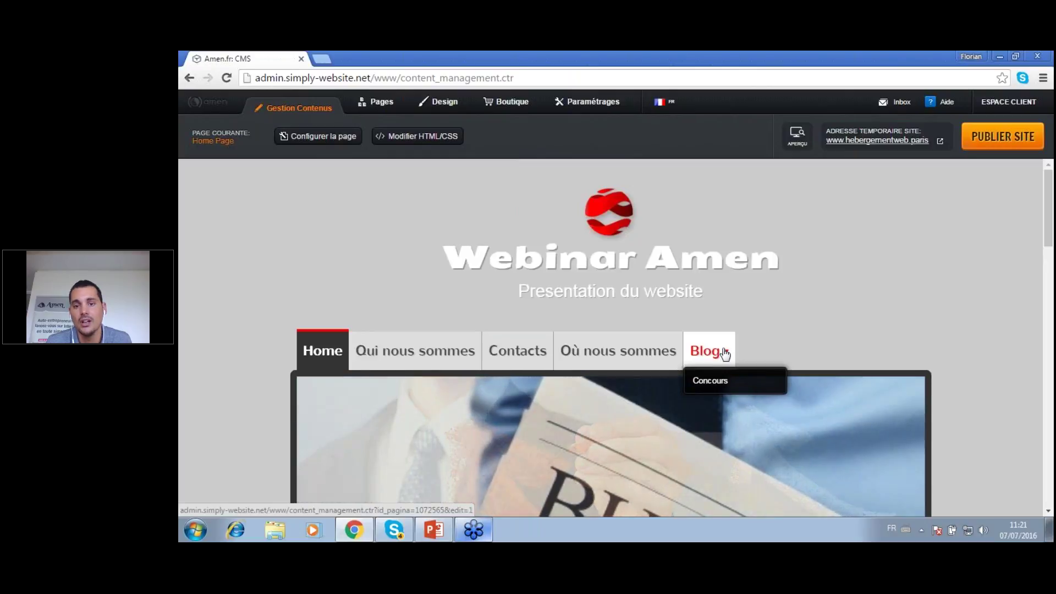
pyautogui.click(720, 386)
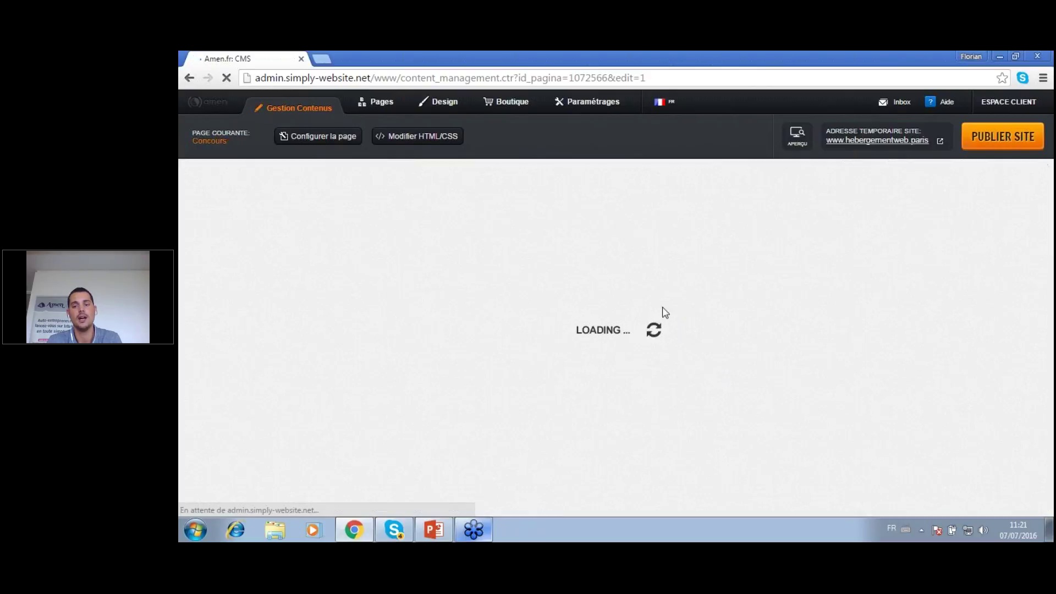
pyautogui.scroll(-4, 697, 281)
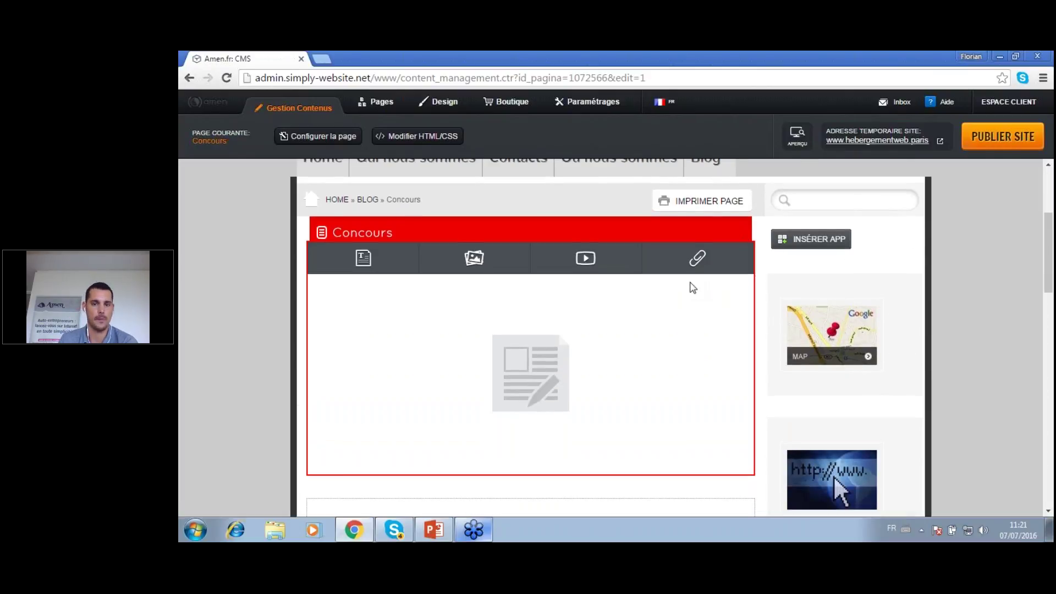
pyautogui.scroll(1, 691, 288)
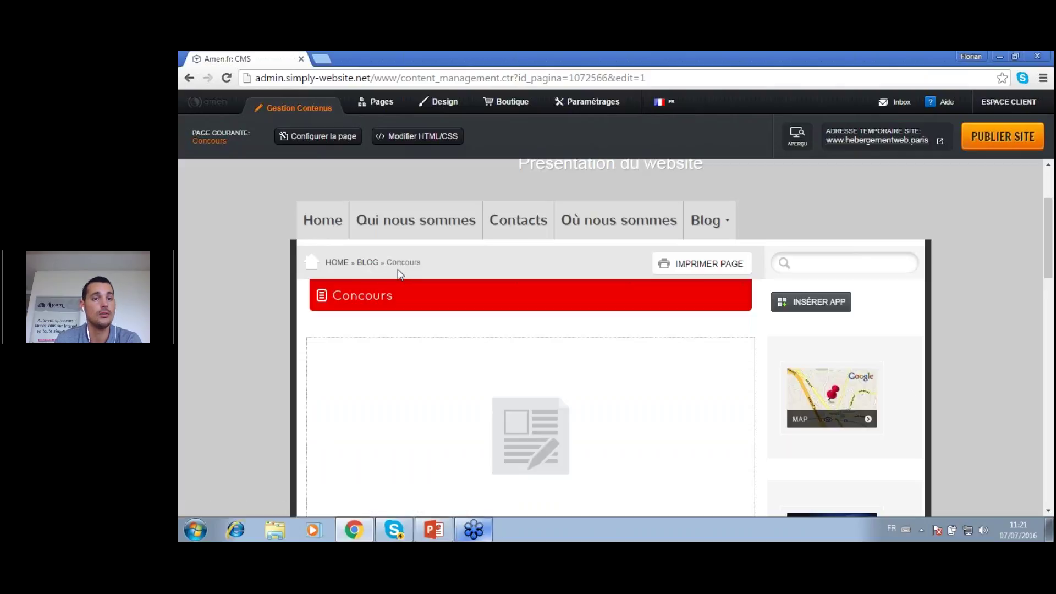
pyautogui.scroll(2, 467, 271)
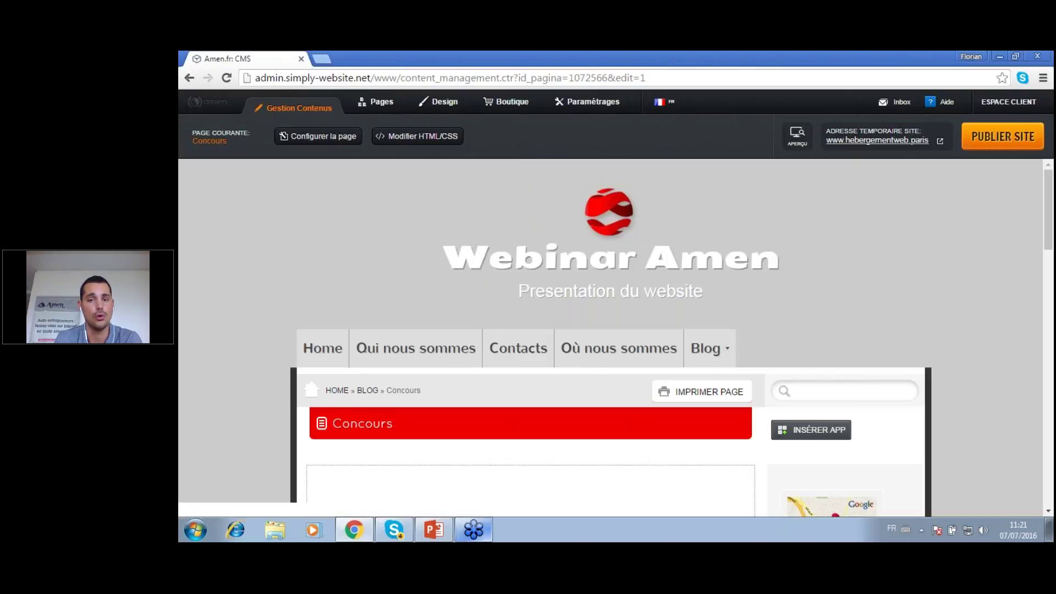
pyautogui.click(385, 105)
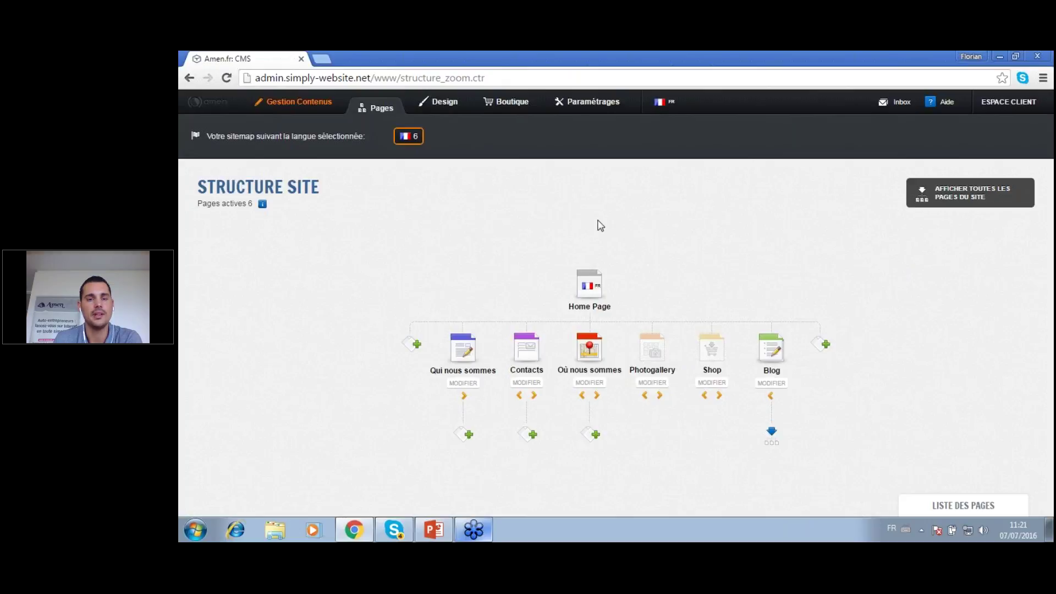
# Add a product category to the online shop and name it "tee shirt"
pyautogui.click(517, 107)
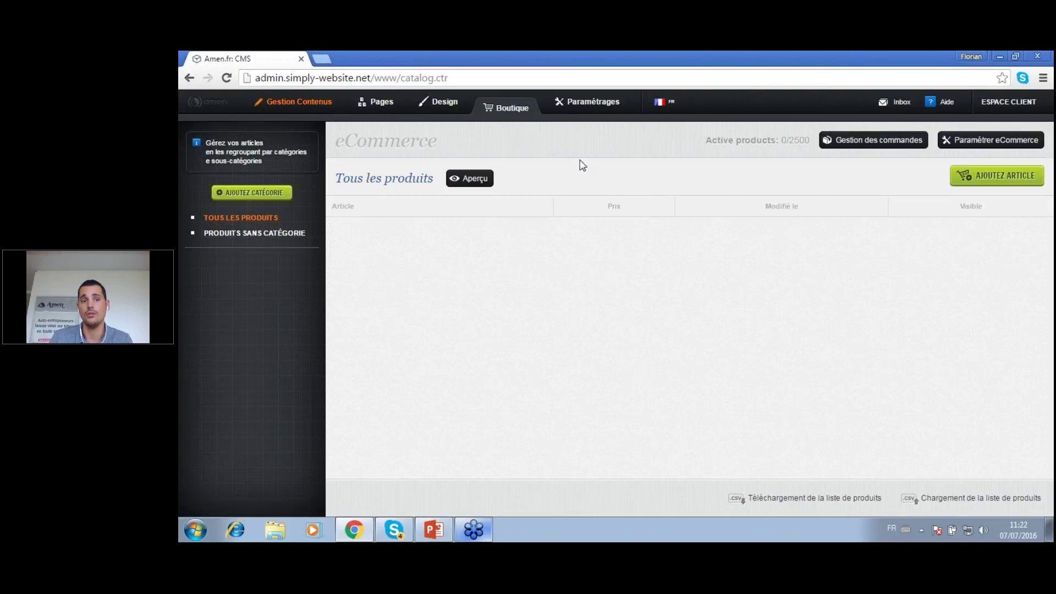
pyautogui.click(248, 194)
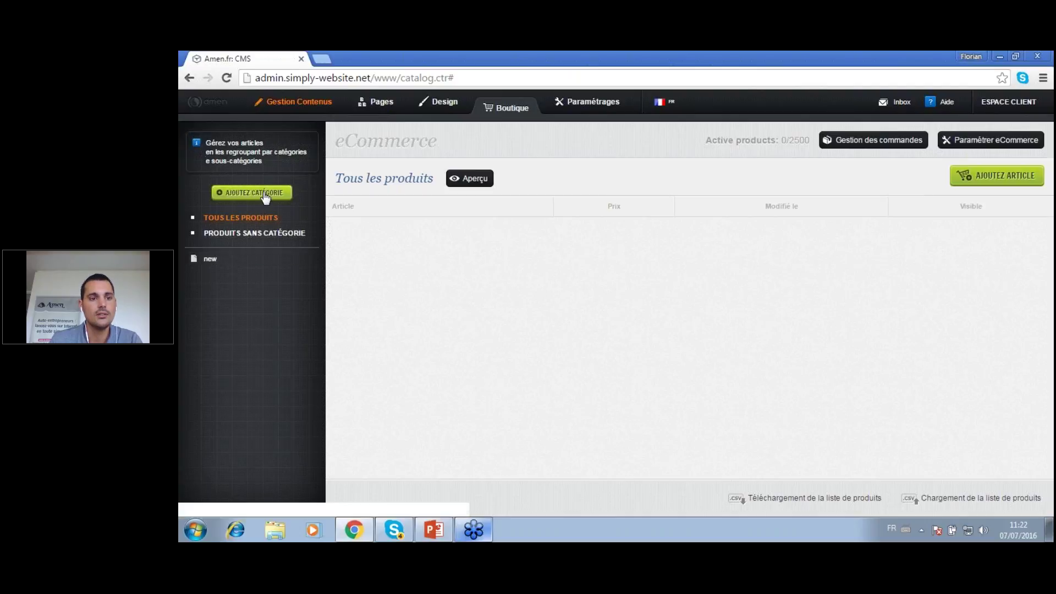
pyautogui.click(215, 261)
pyautogui.moveTo(404, 184); pyautogui.dragTo(339, 187)
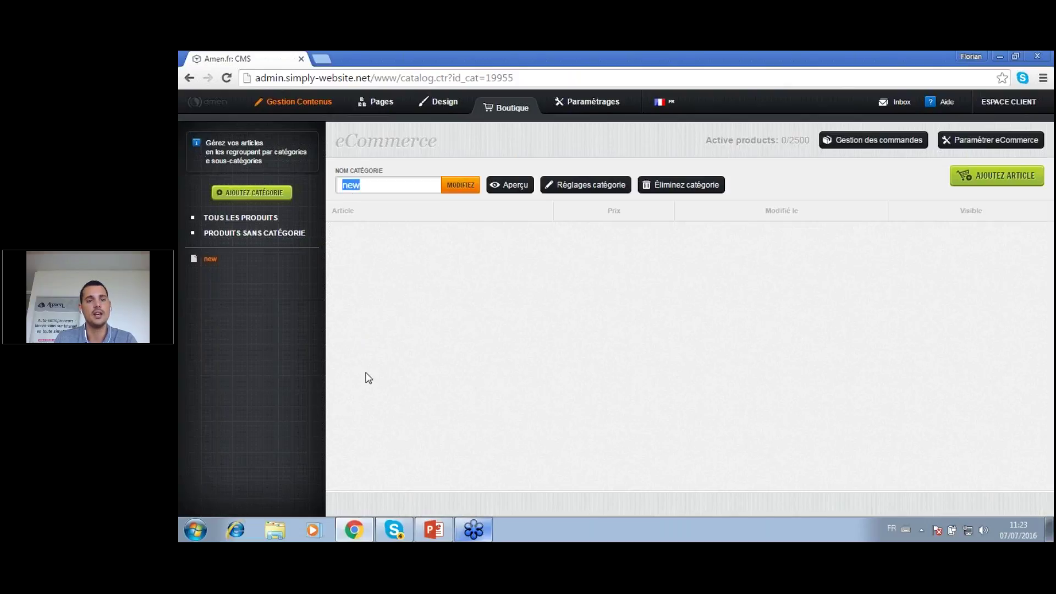
pyautogui.write('T')
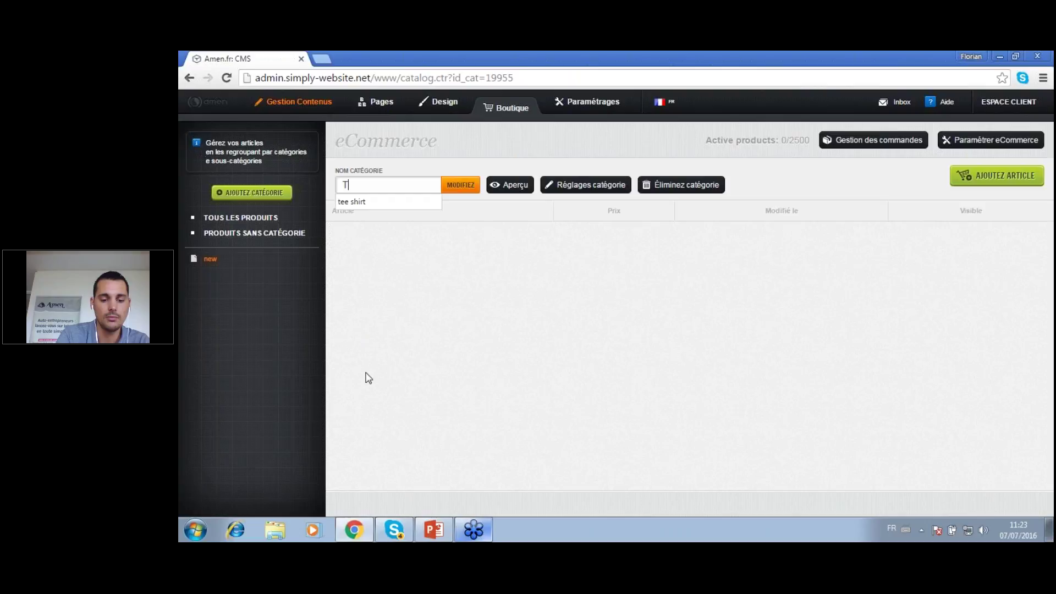
pyautogui.press('Down')
pyautogui.press('Return')
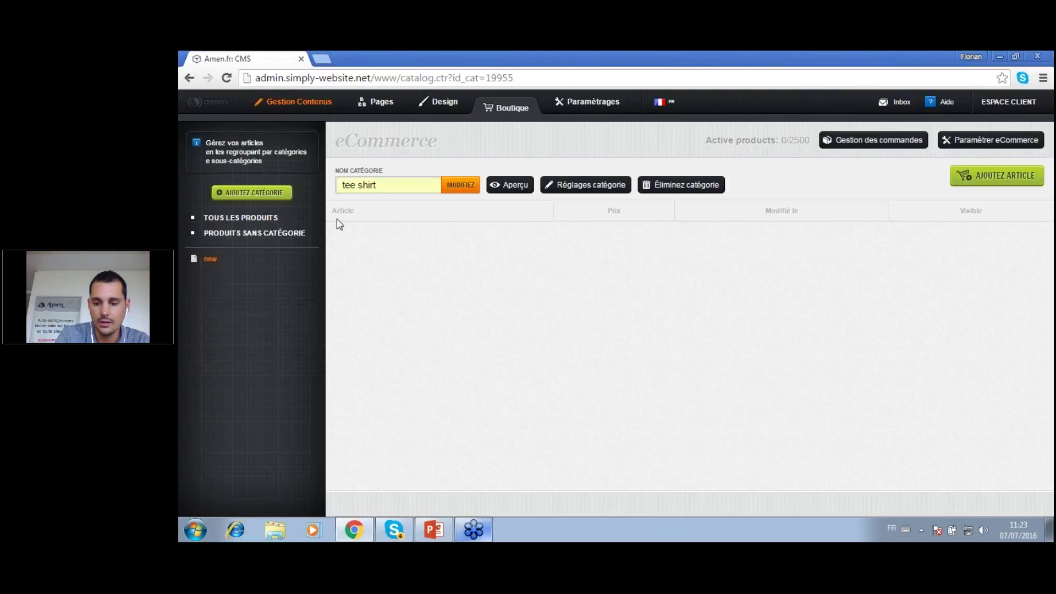
pyautogui.click(471, 188)
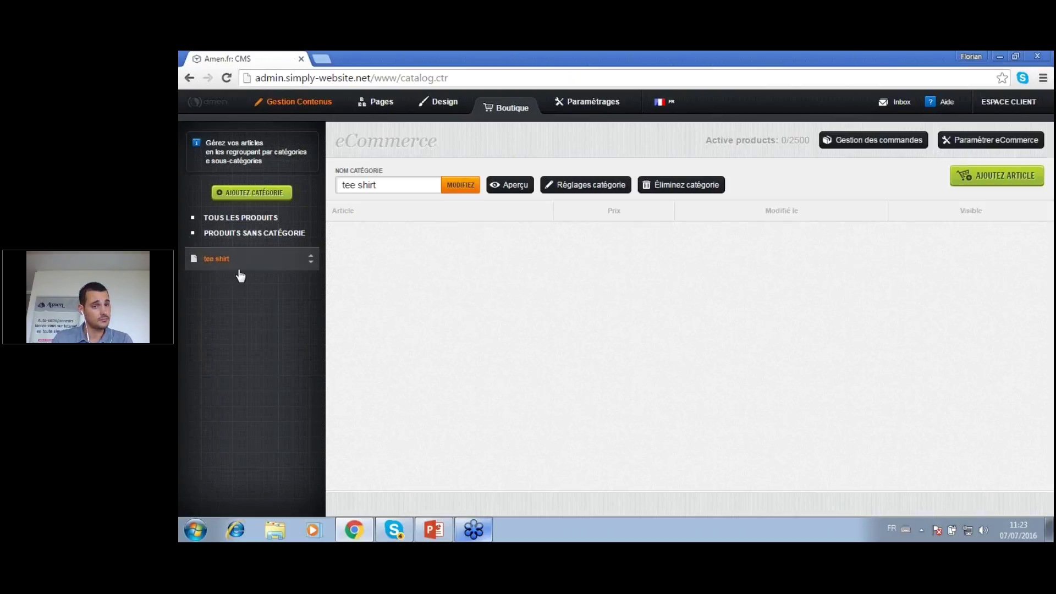
# Add a new product category to the shop and name it "cd"
pyautogui.click(253, 194)
pyautogui.click(259, 265)
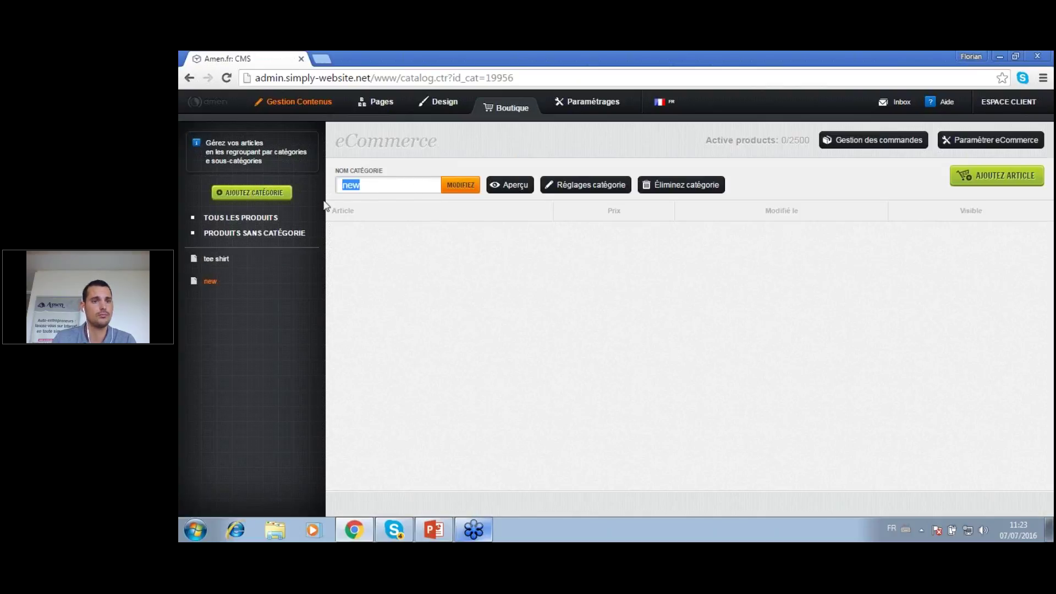
pyautogui.write('cd')
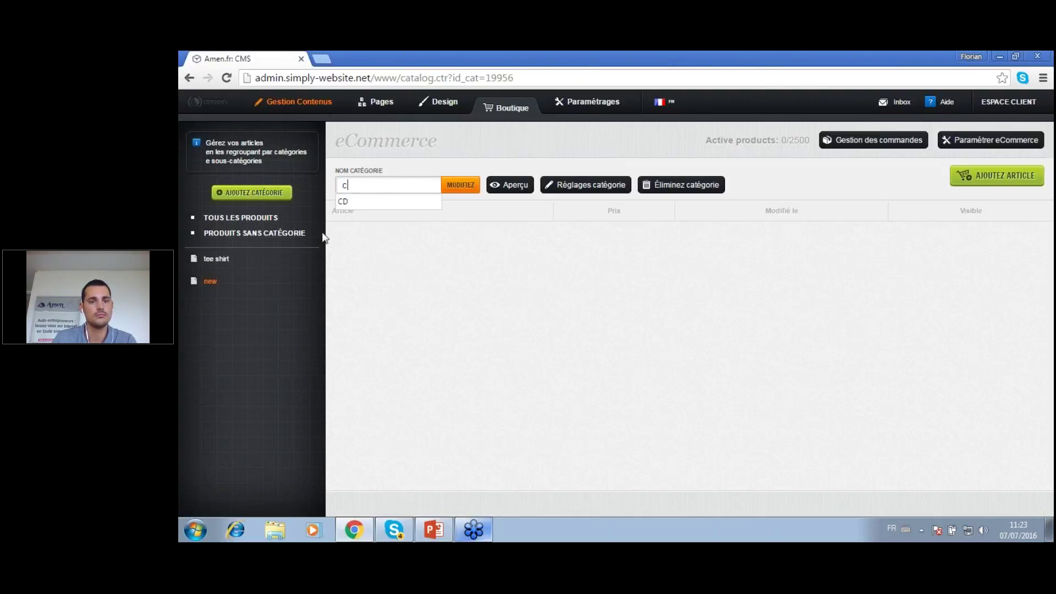
pyautogui.click(476, 189)
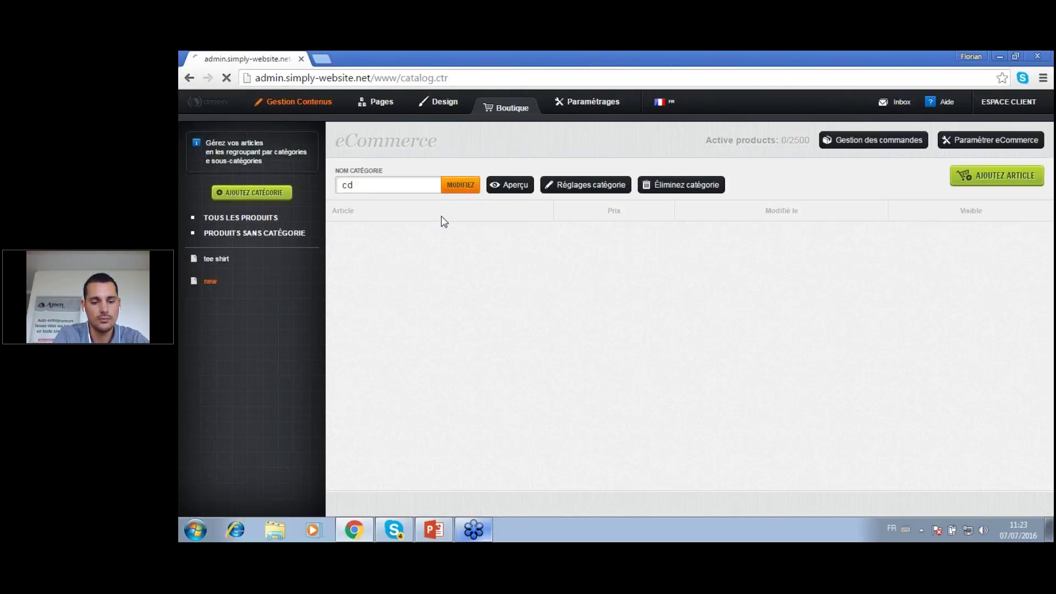
# Start a new article in the tee shirt category and name it "T-shirt taille xl"
pyautogui.click(240, 269)
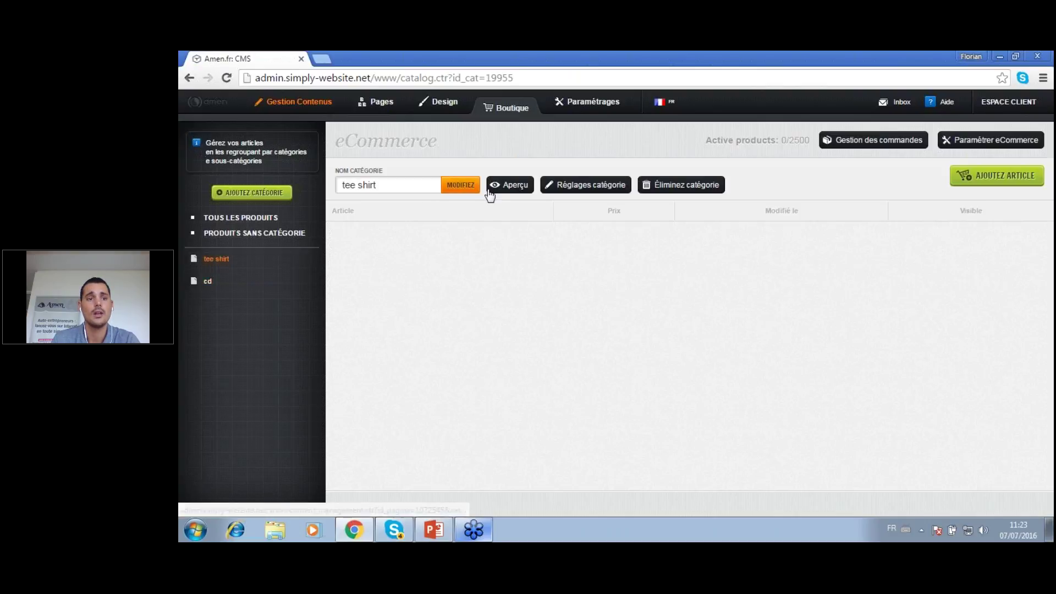
pyautogui.click(971, 175)
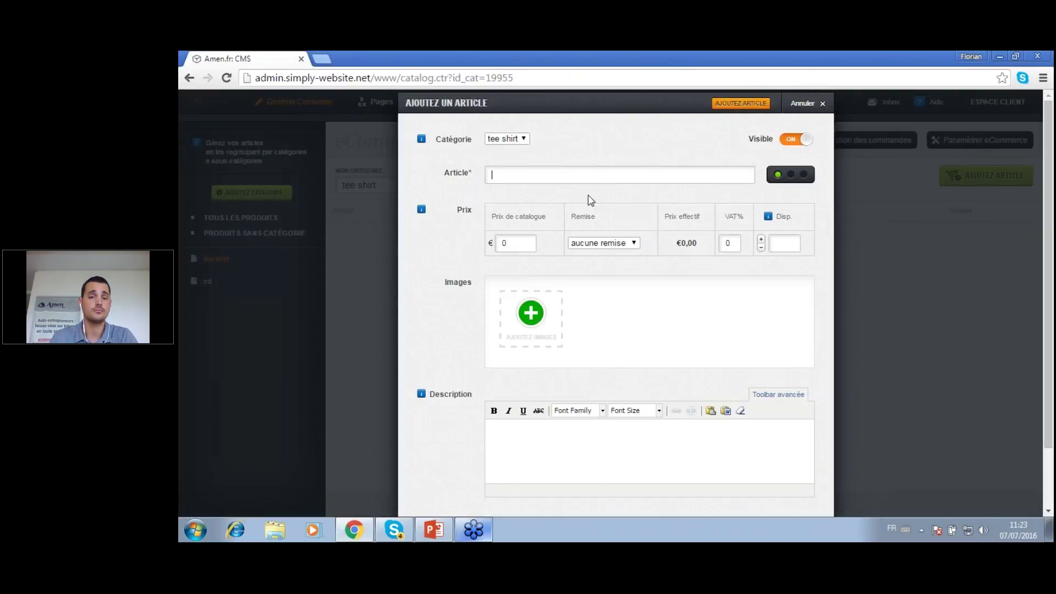
pyautogui.write('T')
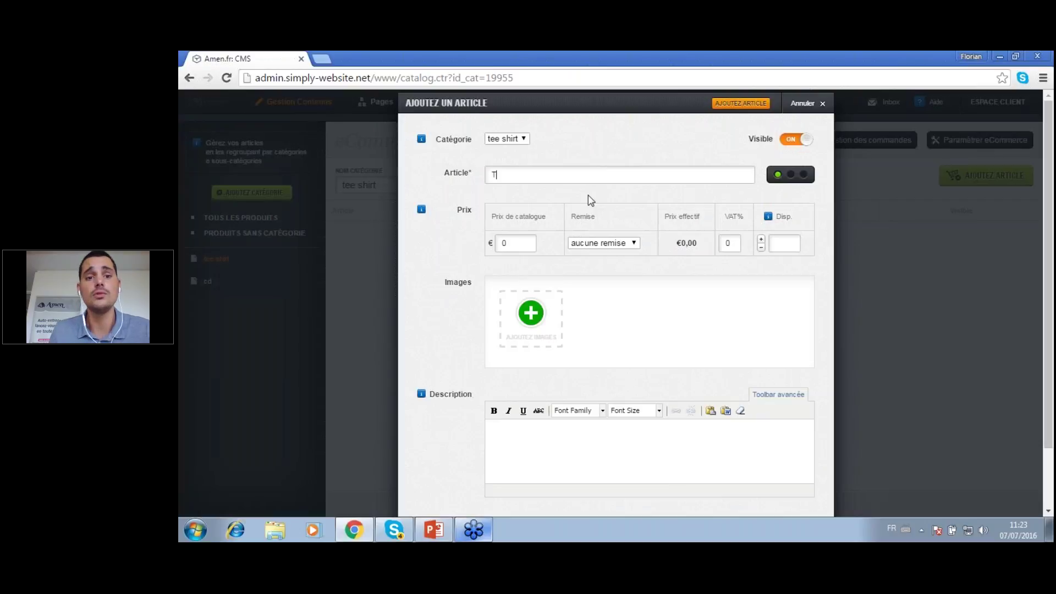
pyautogui.write('-shir')
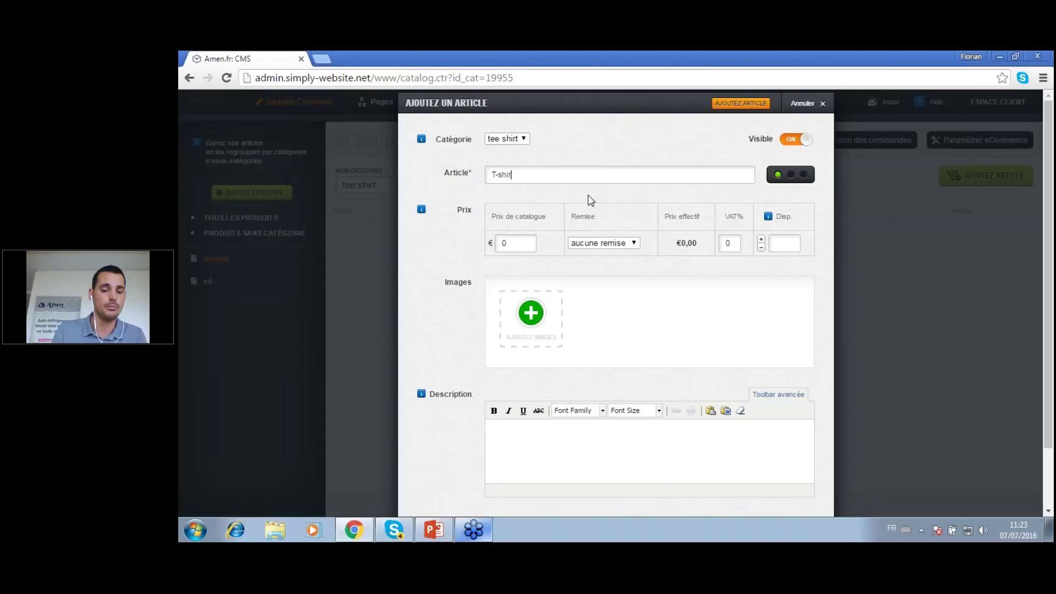
pyautogui.write('t taille')
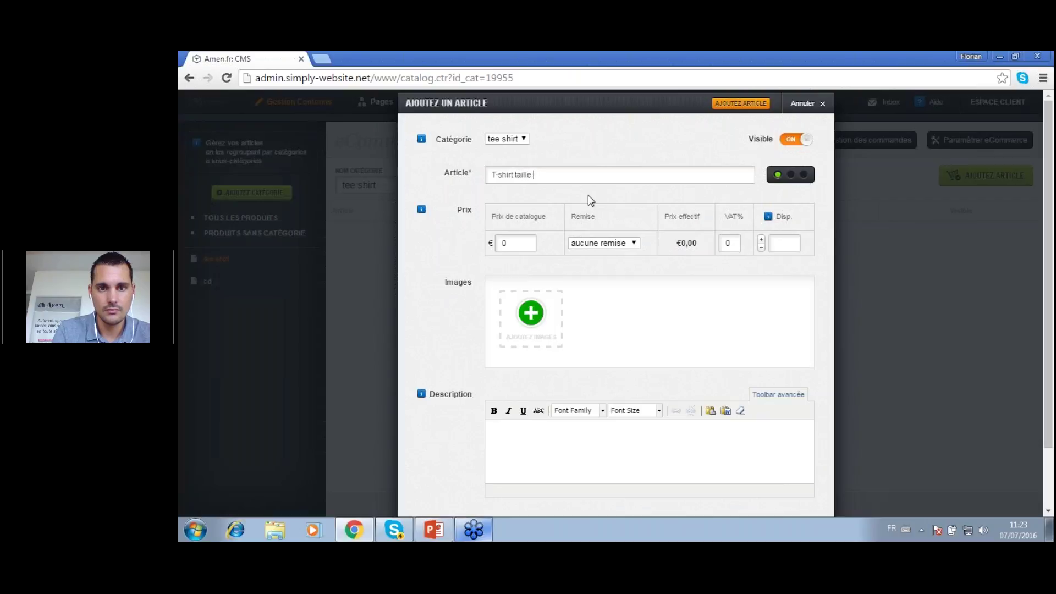
pyautogui.write(' xl')
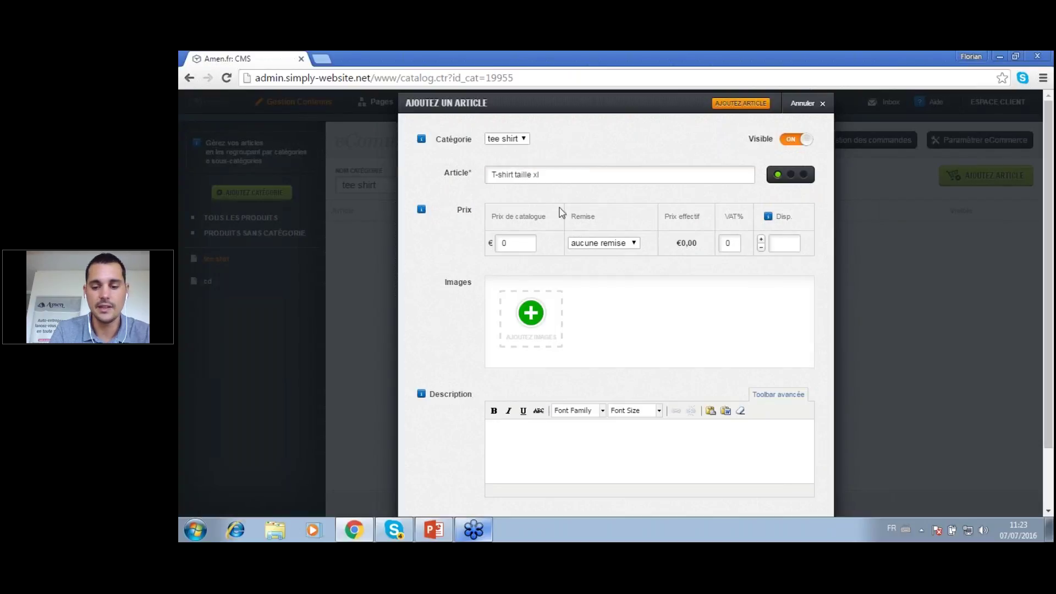
# Set the article's catalogue price to 20 euros with a percentage discount of -15%
pyautogui.click(522, 242)
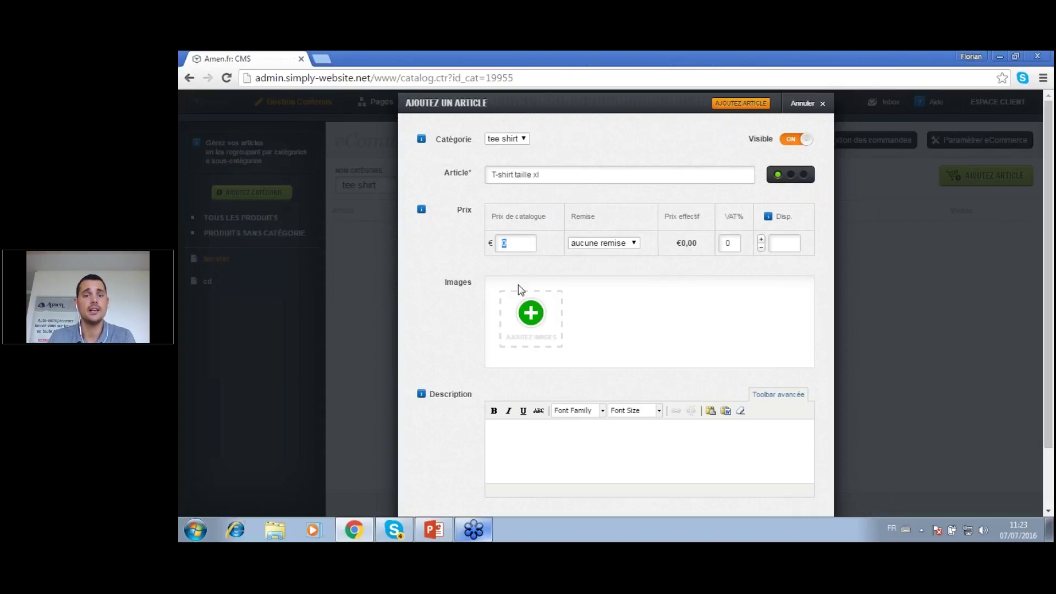
pyautogui.write('20')
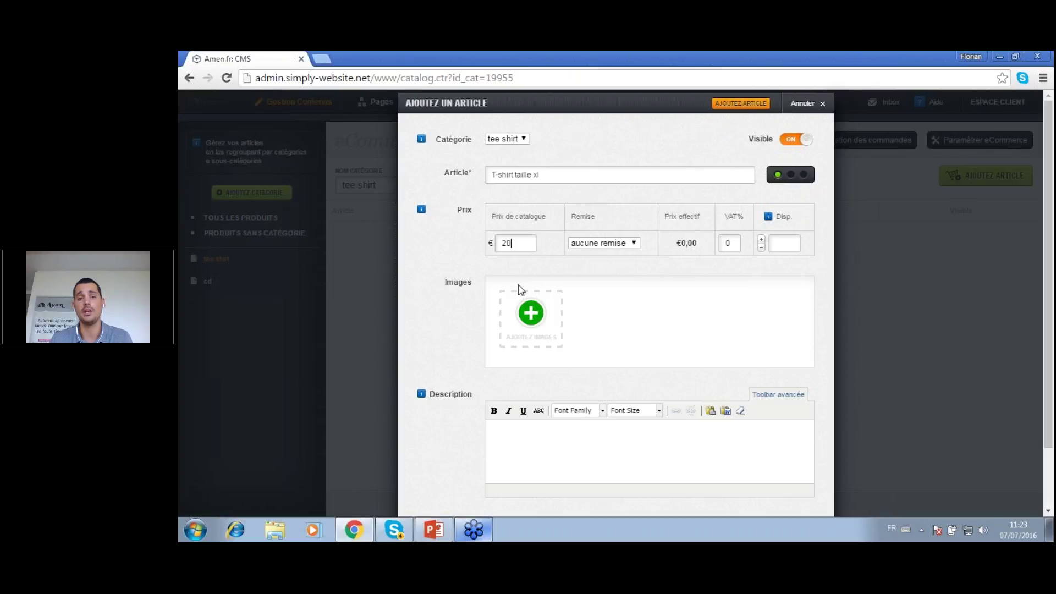
pyautogui.click(635, 247)
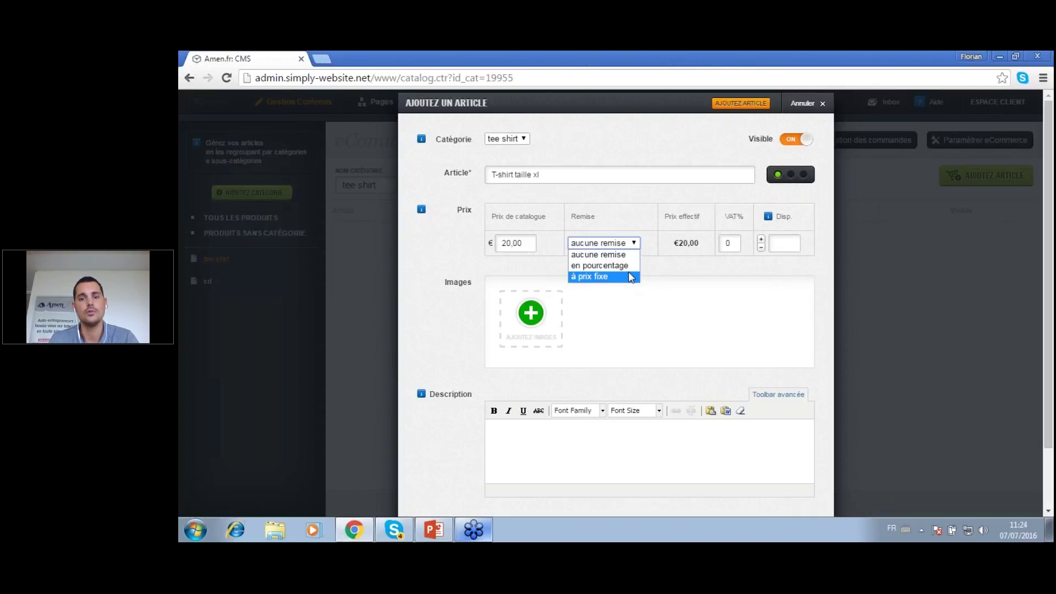
pyautogui.click(627, 266)
pyautogui.click(648, 243)
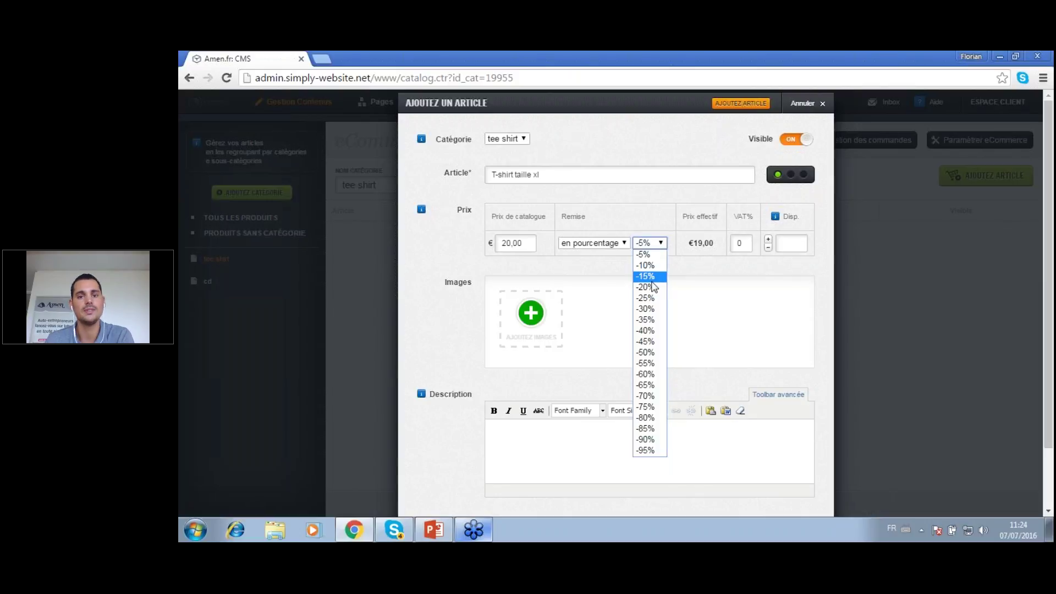
pyautogui.click(650, 279)
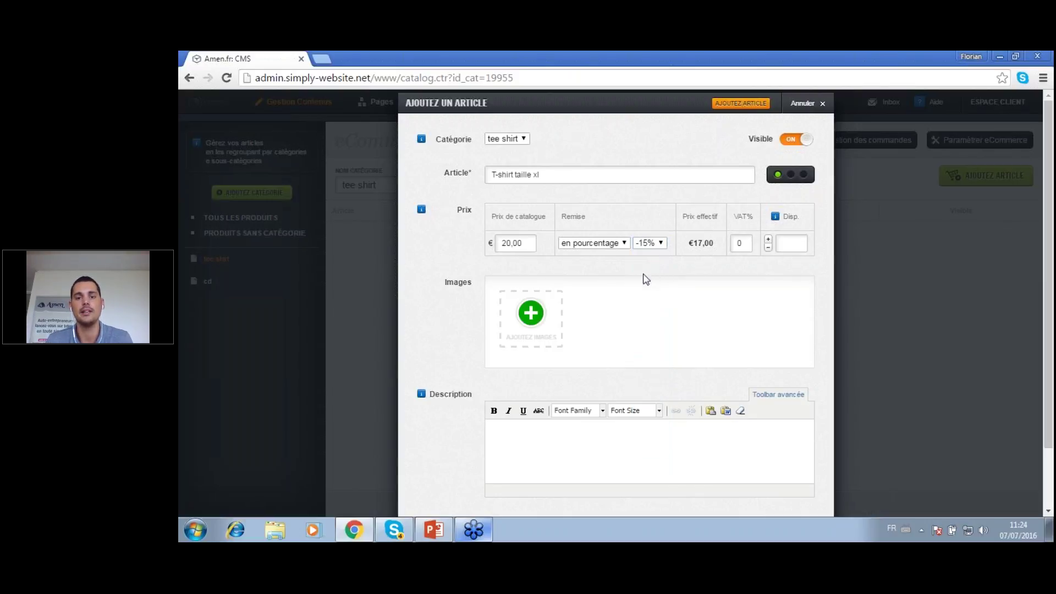
# Set the article's VAT to 20% and its available quantity to 20
pyautogui.doubleClick(734, 248)
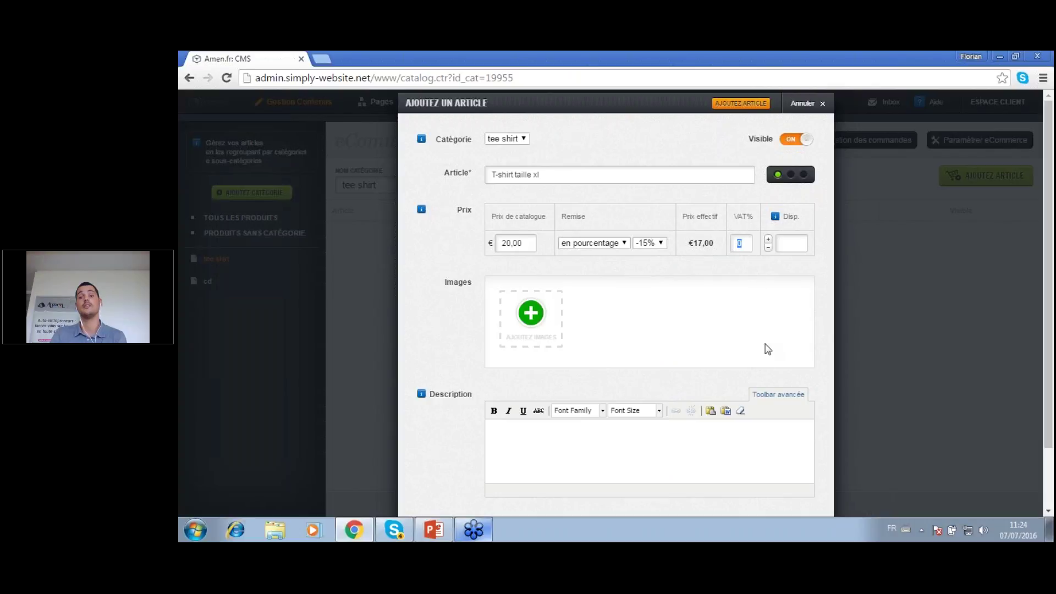
pyautogui.write('20')
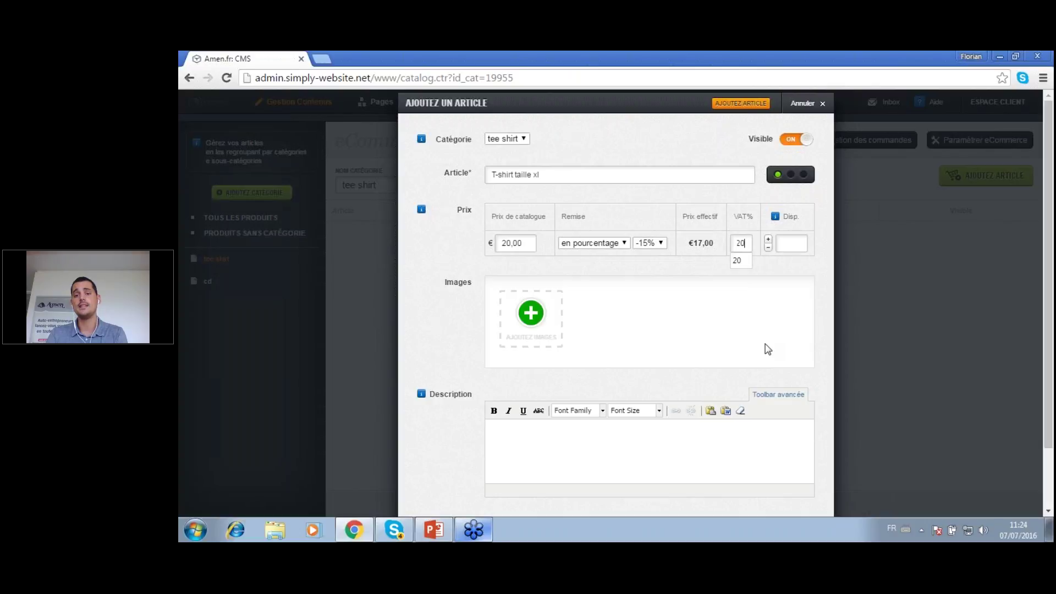
pyautogui.click(802, 241)
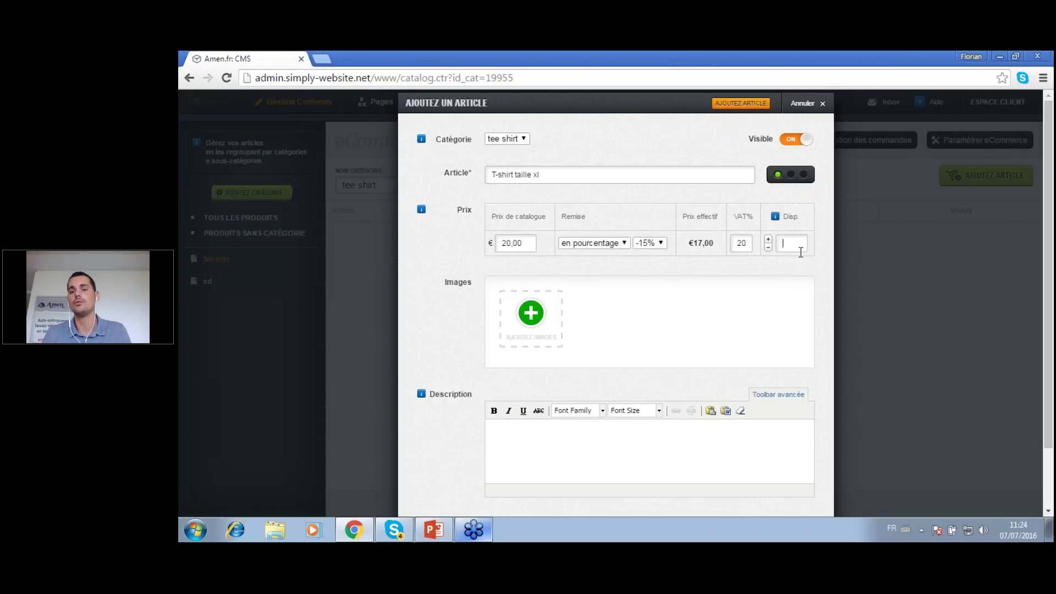
pyautogui.write('20')
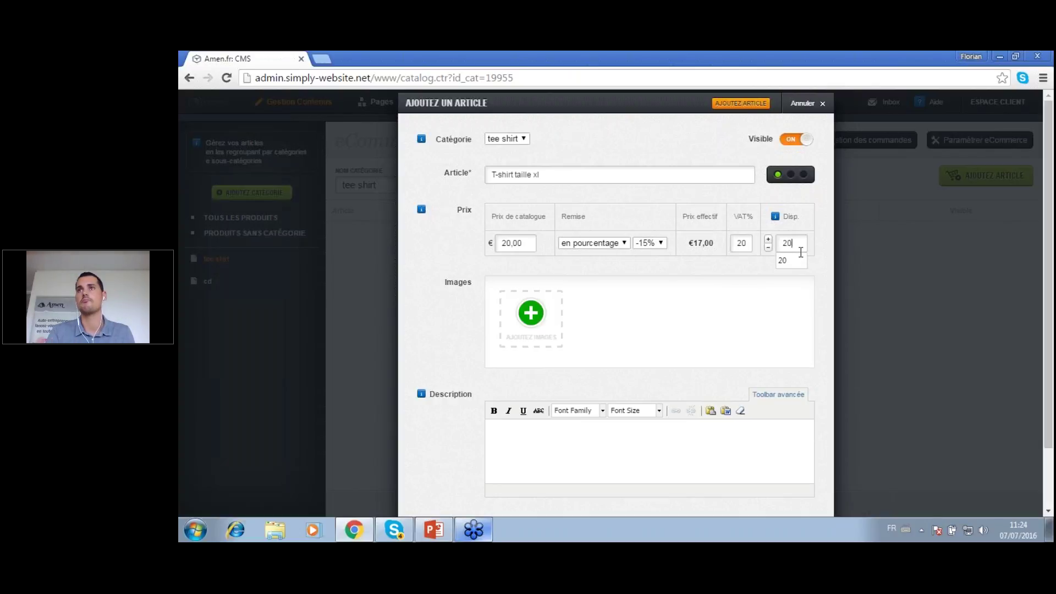
pyautogui.click(801, 265)
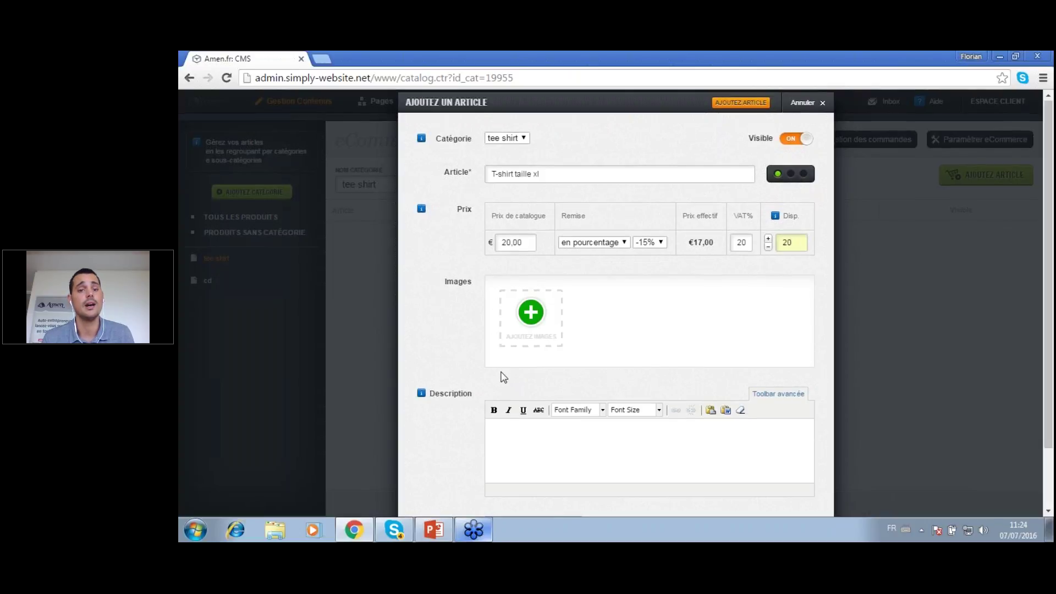
# Check the variant options, leave them unselected, and add the T-shirt article to the catalogue
pyautogui.scroll(-1, 503, 378)
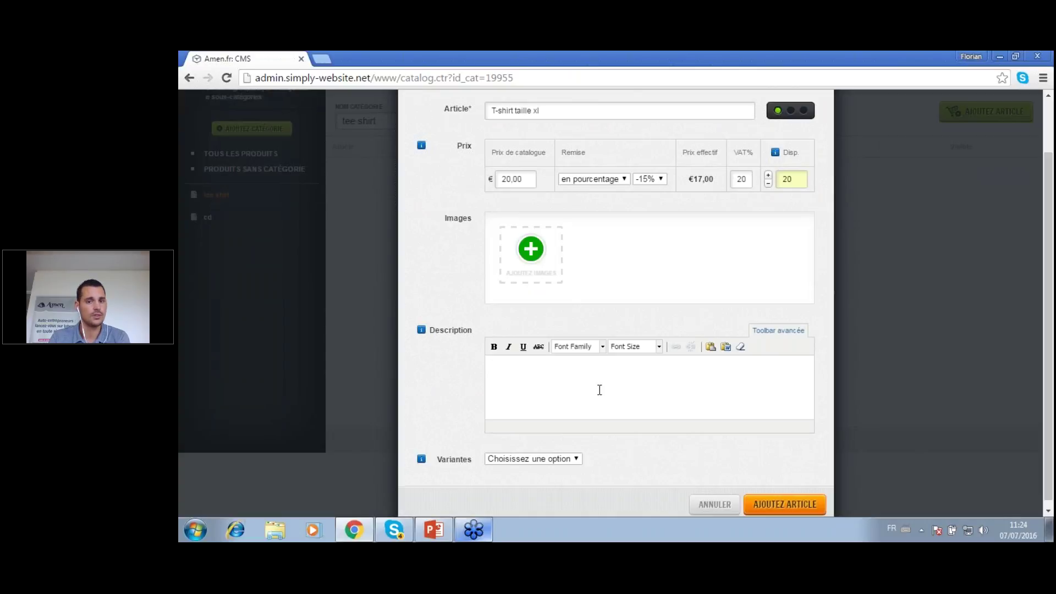
pyautogui.scroll(-1, 550, 407)
pyautogui.click(526, 450)
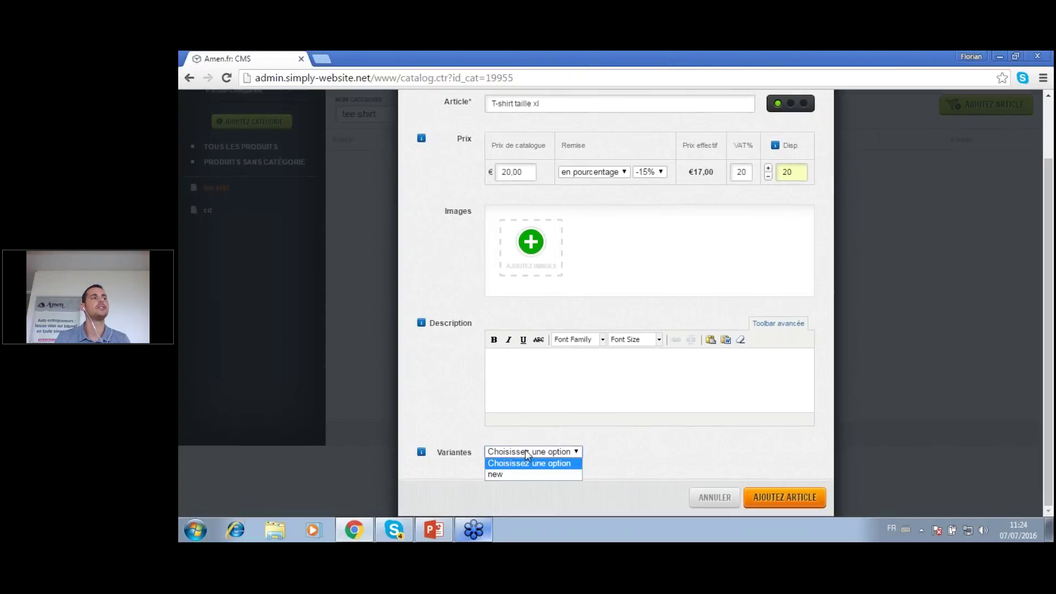
pyautogui.click(631, 444)
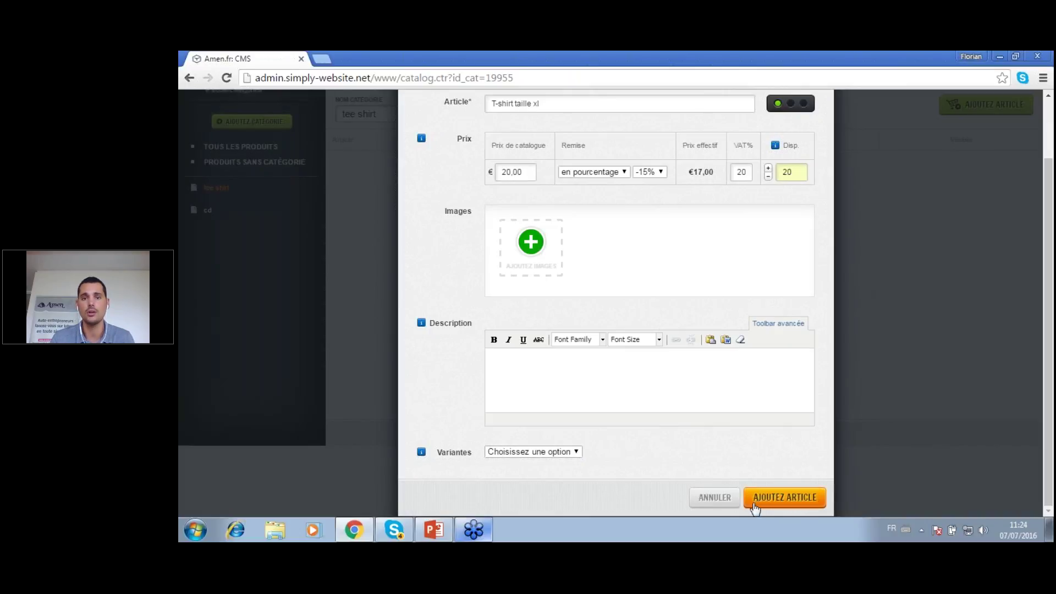
pyautogui.click(799, 499)
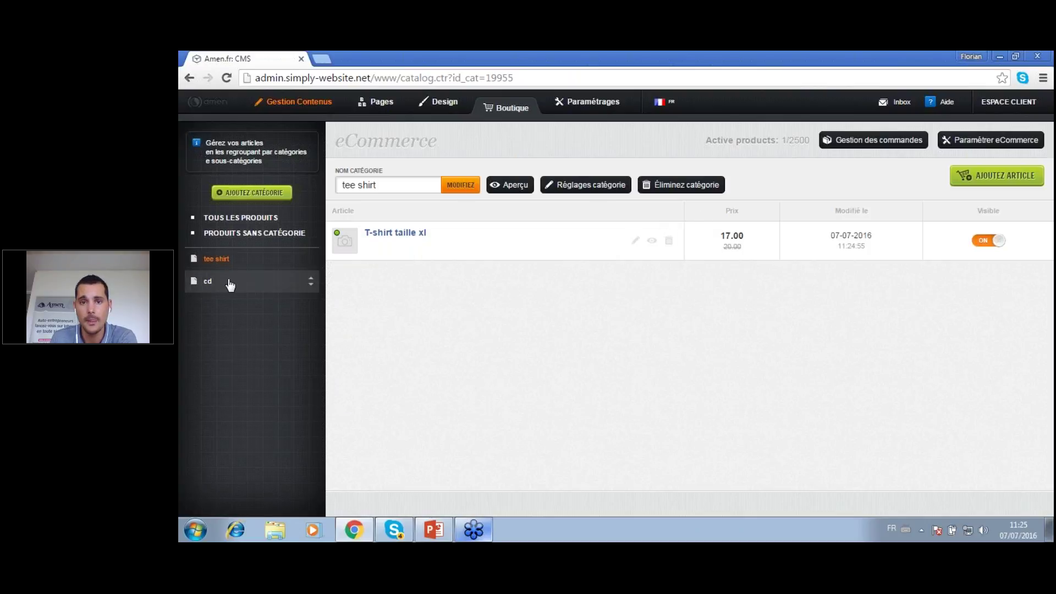
pyautogui.click(256, 288)
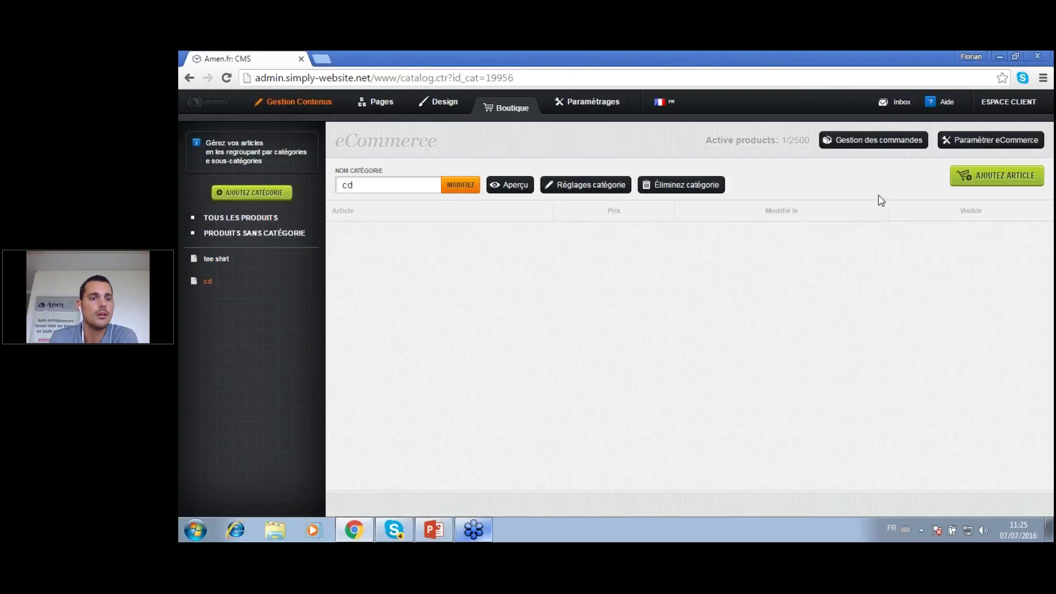
pyautogui.click(999, 176)
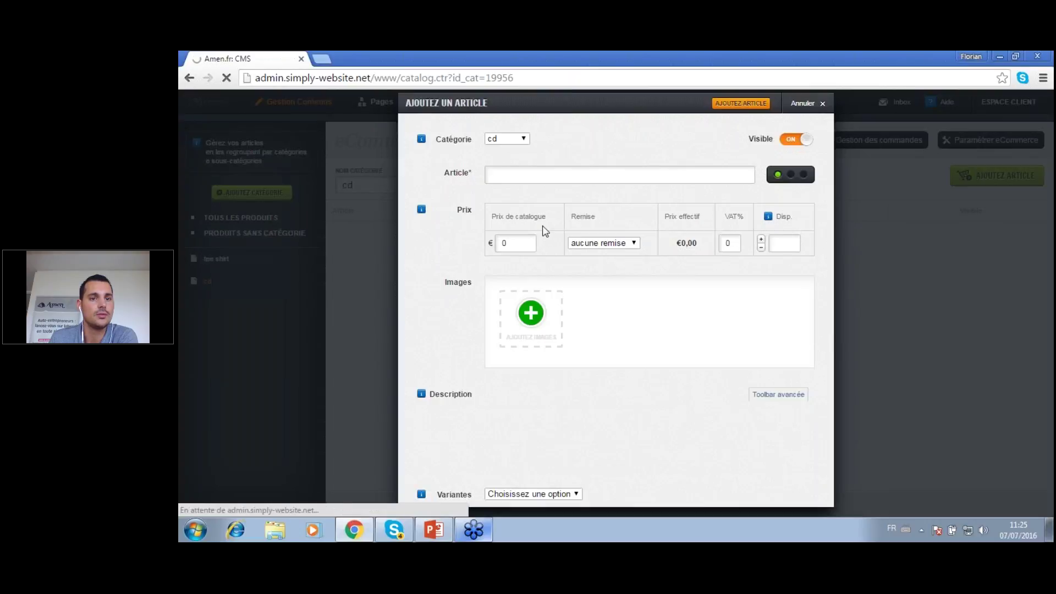
pyautogui.click(821, 105)
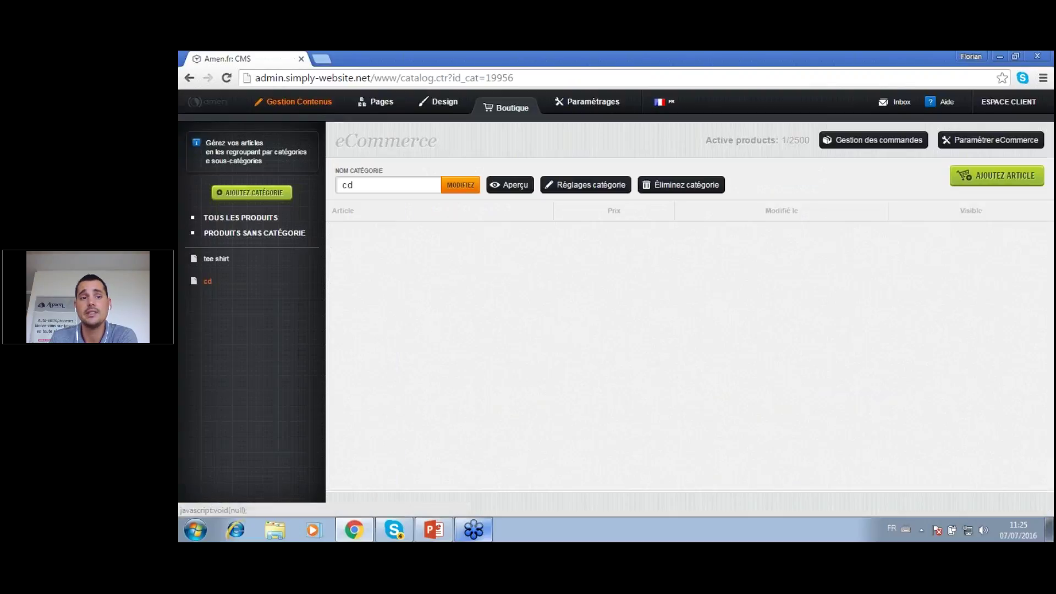
# Preview the tee shirt category on the website's Shop page and look over its product listing
pyautogui.click(225, 264)
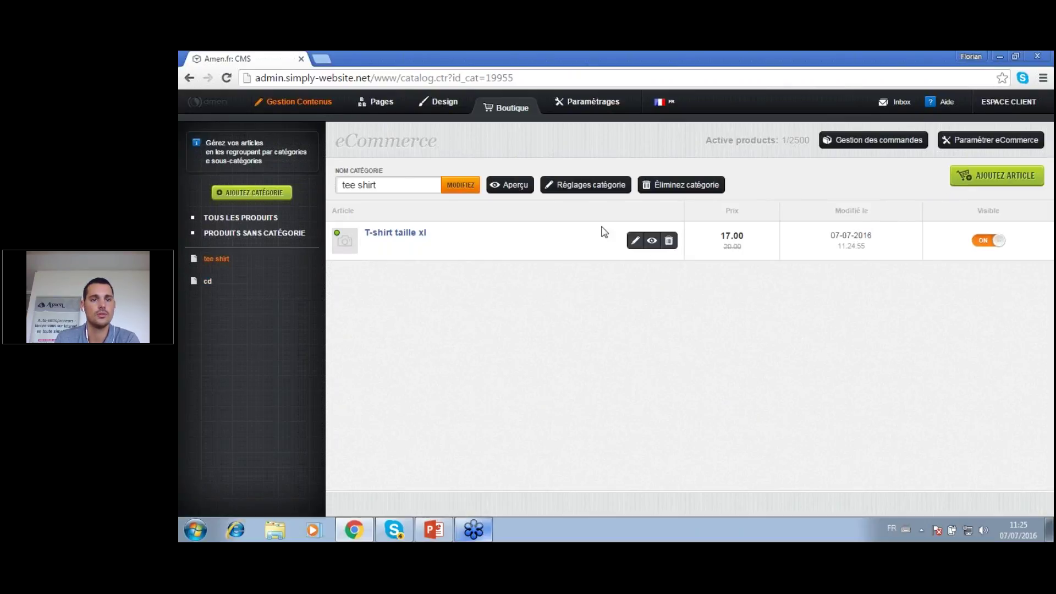
pyautogui.click(522, 186)
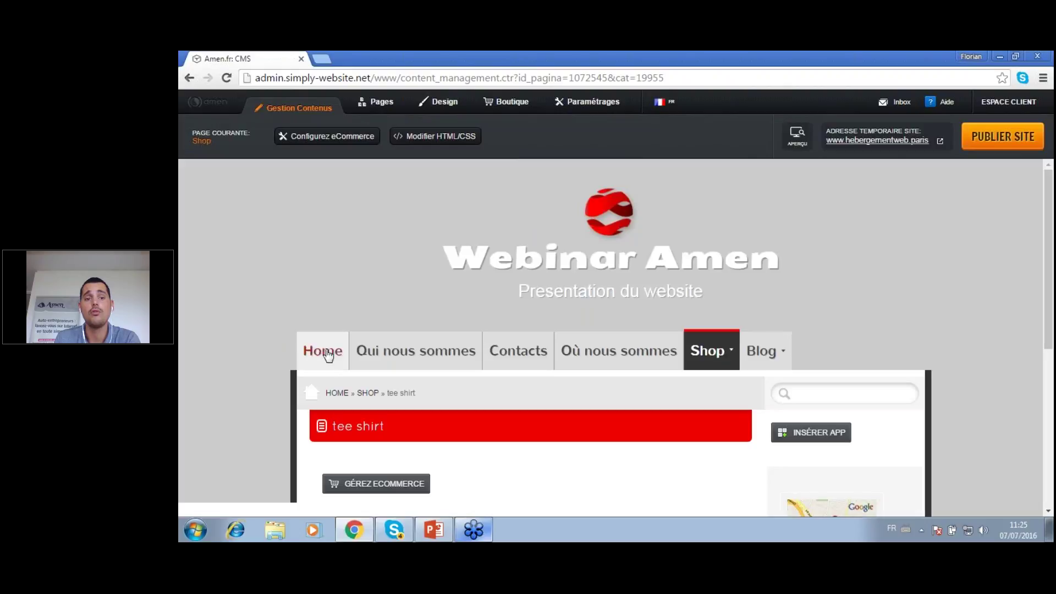
pyautogui.moveTo(708, 361)
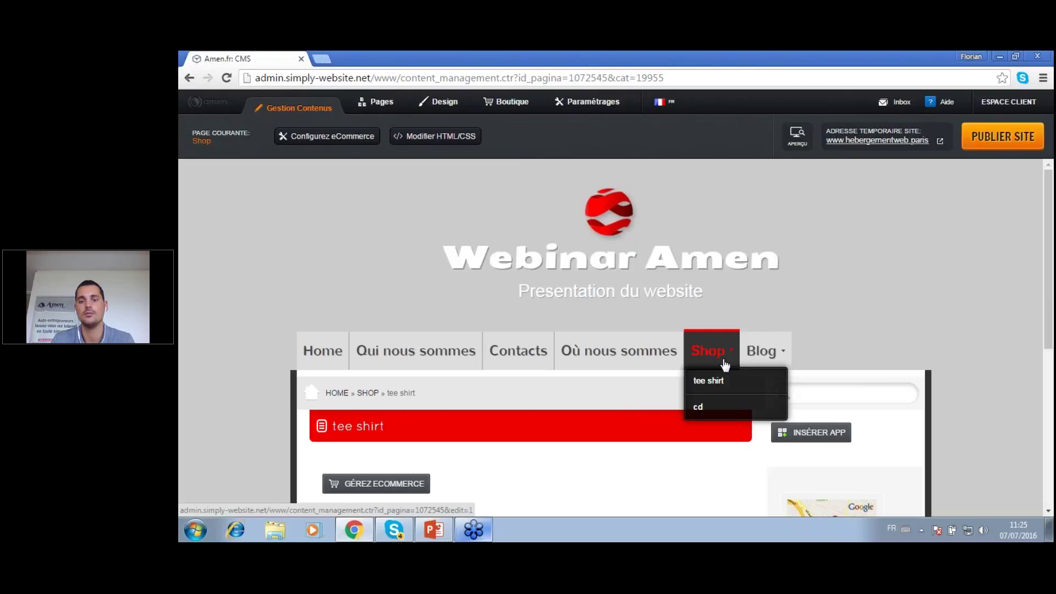
pyautogui.click(723, 388)
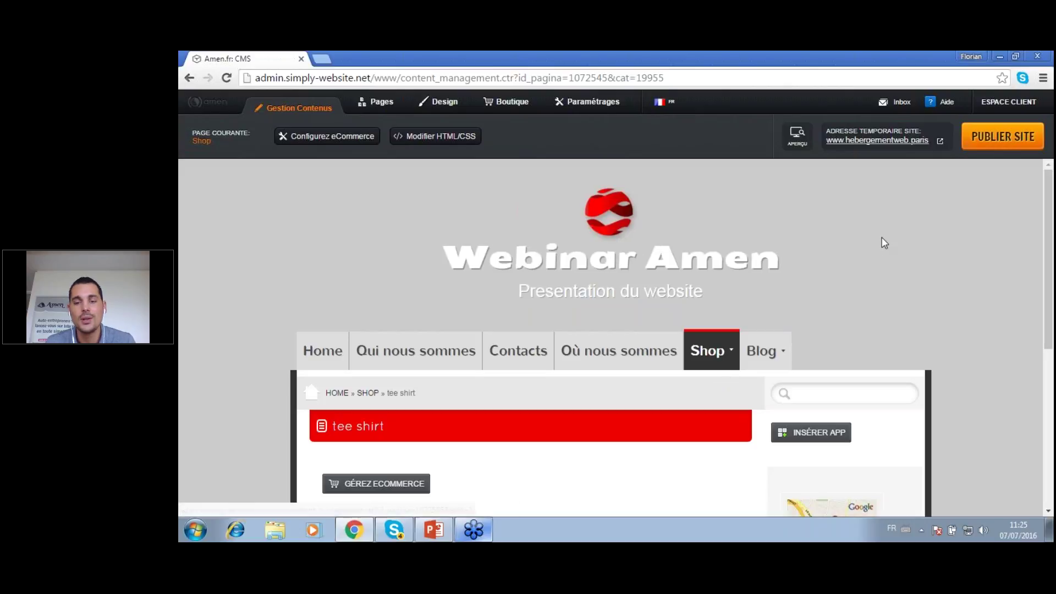
pyautogui.scroll(-3, 882, 241)
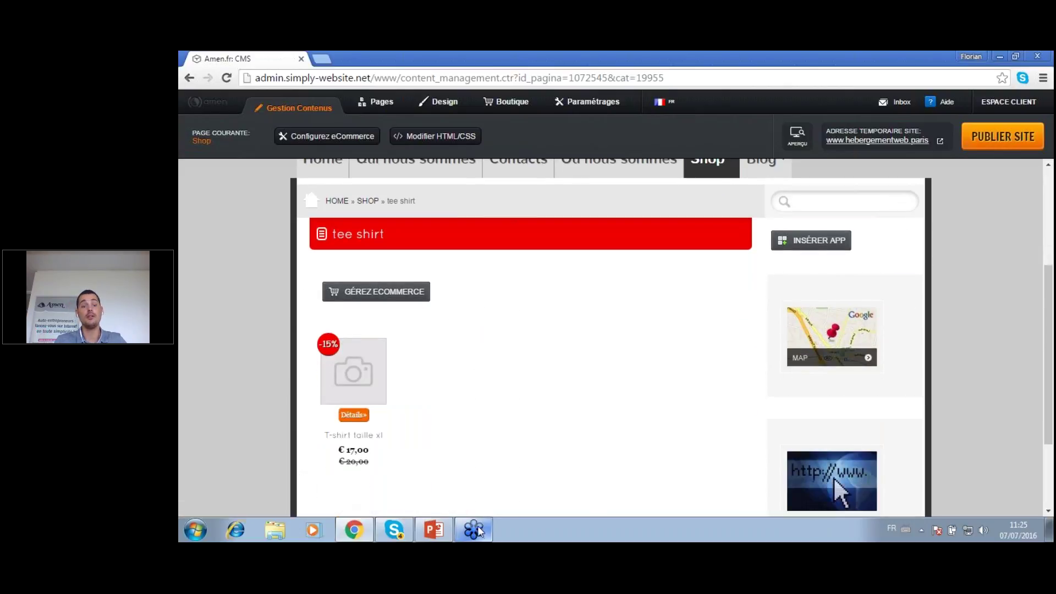
# Open the details of the T-shirt taille xl product and examine its product page
pyautogui.click(358, 419)
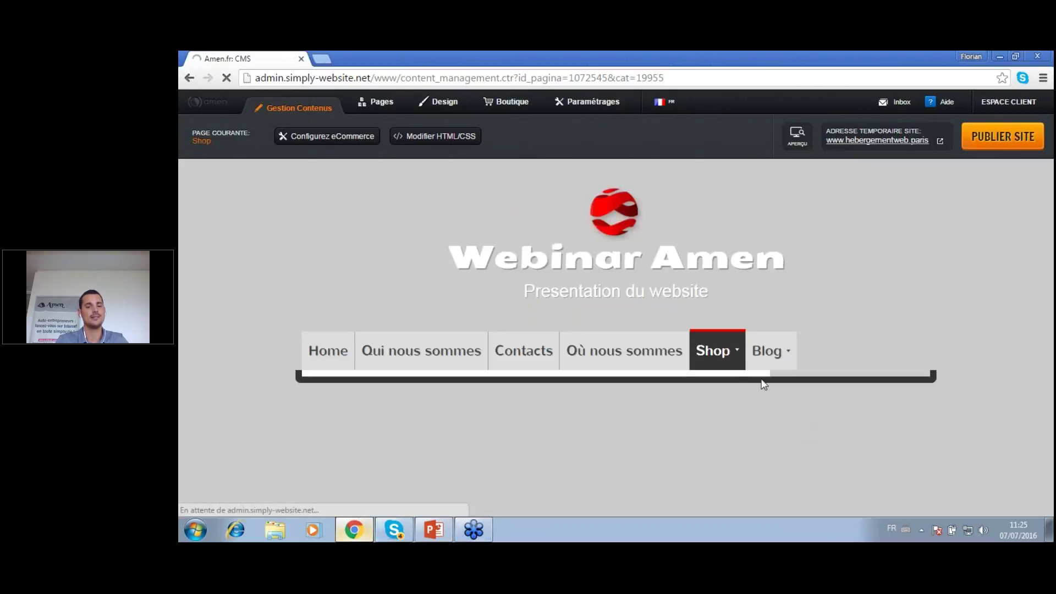
pyautogui.scroll(-2, 550, 440)
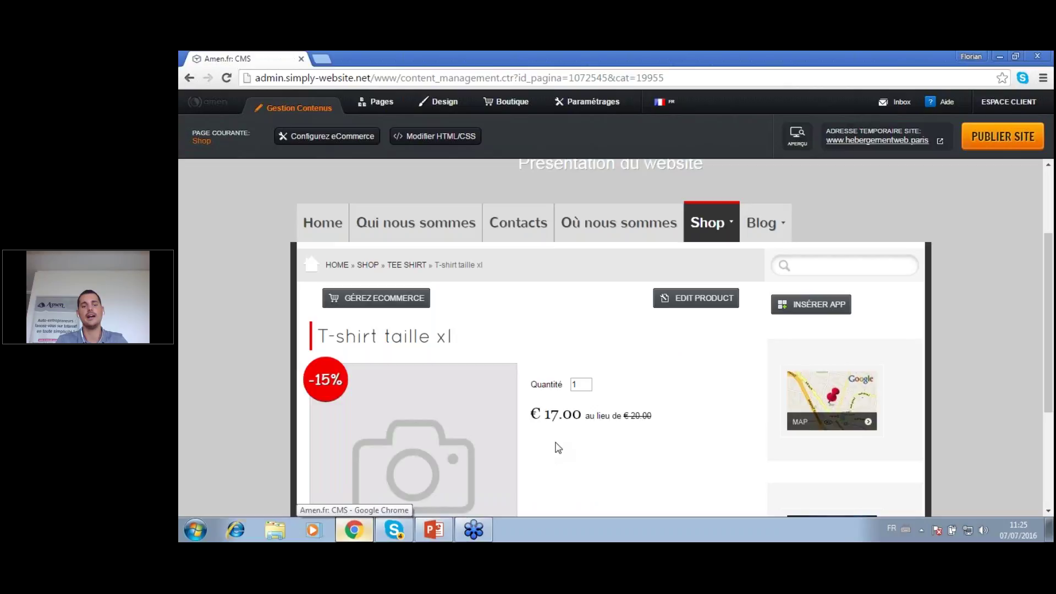
pyautogui.scroll(-1, 557, 429)
pyautogui.scroll(-2, 715, 436)
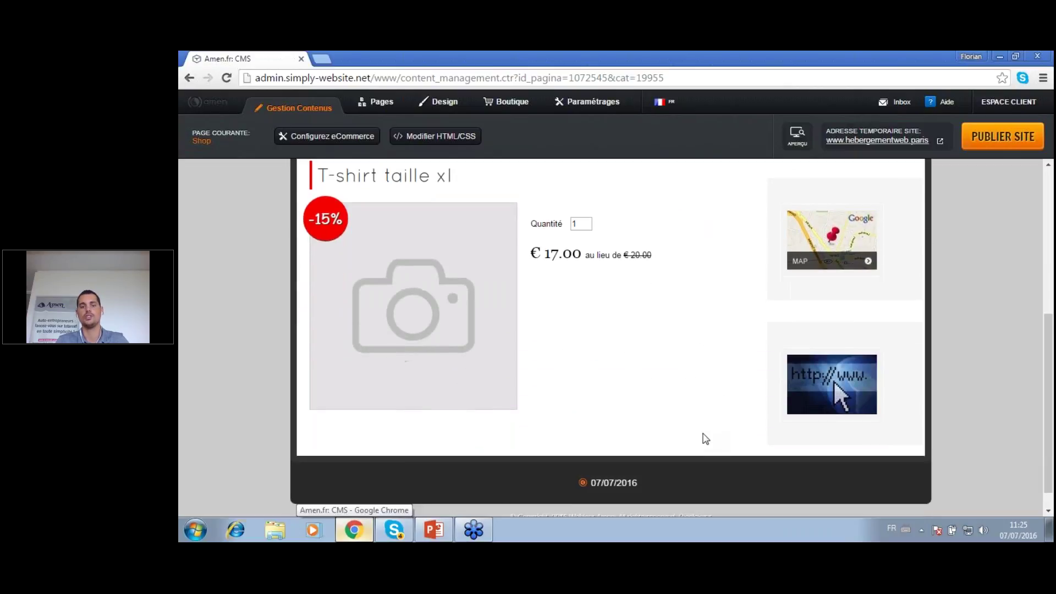
pyautogui.scroll(3, 618, 332)
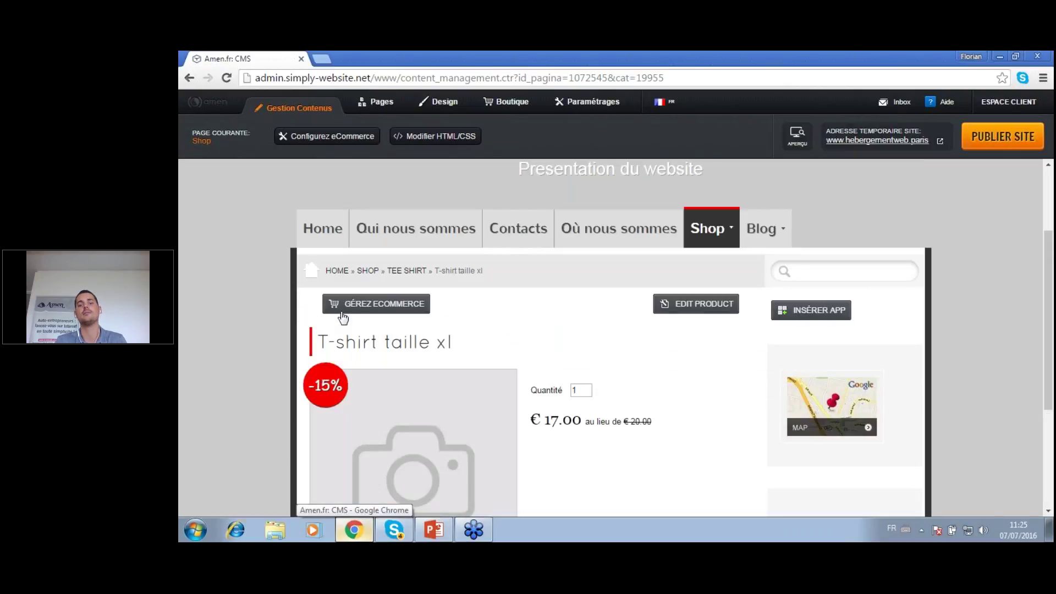
# Open the eCommerce management area, look at the list of shop orders, and return to the product catalogue
pyautogui.click(404, 311)
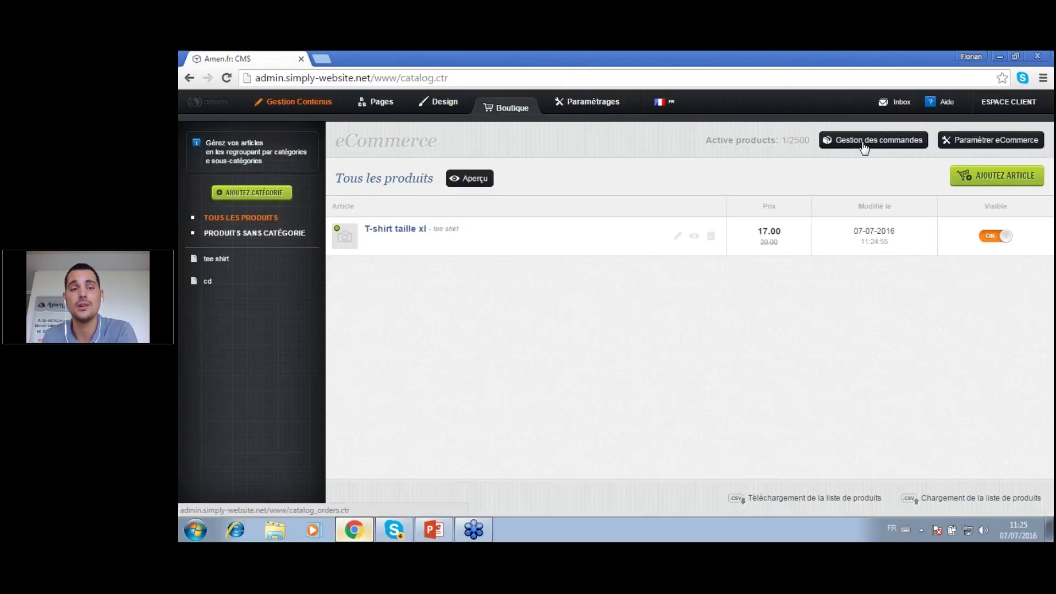
pyautogui.moveTo(808, 142)
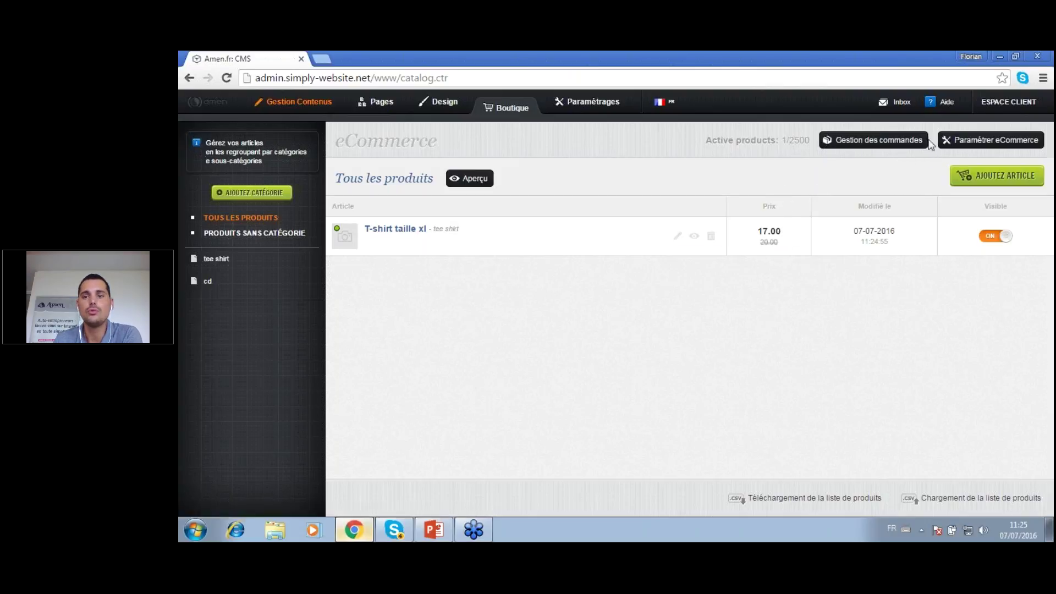
pyautogui.click(873, 142)
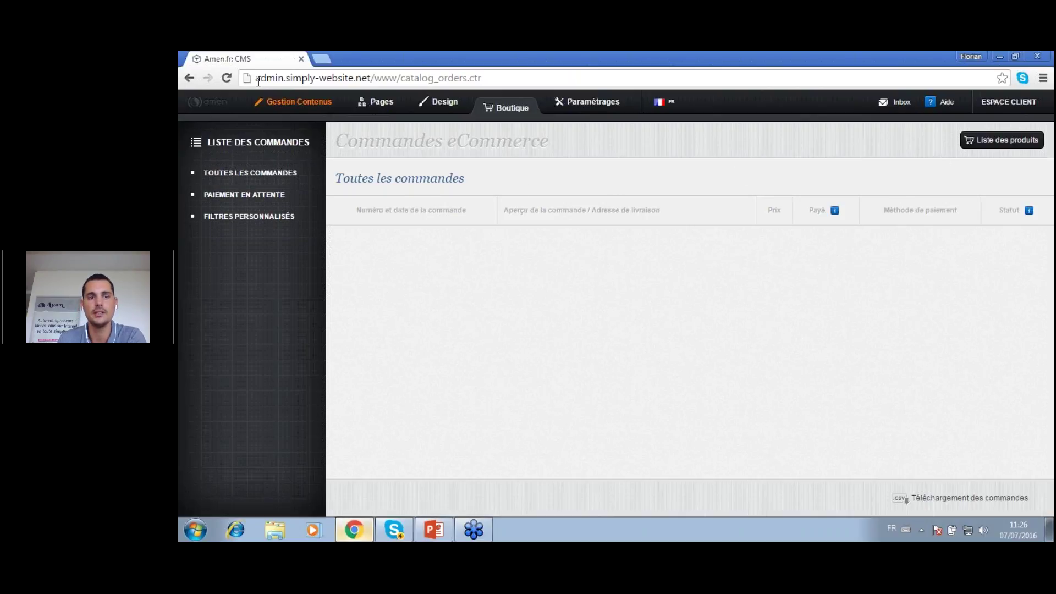
pyautogui.click(196, 77)
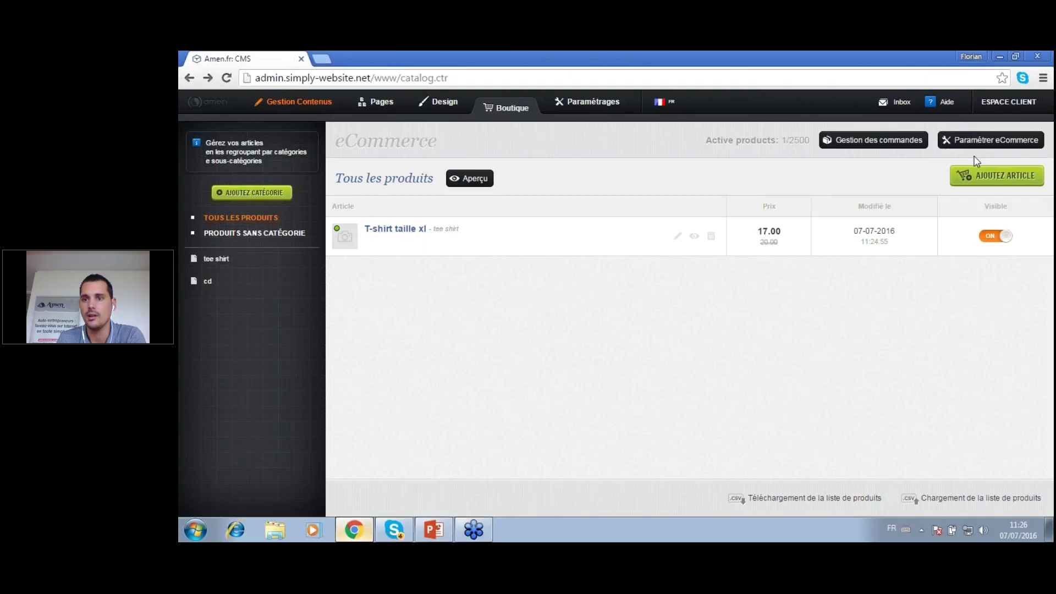
# Open the eCommerce settings and review the layout options and the additional information fields, including the terms and conditions message
pyautogui.click(1005, 144)
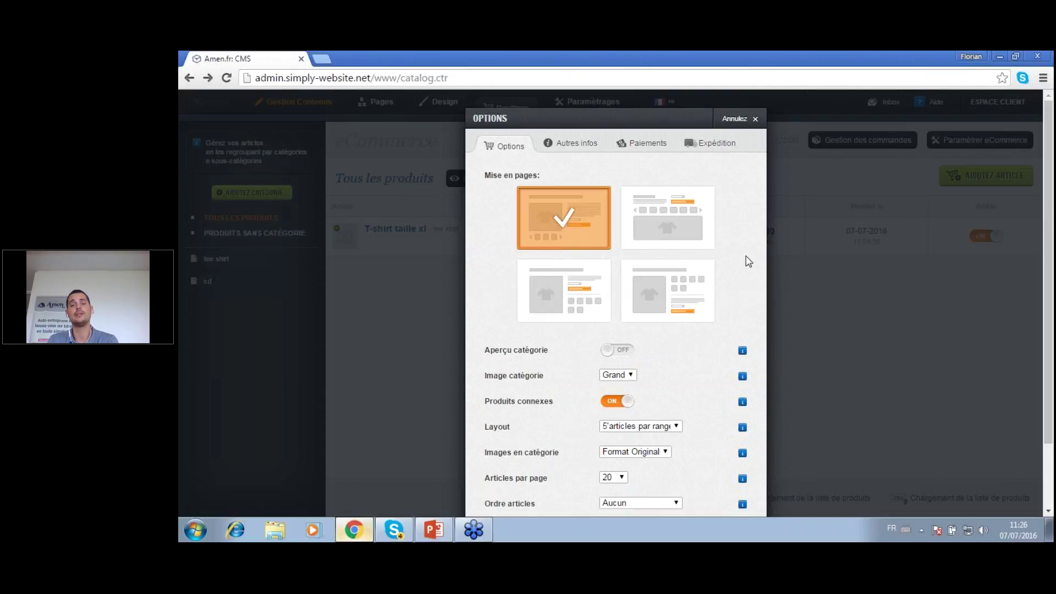
pyautogui.scroll(-1, 452, 368)
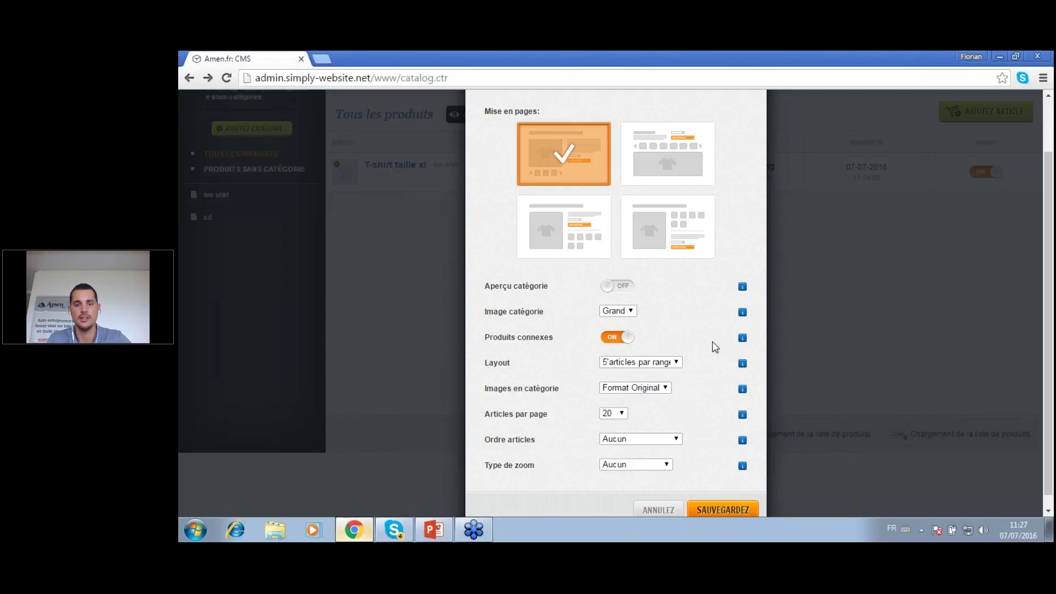
pyautogui.scroll(2, 711, 342)
pyautogui.click(596, 142)
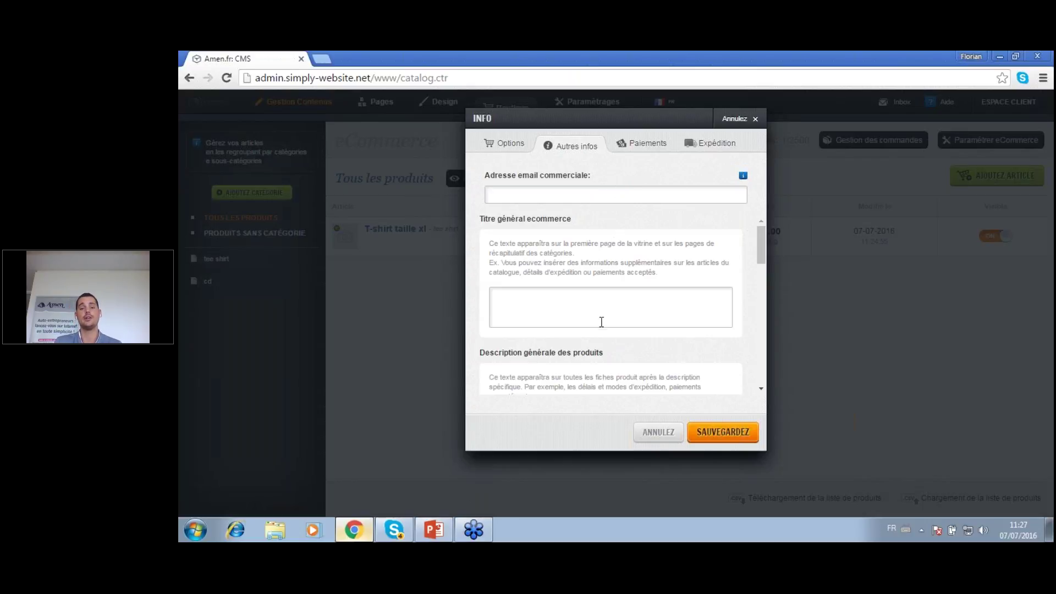
pyautogui.moveTo(762, 242); pyautogui.dragTo(760, 308)
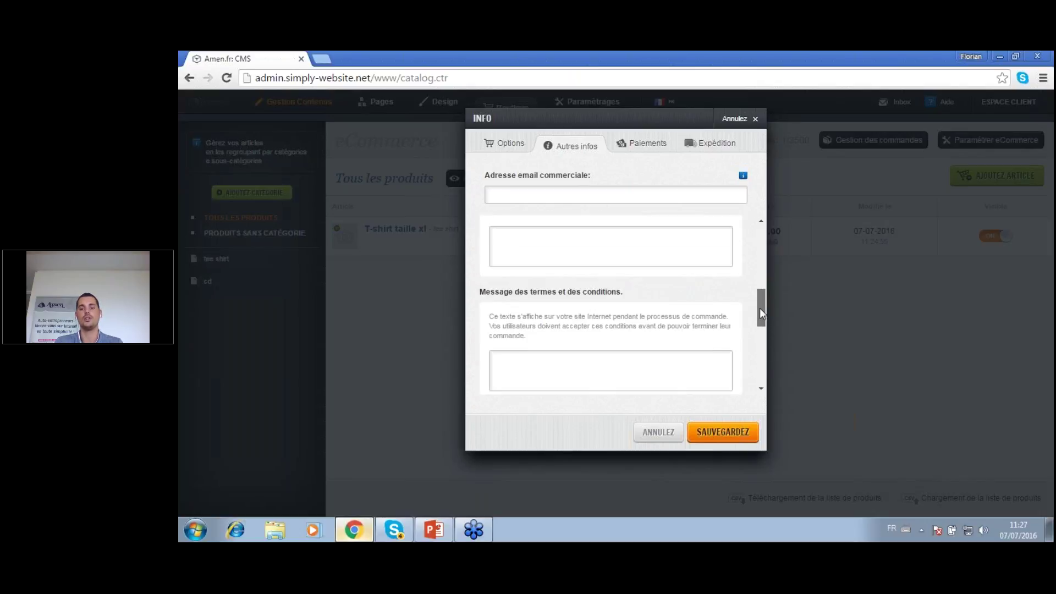
# Enable PayPal account and bank transfer as payment methods in the shop's payment settings, leaving their detail fields empty
pyautogui.click(659, 150)
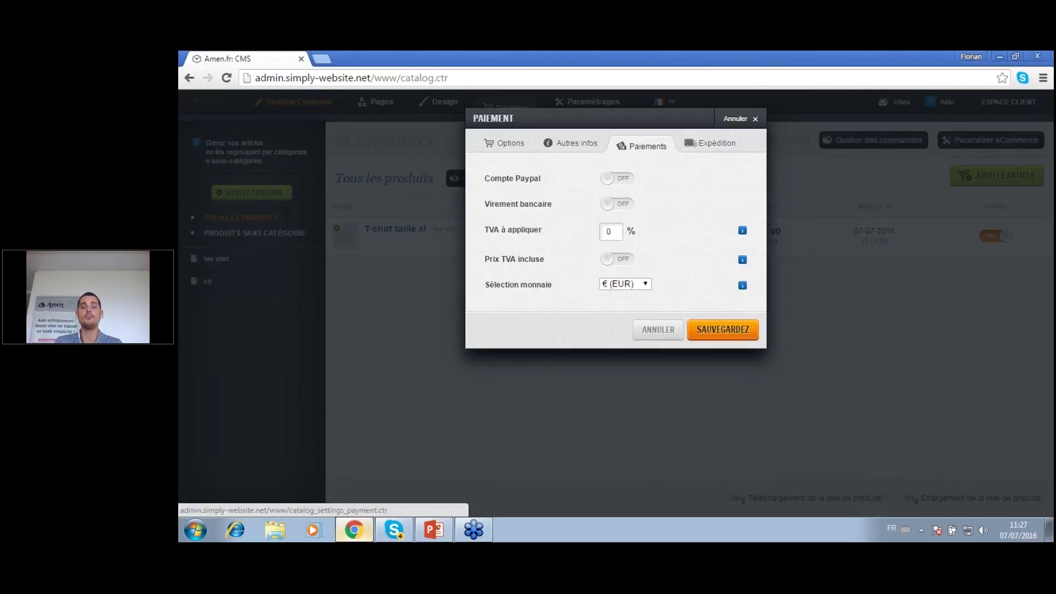
pyautogui.click(626, 179)
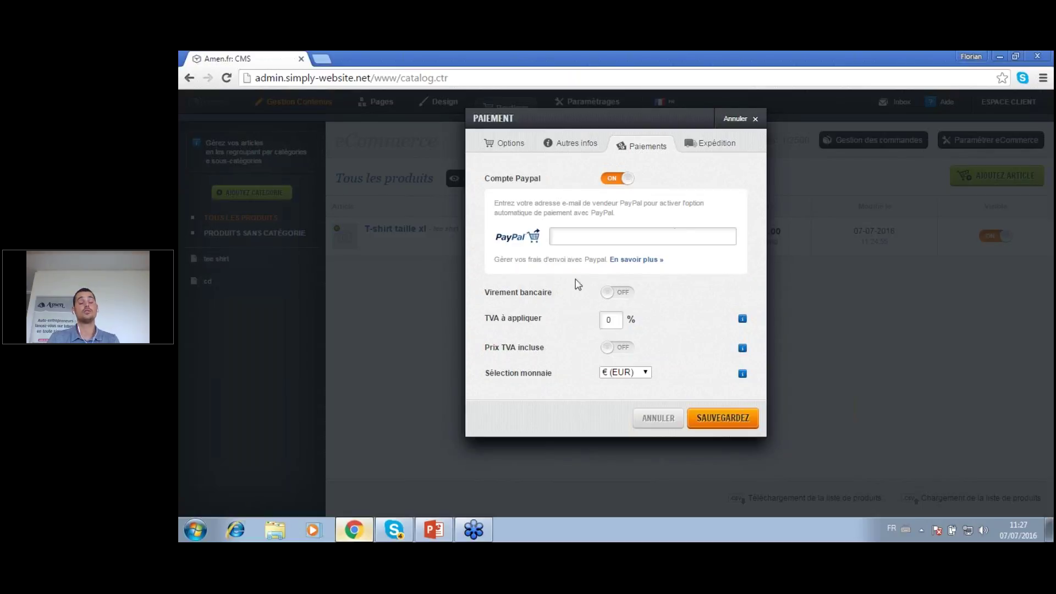
pyautogui.click(618, 297)
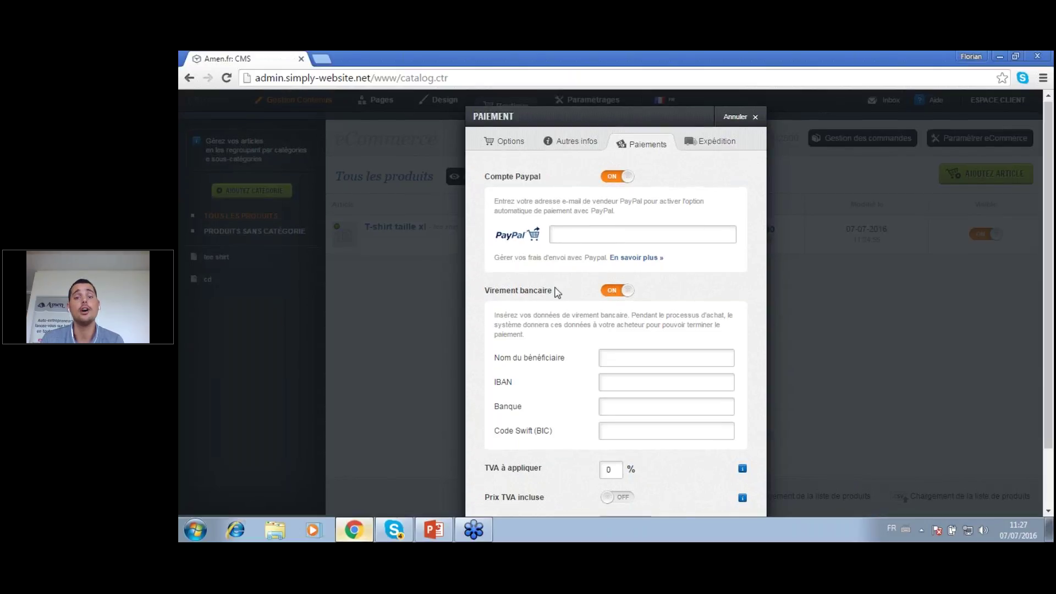
pyautogui.scroll(-2, 572, 286)
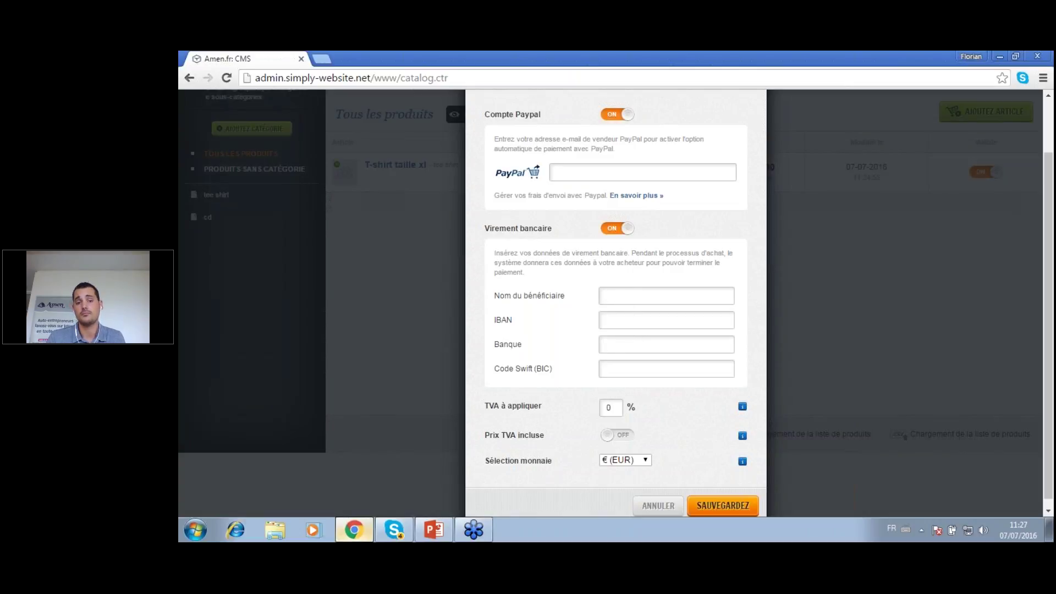
pyautogui.click(600, 320)
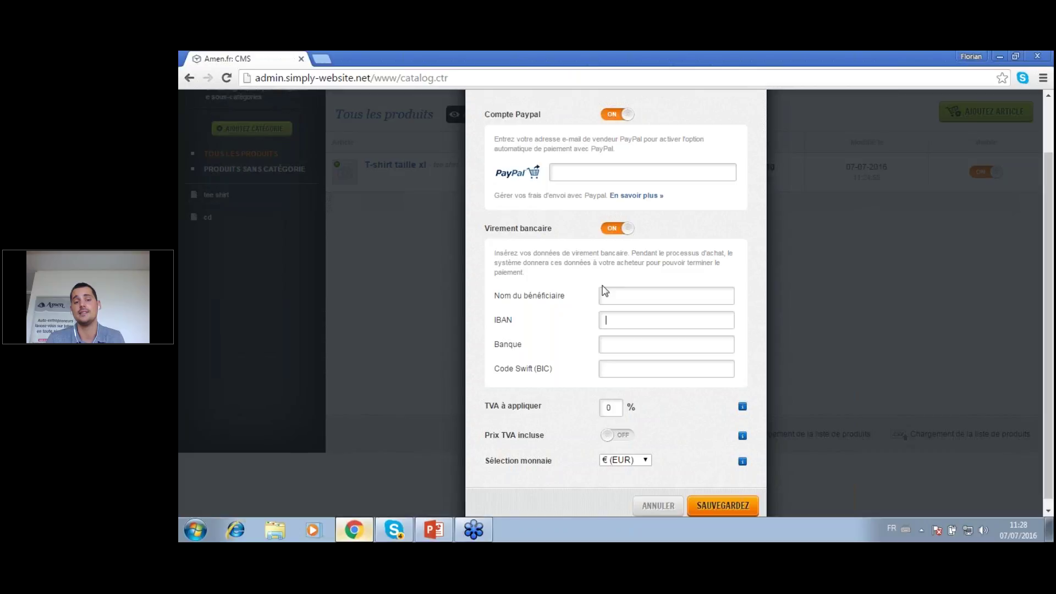
# Check the currency choices, keep € (EUR), and save the modified payment settings
pyautogui.scroll(-1, 633, 352)
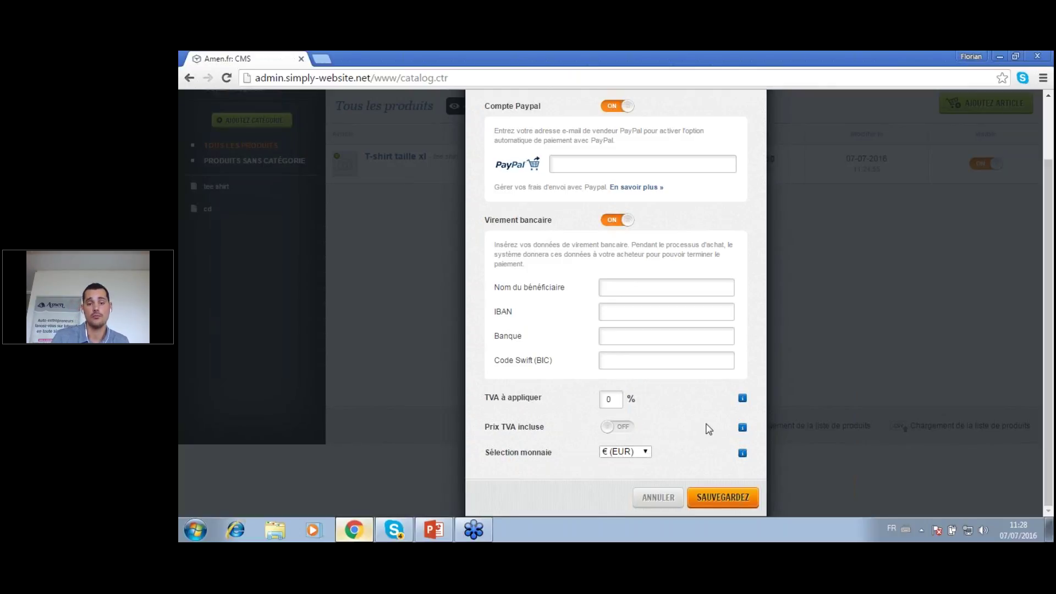
pyautogui.click(648, 452)
pyautogui.click(649, 453)
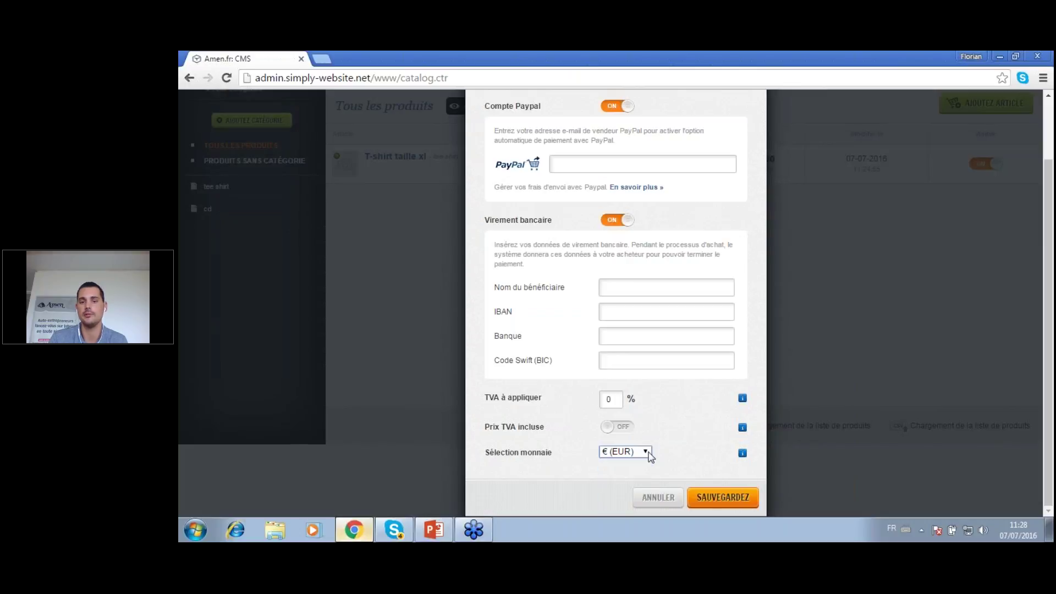
pyautogui.scroll(2, 714, 173)
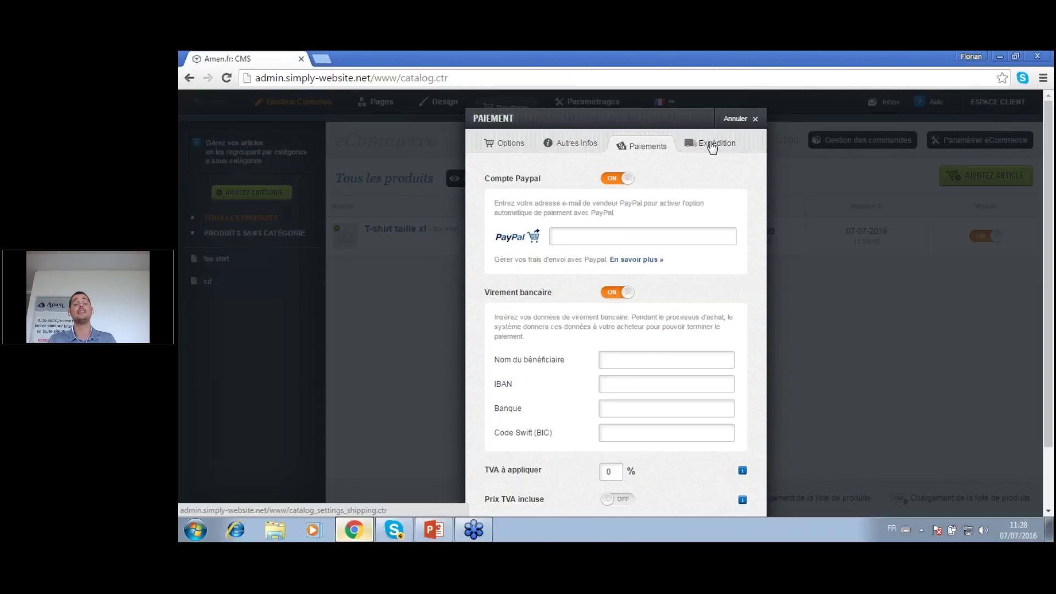
pyautogui.click(711, 144)
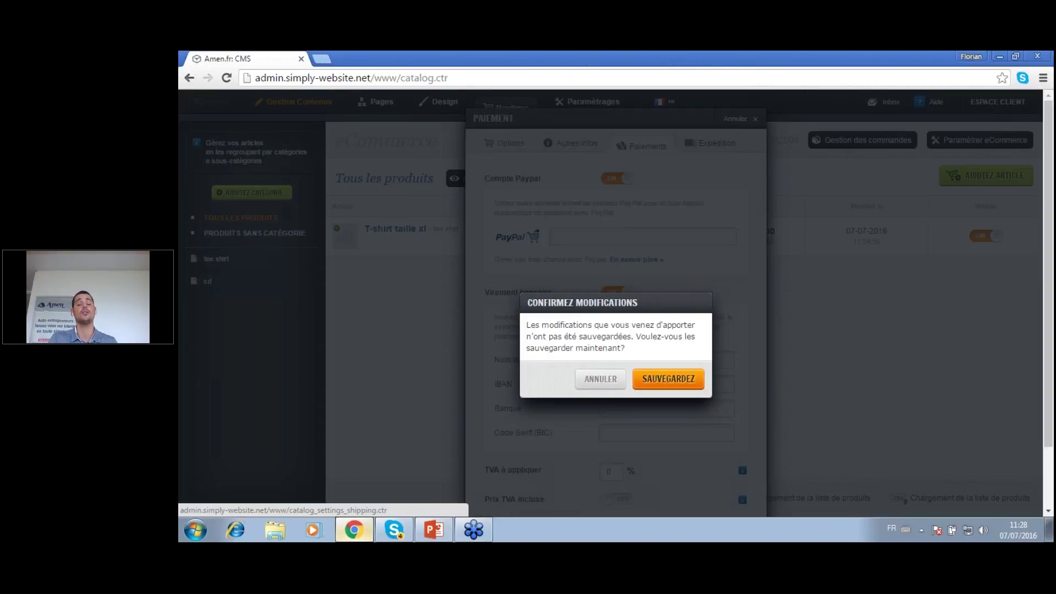
pyautogui.click(676, 382)
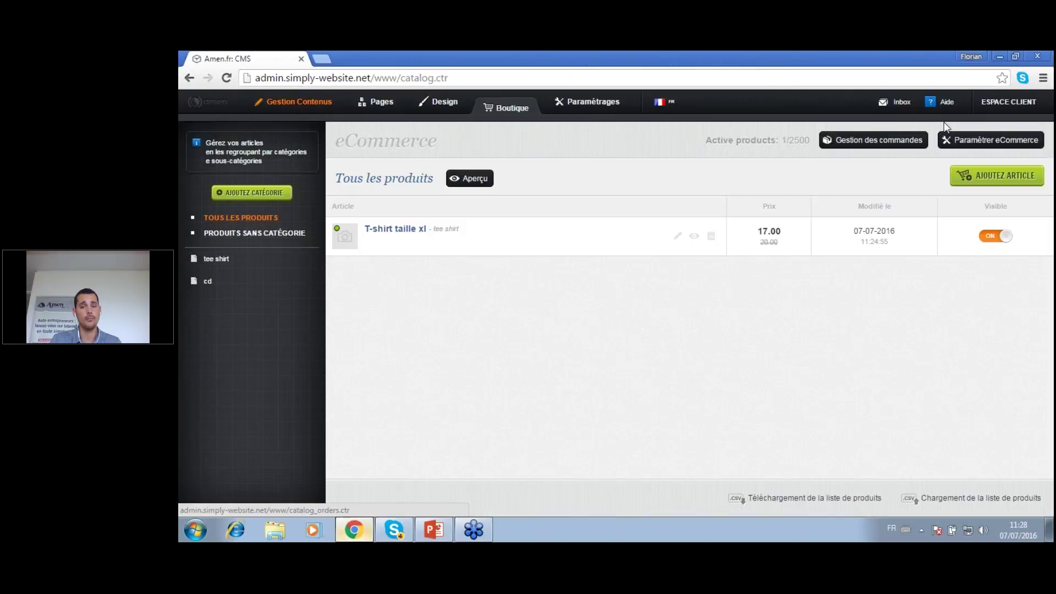
# Add a Colissimo shipping method with a price of 4 in the eCommerce shipping settings and save it
pyautogui.click(972, 144)
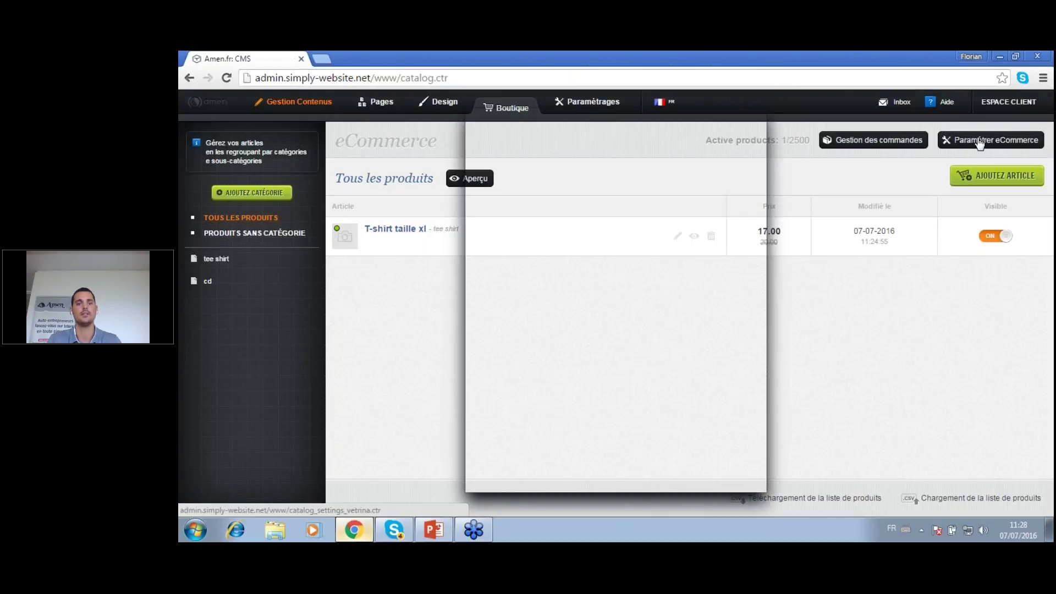
pyautogui.click(719, 152)
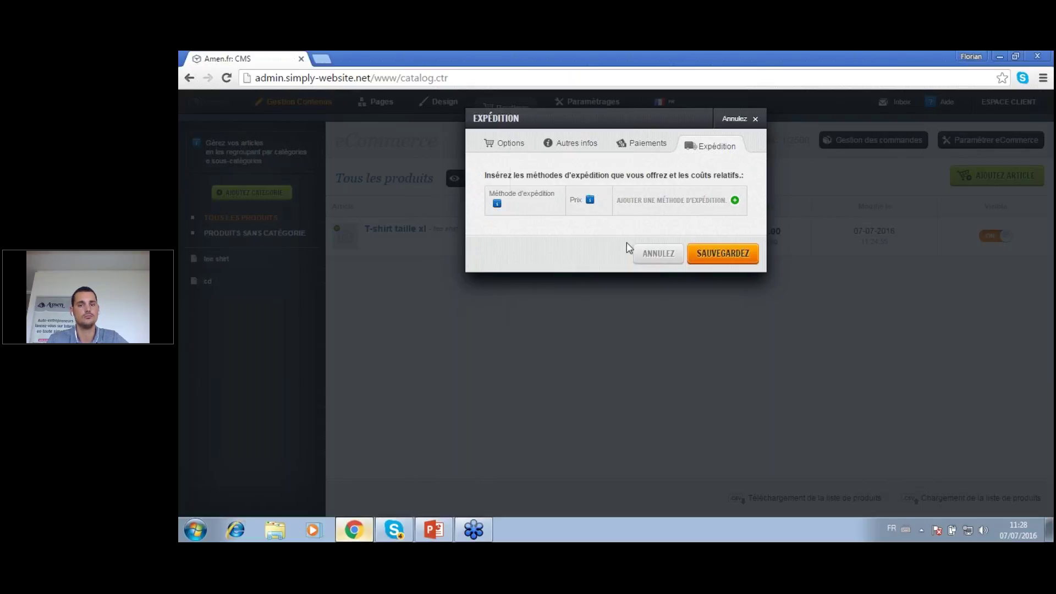
pyautogui.click(711, 204)
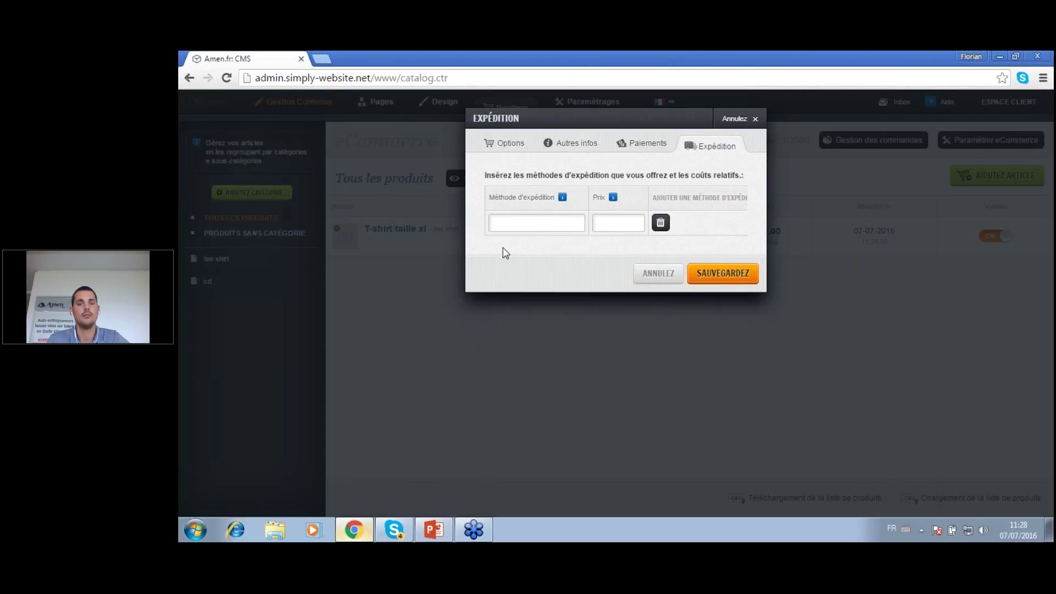
pyautogui.write('Colissimo')
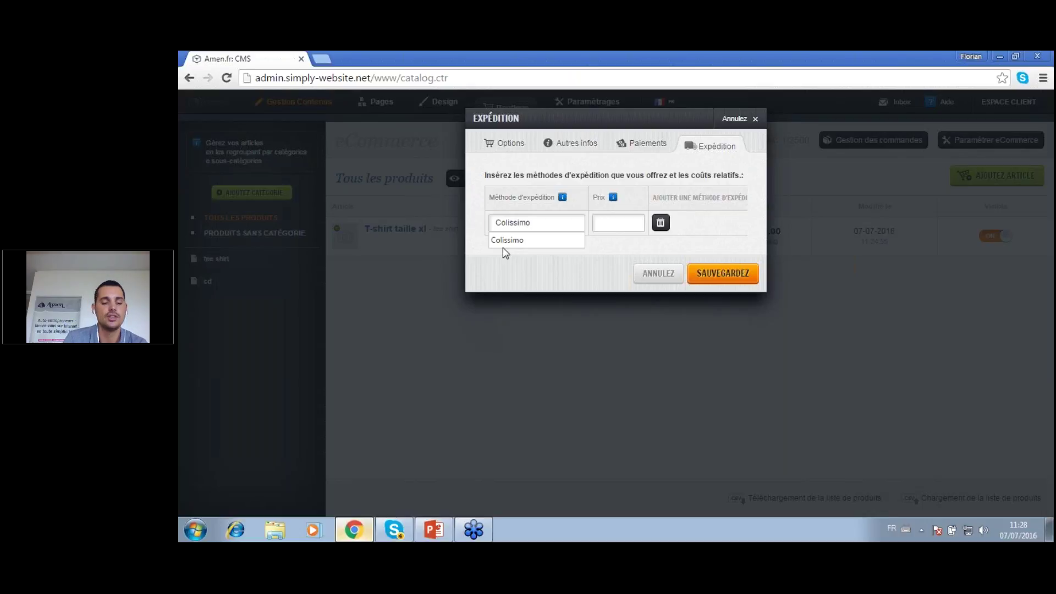
pyautogui.click(528, 234)
pyautogui.click(632, 223)
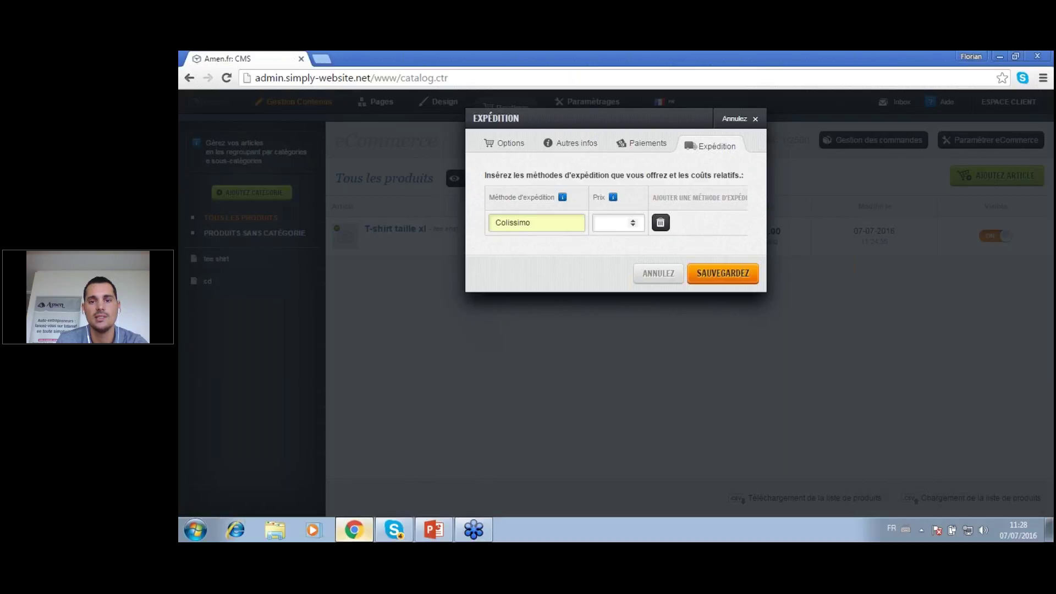
pyautogui.write('4')
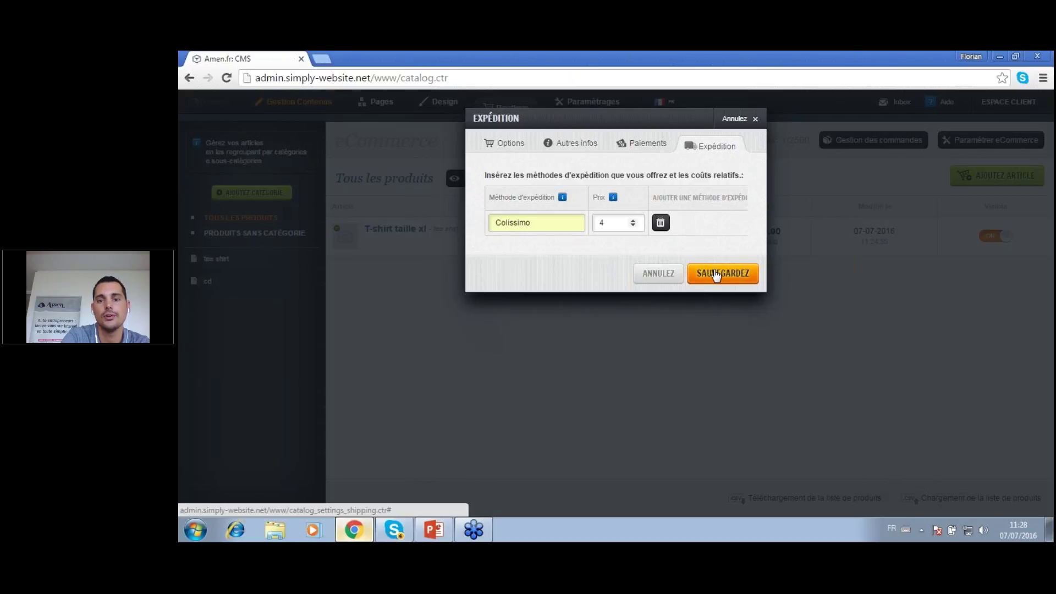
pyautogui.click(733, 281)
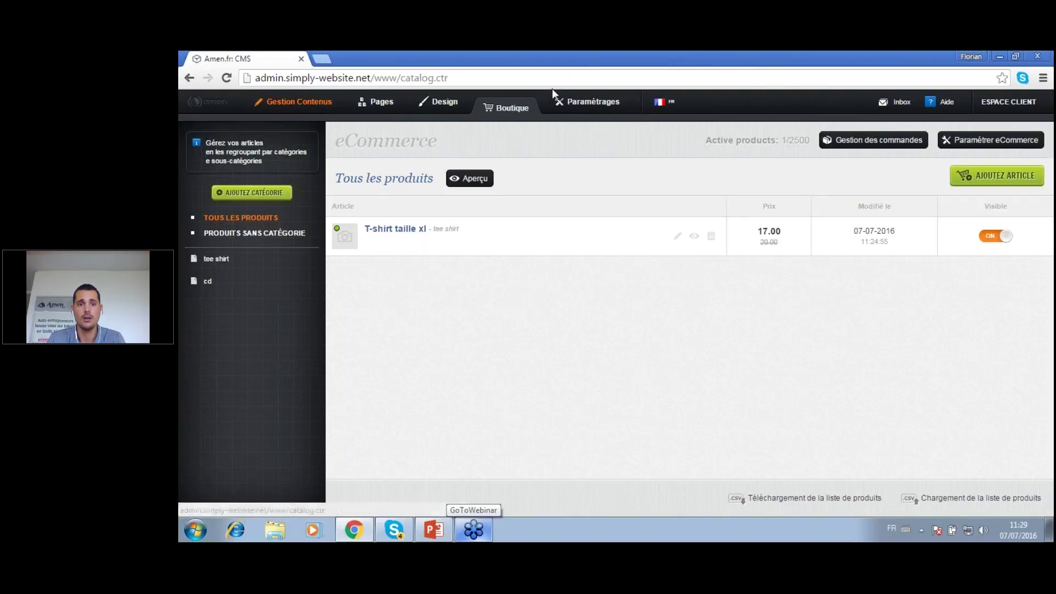
# Examine the website's general settings, covering the site title, description, cookie policy and utility options
pyautogui.click(582, 104)
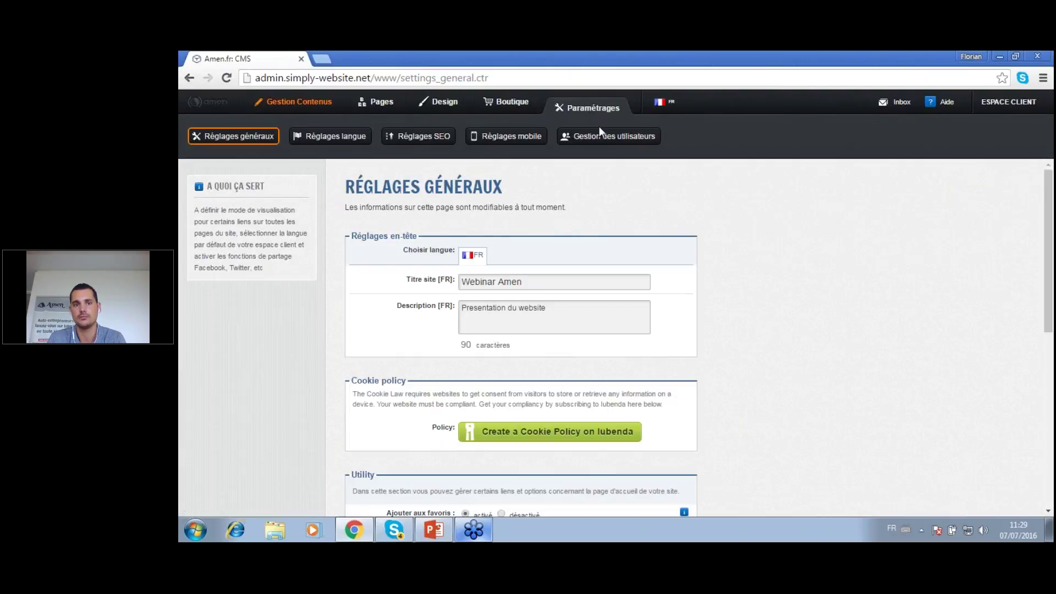
pyautogui.moveTo(552, 282); pyautogui.dragTo(447, 280)
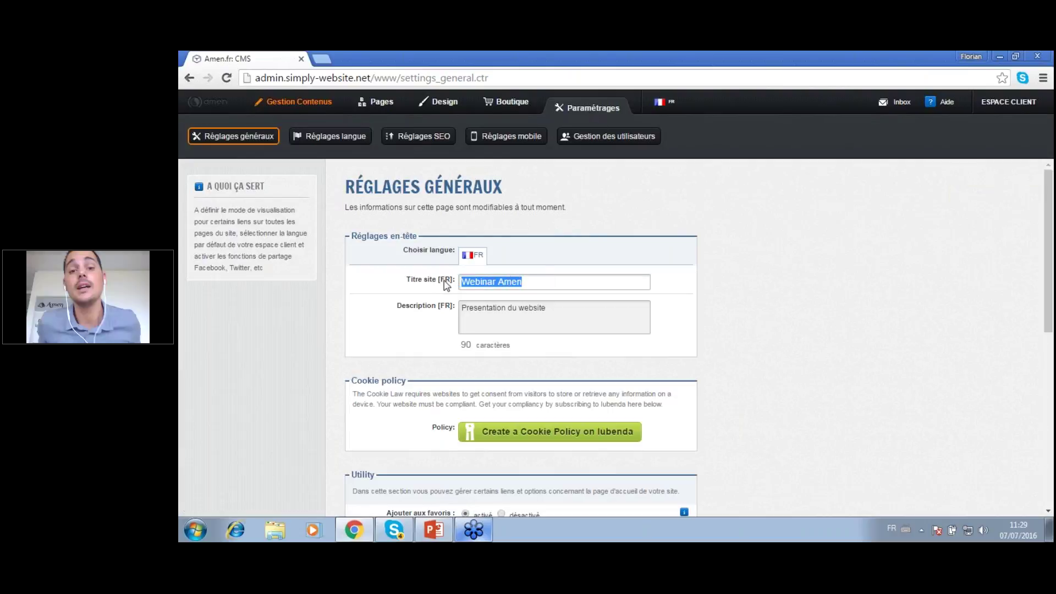
pyautogui.click(847, 331)
pyautogui.moveTo(551, 281); pyautogui.dragTo(490, 281)
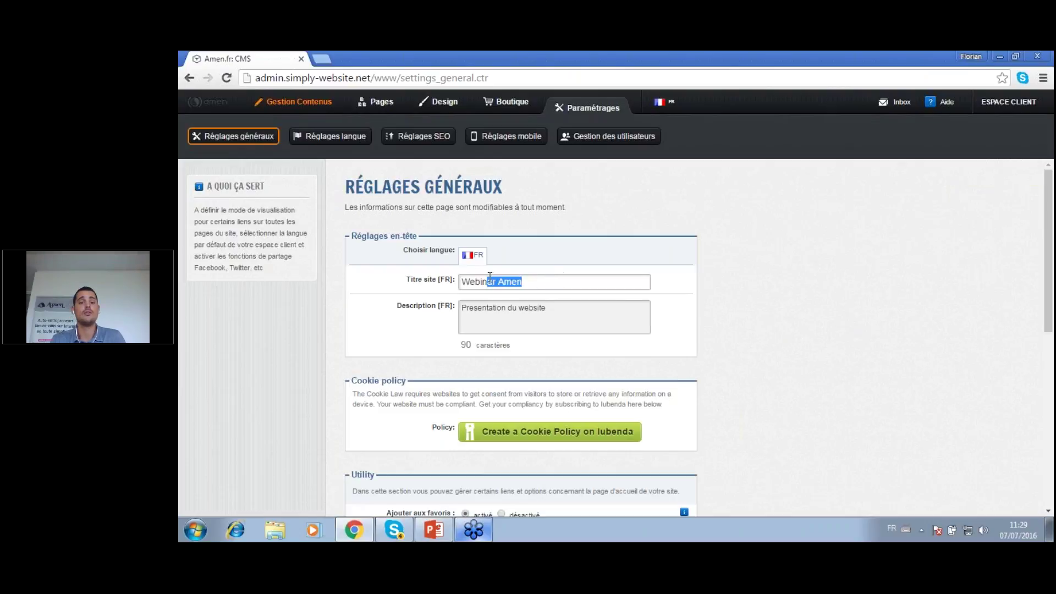
pyautogui.click(770, 357)
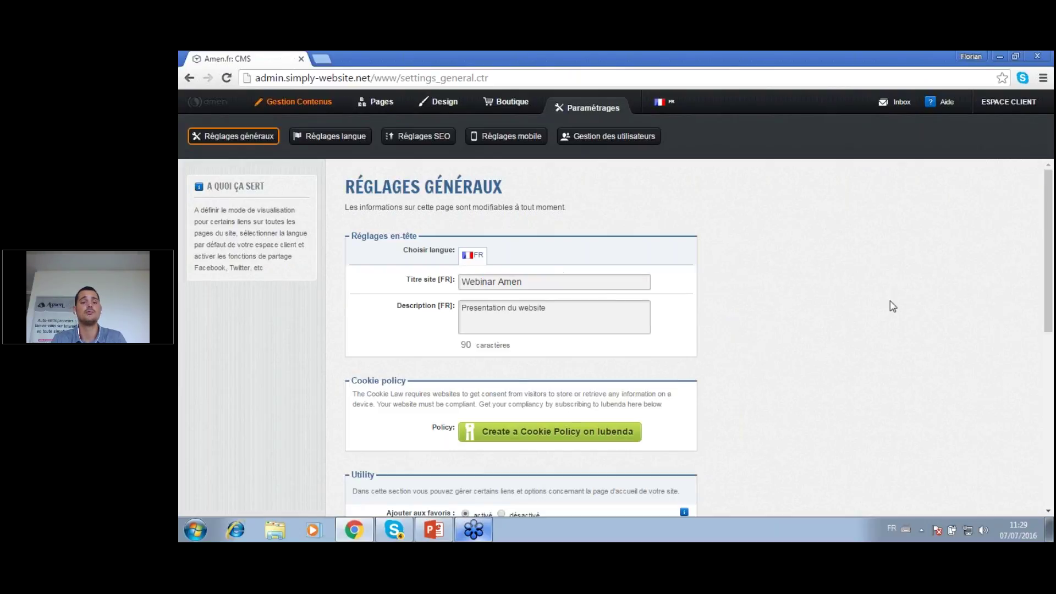
pyautogui.click(575, 330)
pyautogui.click(836, 329)
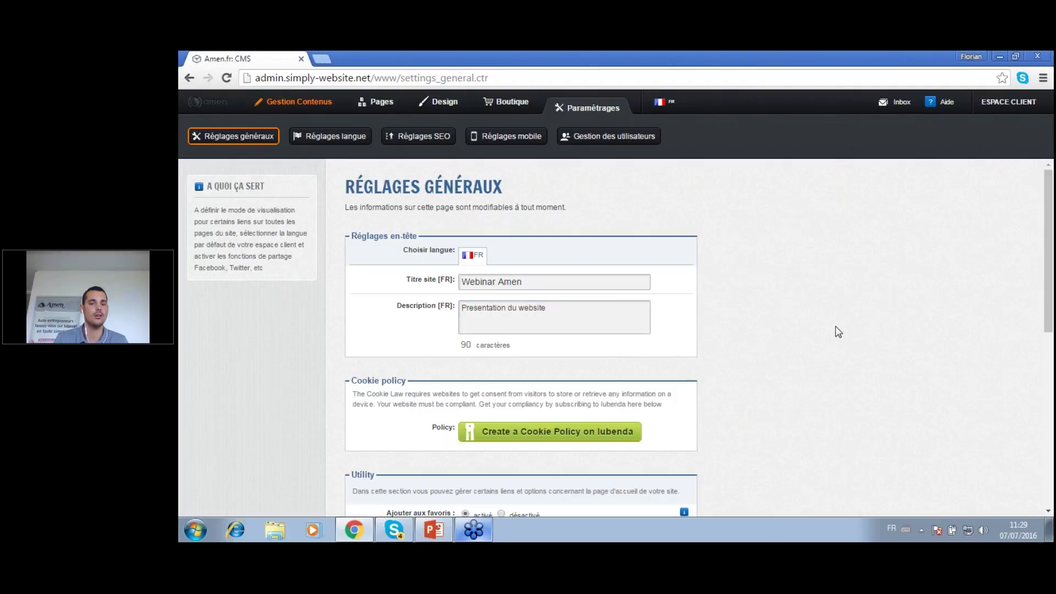
pyautogui.scroll(-1, 836, 332)
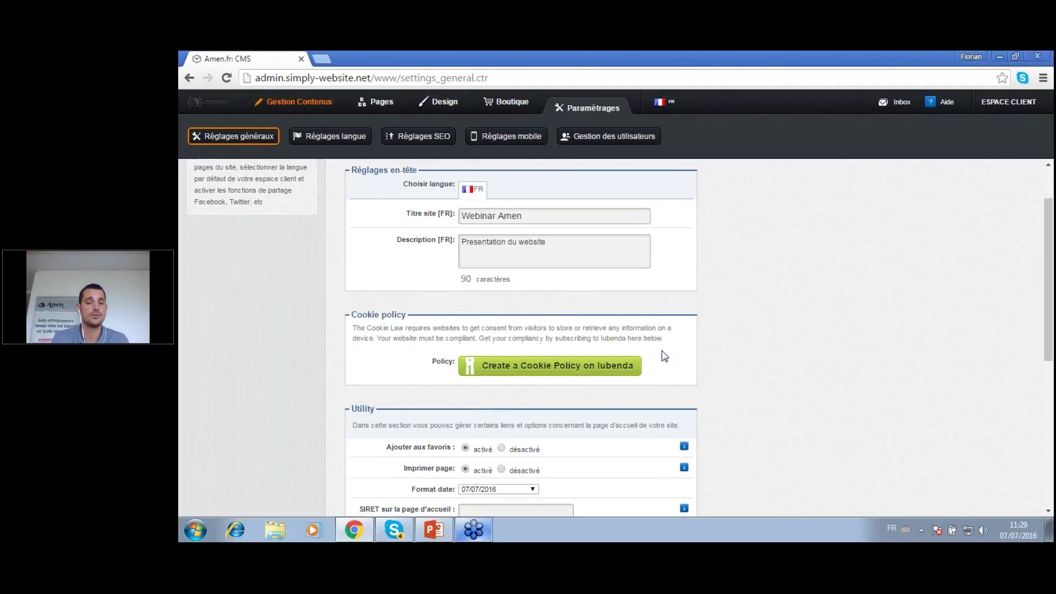
pyautogui.scroll(-1, 815, 369)
pyautogui.scroll(-1, 815, 370)
pyautogui.scroll(-1, 488, 308)
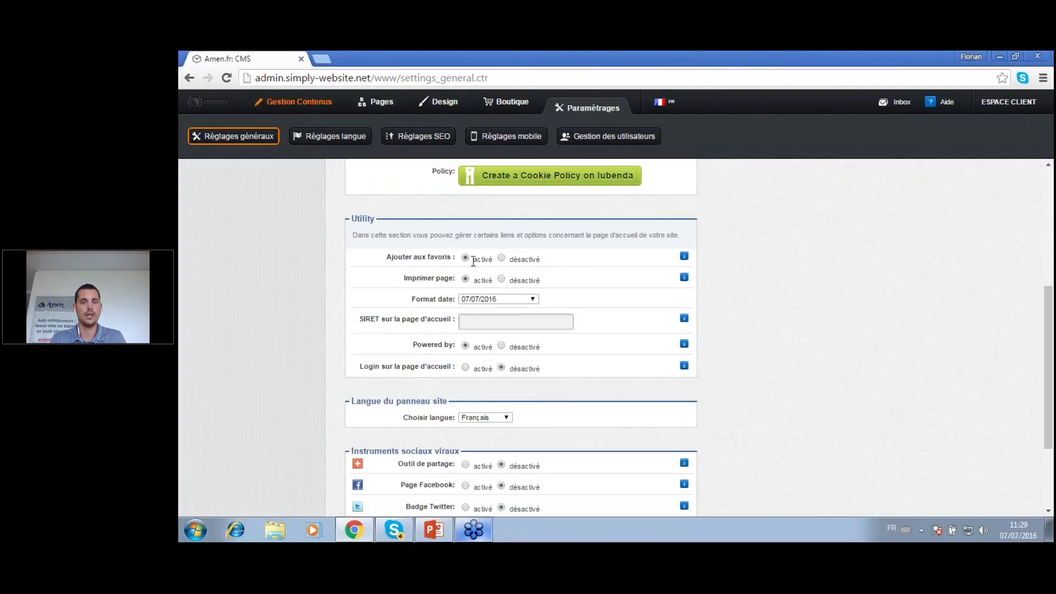
# Activate the Facebook page and the Twitter badge among the site's social sharing tools
pyautogui.scroll(-1, 472, 268)
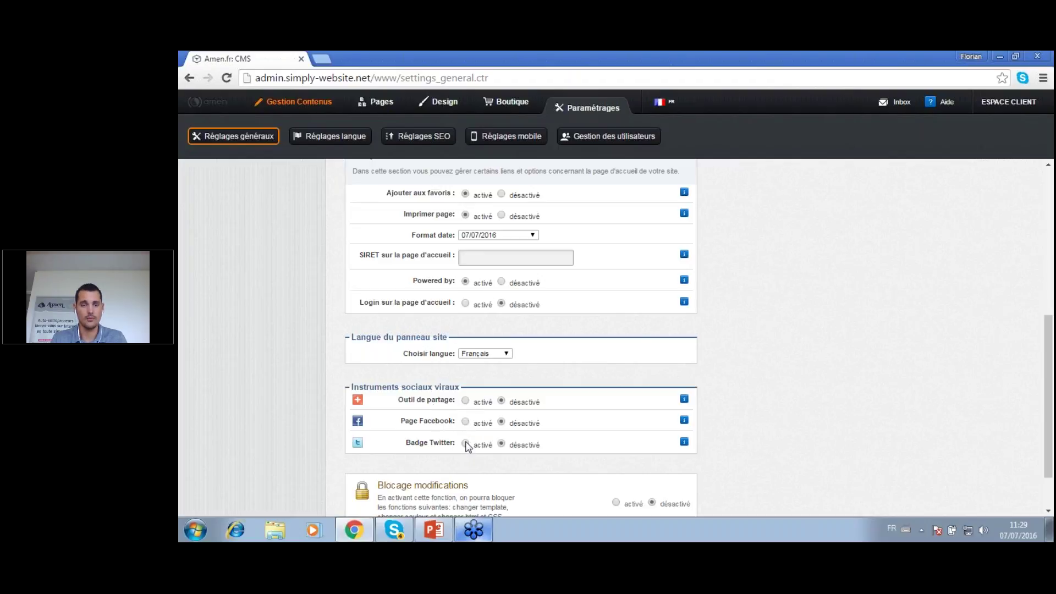
pyautogui.click(465, 422)
pyautogui.scroll(-1, 728, 417)
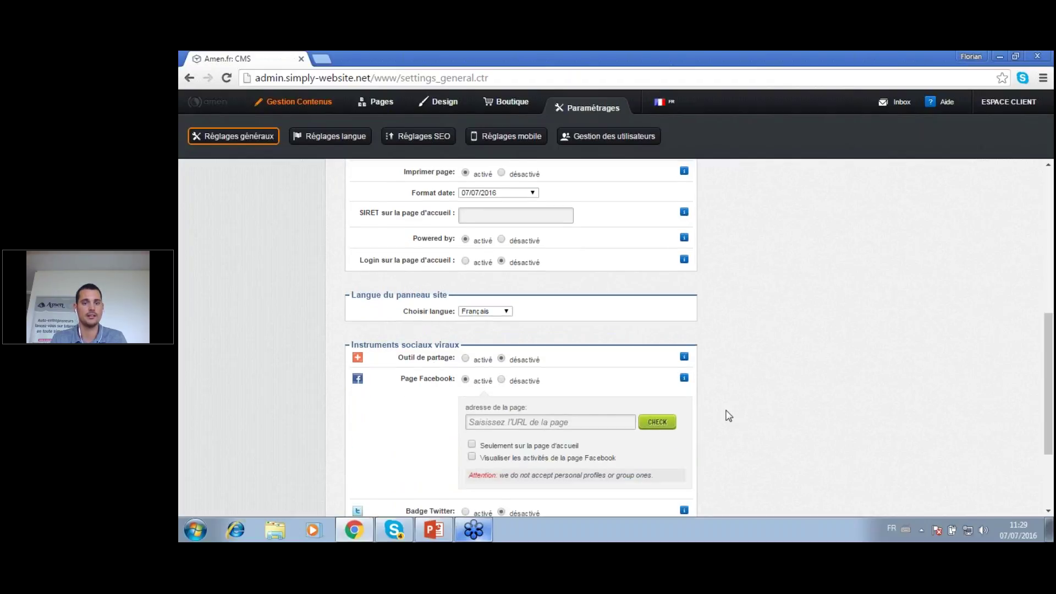
pyautogui.scroll(-2, 728, 417)
pyautogui.click(466, 427)
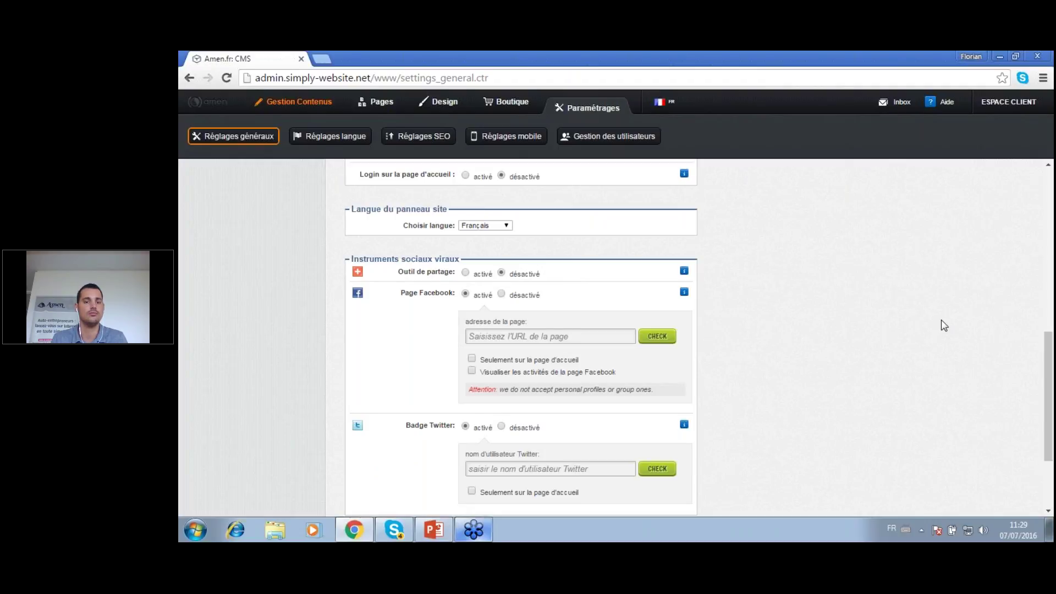
# Open the site's language settings and check the available choices for the default language
pyautogui.scroll(-3, 942, 325)
pyautogui.scroll(12, 774, 318)
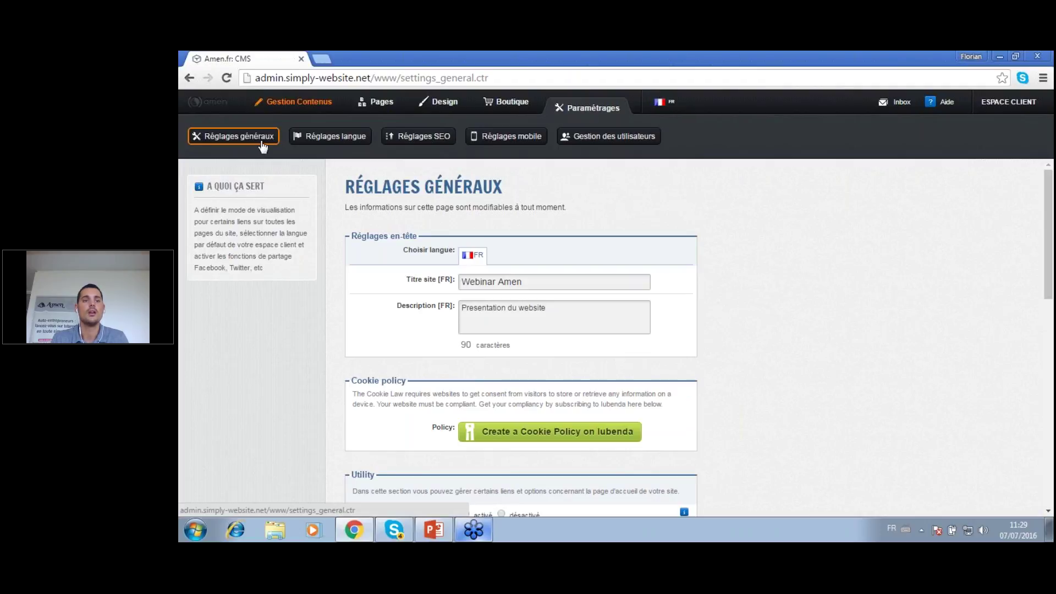
pyautogui.click(339, 140)
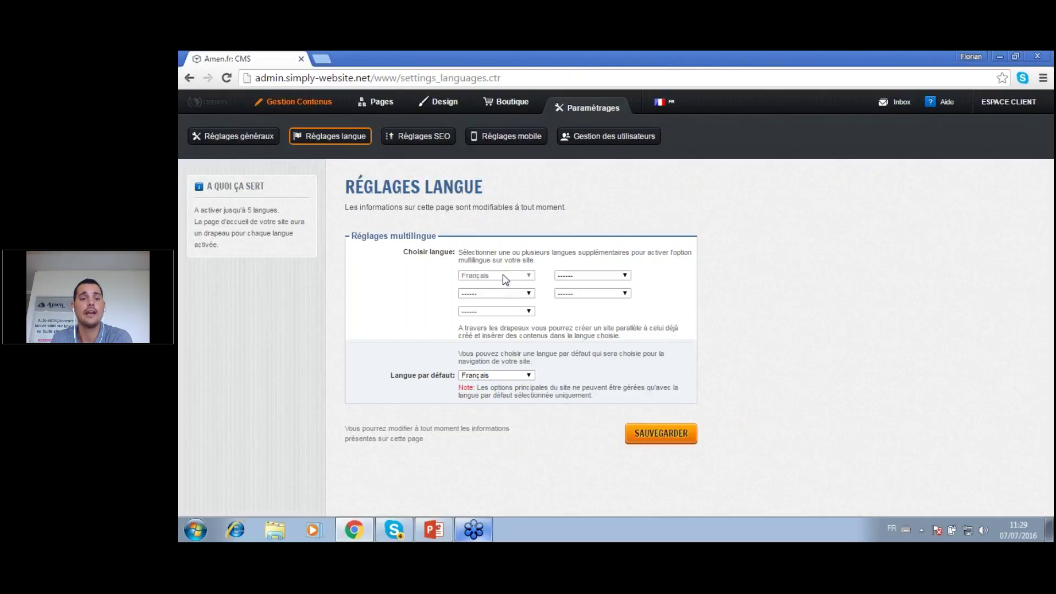
pyautogui.click(511, 376)
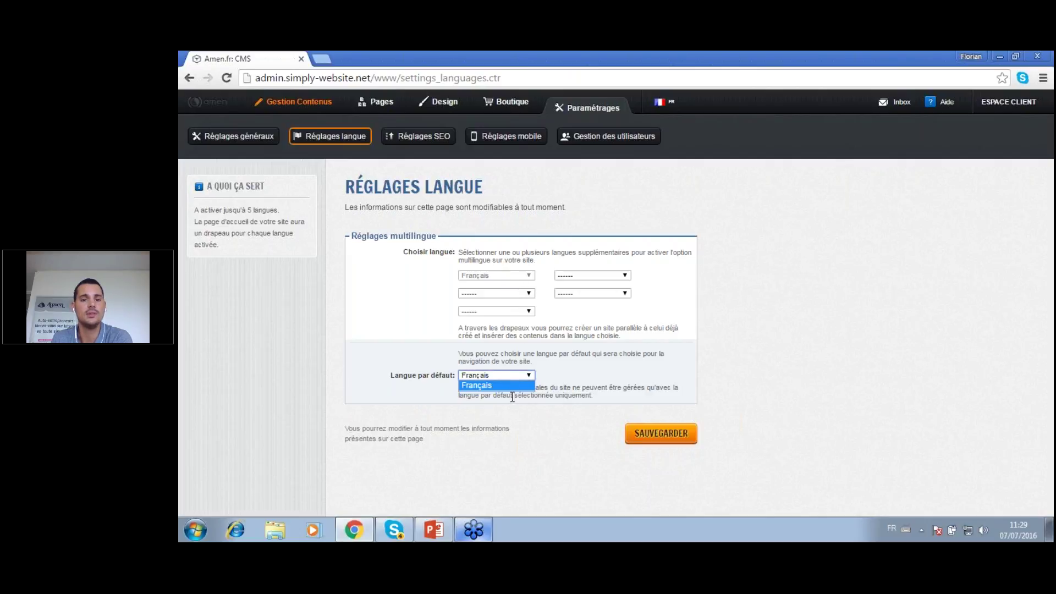
# Try Danois and Catalan as an additional site language, and clear the selection again
pyautogui.click(510, 292)
pyautogui.moveTo(529, 321); pyautogui.dragTo(532, 357)
pyautogui.click(506, 366)
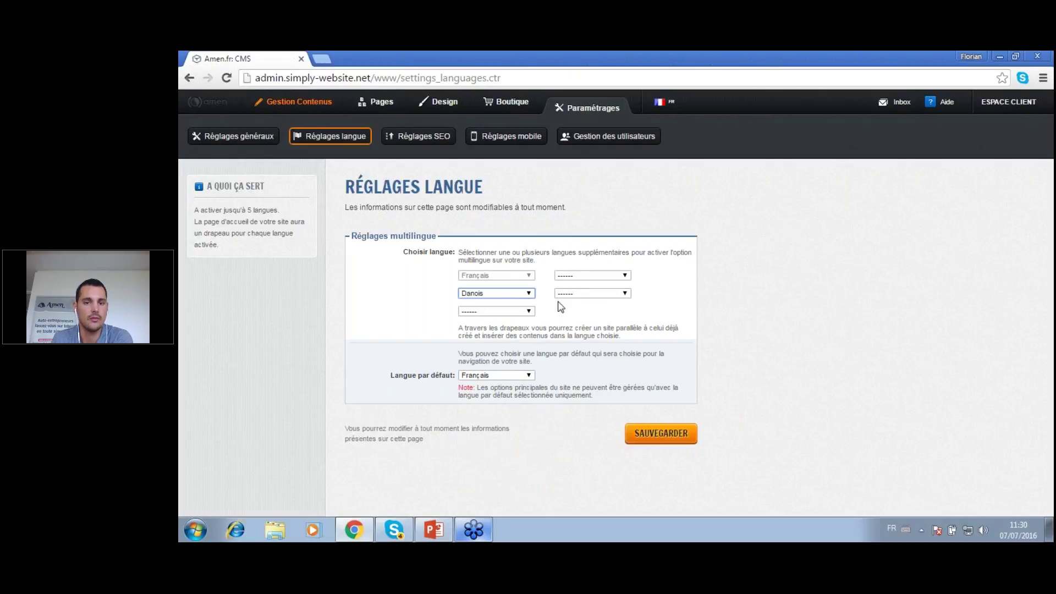
pyautogui.click(529, 293)
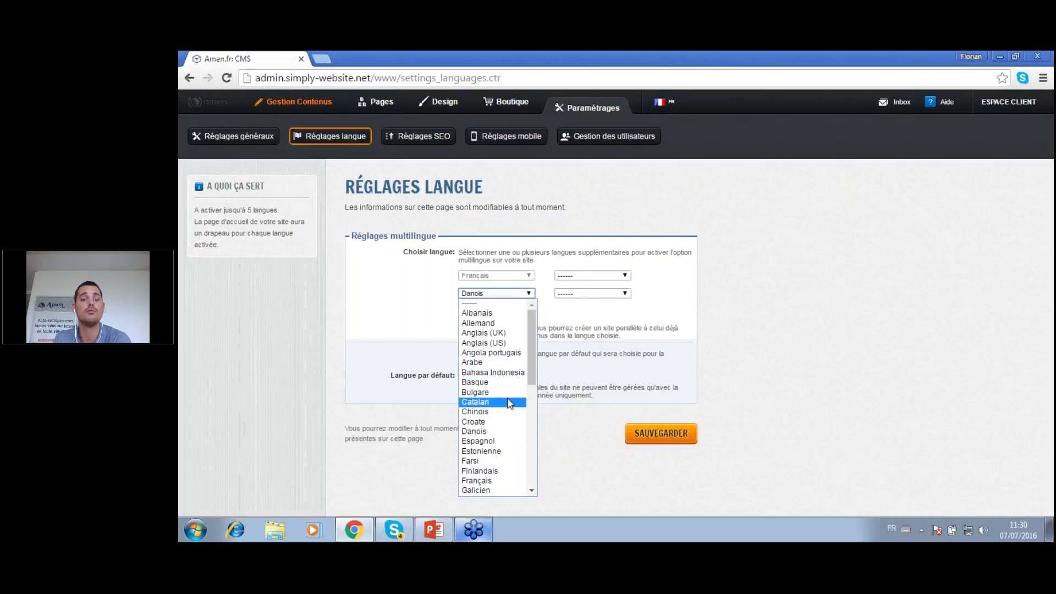
pyautogui.click(510, 404)
pyautogui.click(506, 294)
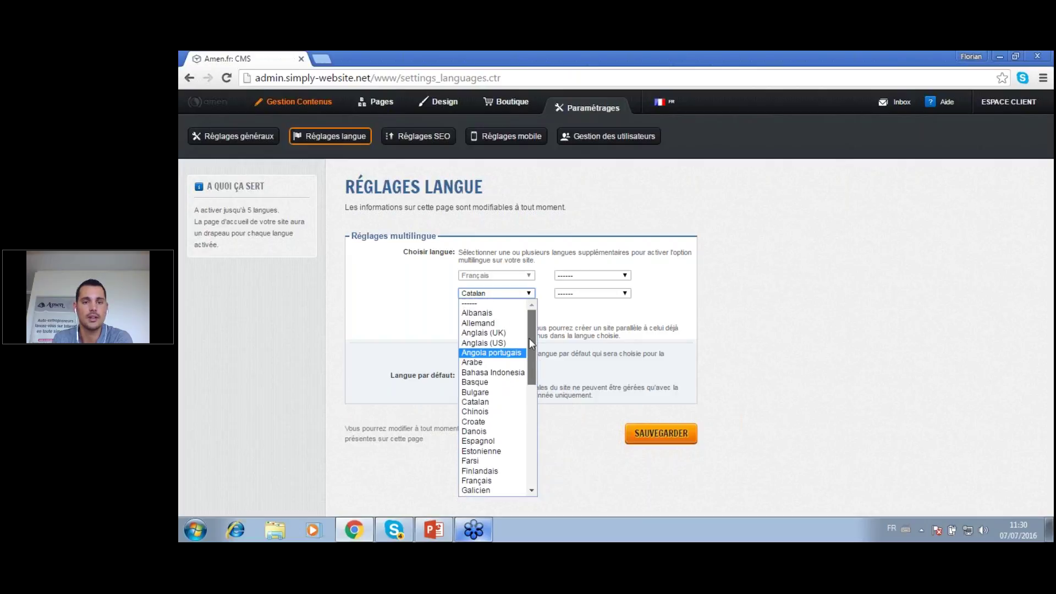
pyautogui.click(510, 304)
pyautogui.click(782, 310)
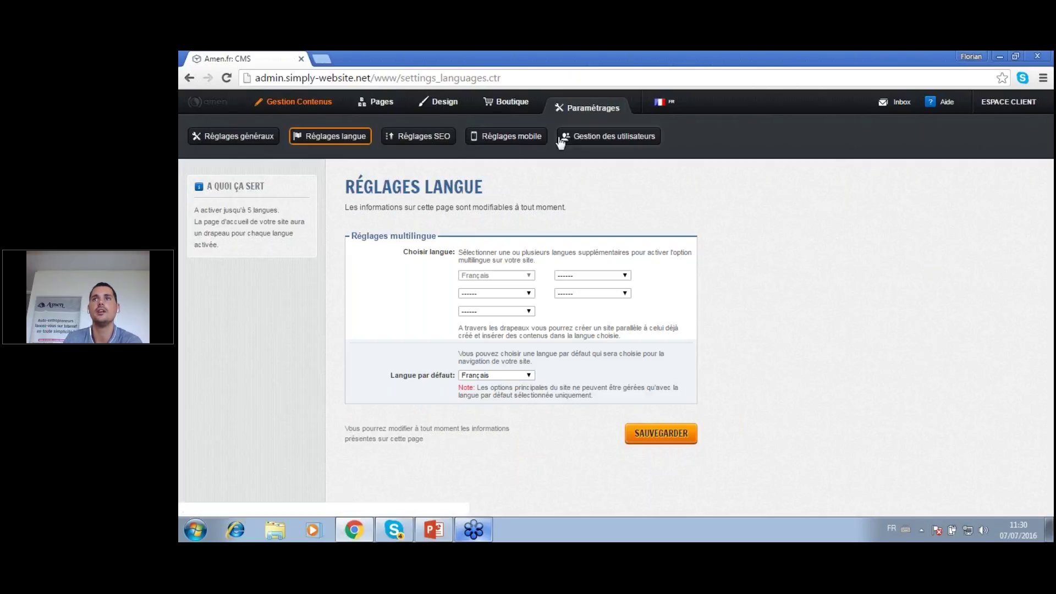
# Set the site's category to Finance and its subcategory to Services financiers in the SEO settings
pyautogui.click(445, 142)
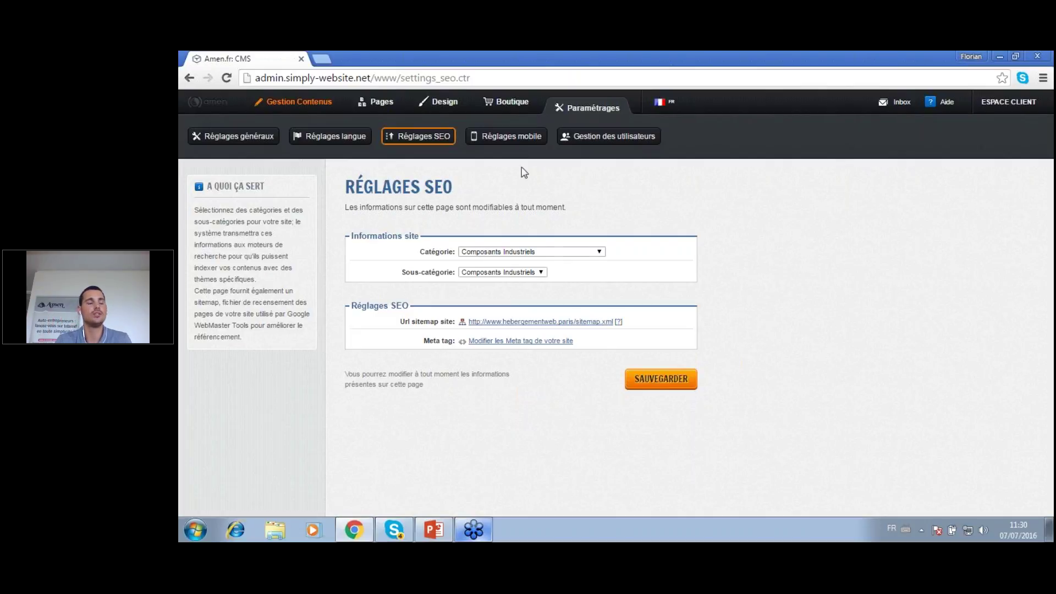
pyautogui.click(520, 253)
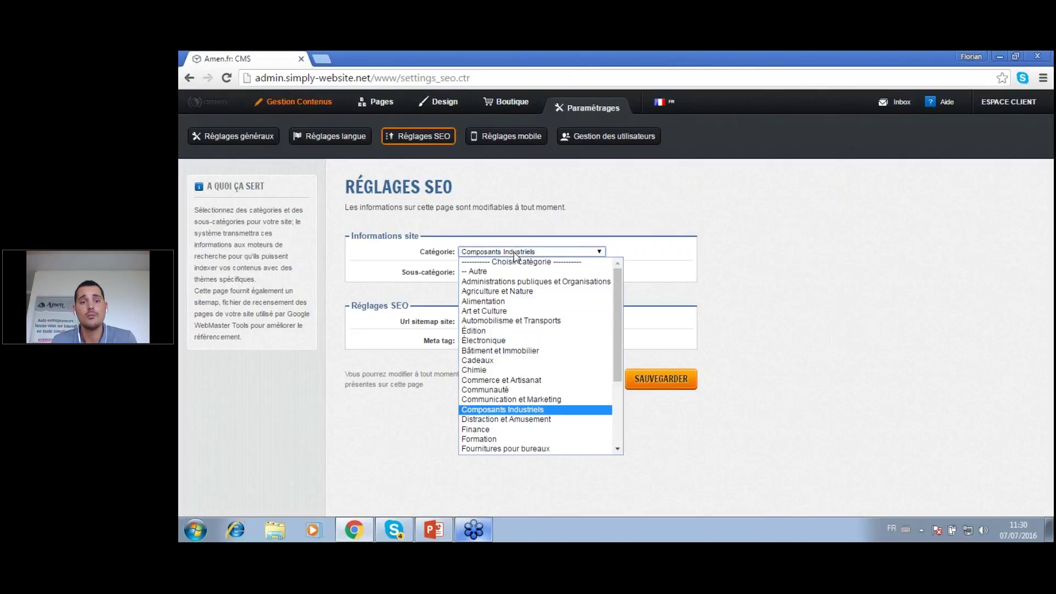
pyautogui.moveTo(622, 282); pyautogui.dragTo(632, 313)
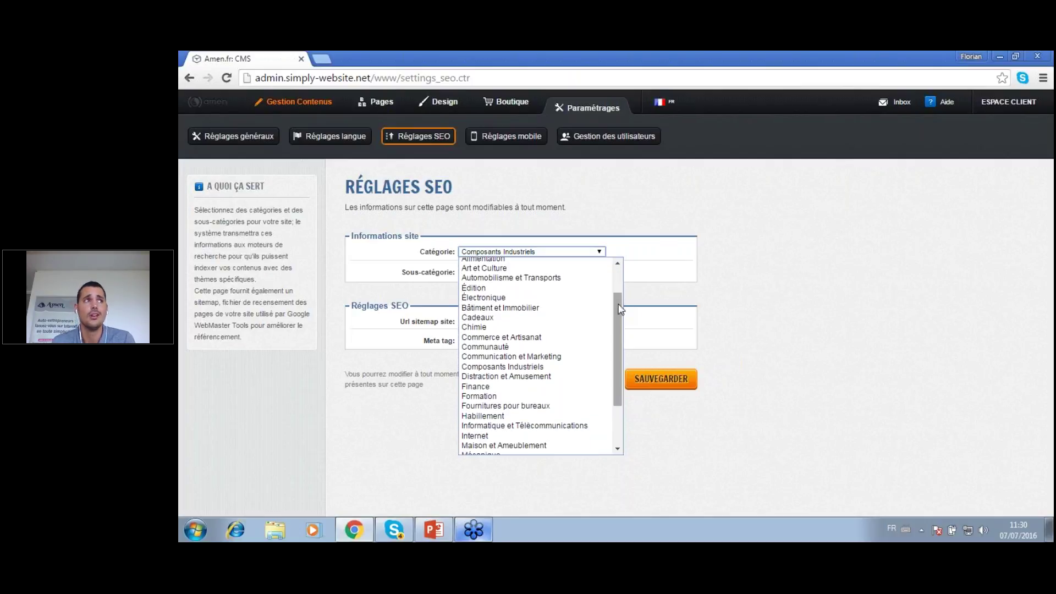
pyautogui.click(538, 387)
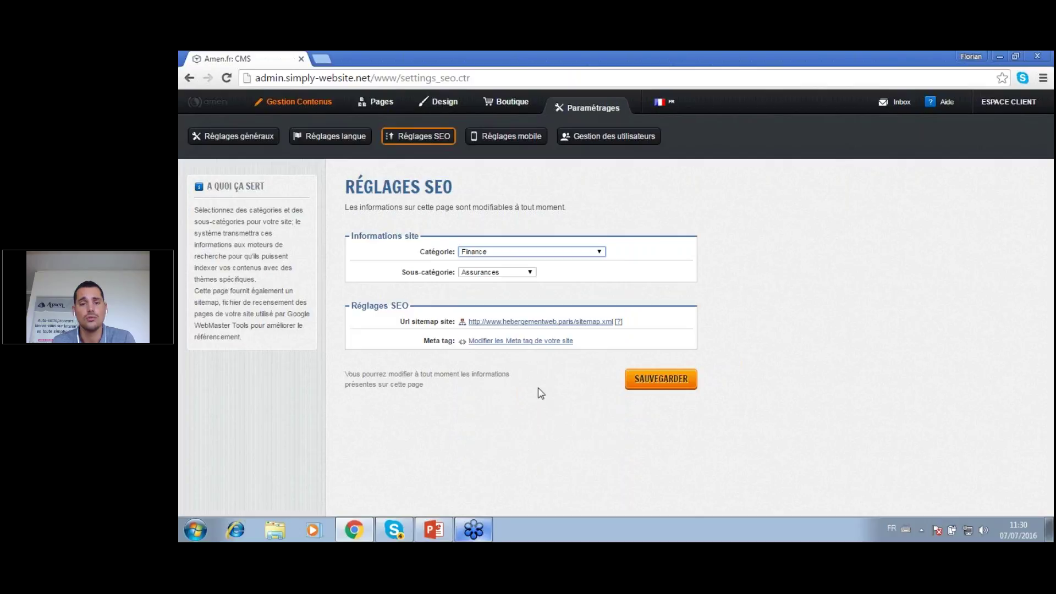
pyautogui.click(524, 273)
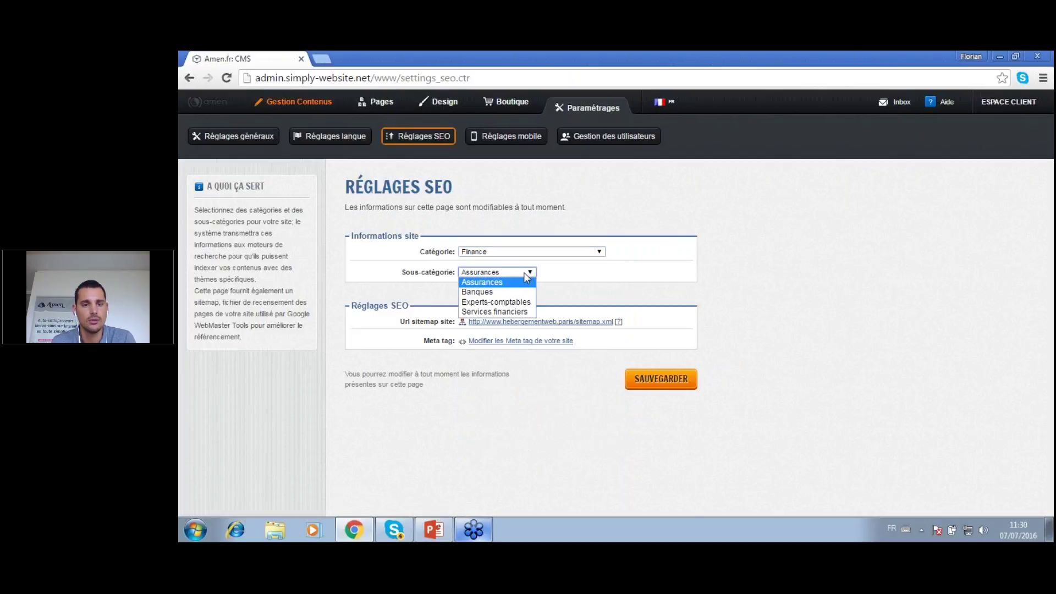
pyautogui.click(523, 313)
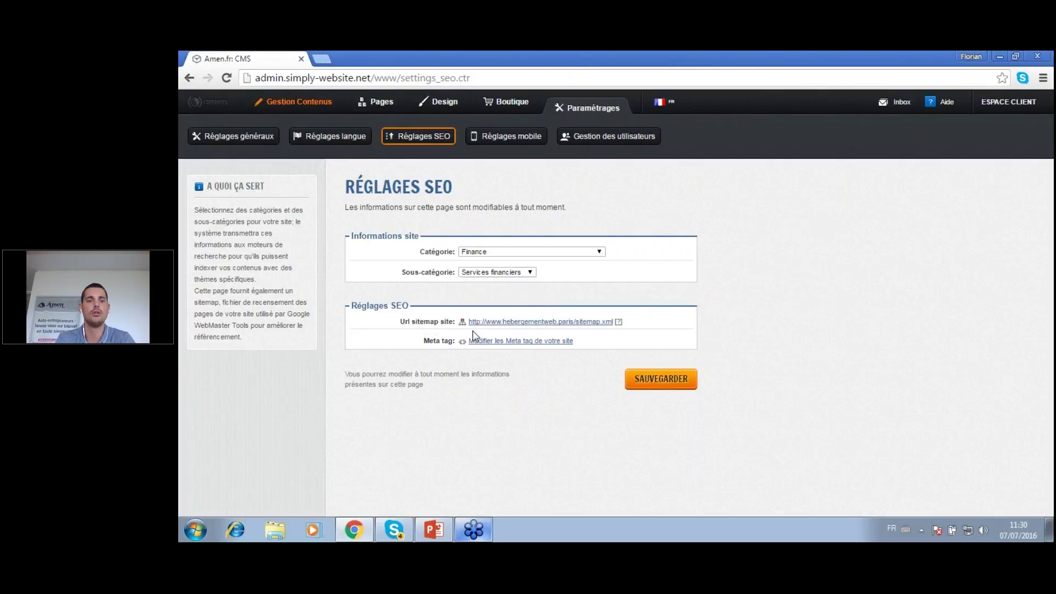
# Open the site's meta tag editor and examine the general title settings and the simple page settings
pyautogui.click(510, 342)
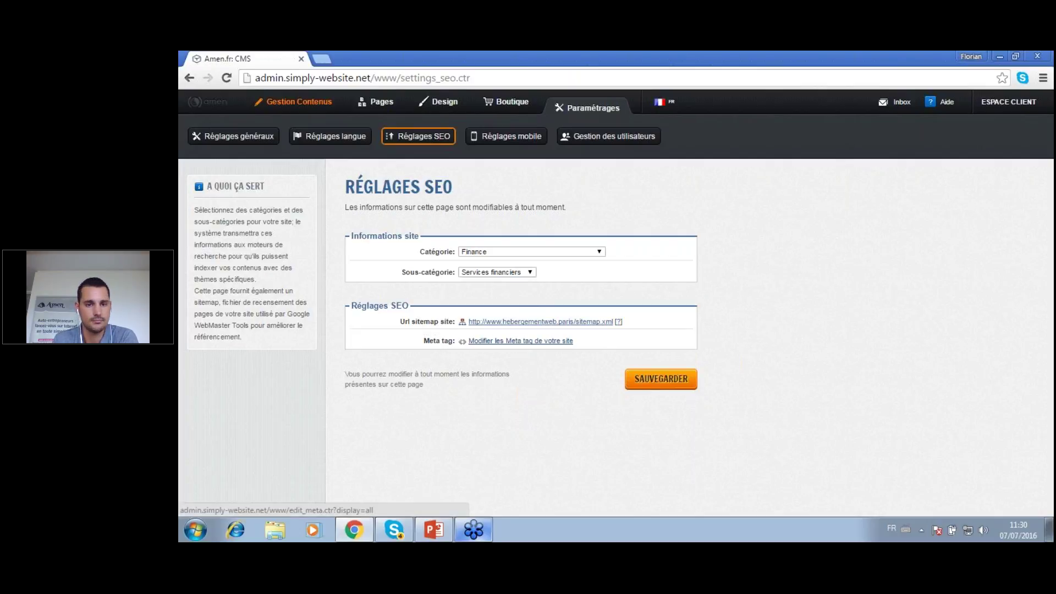
pyautogui.click(532, 342)
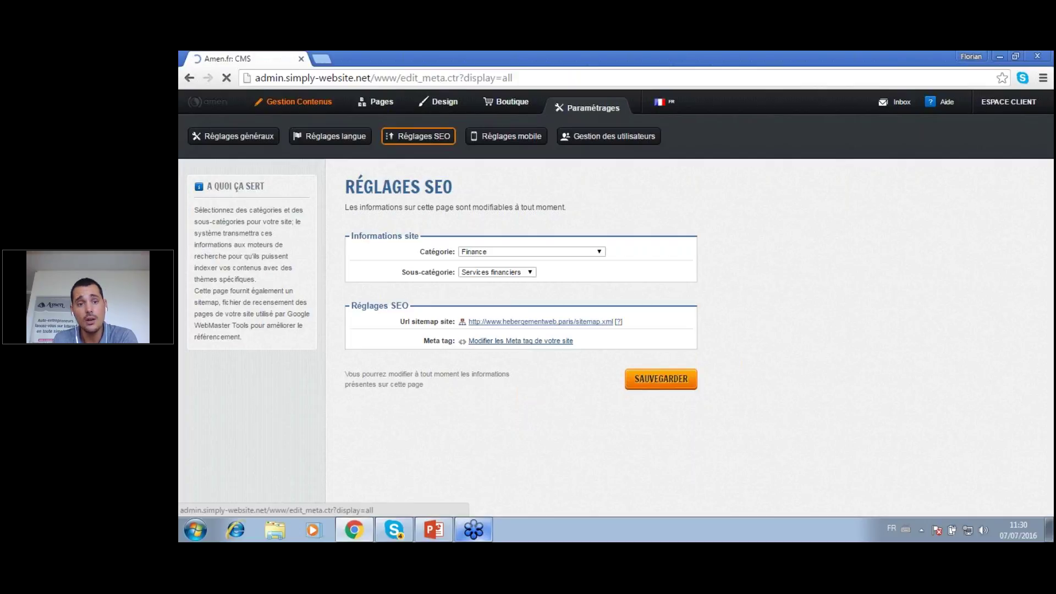
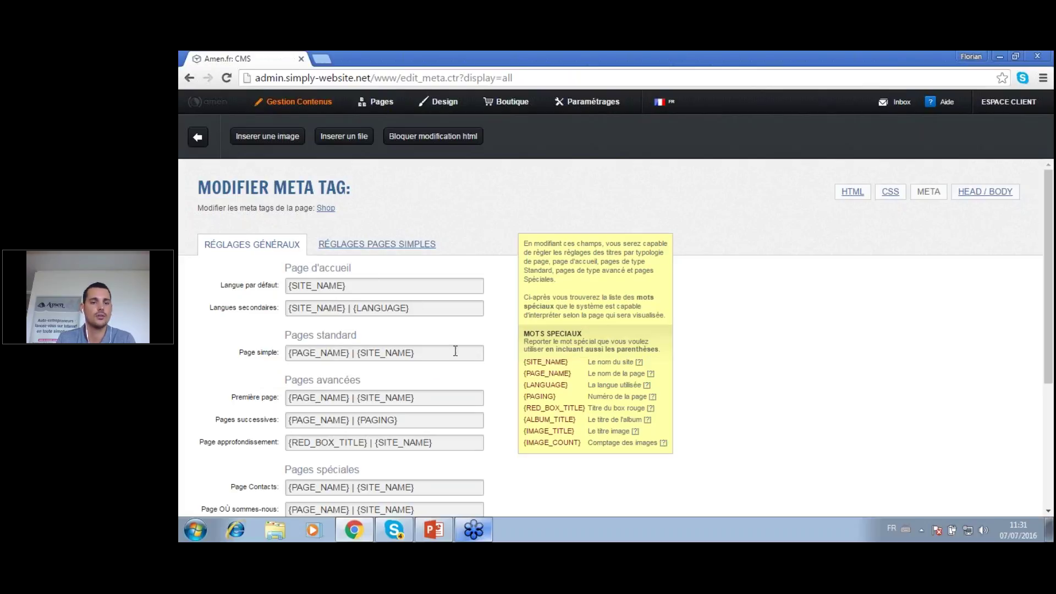
pyautogui.scroll(-1, 396, 330)
pyautogui.scroll(1, 365, 253)
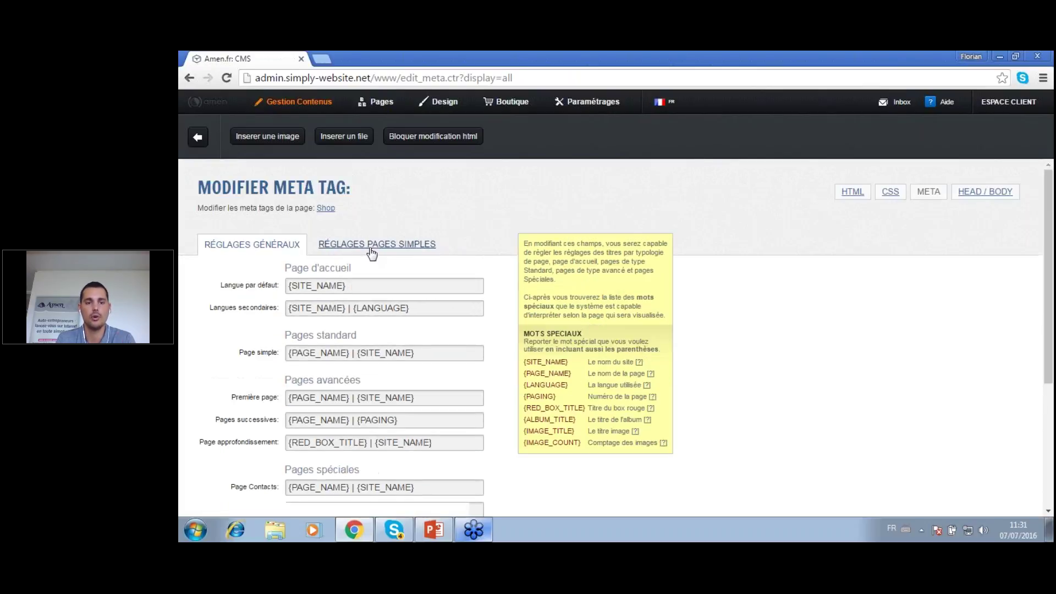
pyautogui.scroll(-2, 388, 353)
pyautogui.scroll(-1, 385, 355)
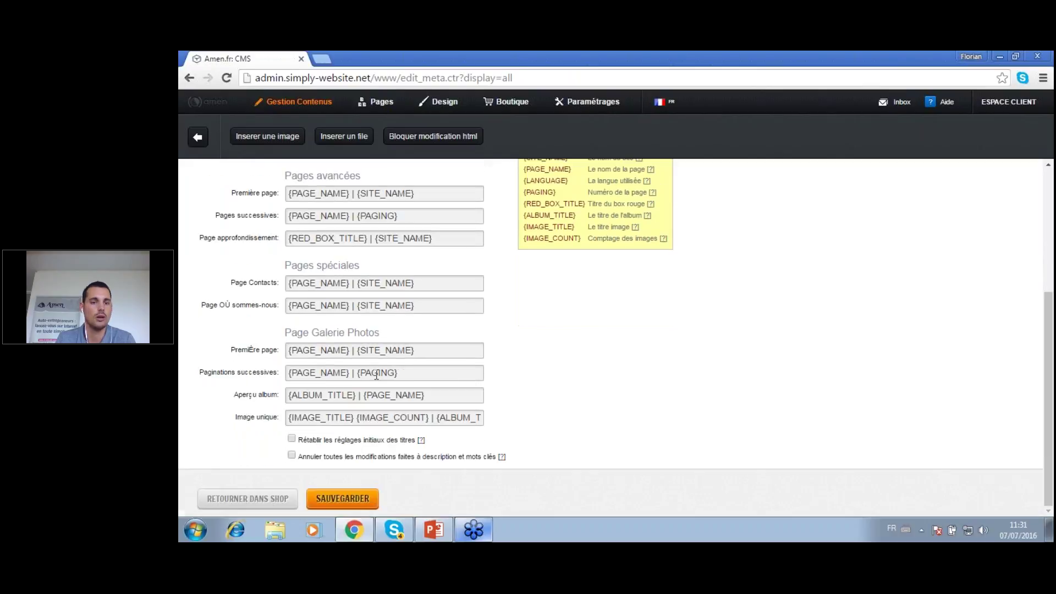
pyautogui.scroll(4, 374, 286)
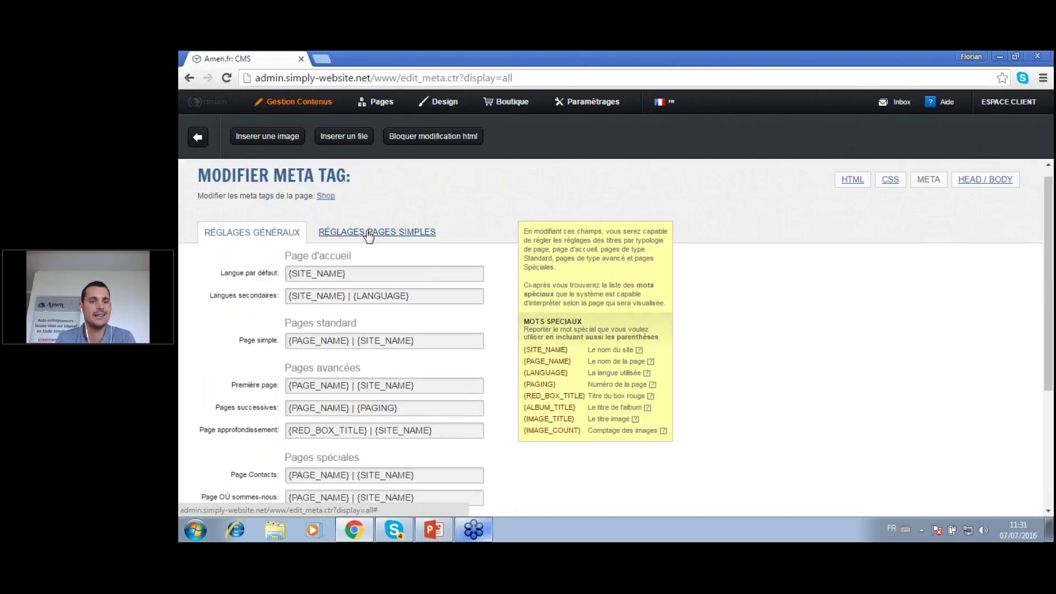
pyautogui.click(370, 243)
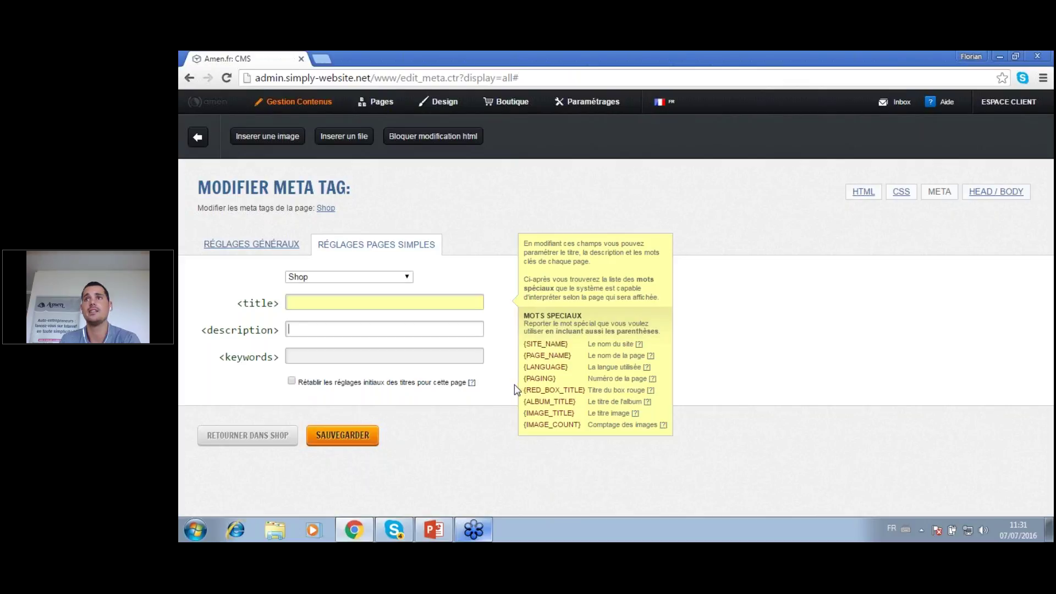
# Apply the predefined teal and purple template to the mobile site in the mobile settings
pyautogui.click(583, 97)
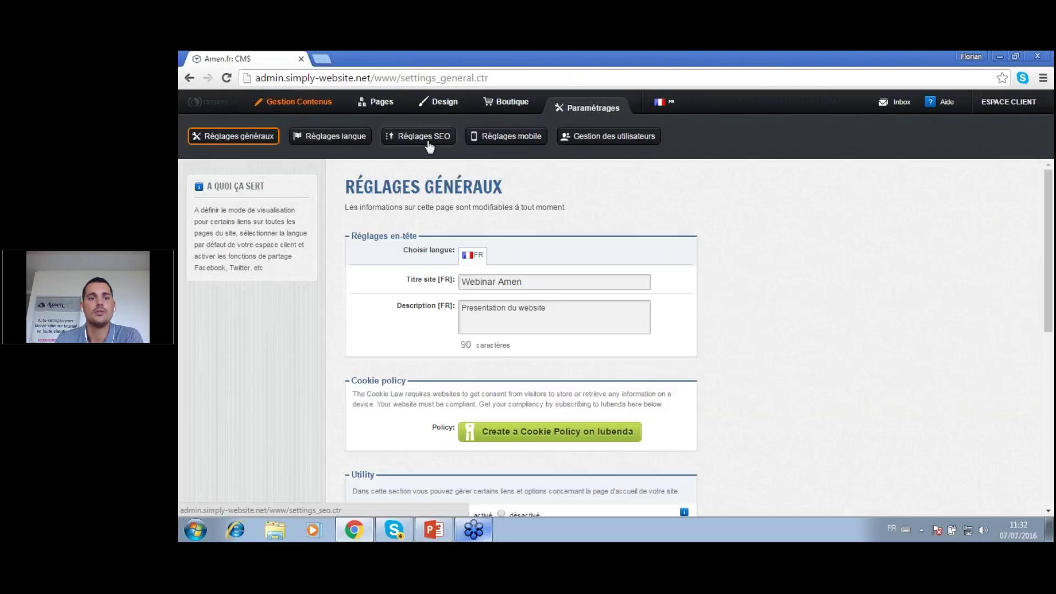
pyautogui.click(511, 141)
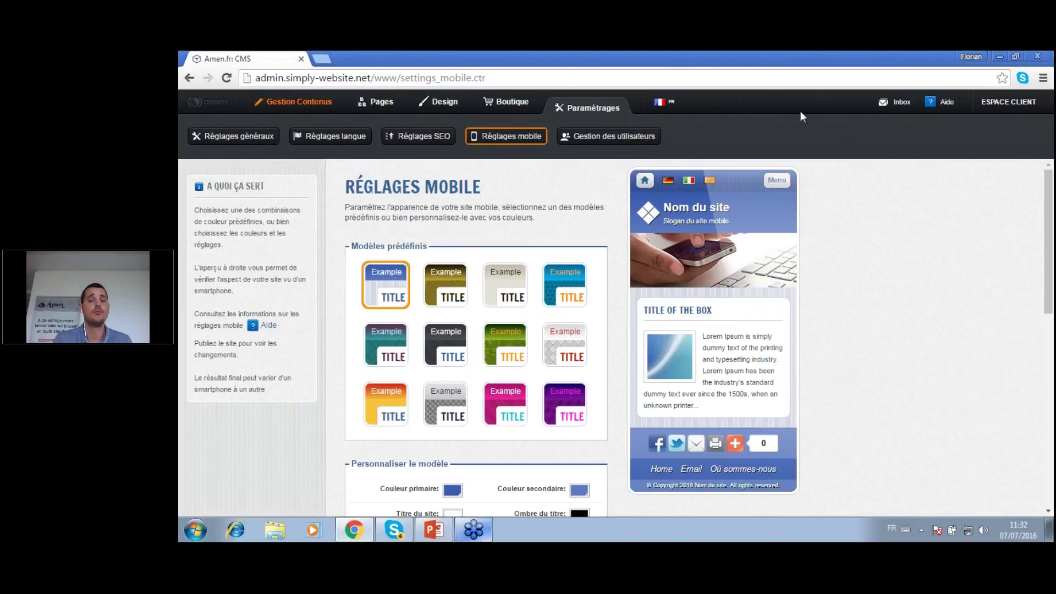
pyautogui.click(388, 341)
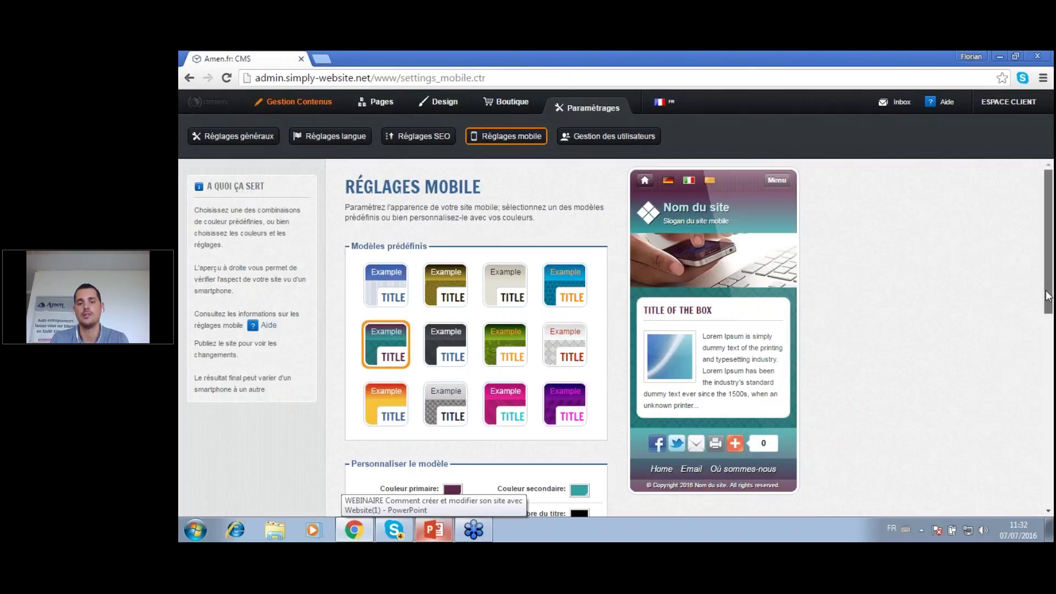
# Deactivate the title and logo in the mobile site's additional options and check the smartphone preview
pyautogui.moveTo(1048, 297); pyautogui.dragTo(1051, 347)
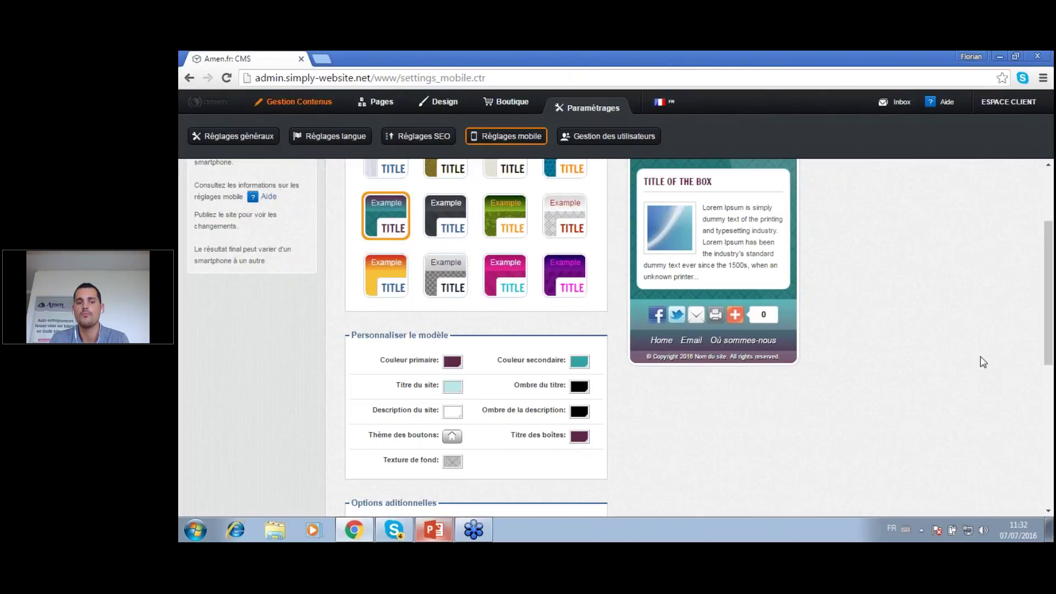
pyautogui.moveTo(1053, 308); pyautogui.dragTo(1053, 425)
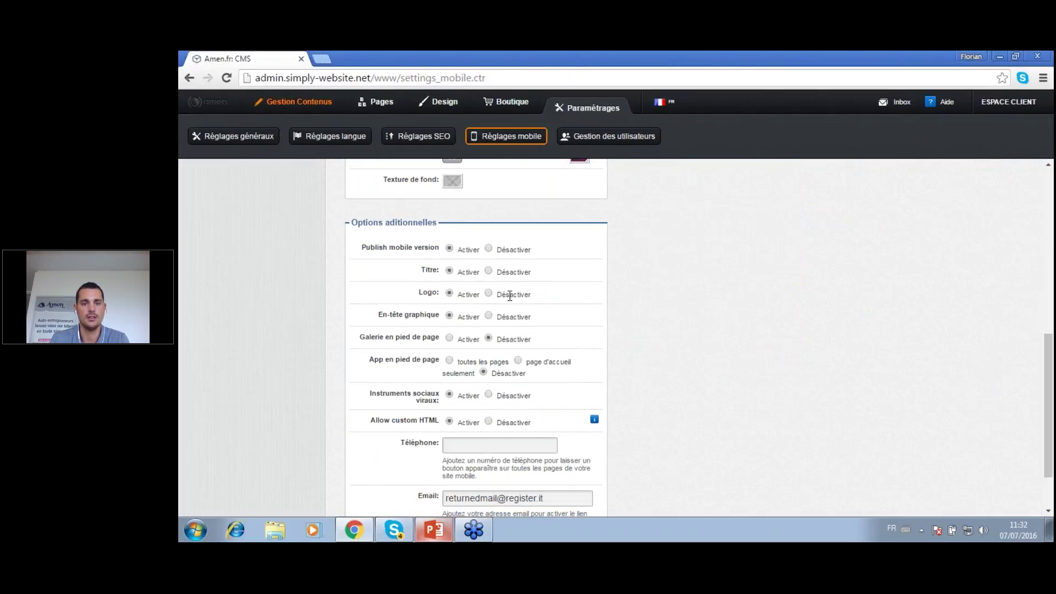
pyautogui.click(488, 272)
pyautogui.click(488, 294)
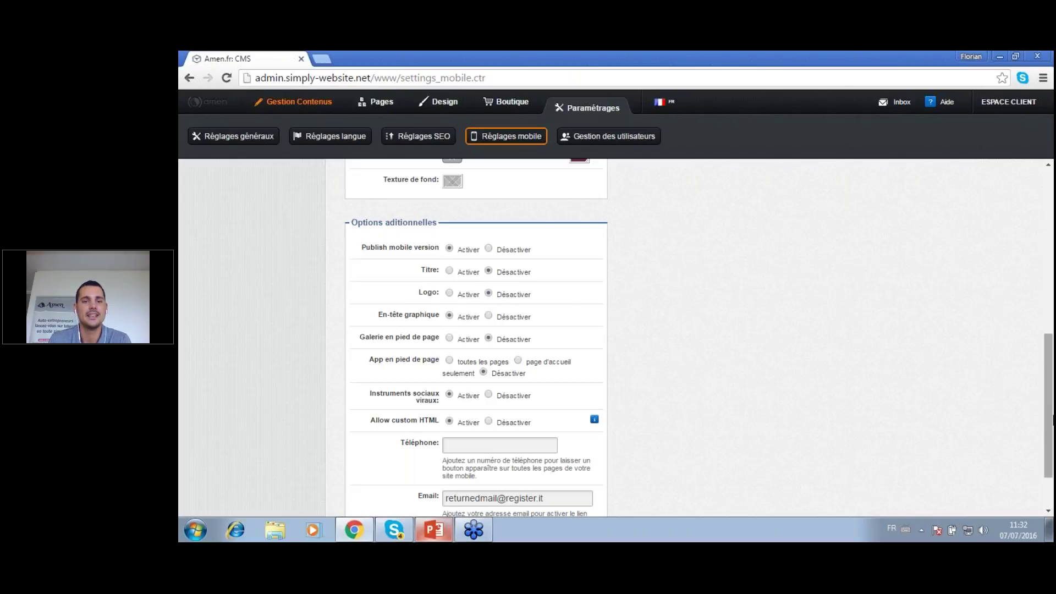
pyautogui.moveTo(1051, 420); pyautogui.dragTo(1052, 256)
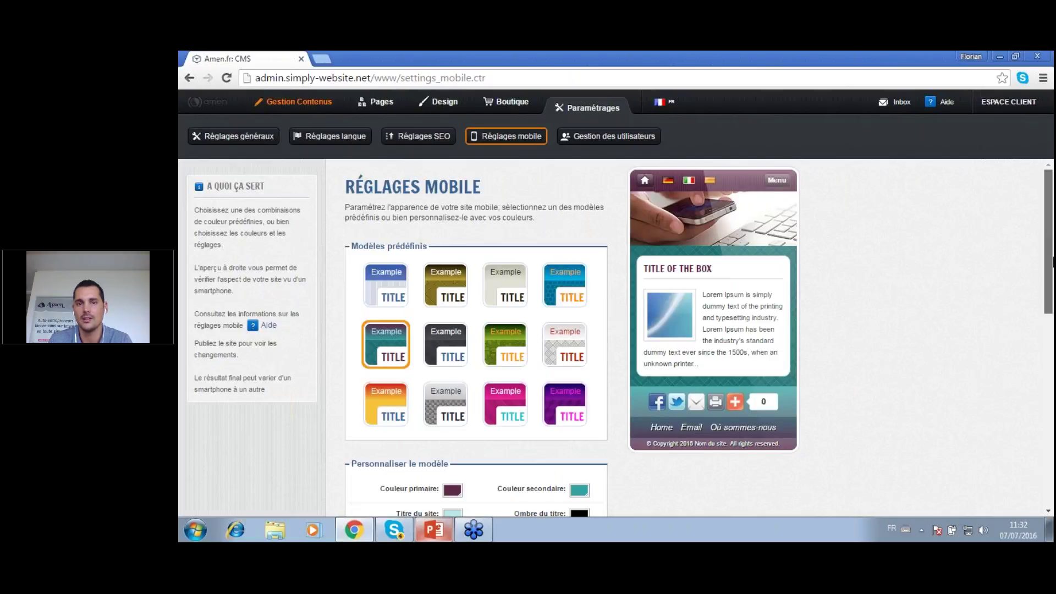
# Reactivate the mobile site's title and logo and check the smartphone preview again
pyautogui.scroll(-7, 1052, 258)
pyautogui.click(449, 306)
pyautogui.click(449, 329)
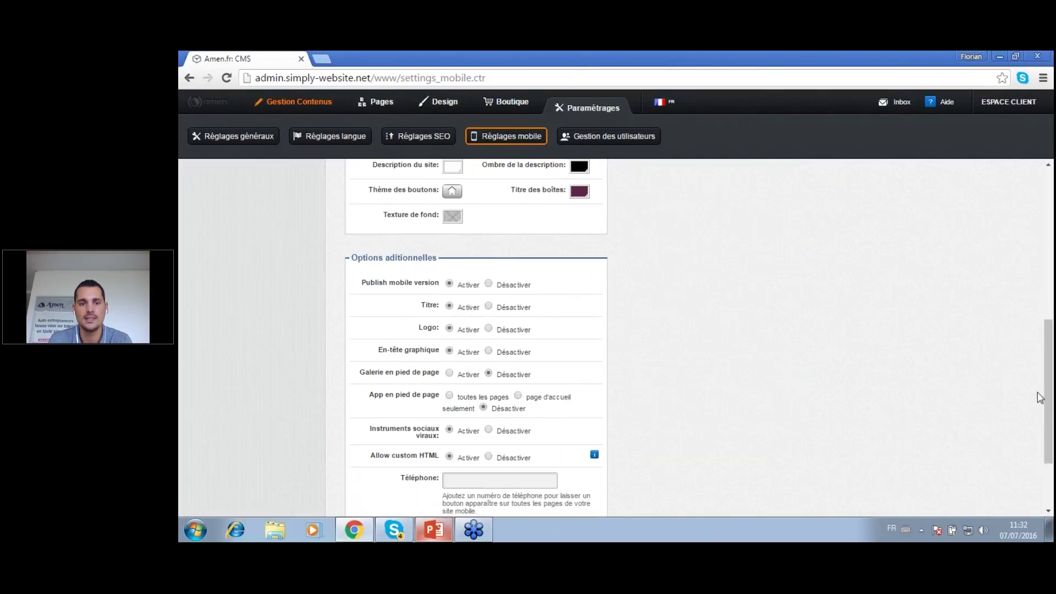
pyautogui.moveTo(1048, 416); pyautogui.dragTo(1051, 259)
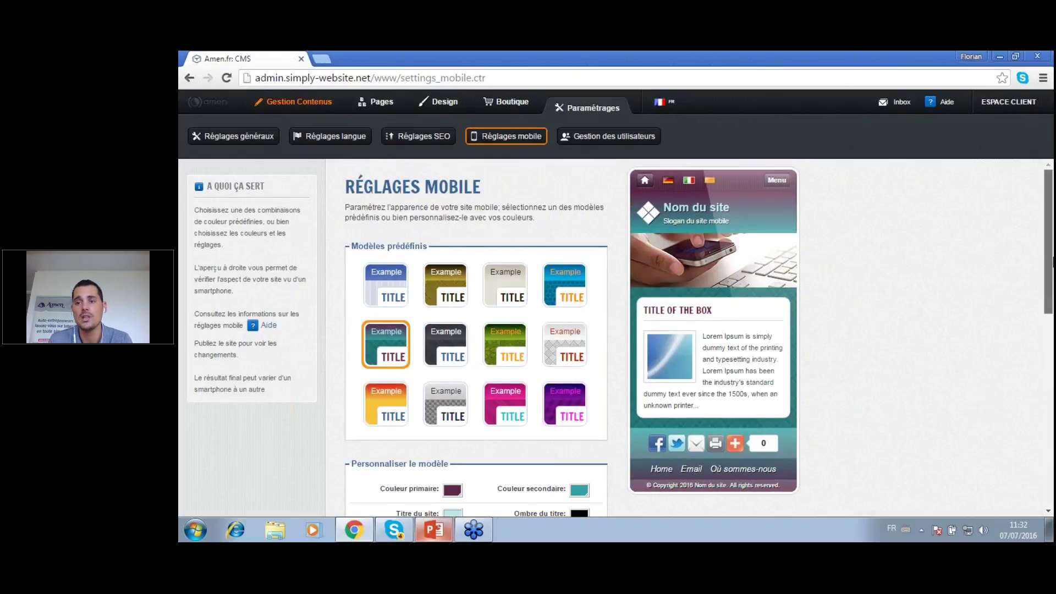
pyautogui.moveTo(1053, 270)
pyautogui.mouseDown()
pyautogui.moveTo(1052, 464)
pyautogui.moveTo(1052, 256)
pyautogui.mouseUp()
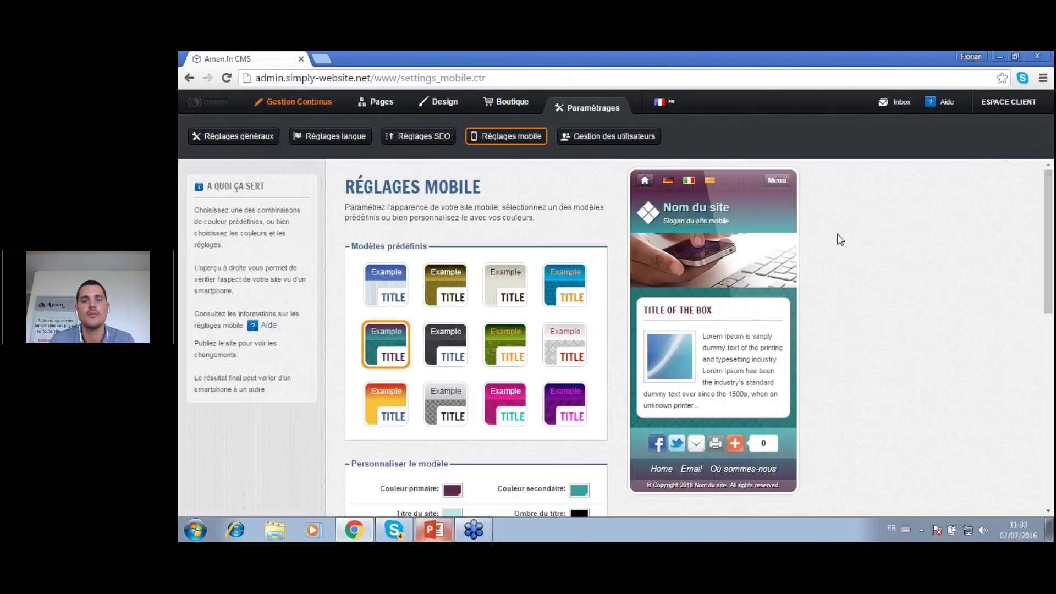
# Open the form for adding a user in the user management and examine its account fields and permission options
pyautogui.click(626, 136)
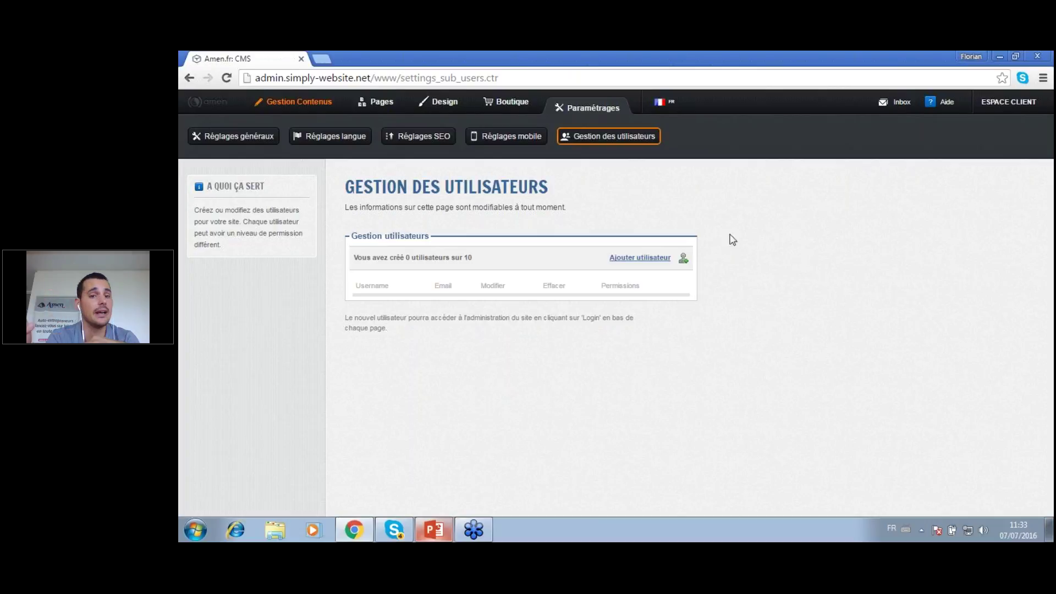
pyautogui.click(630, 260)
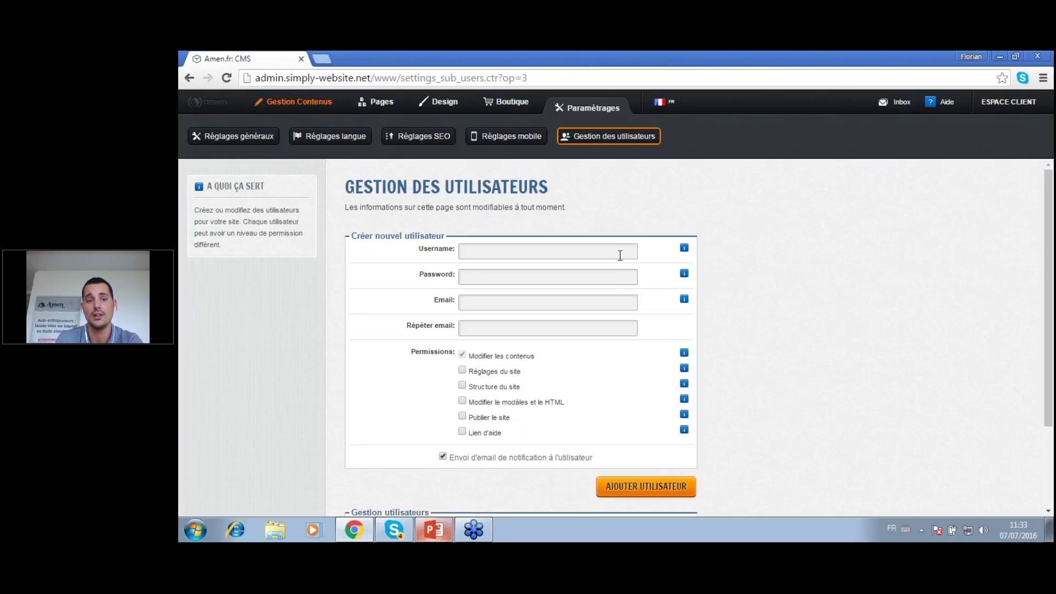
pyautogui.click(550, 255)
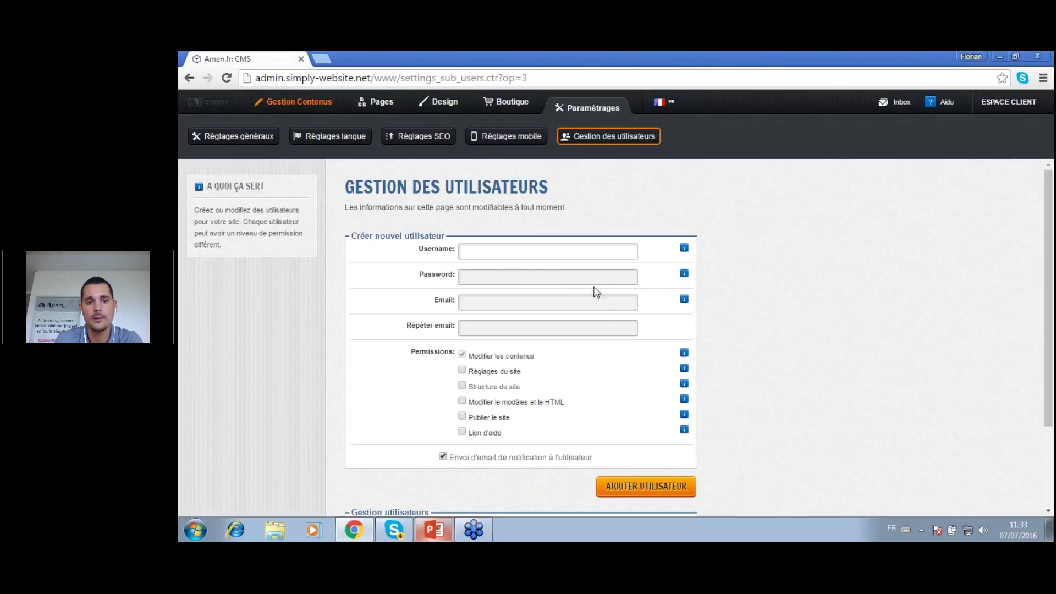
pyautogui.scroll(-1, 616, 325)
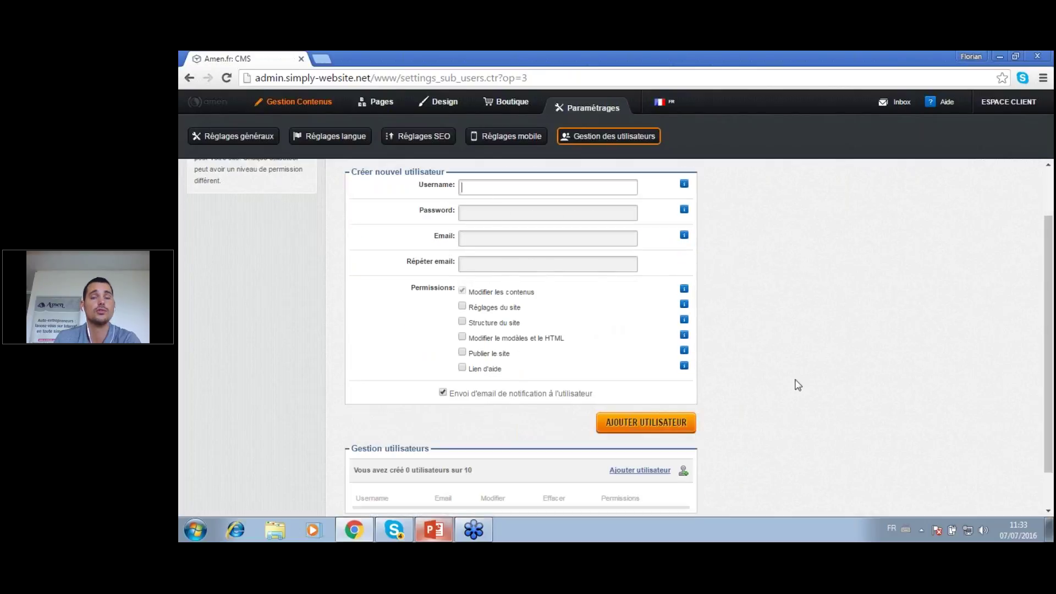
pyautogui.click(859, 415)
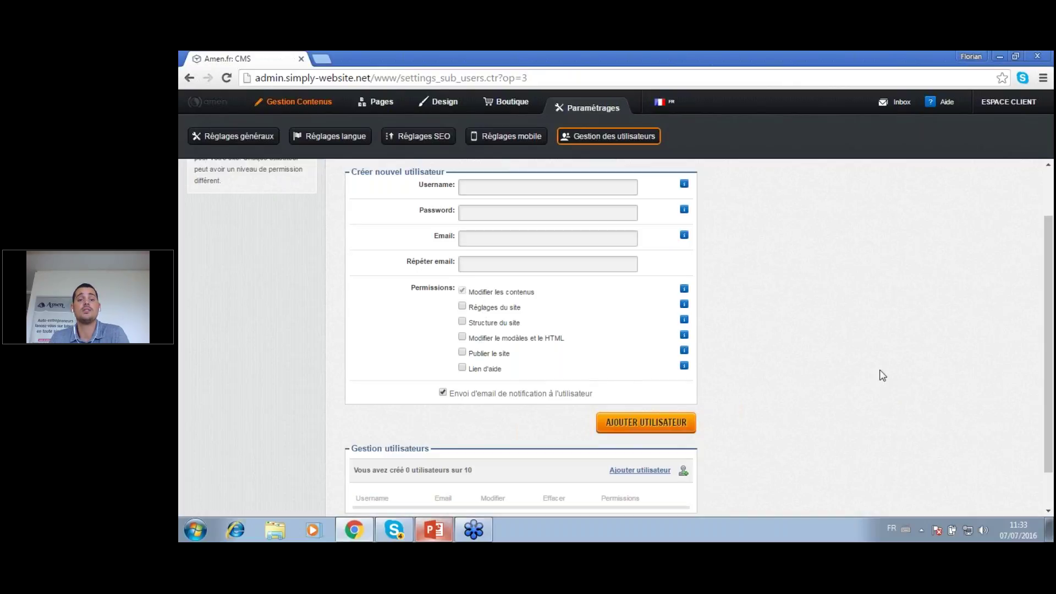
pyautogui.scroll(-1, 864, 377)
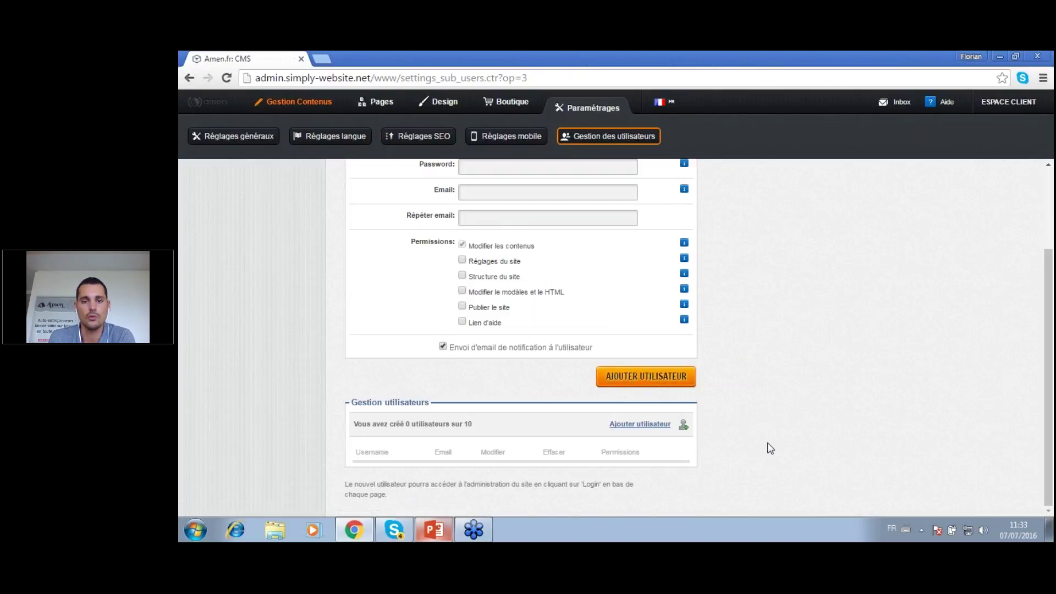
pyautogui.scroll(2, 772, 446)
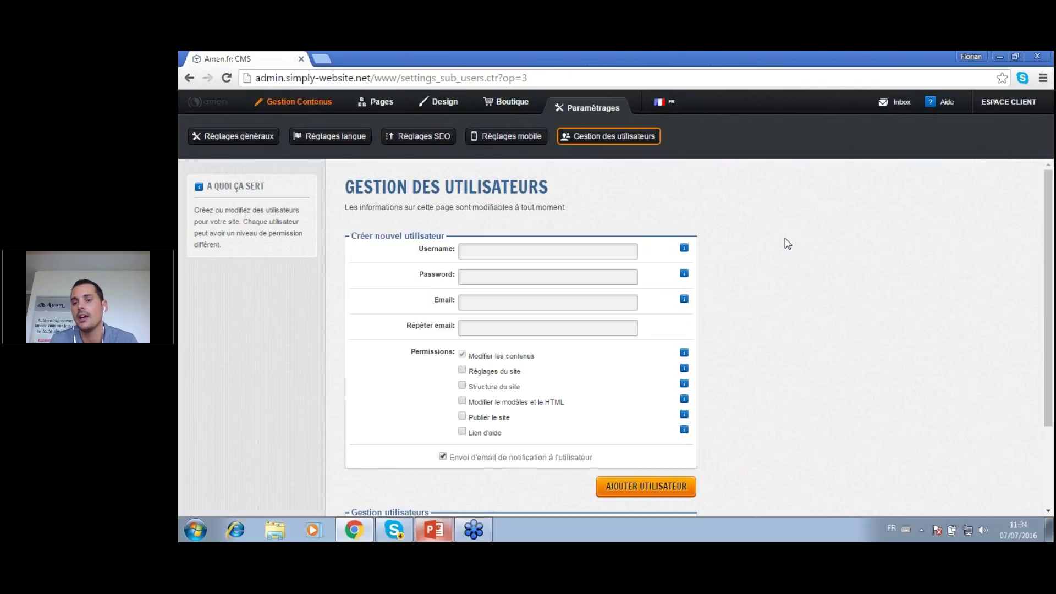
pyautogui.scroll(-2, 772, 338)
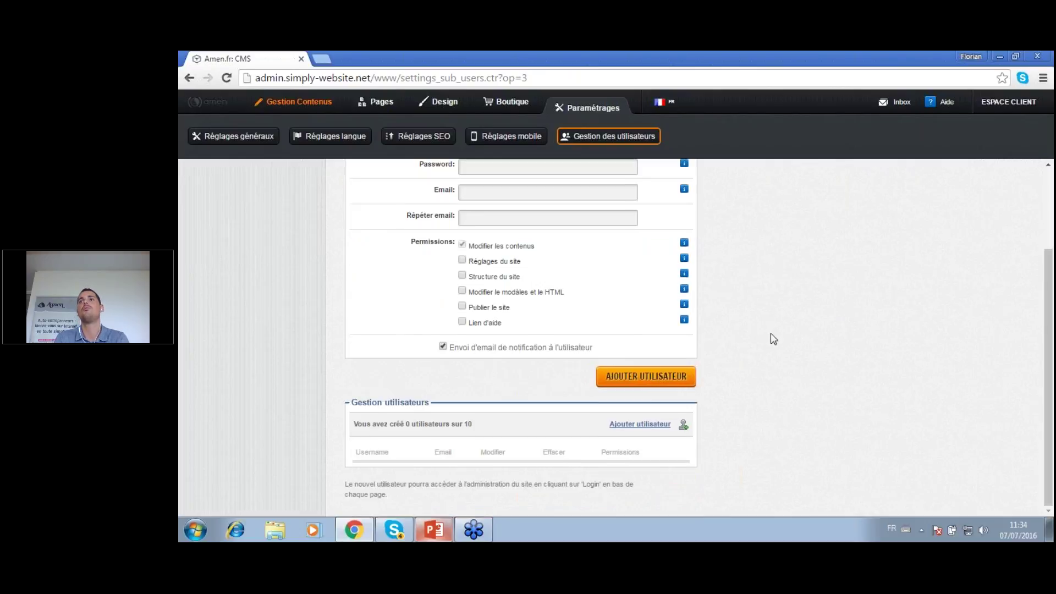
pyautogui.scroll(2, 771, 337)
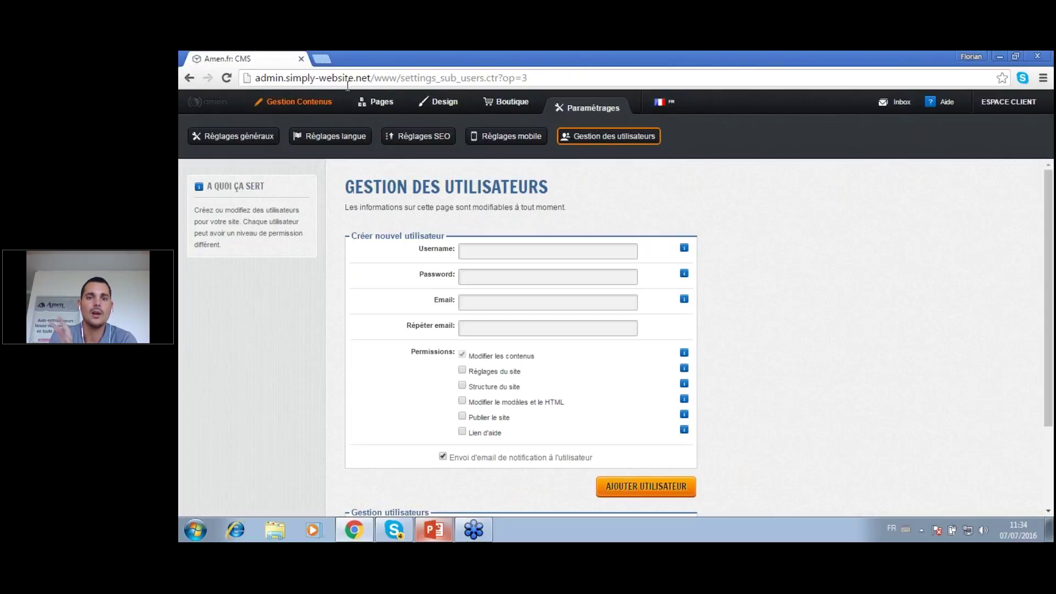
# Publish the site from the content management and copy the address of the published site
pyautogui.click(326, 102)
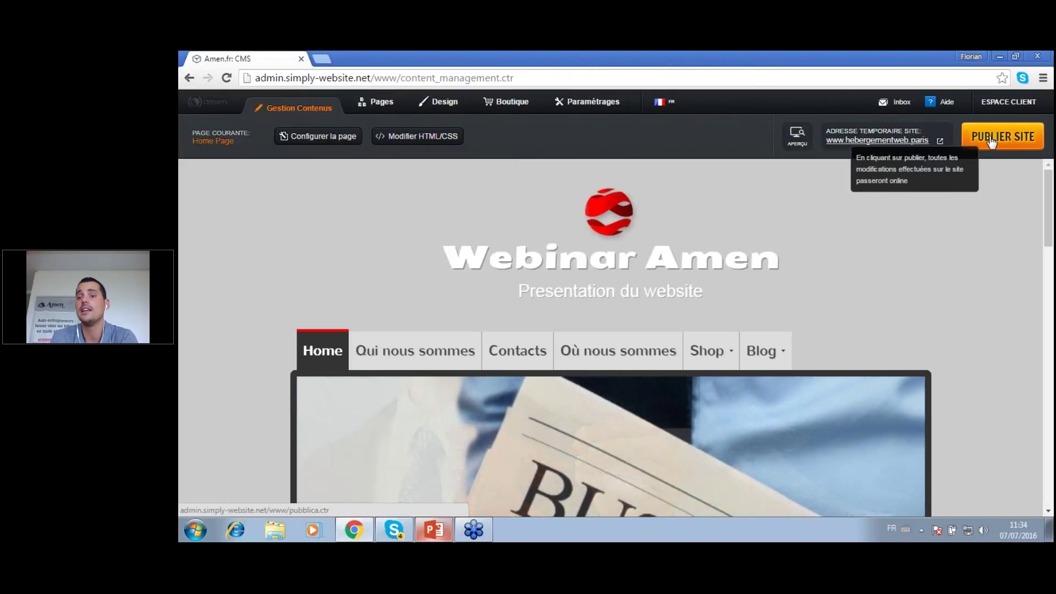
pyautogui.click(992, 138)
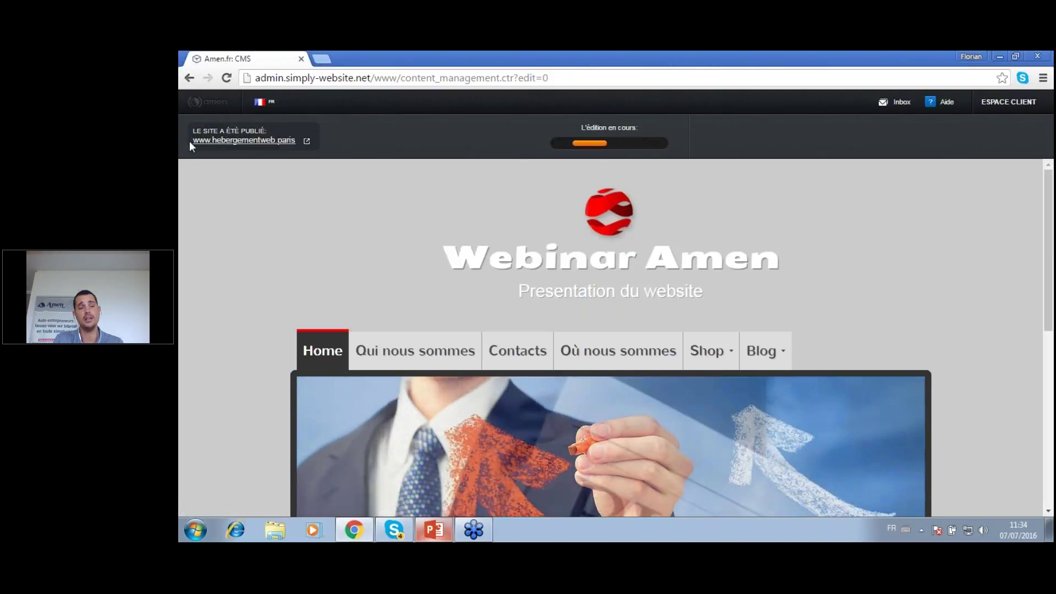
pyautogui.moveTo(190, 142); pyautogui.dragTo(640, 129)
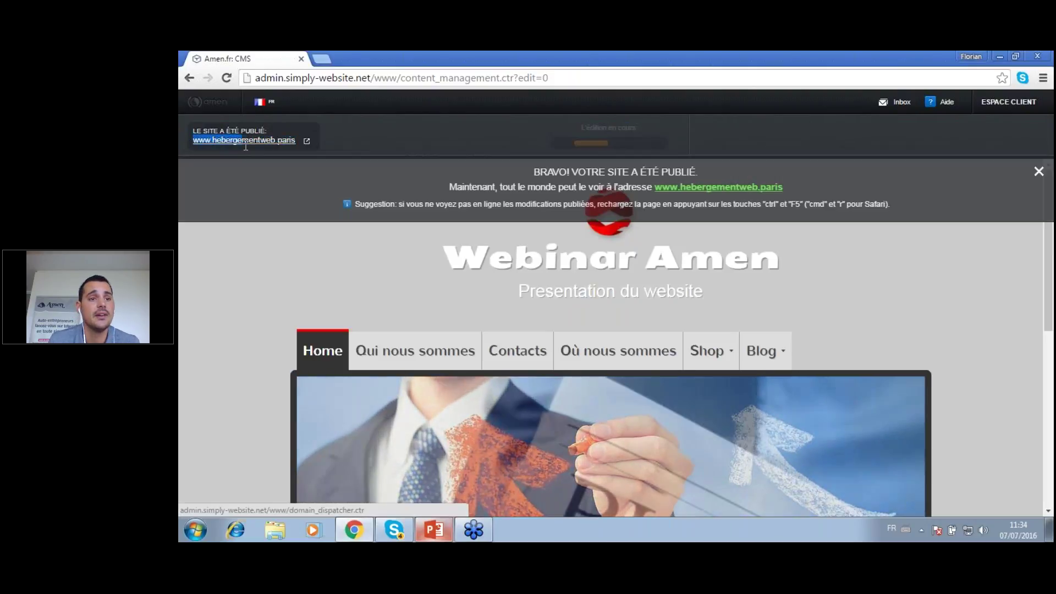
pyautogui.rightClick(286, 143)
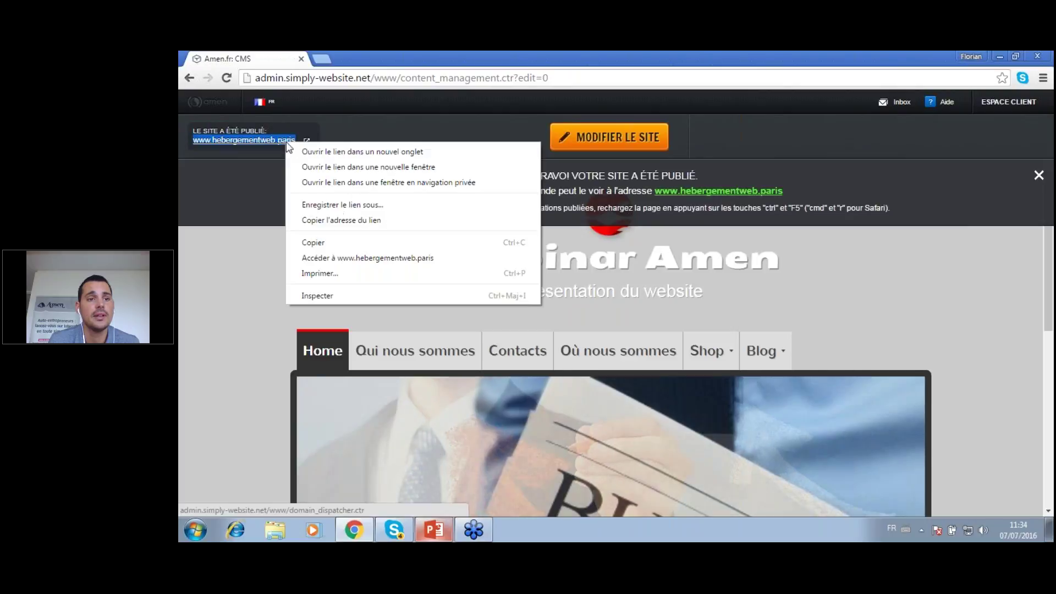
pyautogui.click(356, 242)
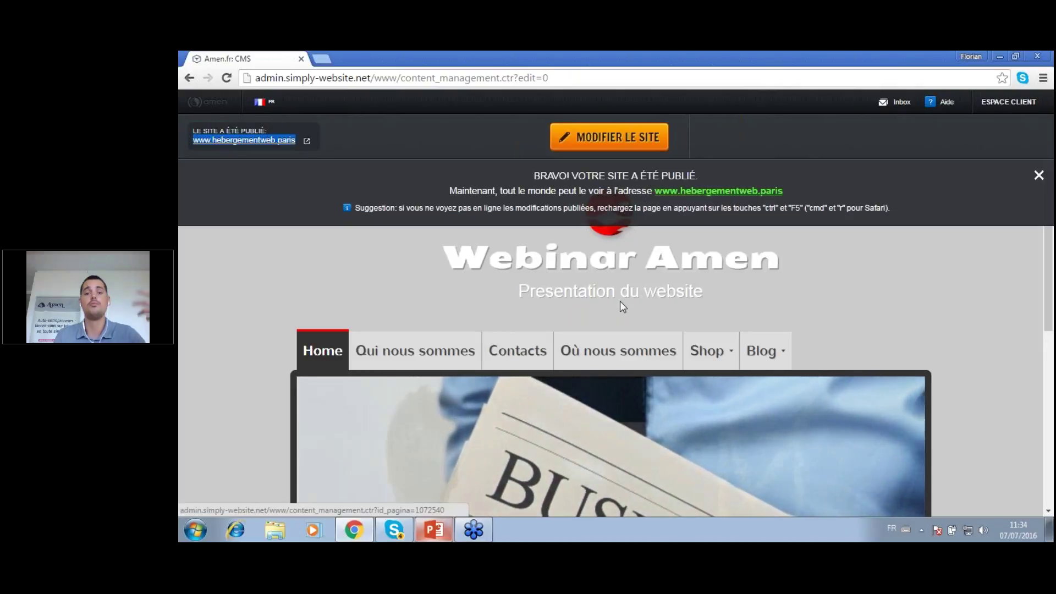
pyautogui.click(327, 56)
pyautogui.rightClick(337, 78)
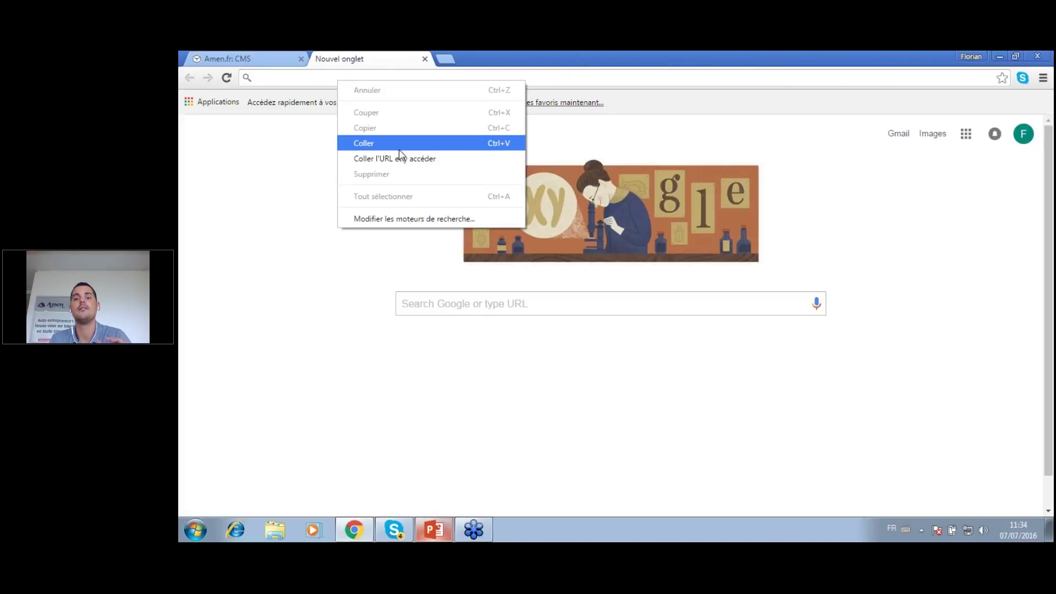
pyautogui.click(360, 143)
pyautogui.press('Return')
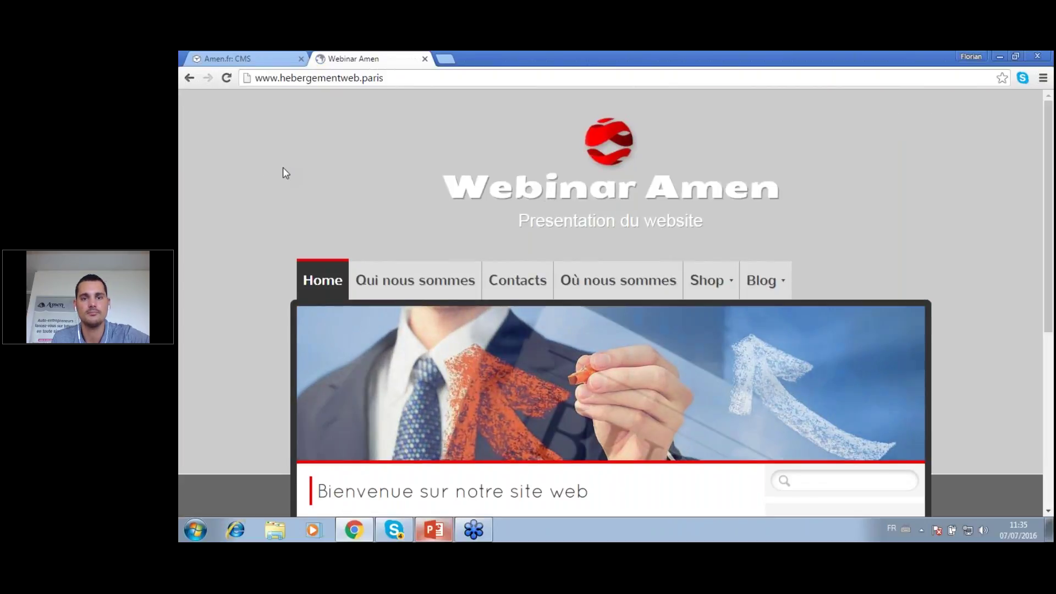
pyautogui.scroll(-3, 283, 167)
pyautogui.scroll(1, 755, 193)
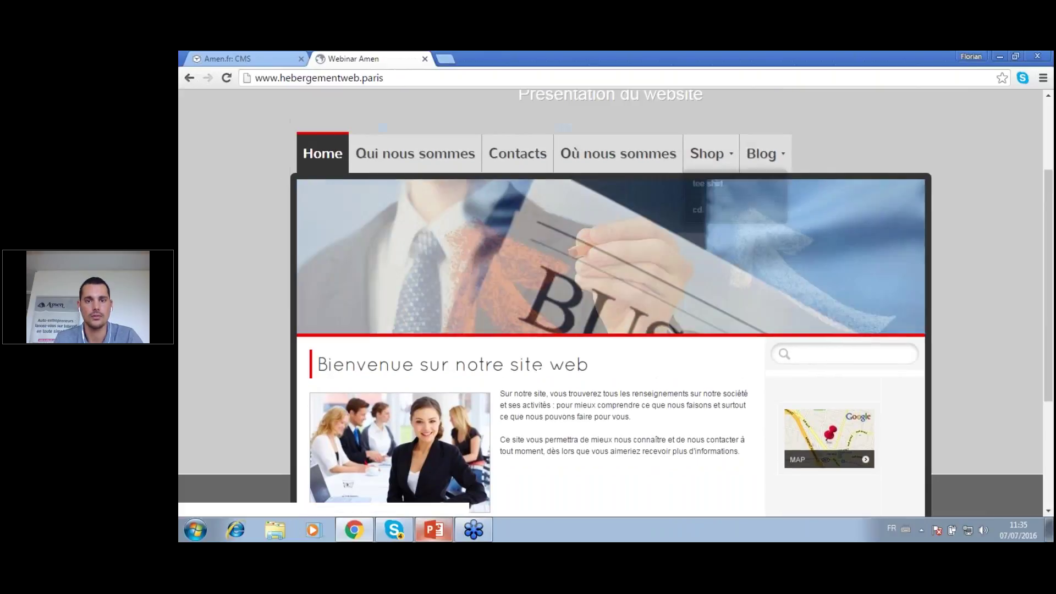
pyautogui.moveTo(708, 157)
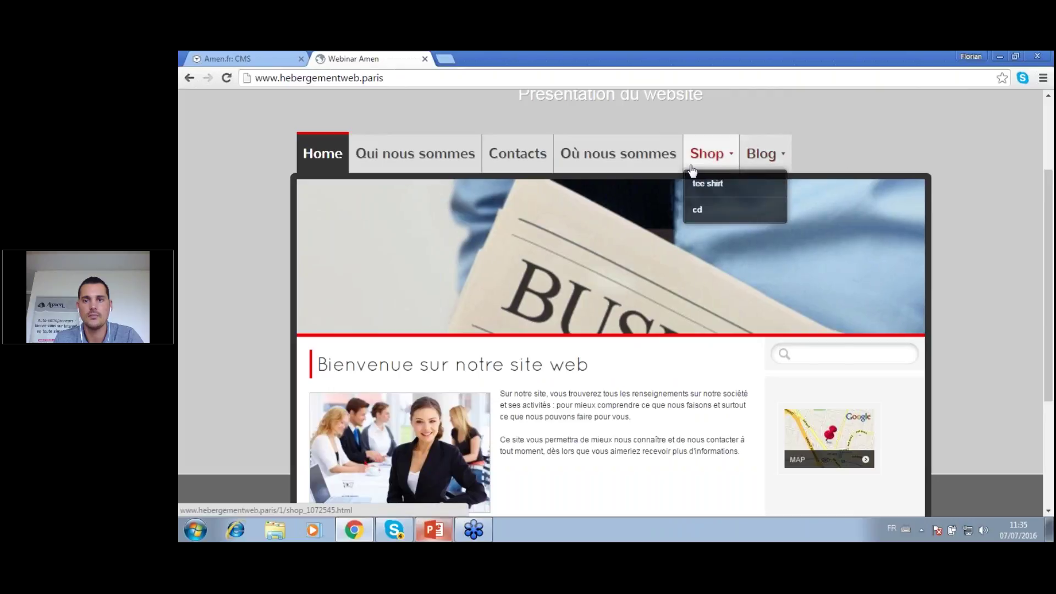
pyautogui.click(363, 159)
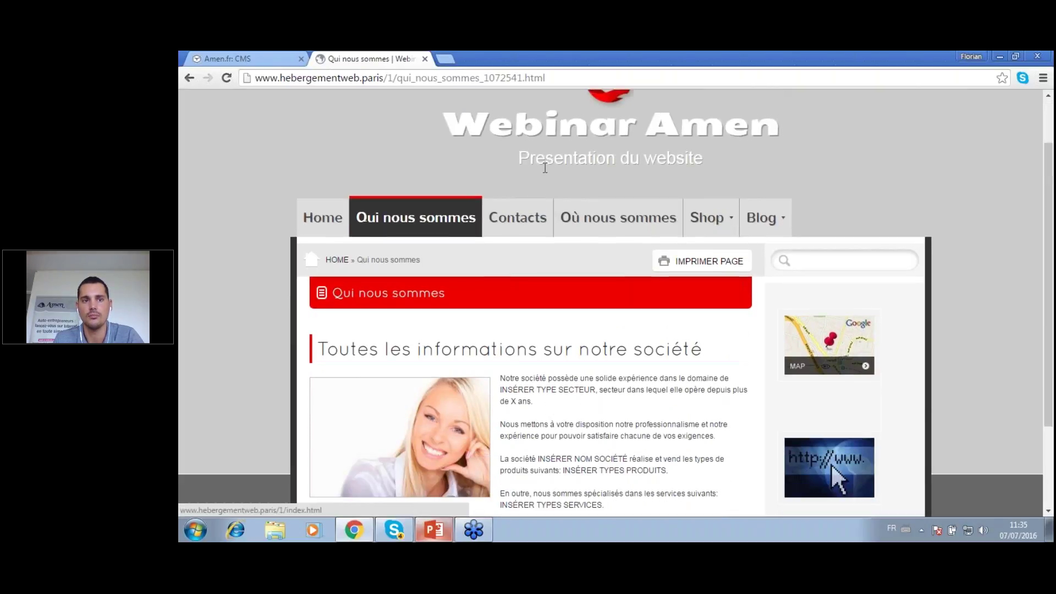
pyautogui.scroll(-1, 545, 168)
pyautogui.scroll(-1, 499, 334)
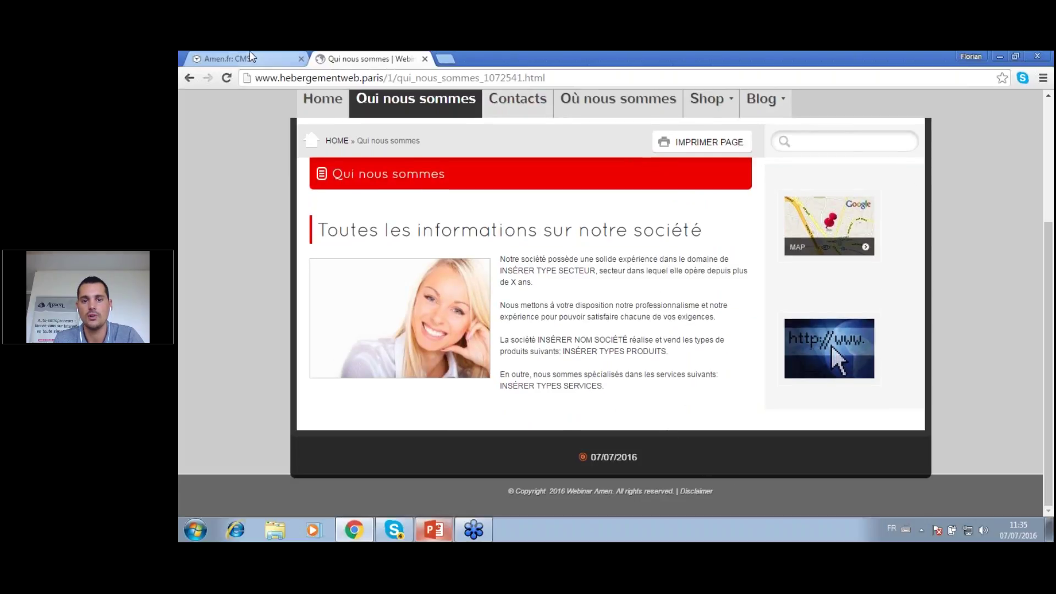
# Reopen the site for editing in the CMS and return to the published Qui nous sommes page to review it
pyautogui.click(251, 59)
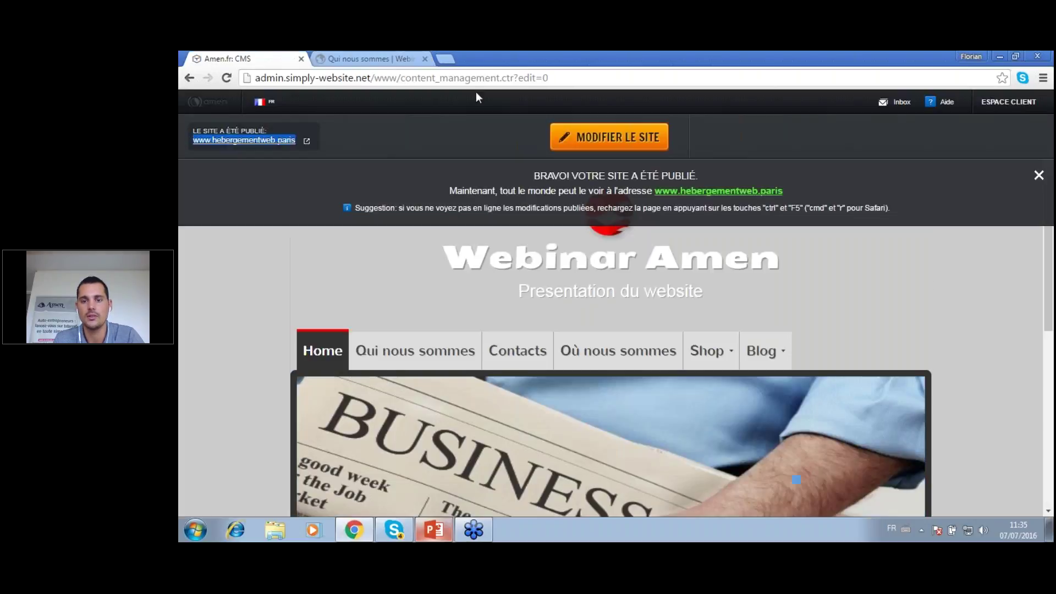
pyautogui.click(651, 145)
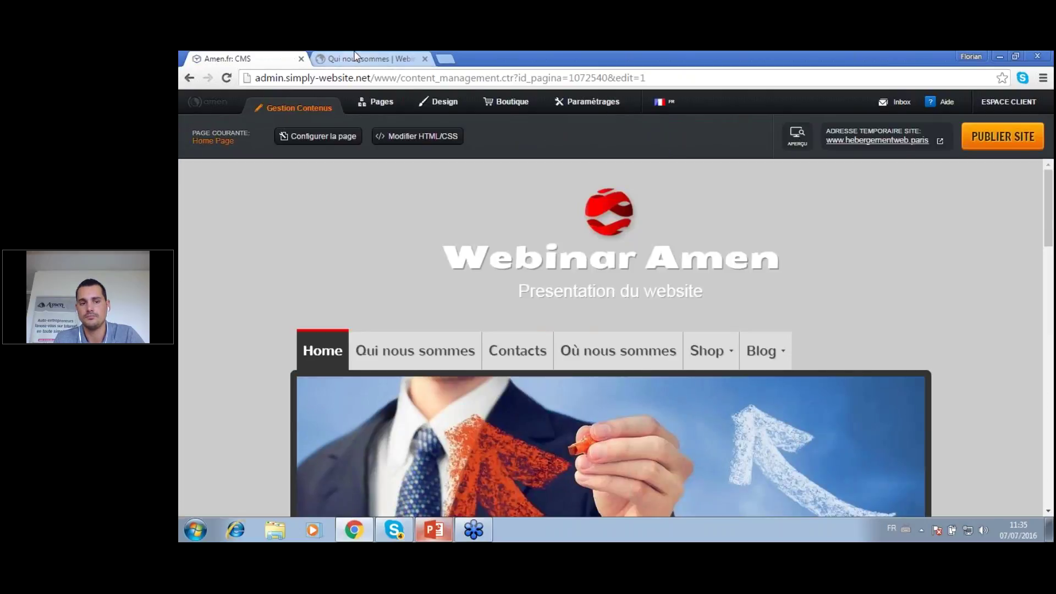
pyautogui.click(352, 57)
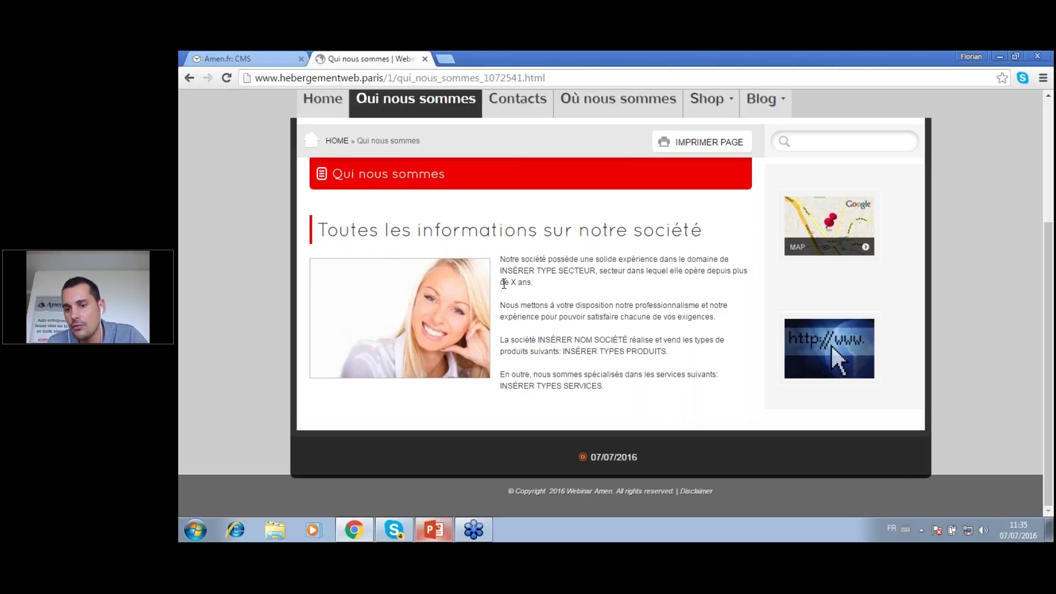
pyautogui.scroll(4, 503, 285)
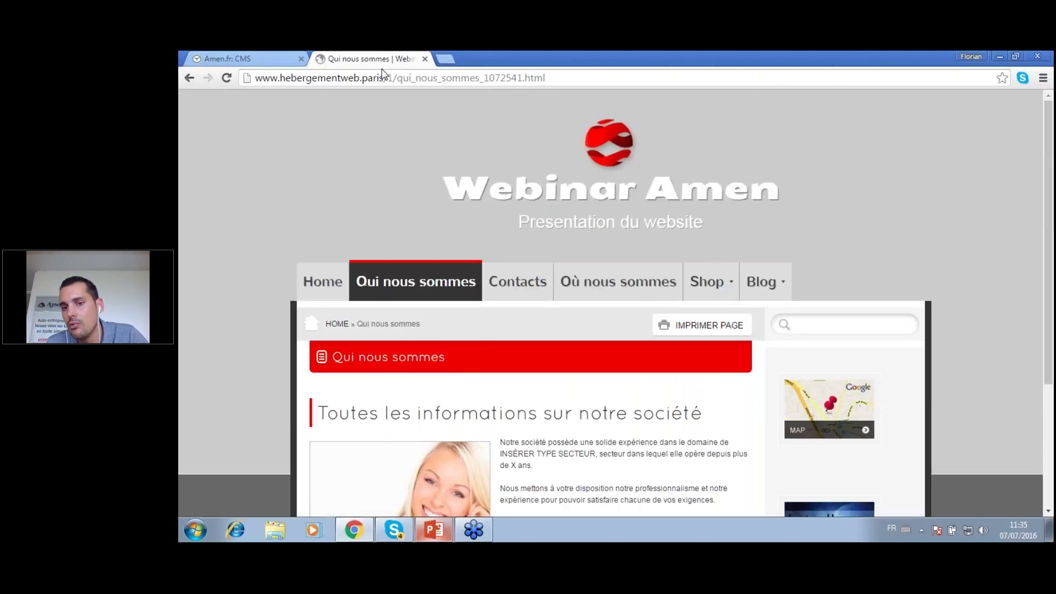
pyautogui.scroll(-1, 309, 171)
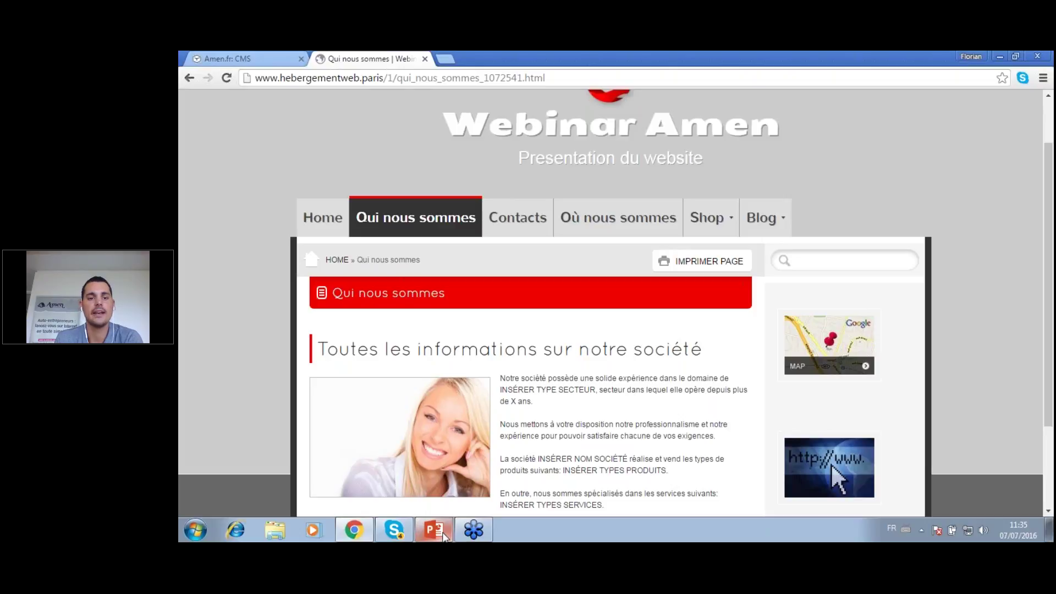
# Switch to PowerPoint, start the slide show from the Agenda du webinaire slide and advance to the Témoignages slide
pyautogui.click(435, 531)
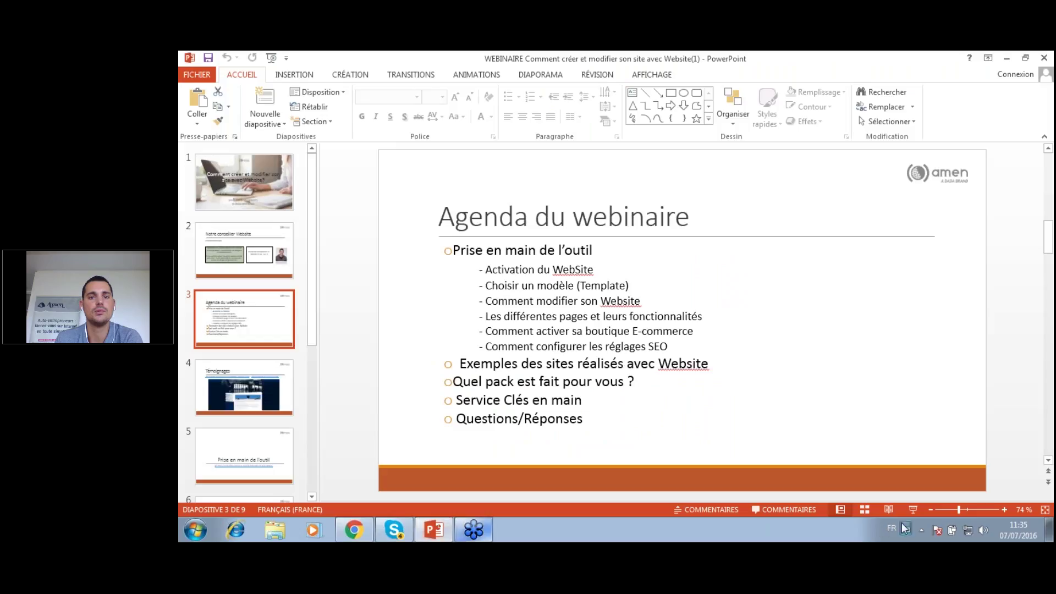
pyautogui.click(913, 509)
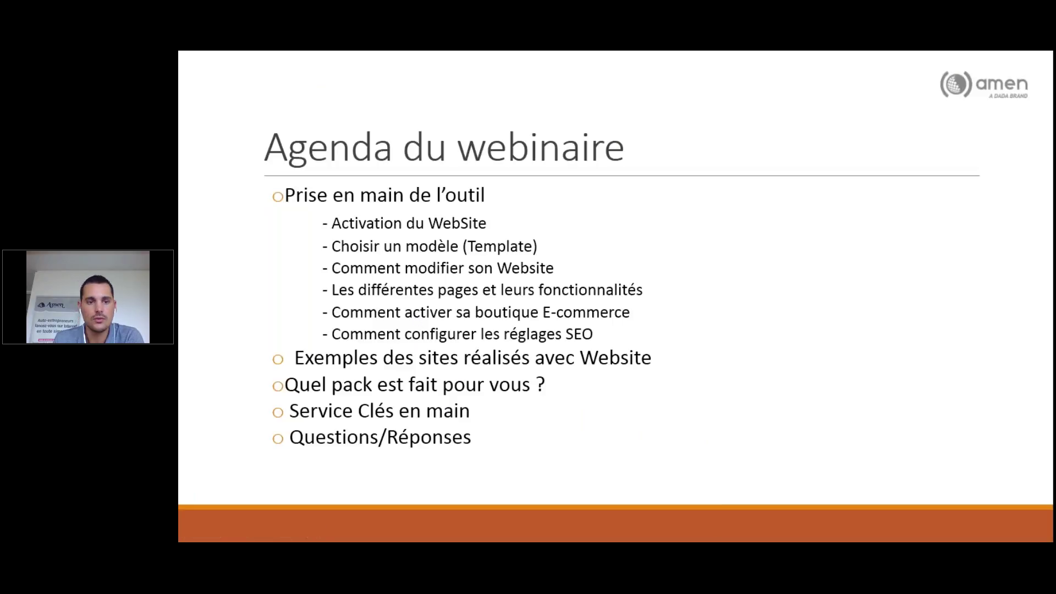
pyautogui.press('Right')
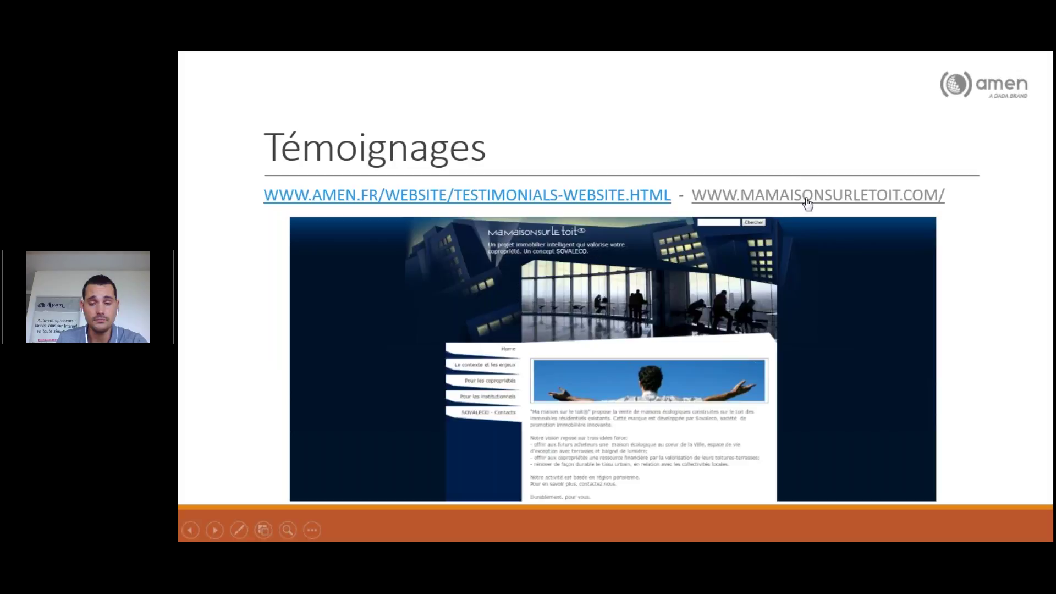
pyautogui.click(743, 198)
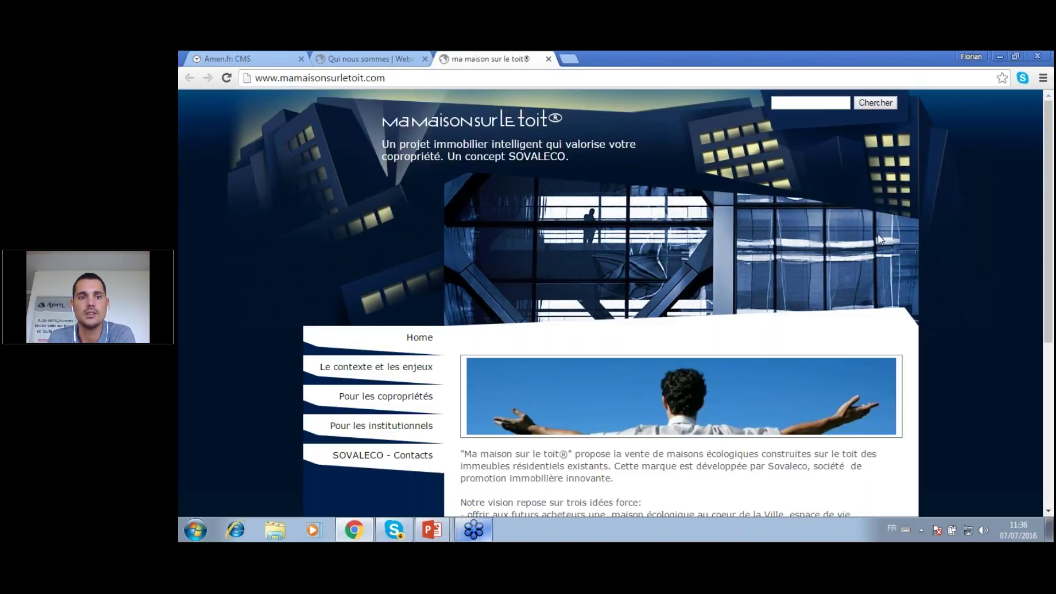
pyautogui.scroll(-2, 878, 233)
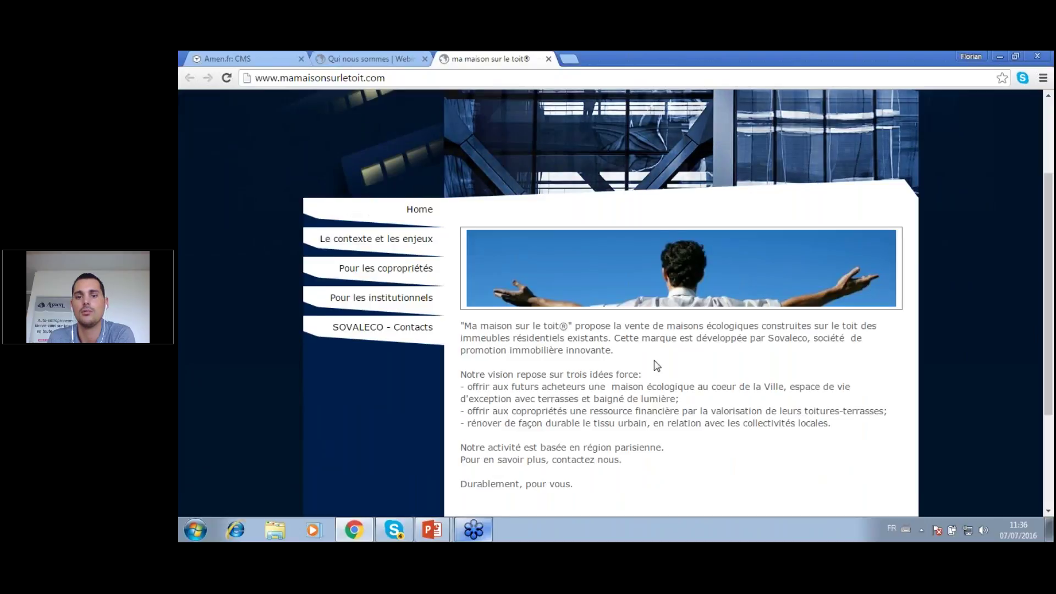
pyautogui.scroll(-1, 657, 365)
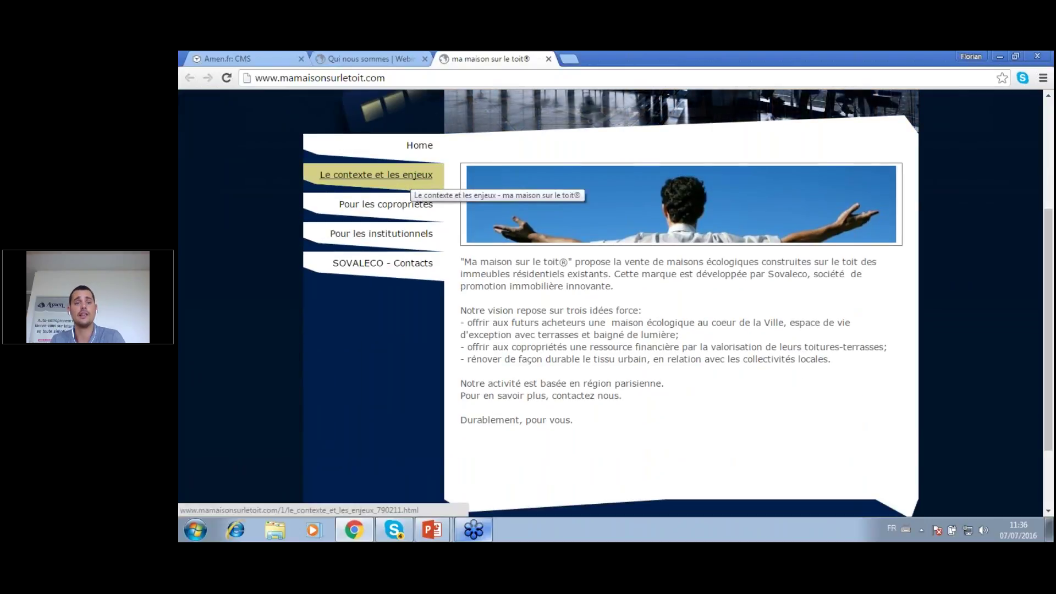
pyautogui.click(414, 183)
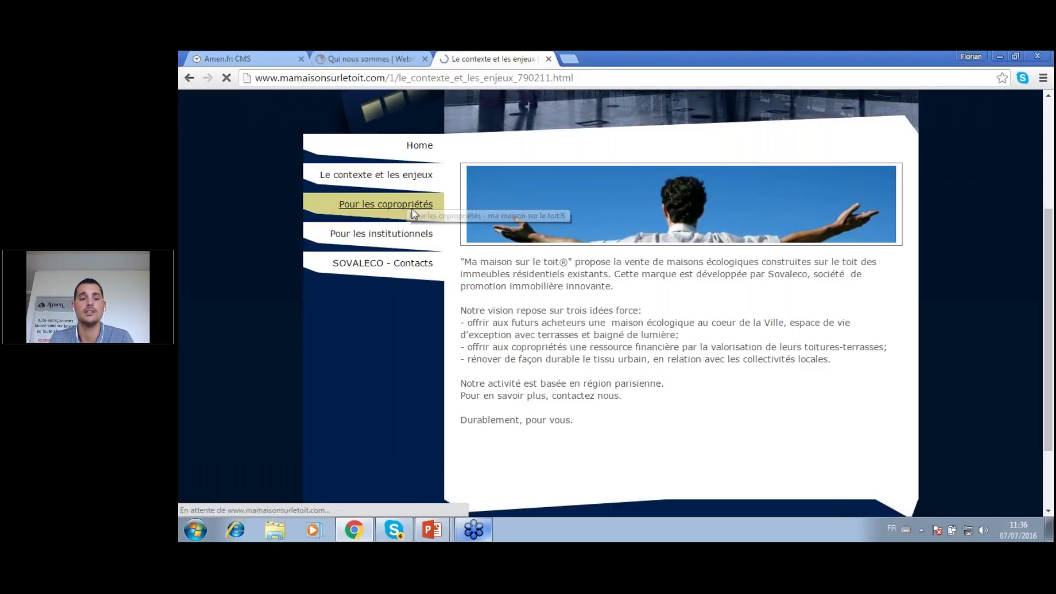
pyautogui.scroll(-3, 689, 317)
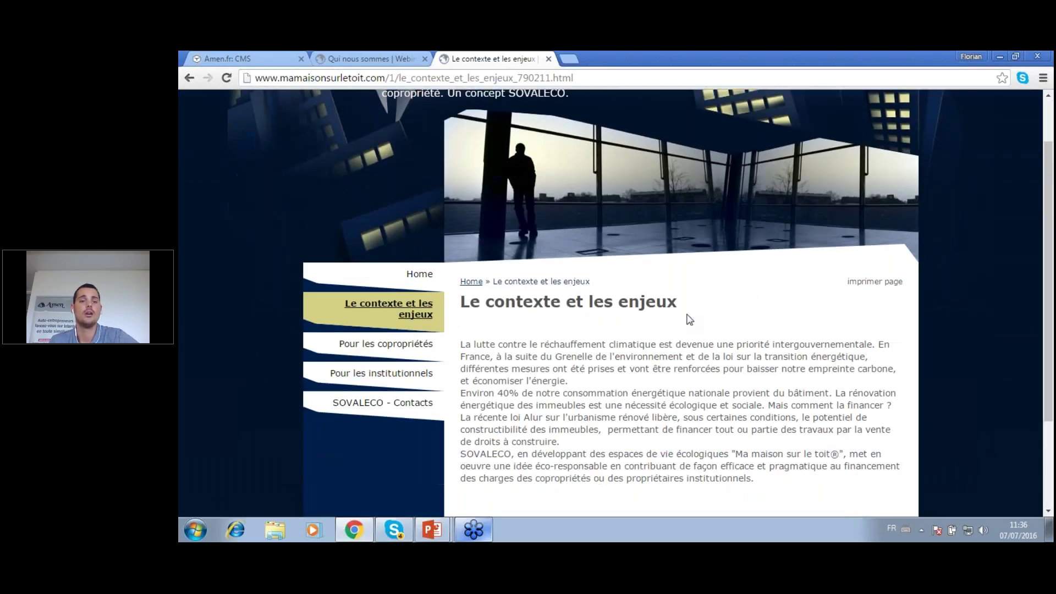
# Open the example site's SOVALECO - Contacts page and look through its contact form
pyautogui.click(421, 281)
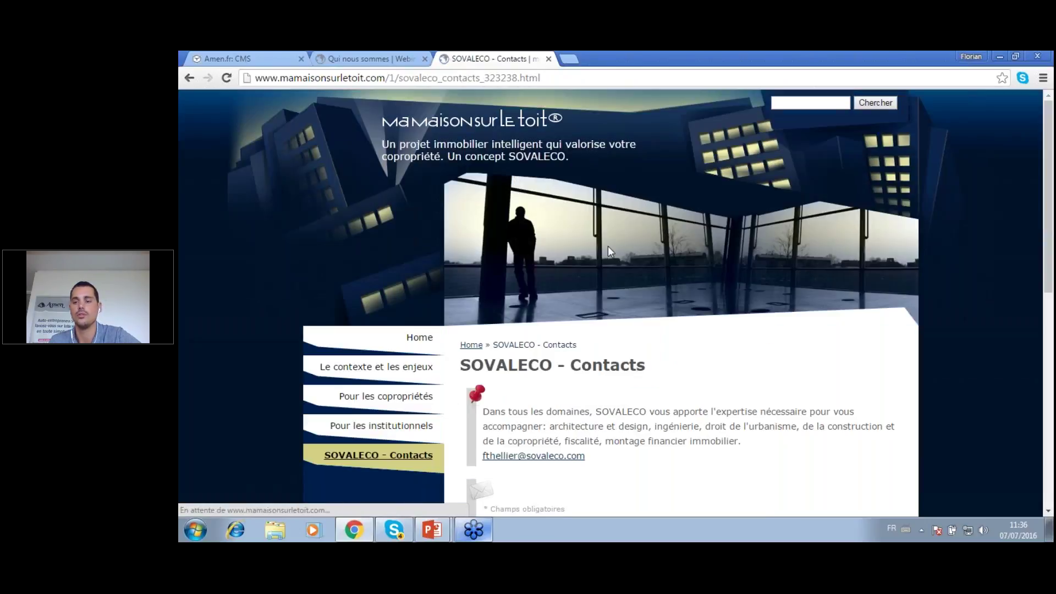
pyautogui.scroll(-3, 608, 246)
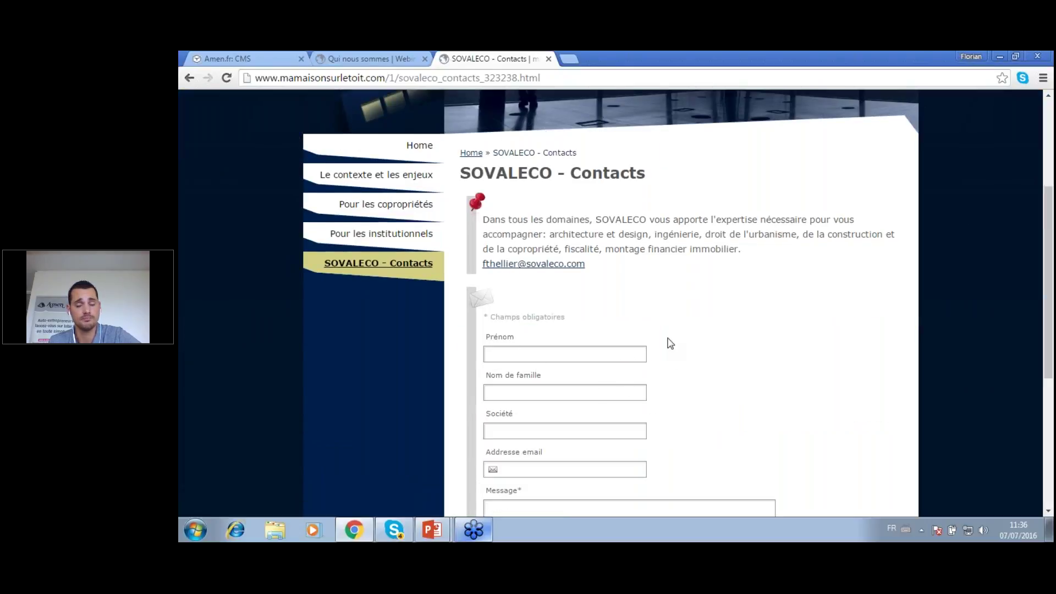
pyautogui.scroll(-2, 620, 311)
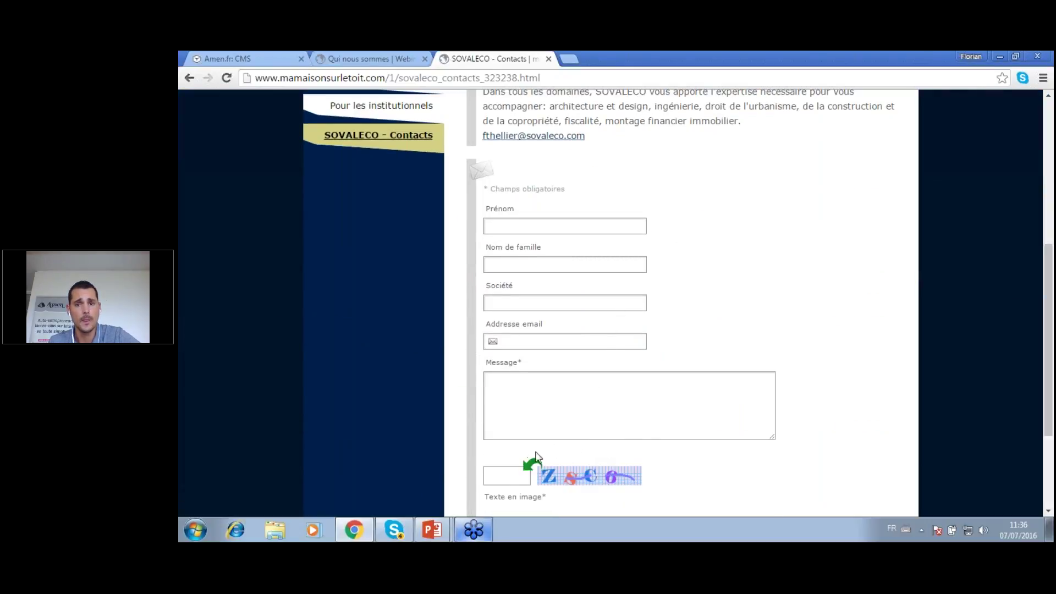
pyautogui.scroll(5, 852, 372)
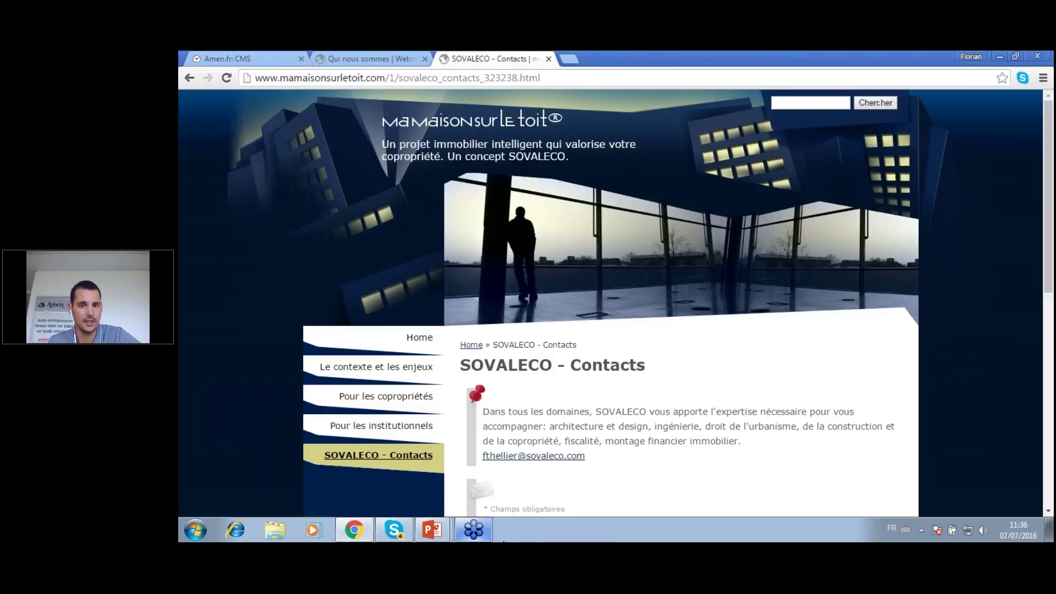
# Switch back to the webinar presentation in PowerPoint and resume the slide show on the Témoignages slide
pyautogui.click(443, 526)
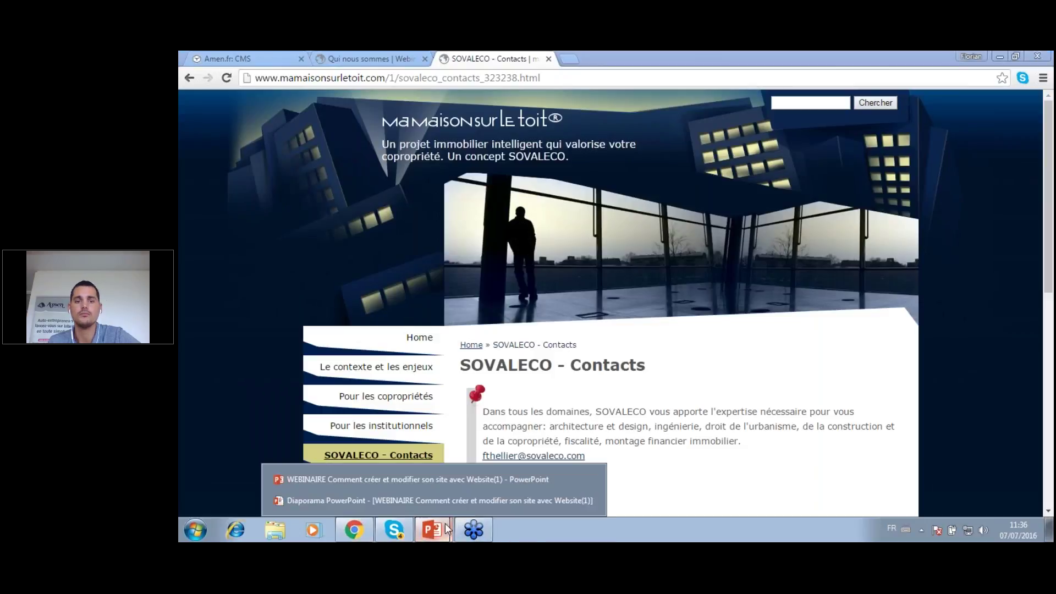
pyautogui.click(475, 480)
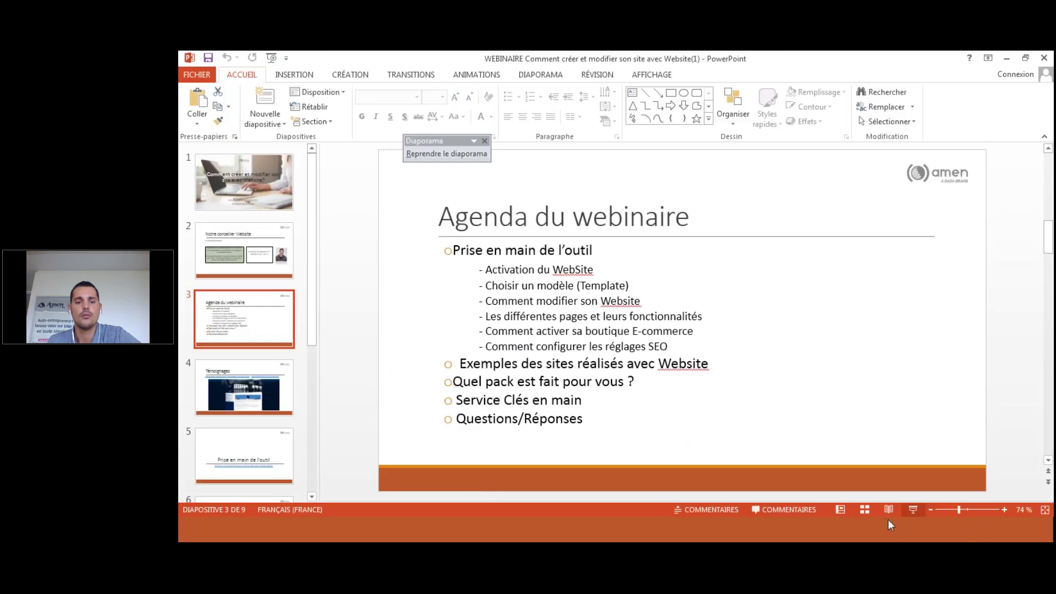
pyautogui.click(914, 510)
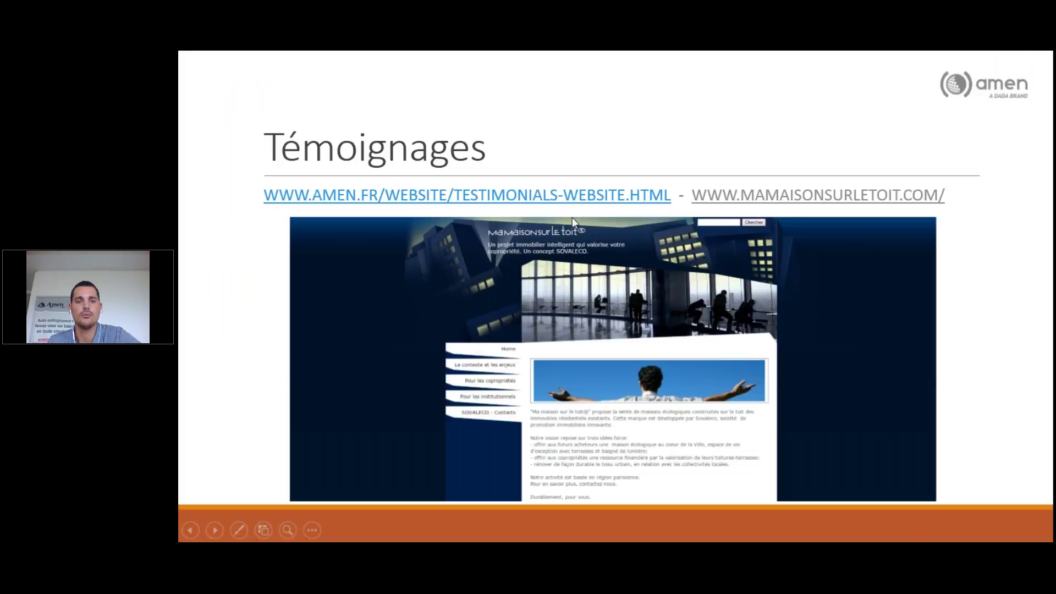
# Advance the slide show to the Quel pack est fait pour vous ? slide and open its site-comparison link
pyautogui.press('Right')
pyautogui.press('Right')
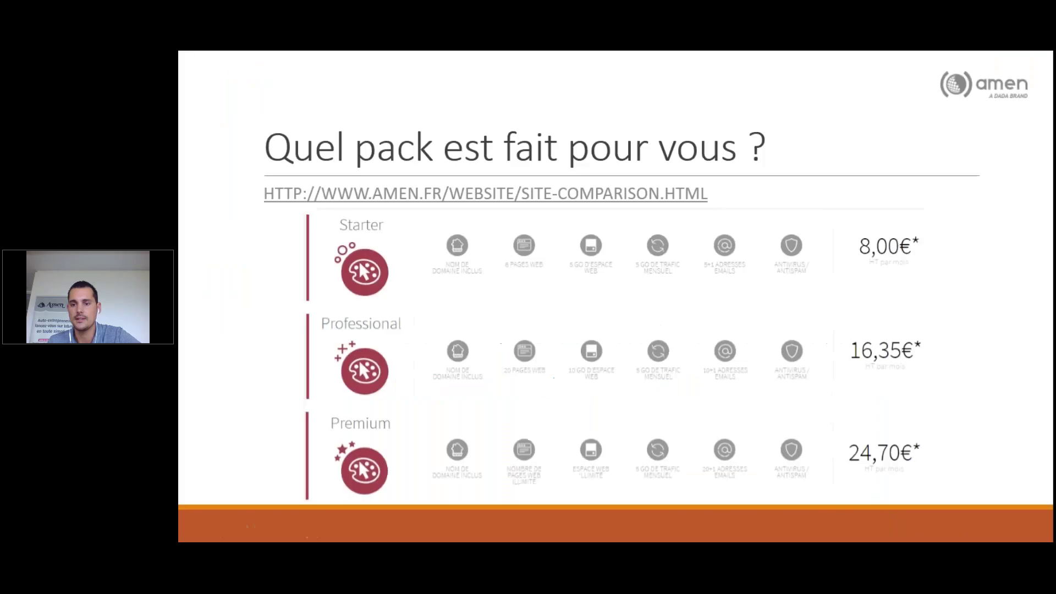
pyautogui.click(450, 194)
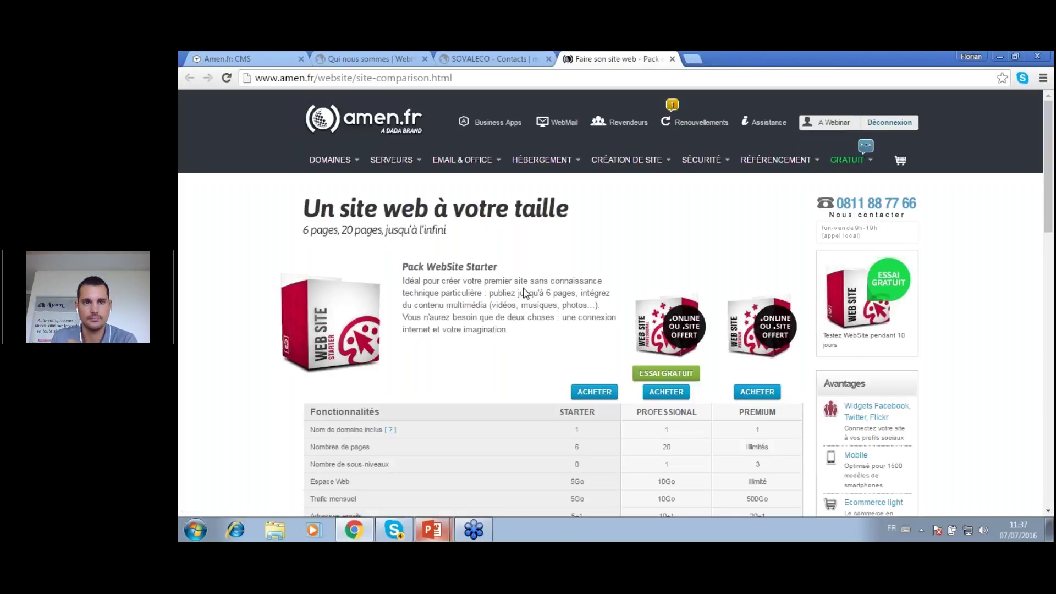
# Examine the Starter, Professional and Premium comparison table, including page limits, Ecommerce light and prices
pyautogui.scroll(-3, 528, 292)
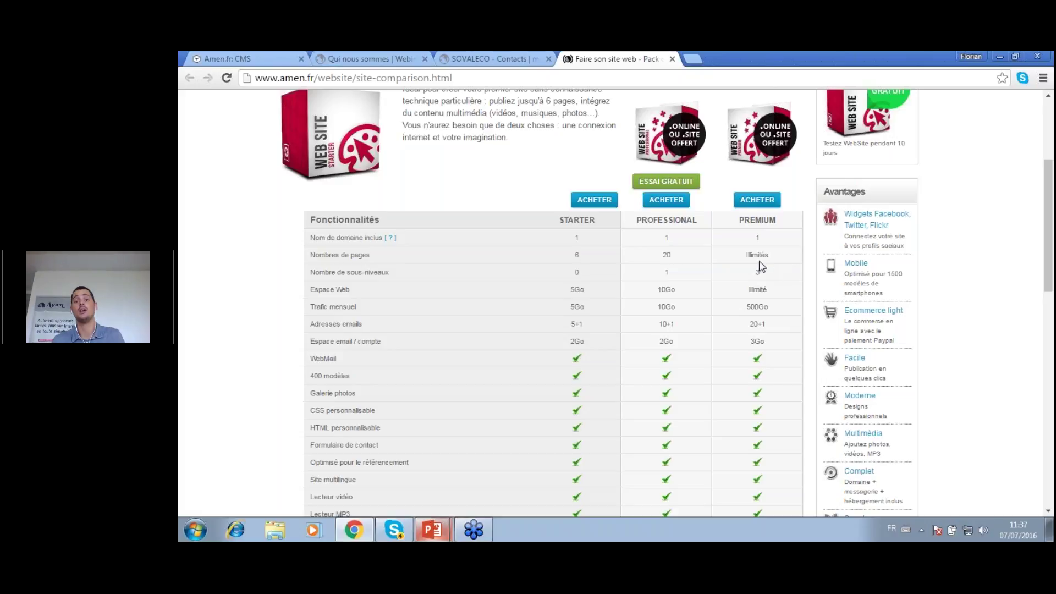
pyautogui.scroll(3, 715, 253)
pyautogui.scroll(-6, 653, 242)
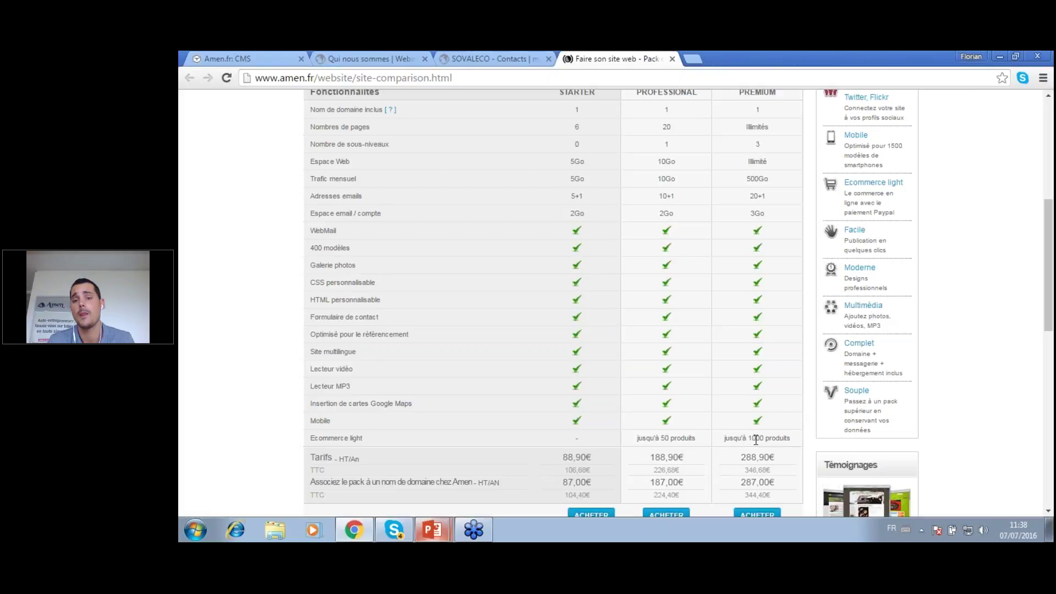
pyautogui.scroll(1, 715, 437)
pyautogui.scroll(-2, 620, 436)
pyautogui.scroll(1, 620, 418)
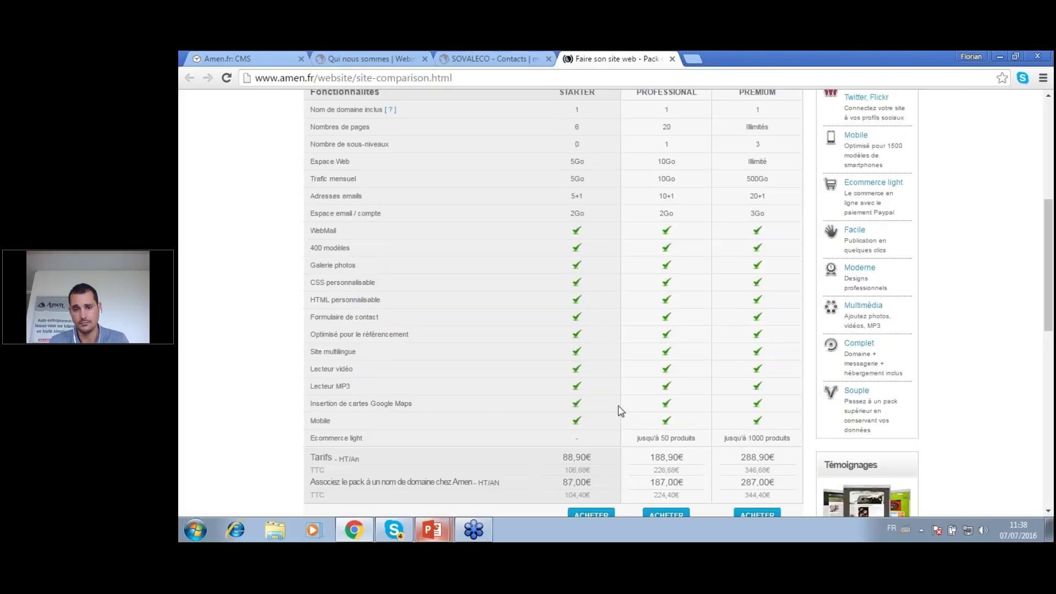
pyautogui.scroll(3, 622, 411)
pyautogui.scroll(1, 626, 410)
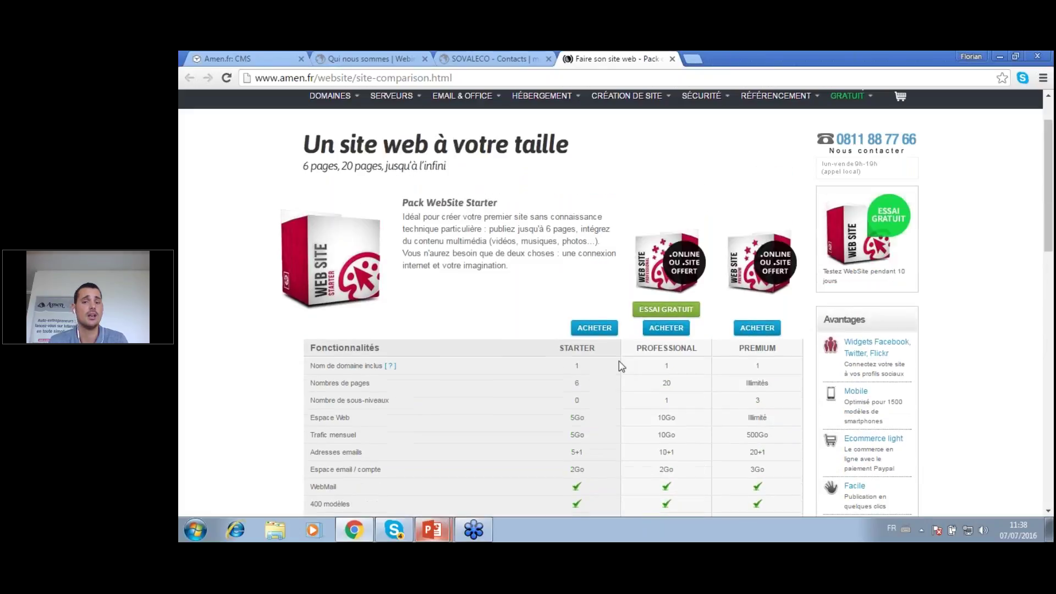
pyautogui.scroll(1, 599, 234)
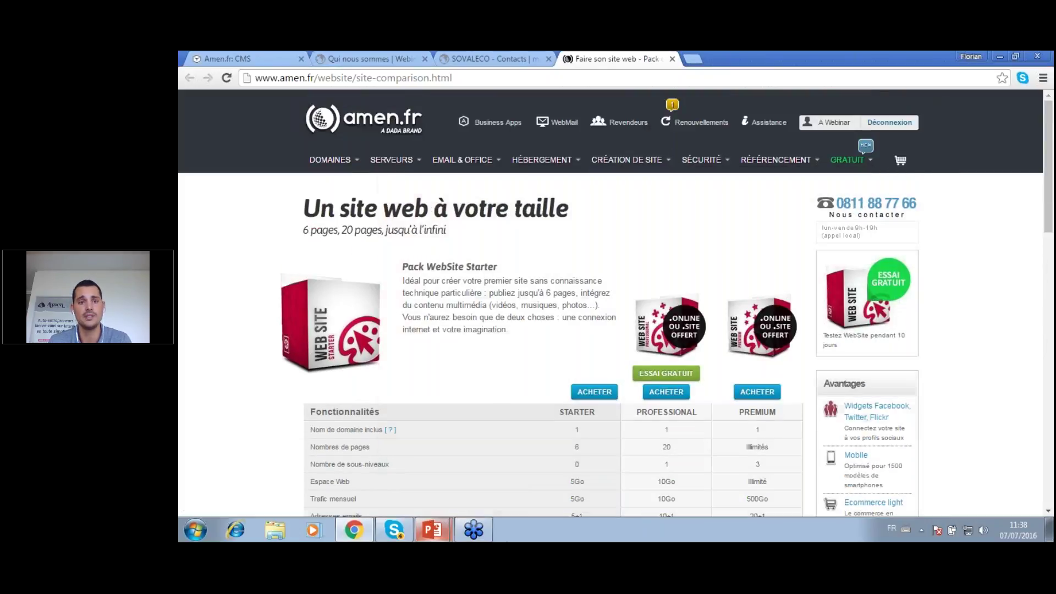
# Switch back to the PowerPoint slide show and advance to the Laissez-nous créer votre site ! slide
pyautogui.moveTo(434, 531)
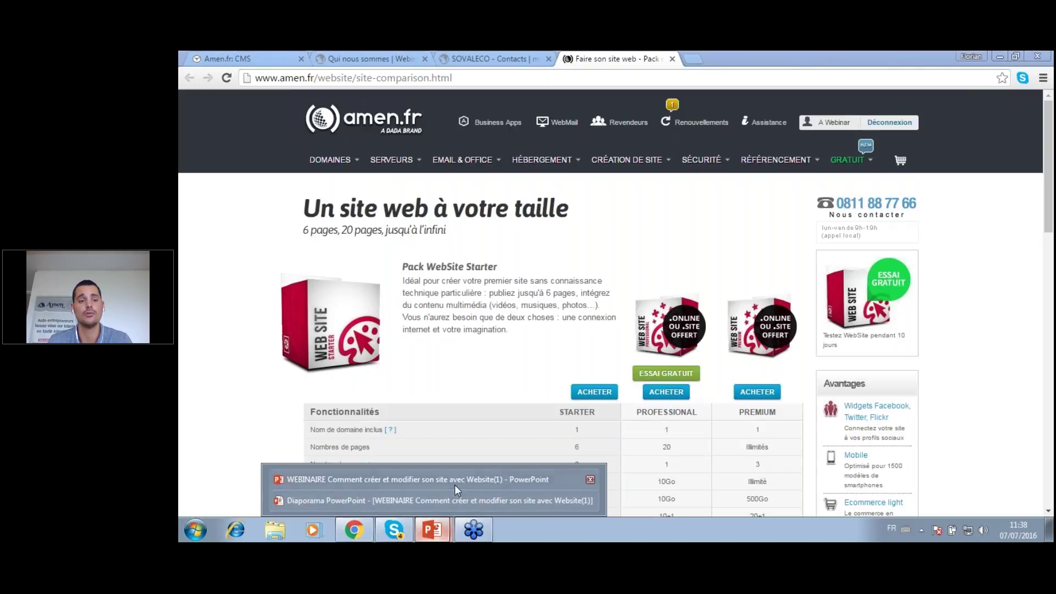
pyautogui.click(456, 498)
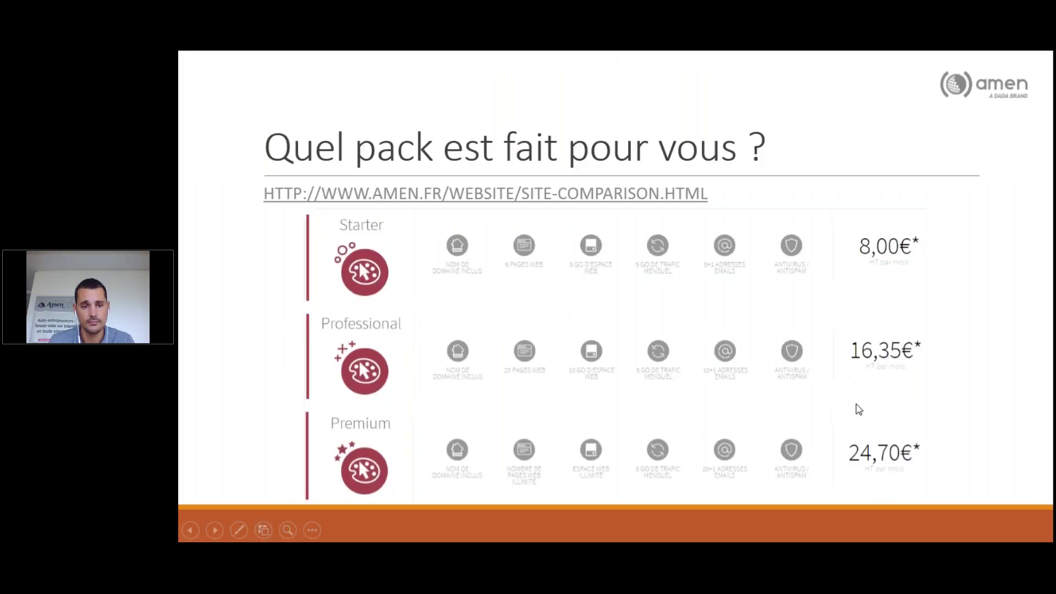
pyautogui.click(880, 352)
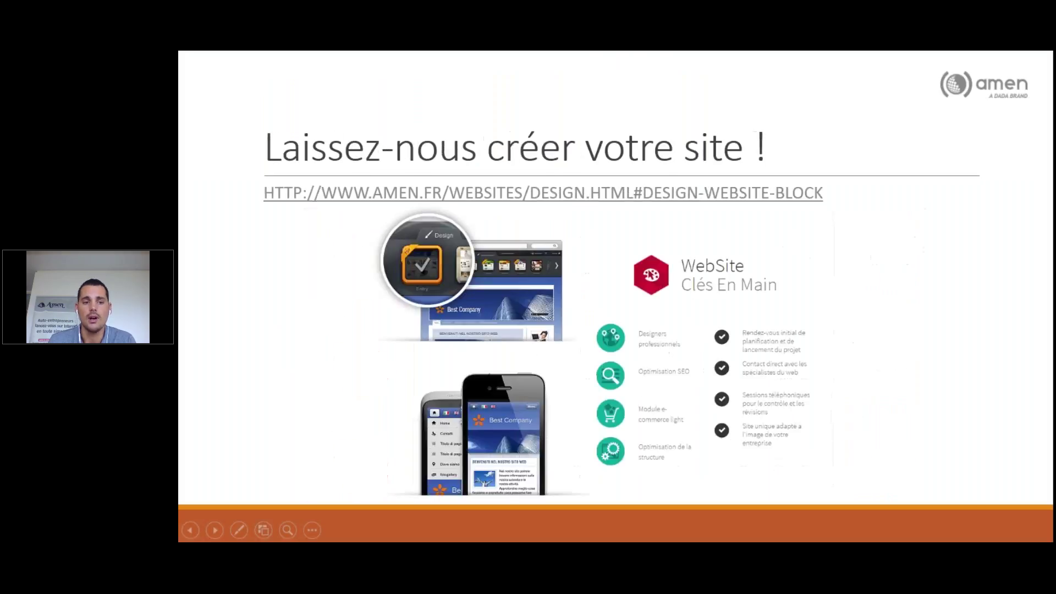
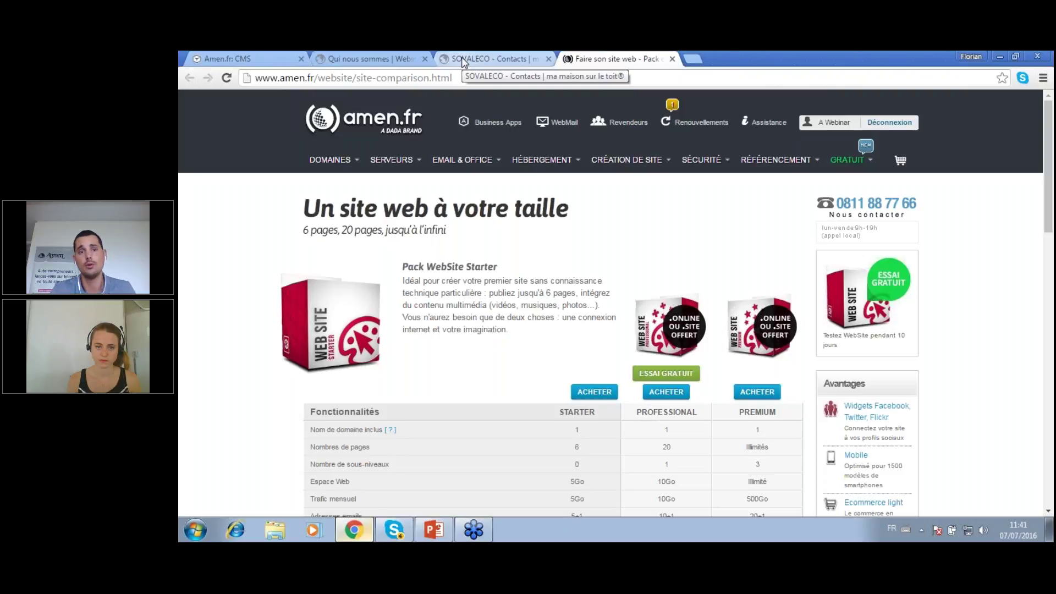
# Switch to the Amen.fr CMS in the browser and look over the Home Page in the content editor
pyautogui.click(244, 57)
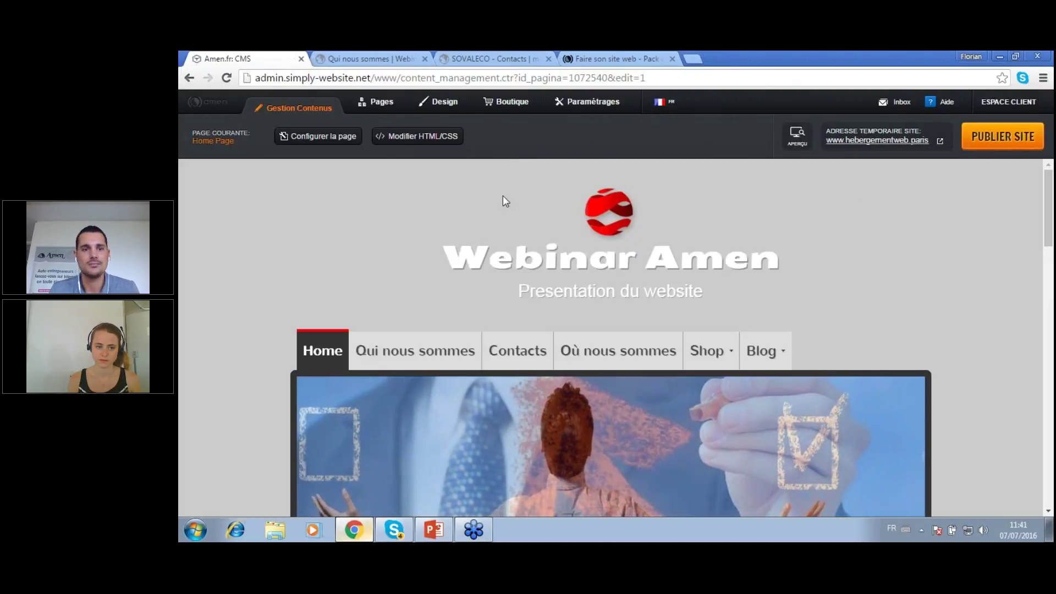
pyautogui.scroll(-3, 473, 176)
pyautogui.scroll(3, 478, 184)
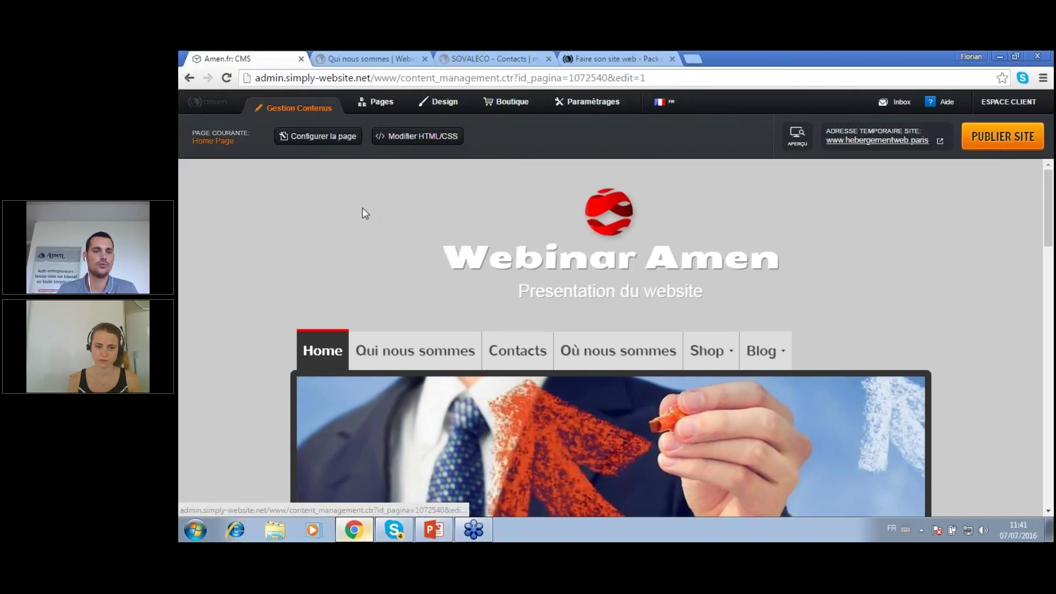
# Open the Home Page's HTML code and insert an empty line below {FAVICON}
pyautogui.click(430, 142)
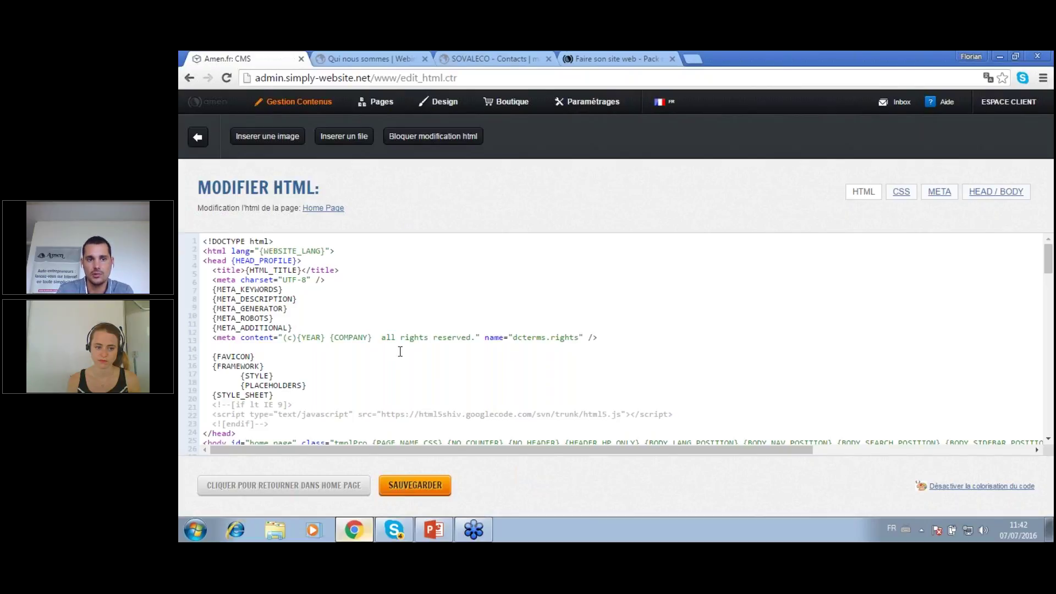
pyautogui.click(256, 357)
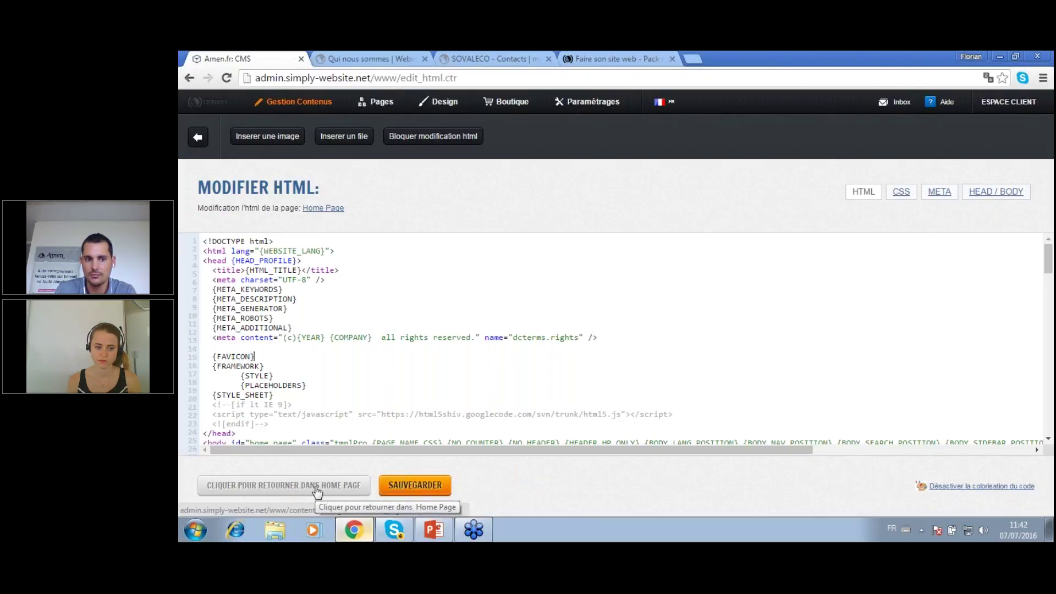
pyautogui.press('Return')
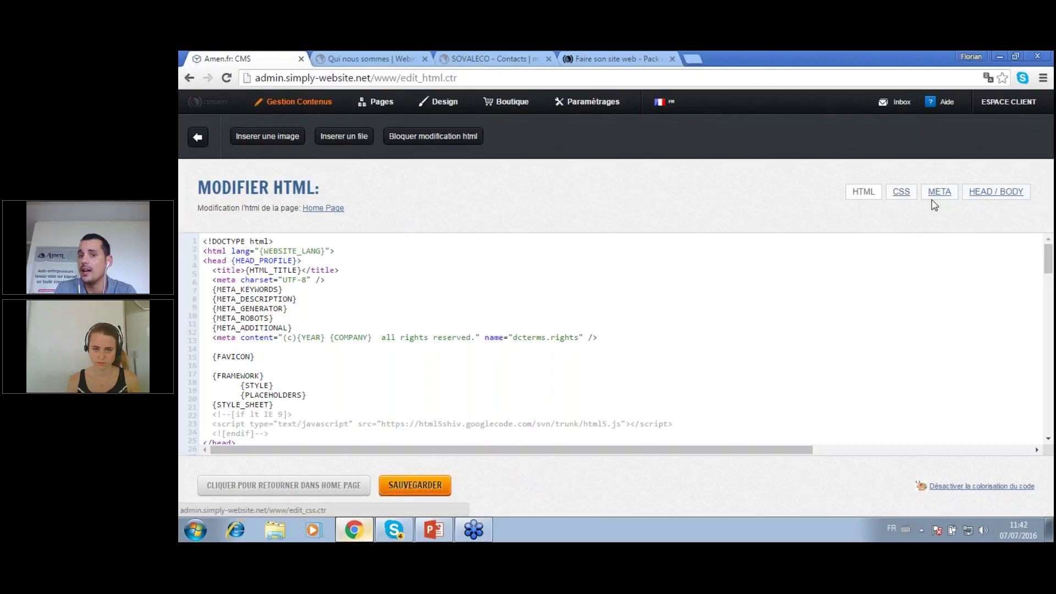
# Review the HEAD / BODY code section and the Home Page's HTML code, and return to the content editor
pyautogui.click(994, 200)
pyautogui.click(607, 177)
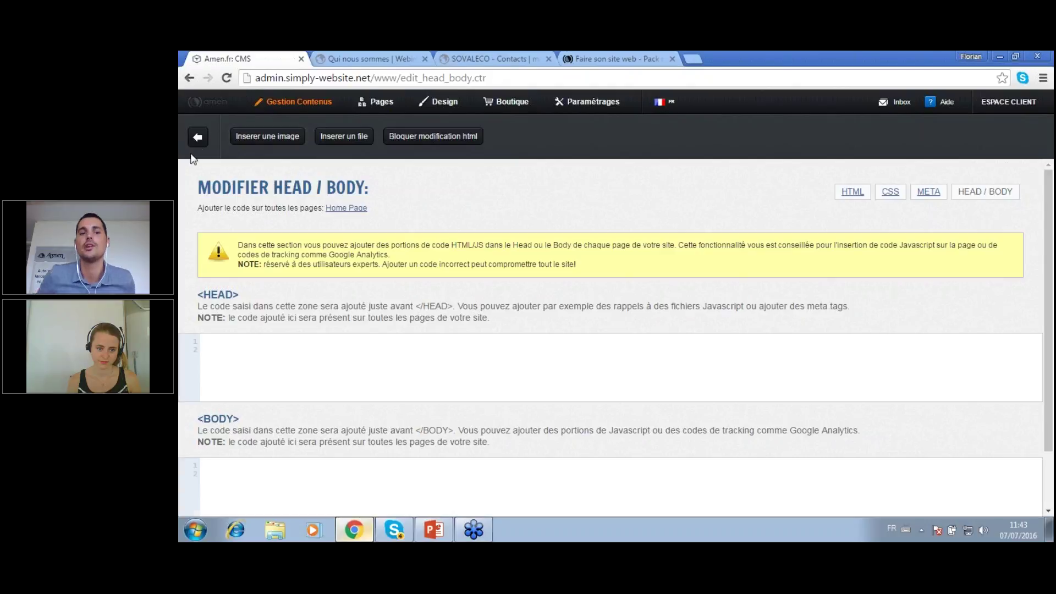
pyautogui.click(197, 137)
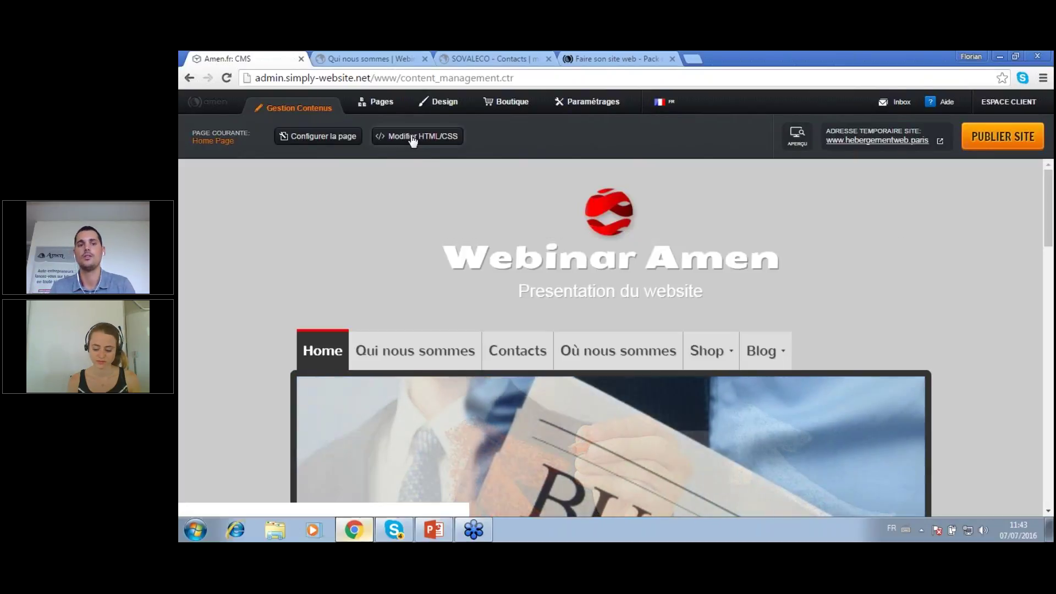
pyautogui.click(428, 142)
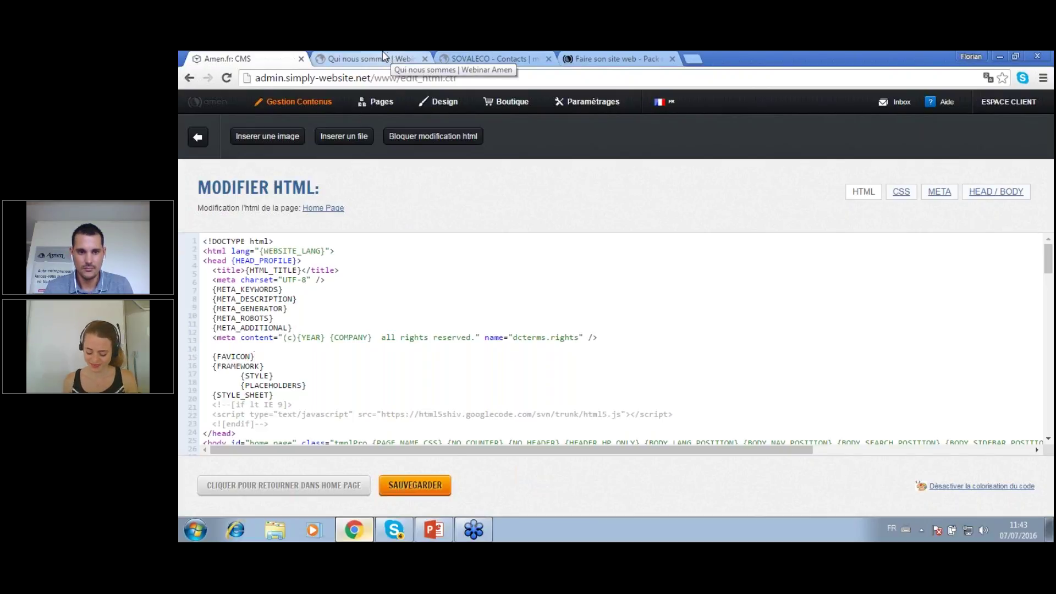
pyautogui.click(294, 106)
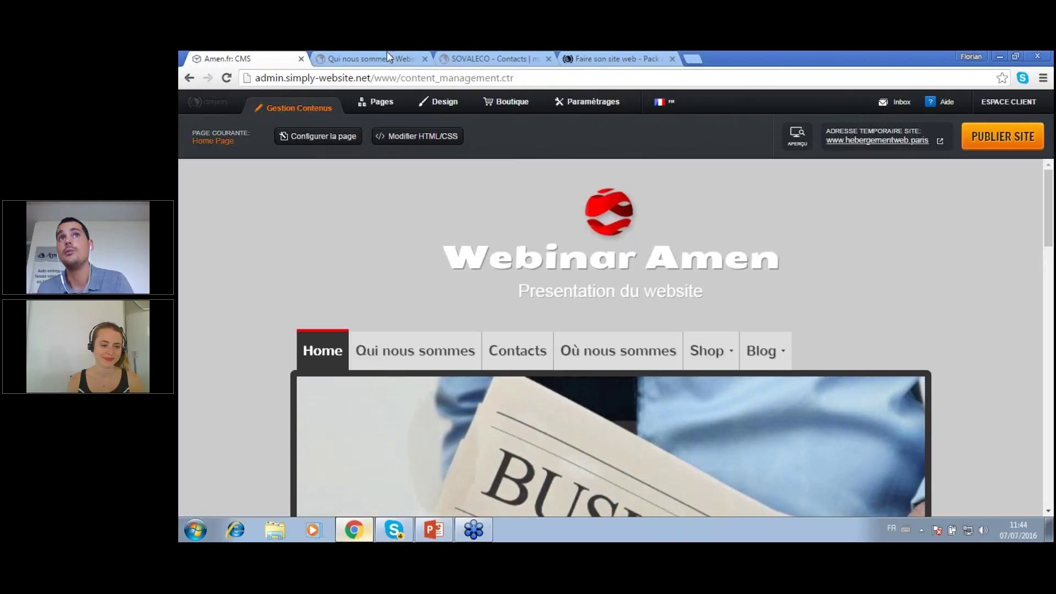
# Go back to the amen.fr pack comparison page and review the features of the three packs in the table
pyautogui.click(616, 57)
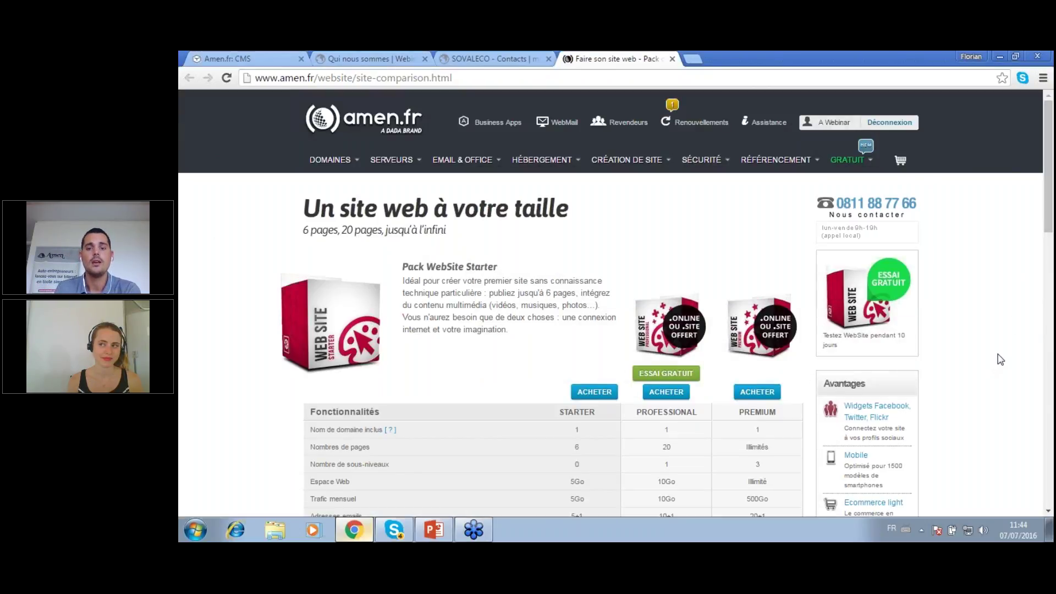
pyautogui.scroll(-4, 998, 358)
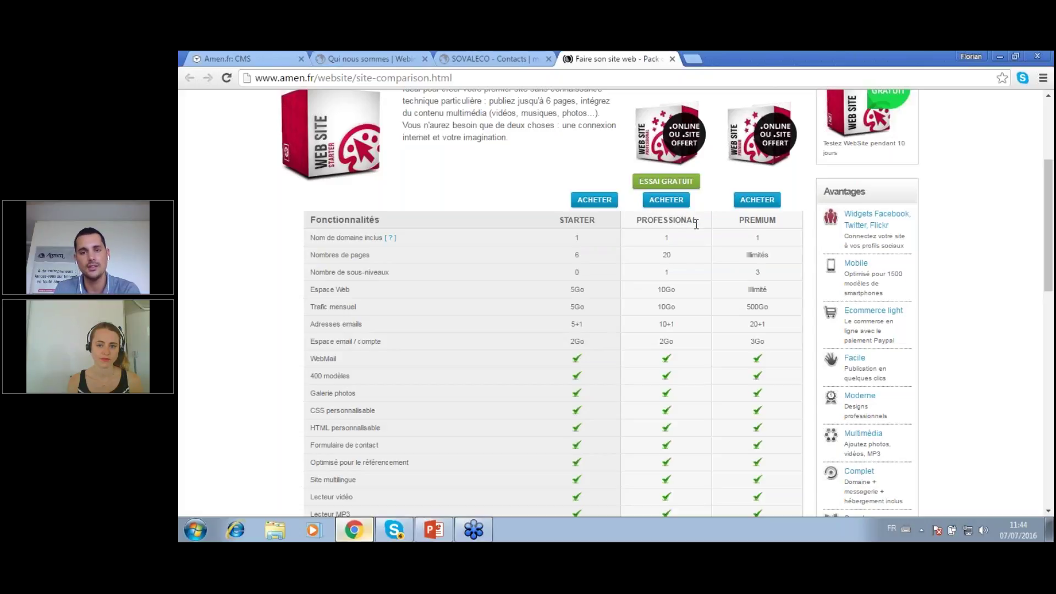
pyautogui.scroll(-1, 697, 243)
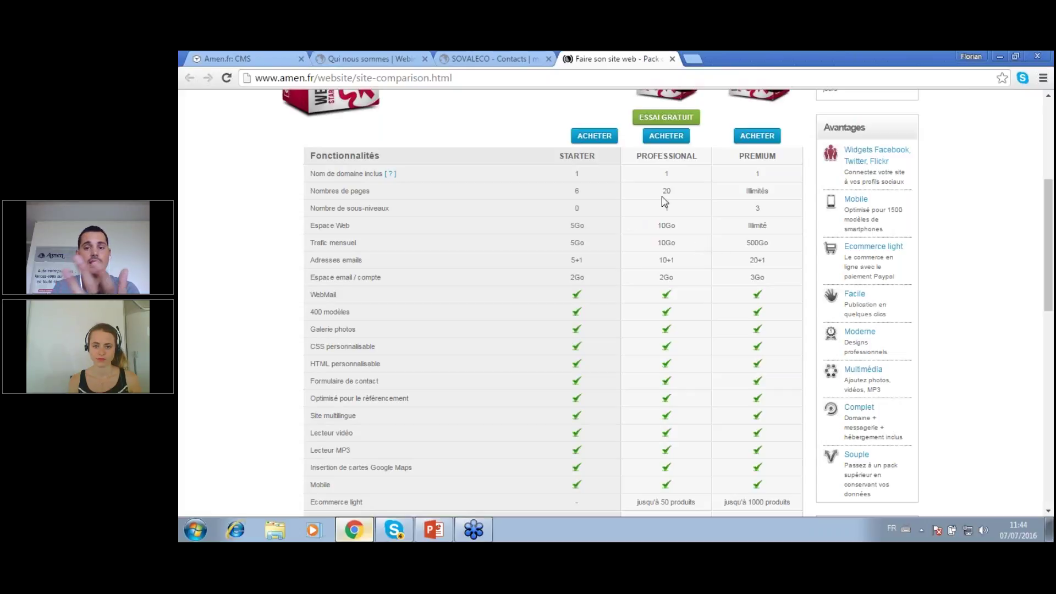
pyautogui.scroll(-1, 671, 195)
pyautogui.scroll(1, 680, 201)
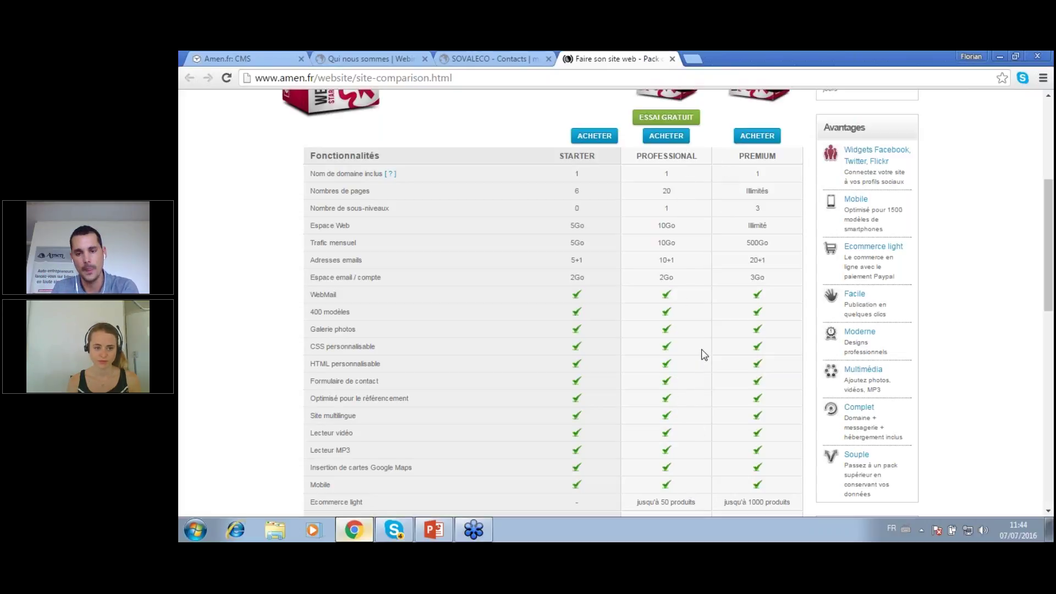
pyautogui.scroll(1, 700, 352)
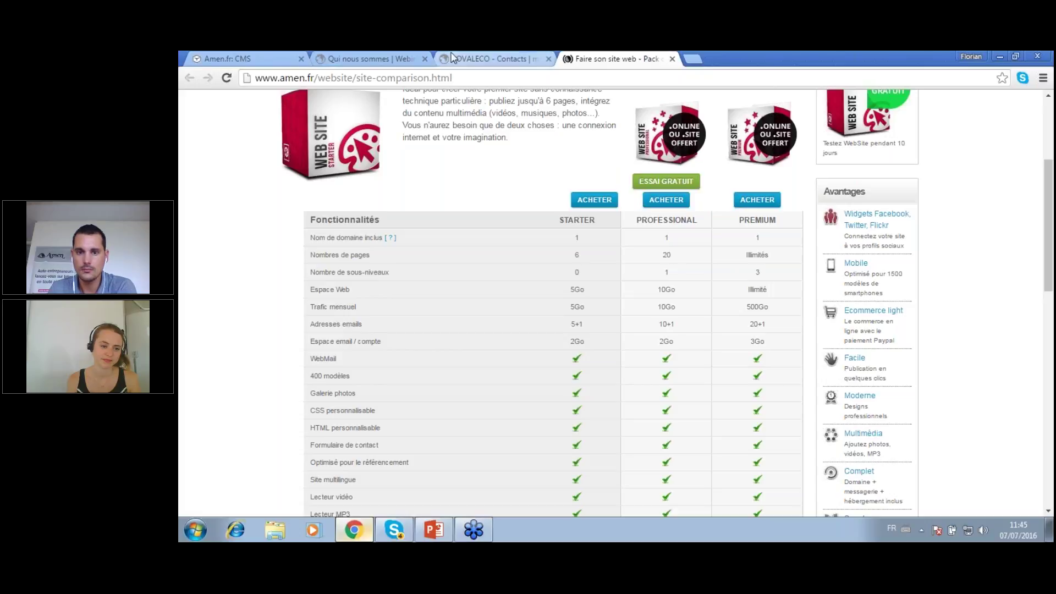
# Return to the Amen.fr CMS and open the Qui nous sommes page for editing from the site structure
pyautogui.click(352, 59)
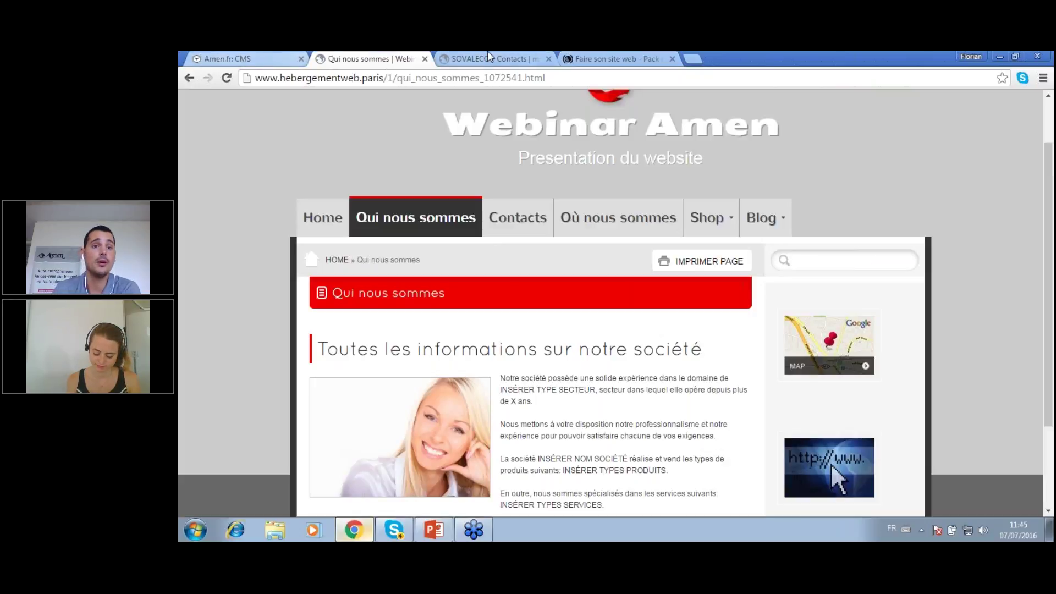
pyautogui.click(248, 58)
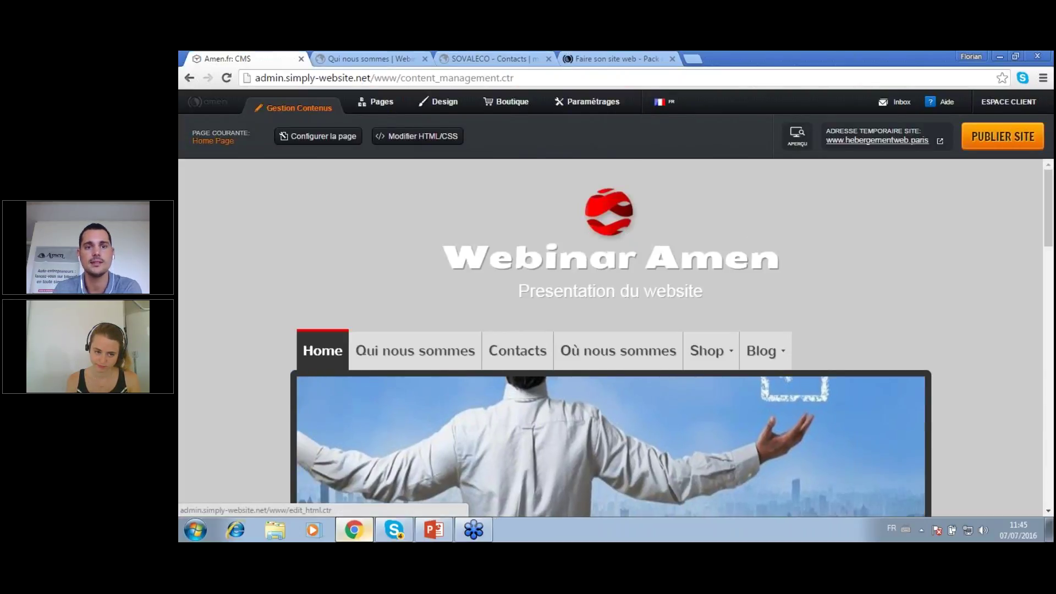
pyautogui.click(383, 104)
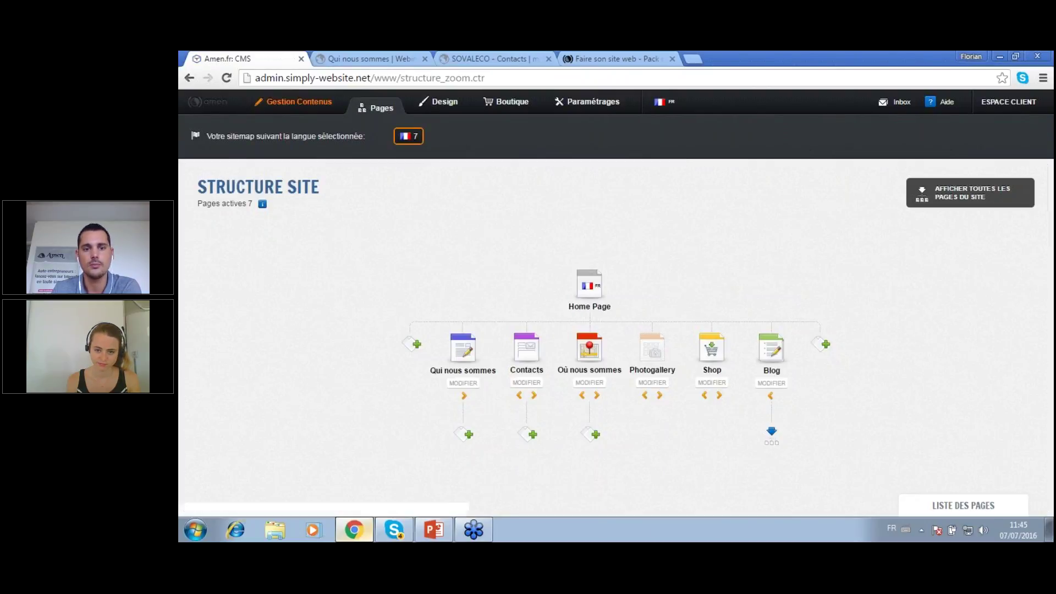
pyautogui.click(467, 352)
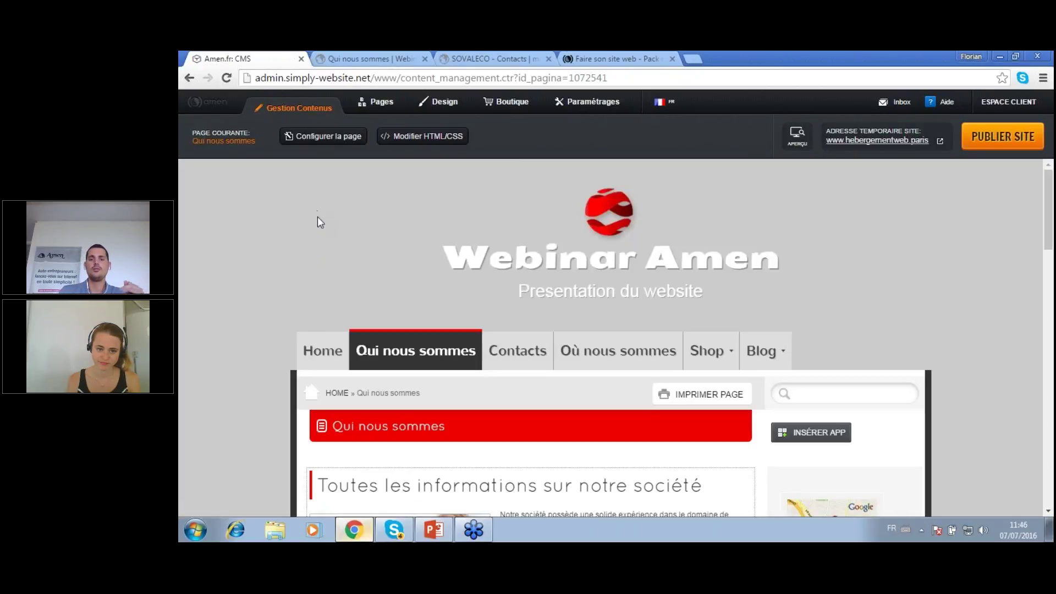
# Examine the content blocks of the Qui nous sommes page, from the company information down to the footer
pyautogui.scroll(-1, 318, 216)
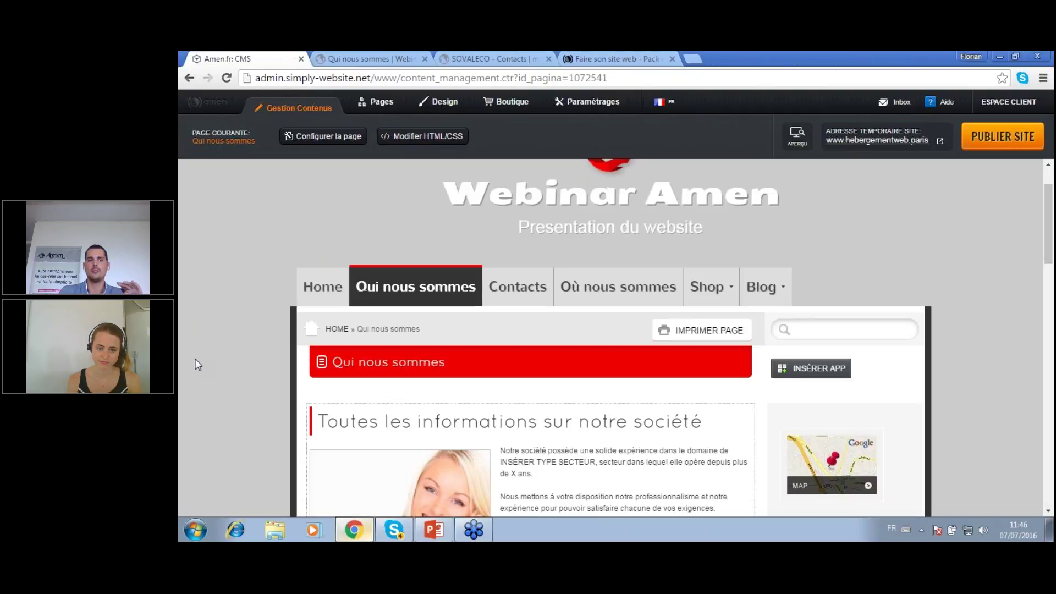
pyautogui.scroll(-2, 197, 359)
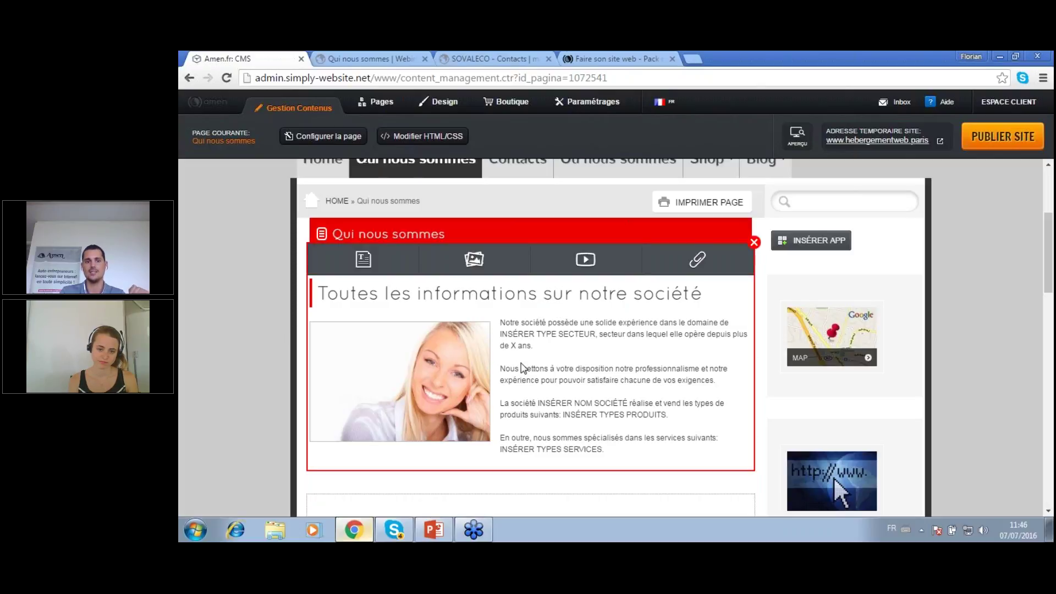
pyautogui.scroll(-2, 561, 238)
pyautogui.scroll(2, 561, 239)
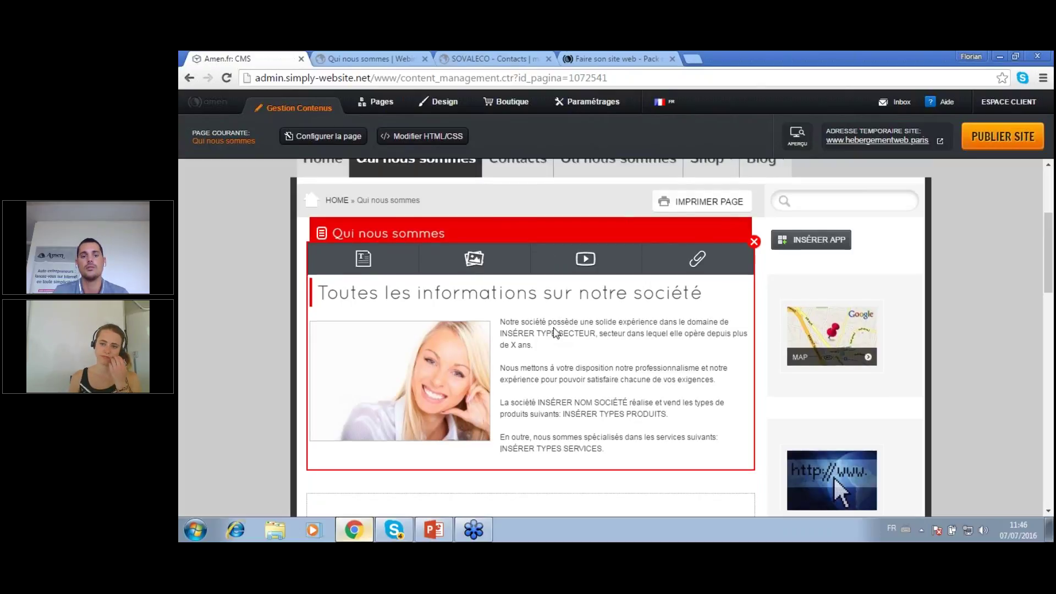
pyautogui.scroll(-7, 555, 332)
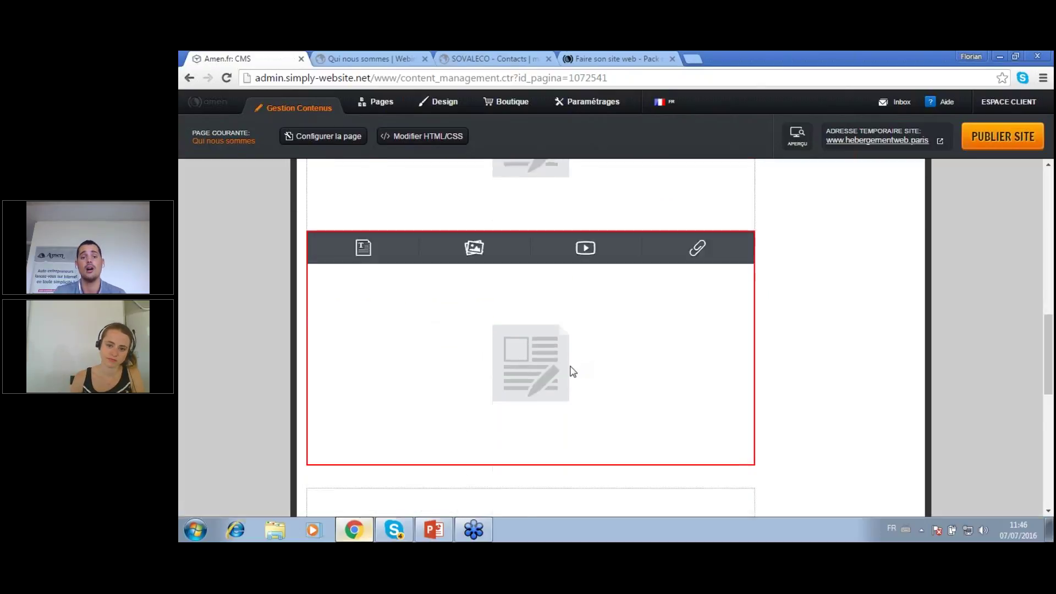
pyautogui.scroll(-1, 572, 371)
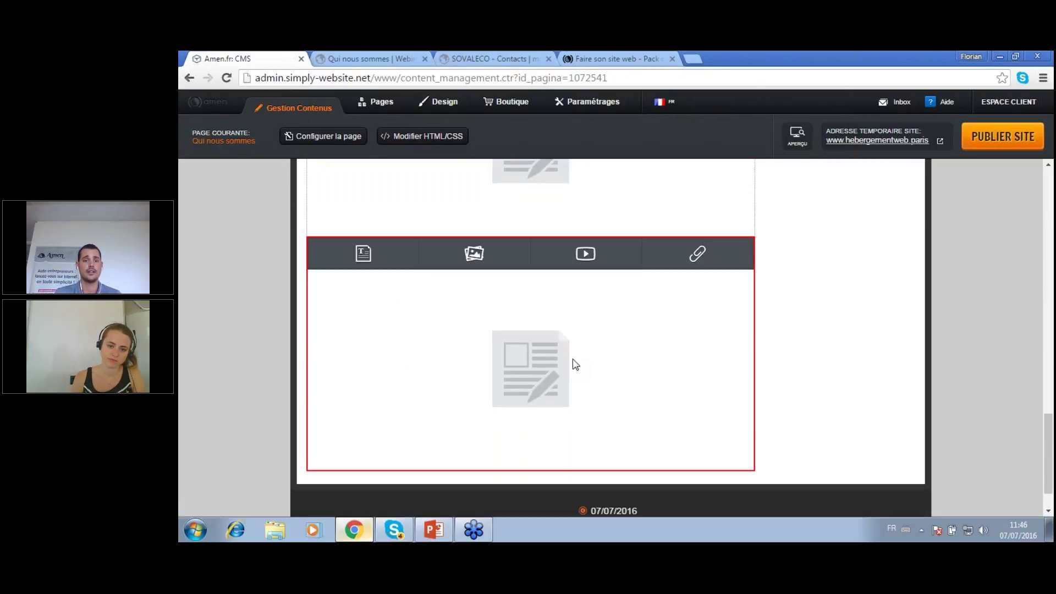
pyautogui.scroll(-1, 558, 385)
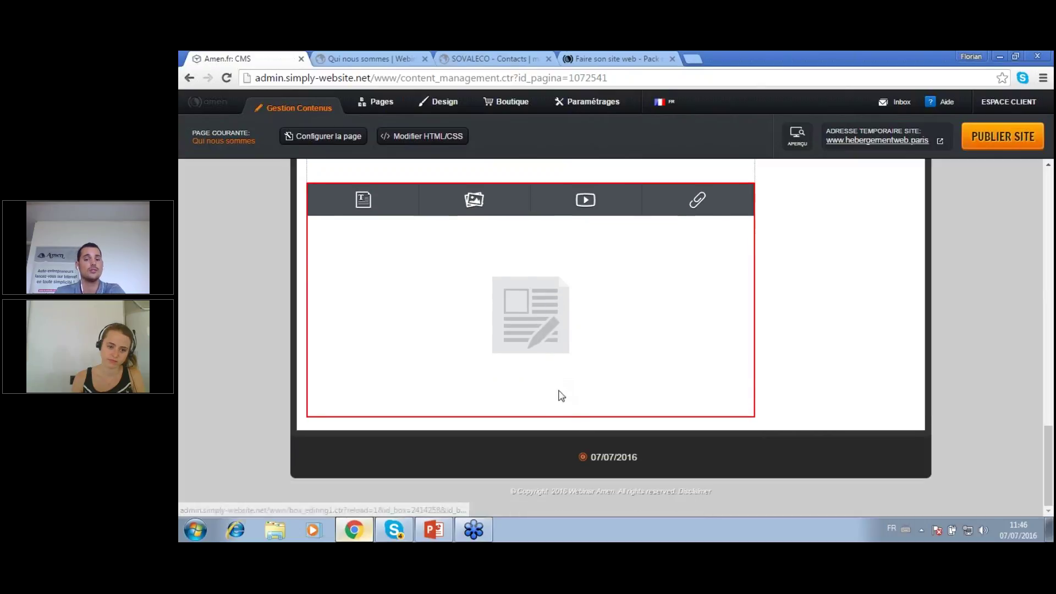
# Review the Qui nous sommes page in the content editor from its last content block back up to the header
pyautogui.moveTo(575, 321)
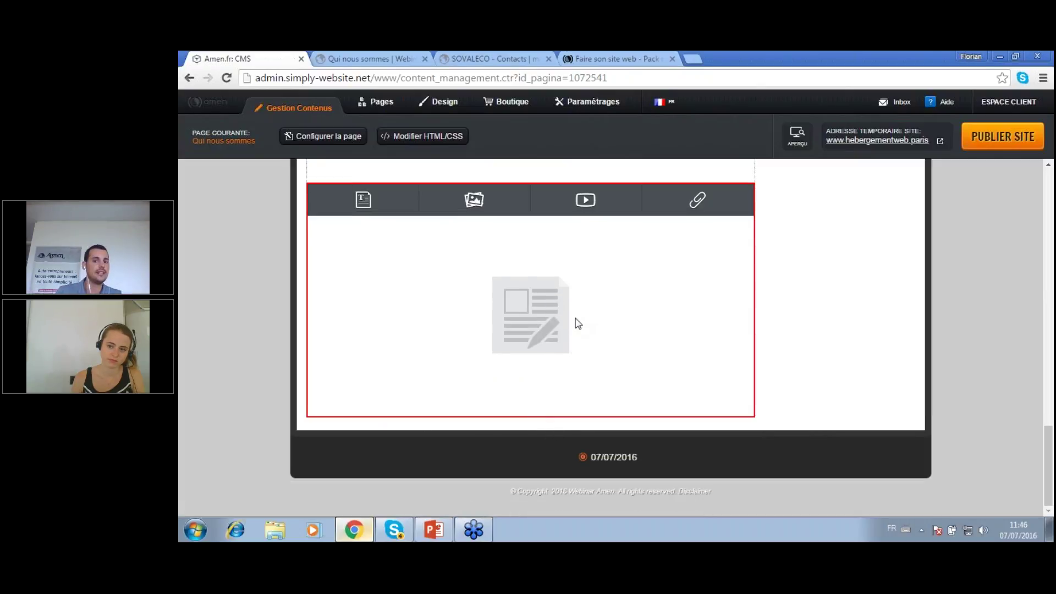
pyautogui.scroll(14, 572, 302)
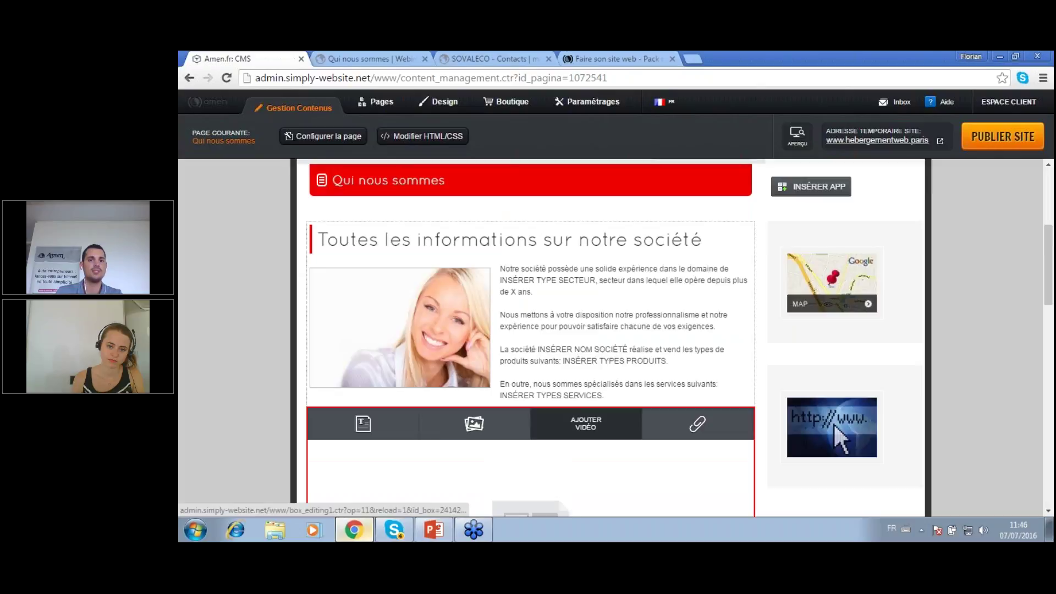
pyautogui.scroll(-2, 834, 424)
pyautogui.scroll(2, 562, 304)
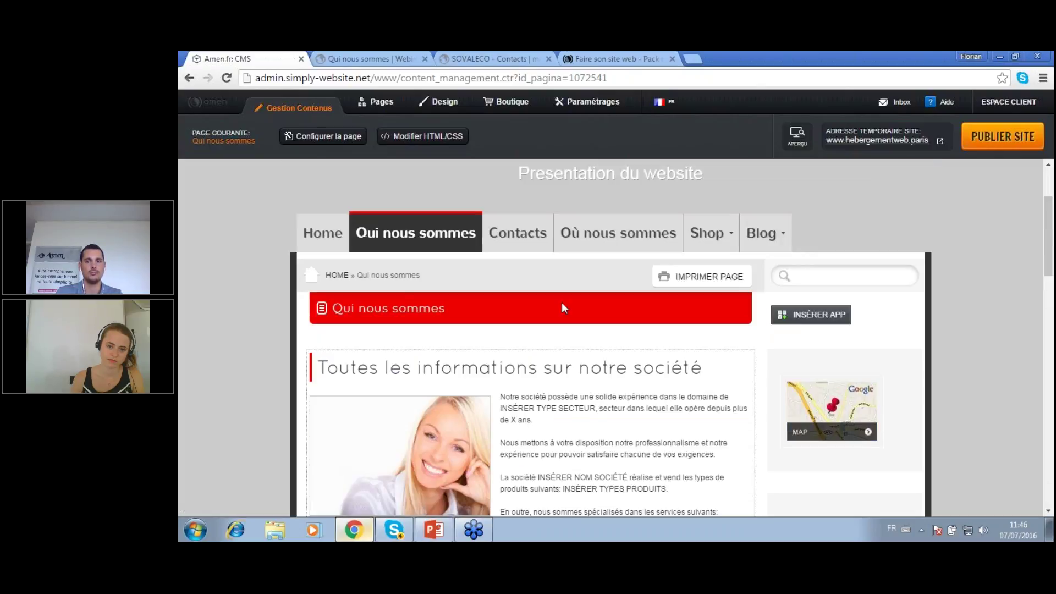
pyautogui.scroll(2, 562, 302)
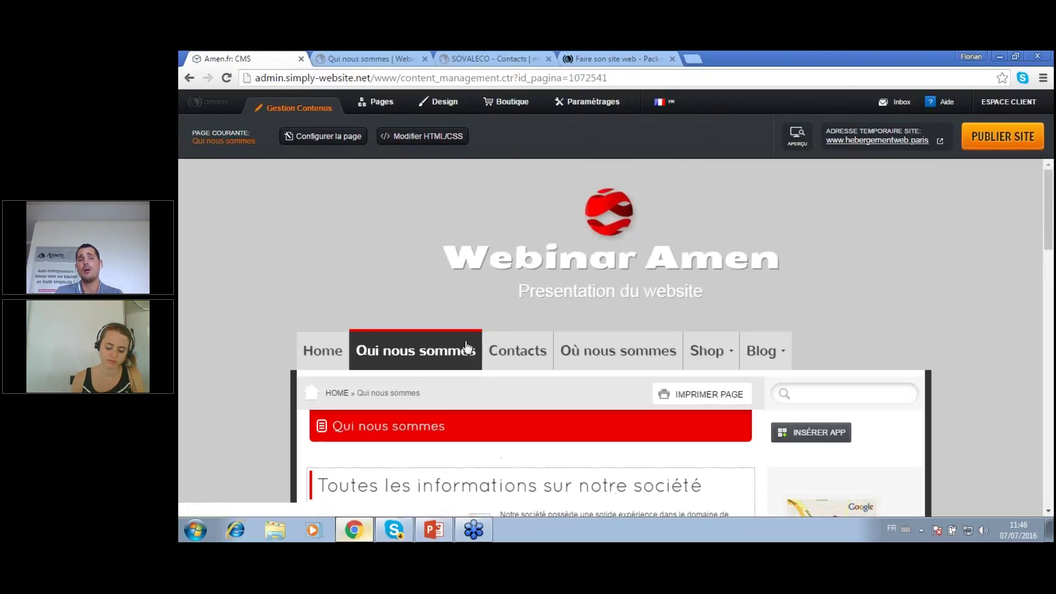
# Show the Page avancée type among the new page options in the site structure, and cancel without adding a page
pyautogui.click(404, 142)
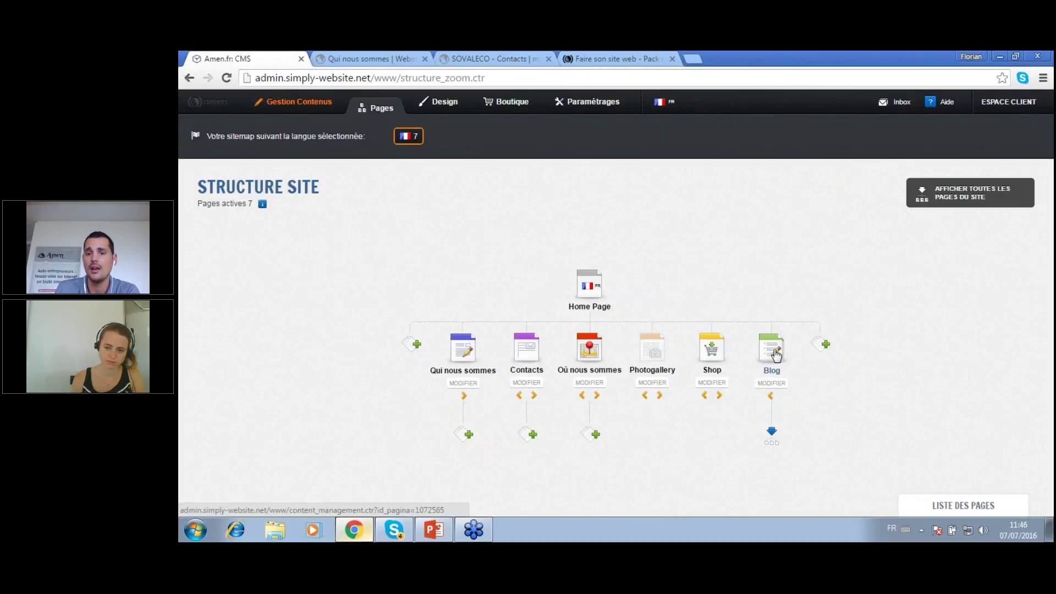
pyautogui.click(824, 347)
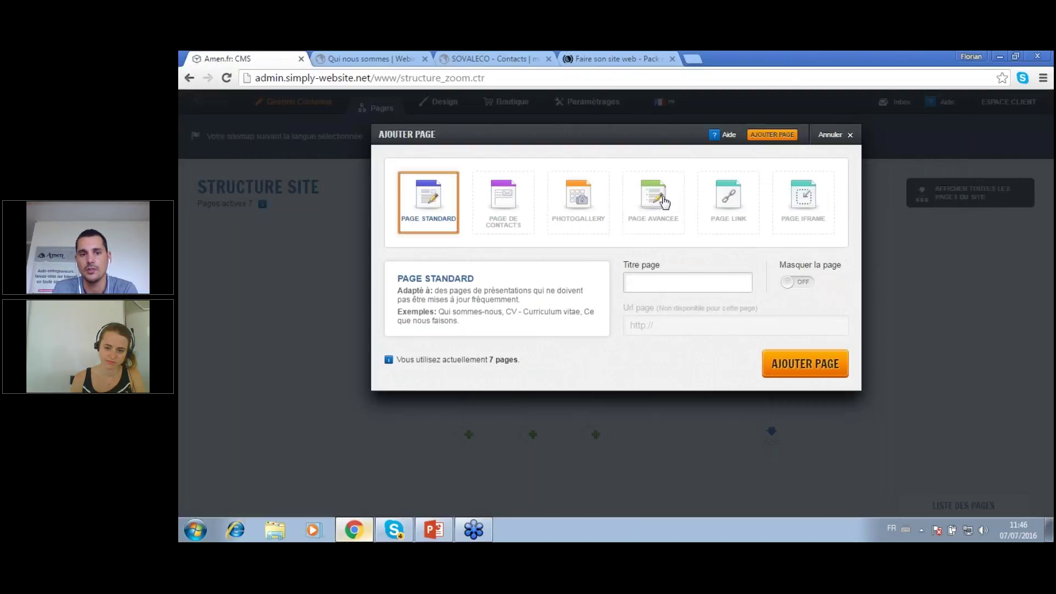
pyautogui.click(665, 203)
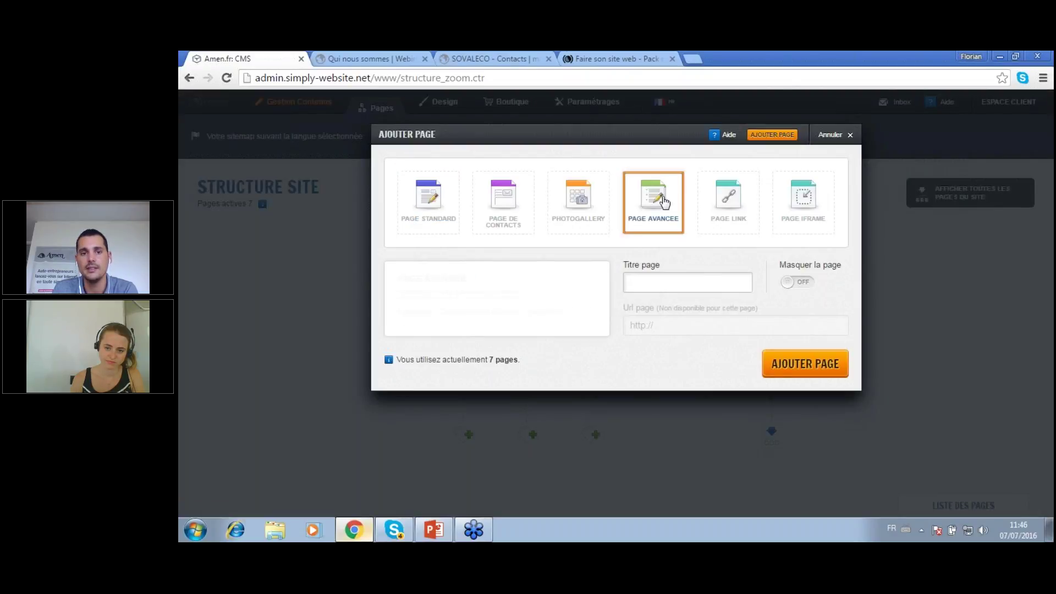
pyautogui.click(850, 136)
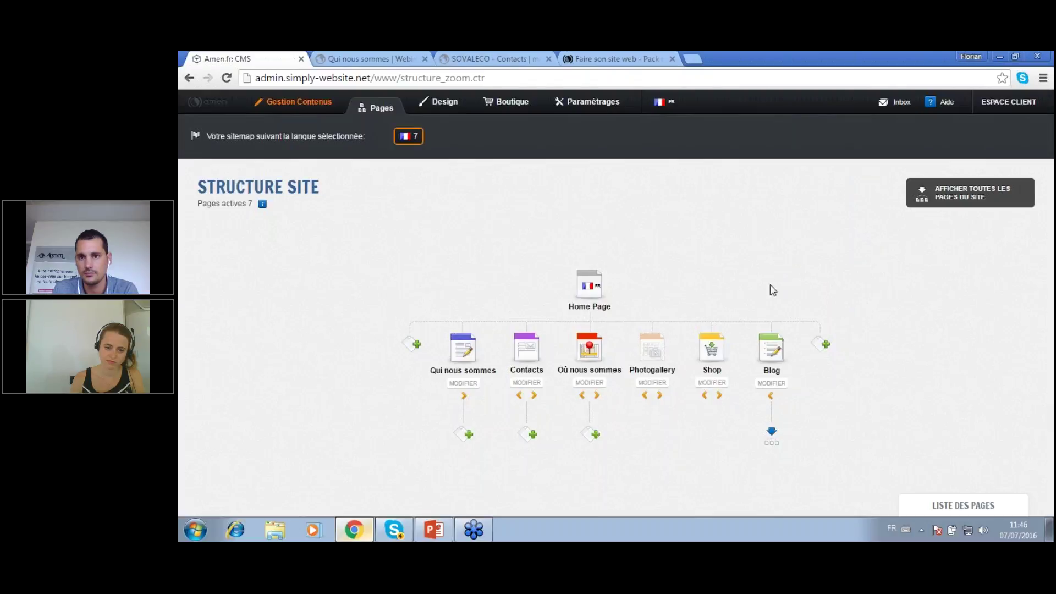
# Open the Blog page for editing, view its blank content box editor without saving, and examine the page down to the footer
pyautogui.click(773, 350)
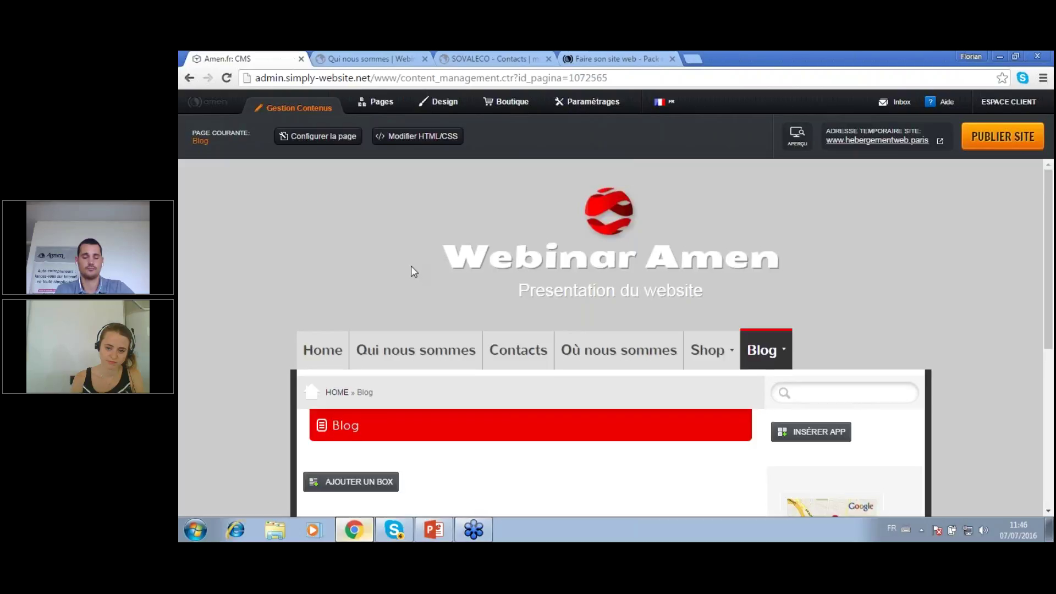
pyautogui.scroll(-3, 402, 380)
pyautogui.click(360, 294)
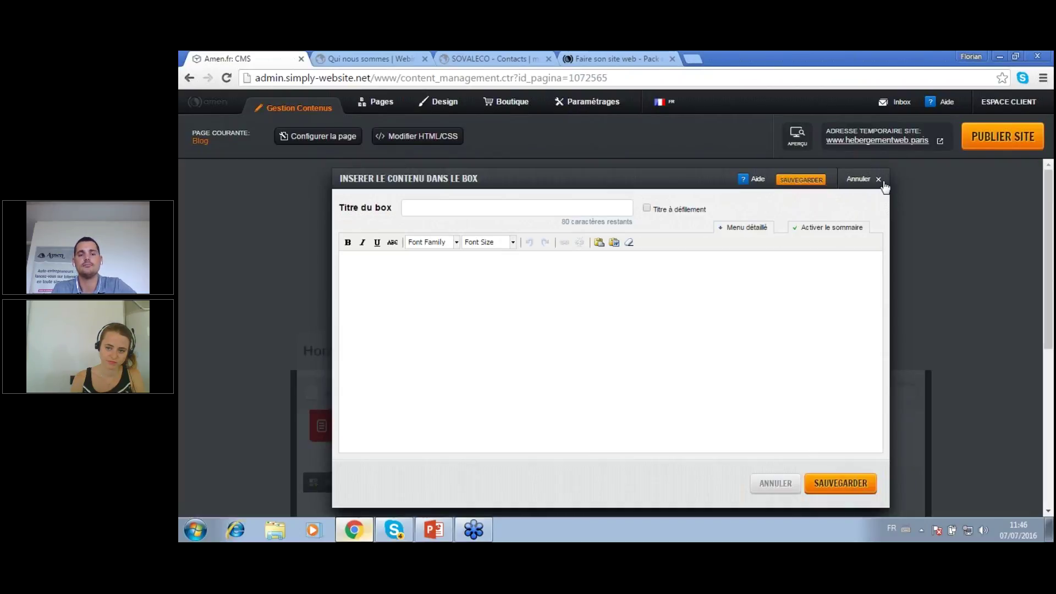
pyautogui.click(883, 182)
pyautogui.scroll(-3, 255, 324)
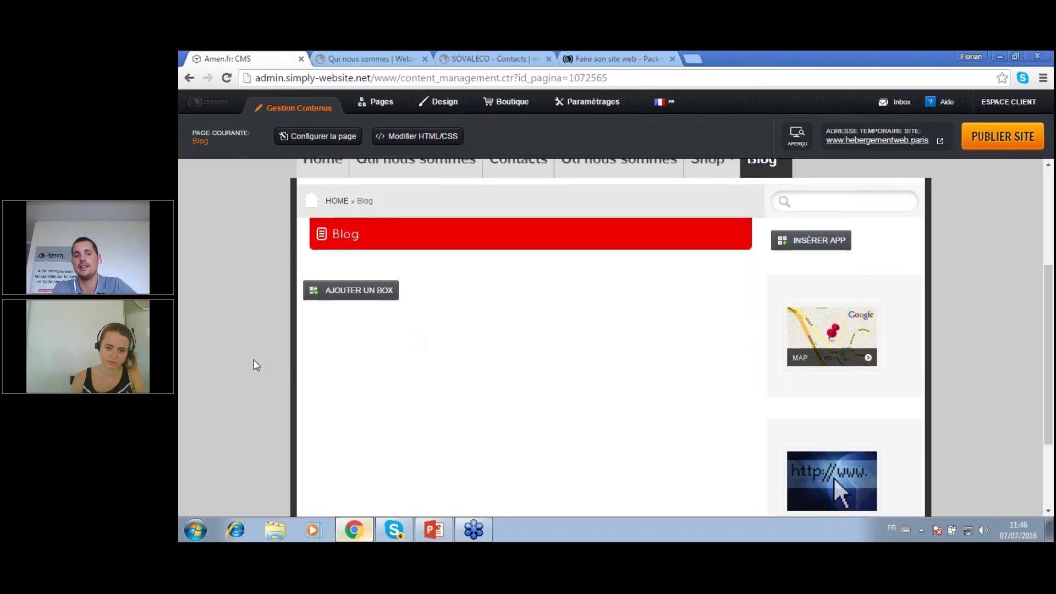
pyautogui.scroll(-2, 438, 357)
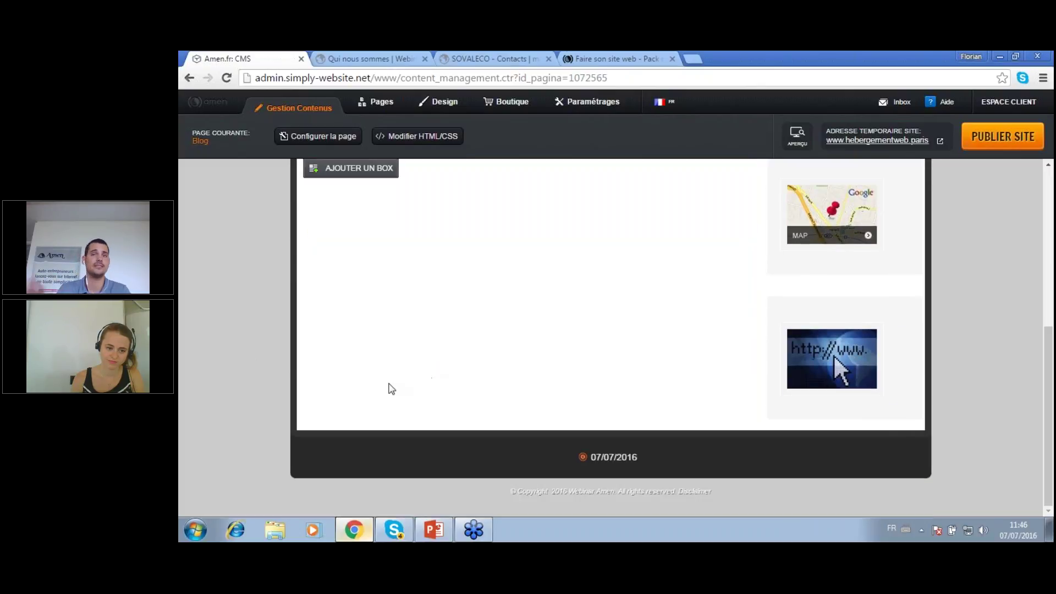
pyautogui.scroll(5, 345, 379)
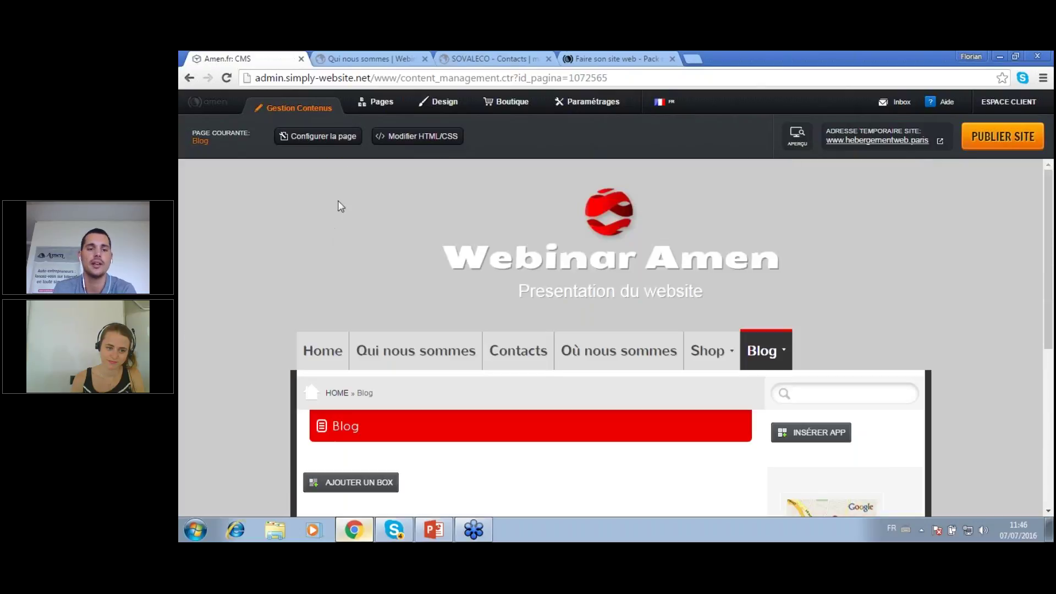
# View the published Qui nous sommes page and bring the CMS back to the site structure
pyautogui.click(374, 52)
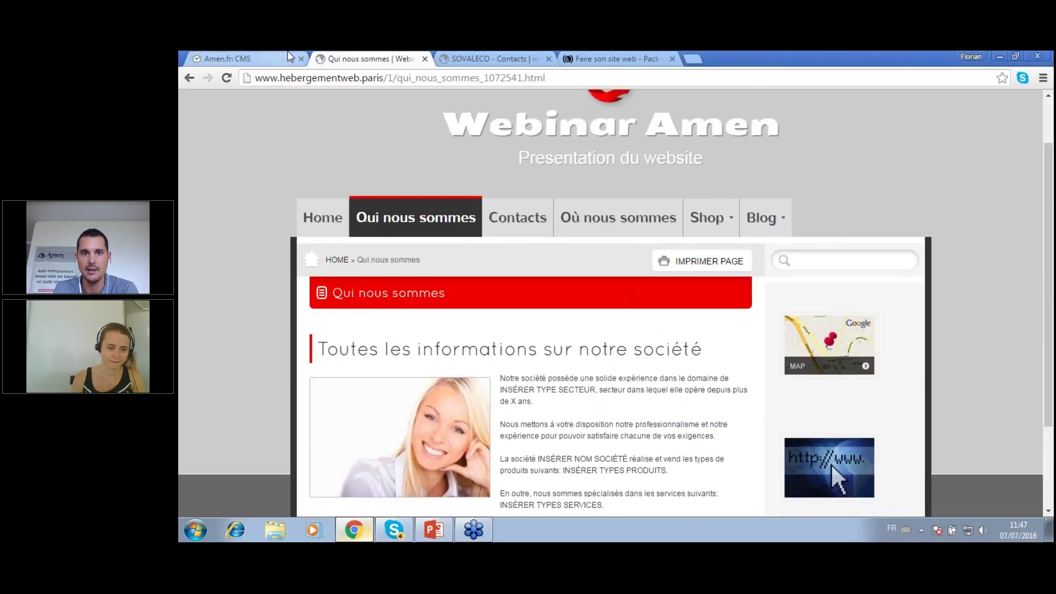
pyautogui.click(241, 55)
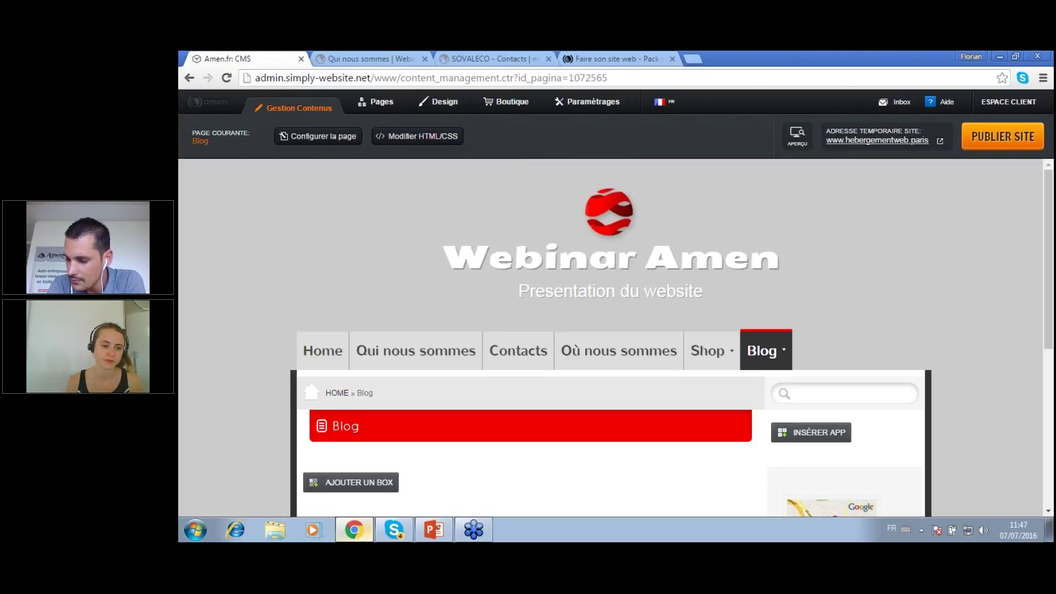
pyautogui.click(384, 104)
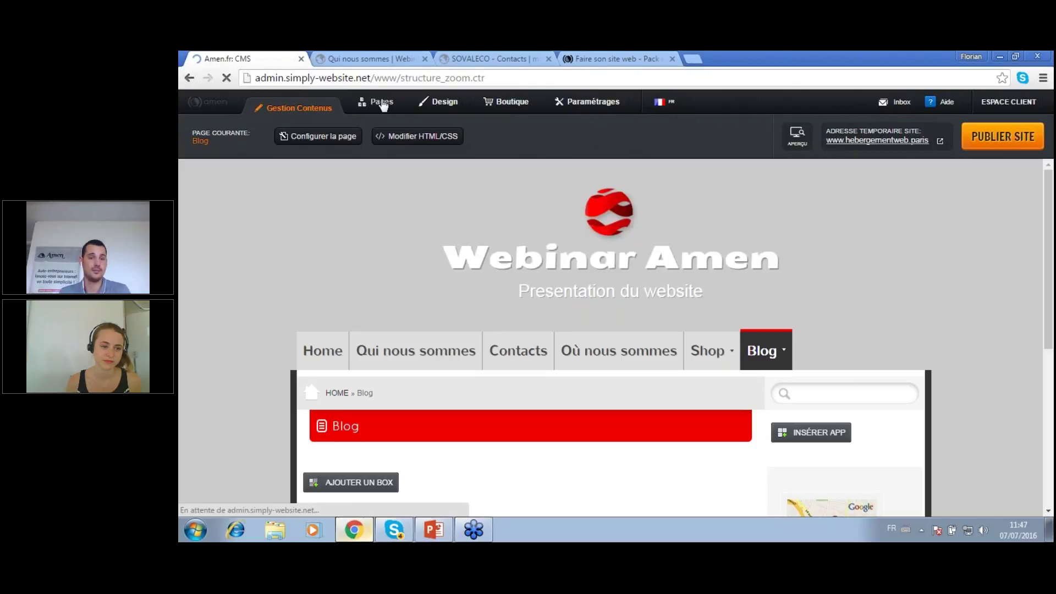
pyautogui.click(400, 57)
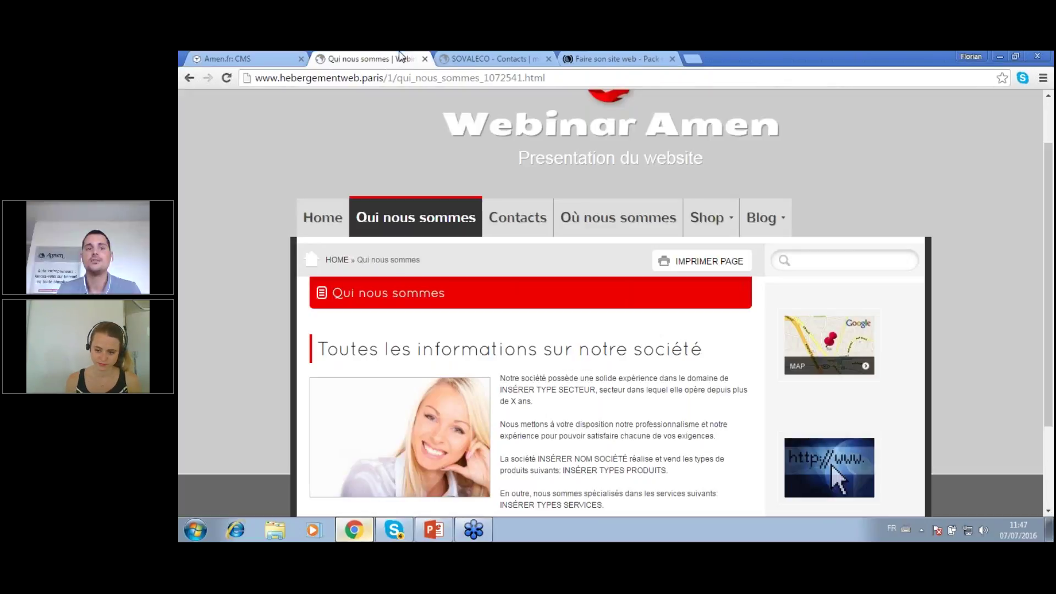
# Review the amen.fr pack comparison page alongside the CMS site structure, finishing at the beginning of the comparison page
pyautogui.click(628, 59)
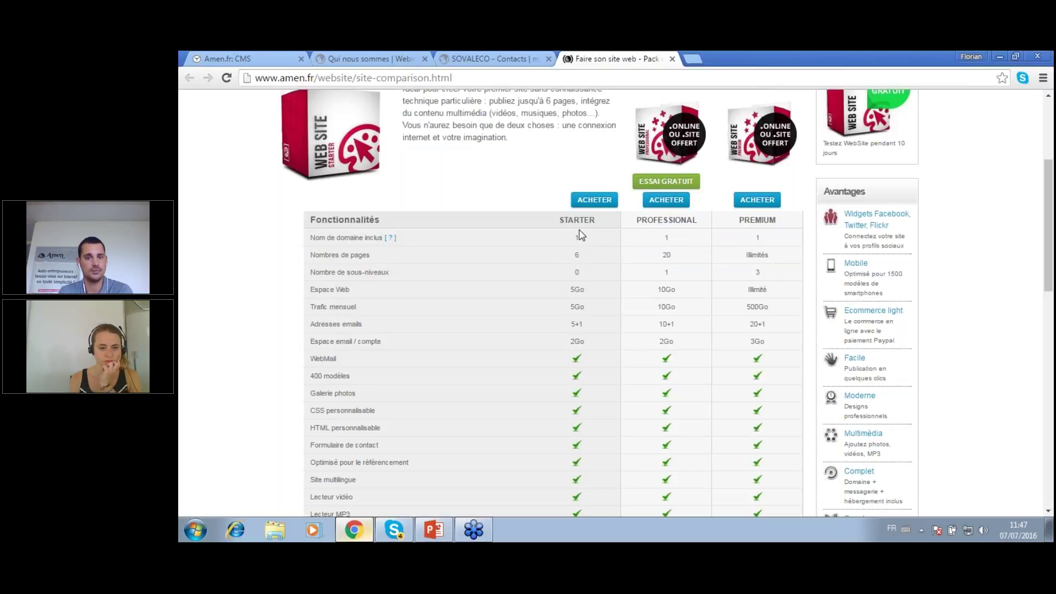
pyautogui.click(242, 58)
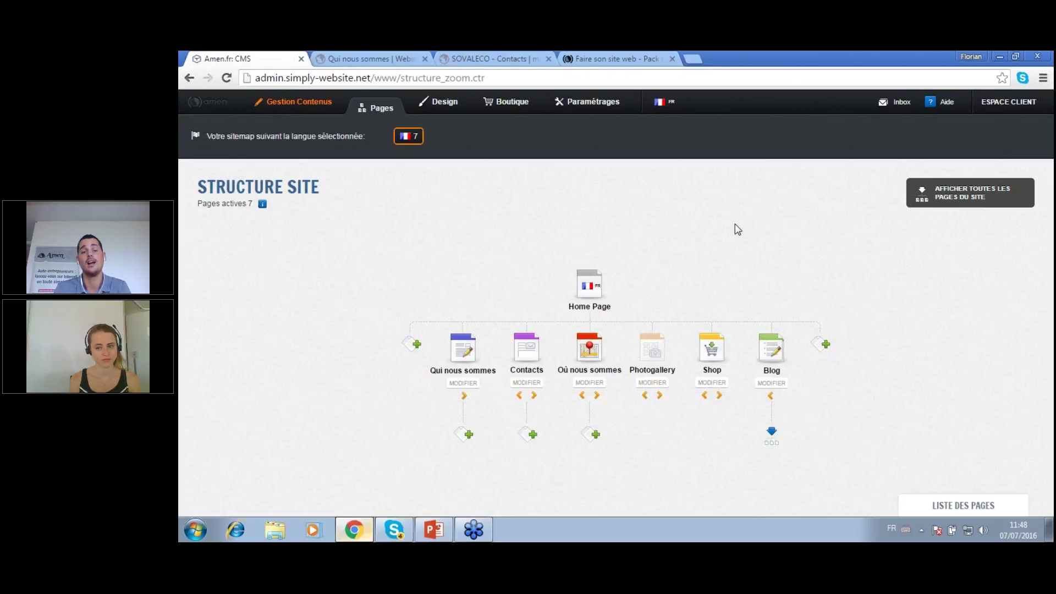
pyautogui.click(398, 55)
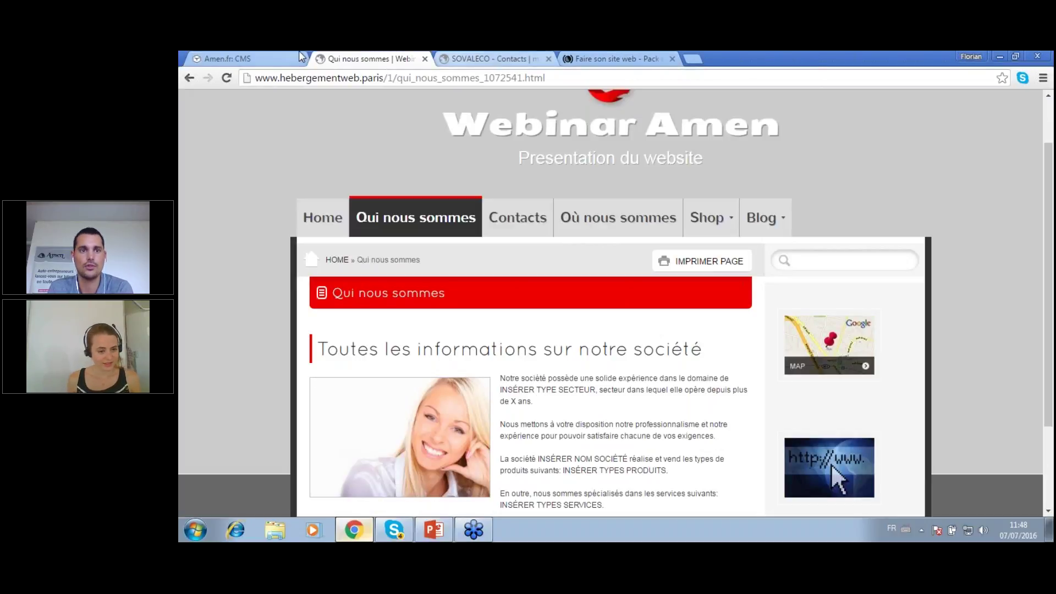
pyautogui.click(242, 58)
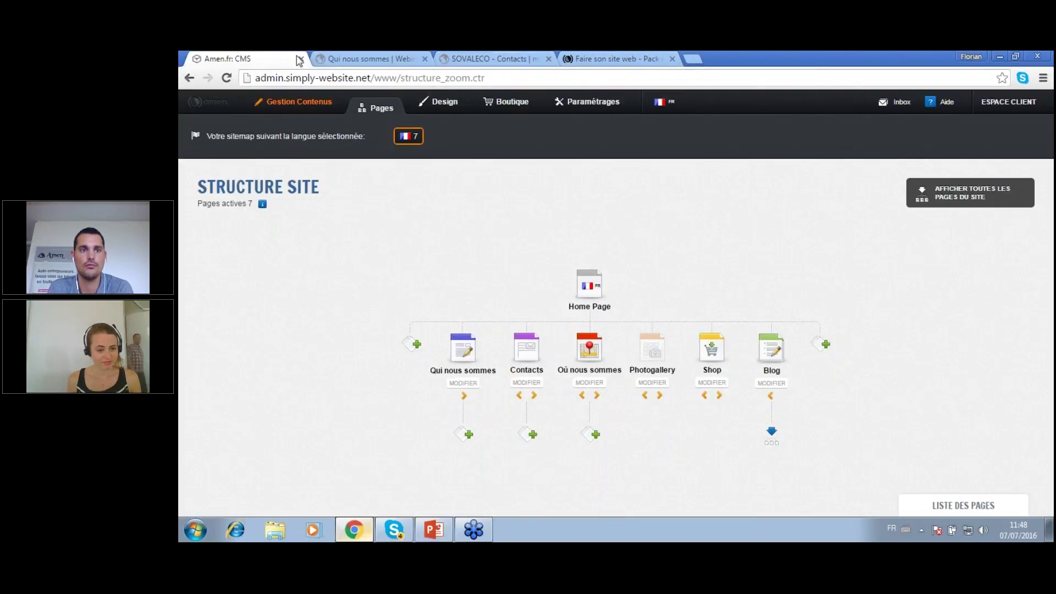
pyautogui.click(626, 59)
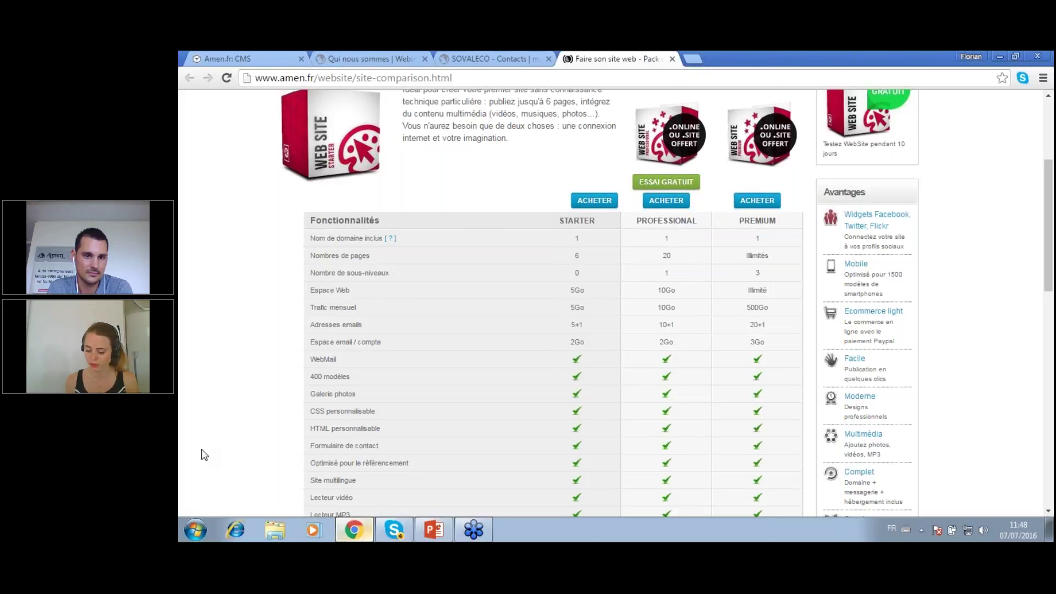
pyautogui.scroll(4, 201, 454)
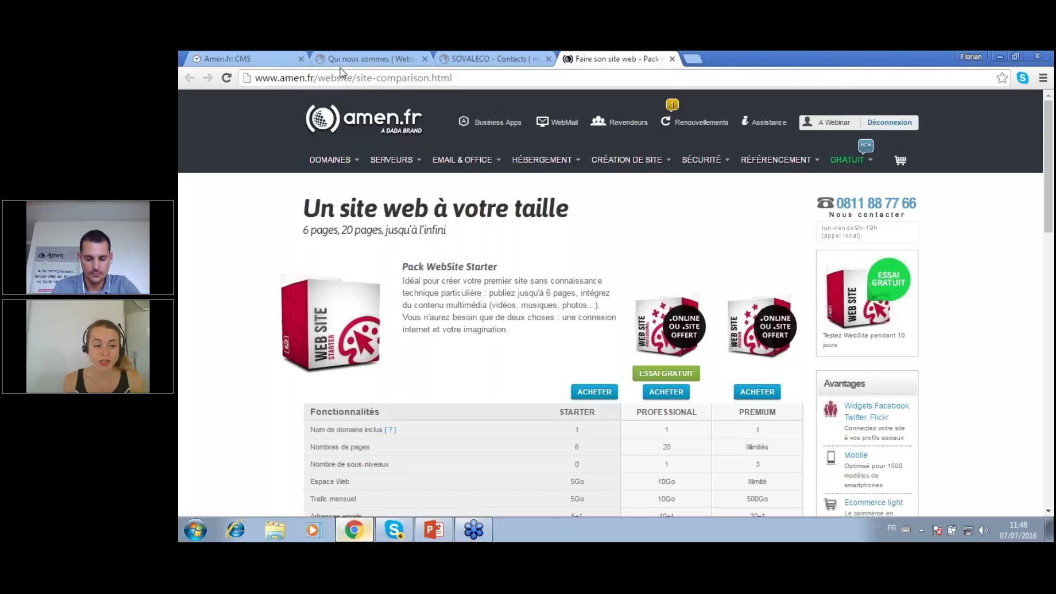
# Switch to PowerPoint, start the slide show from the Questions/Réponses slide, and advance to the closing thank-you slide
pyautogui.hotkey('alt', 'Tab')
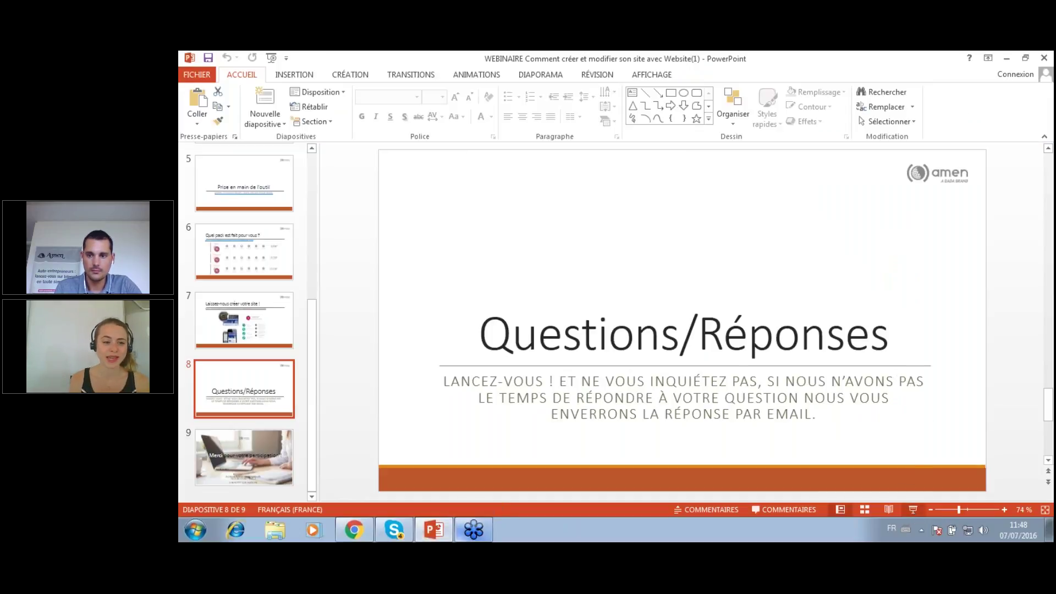
pyautogui.click(914, 511)
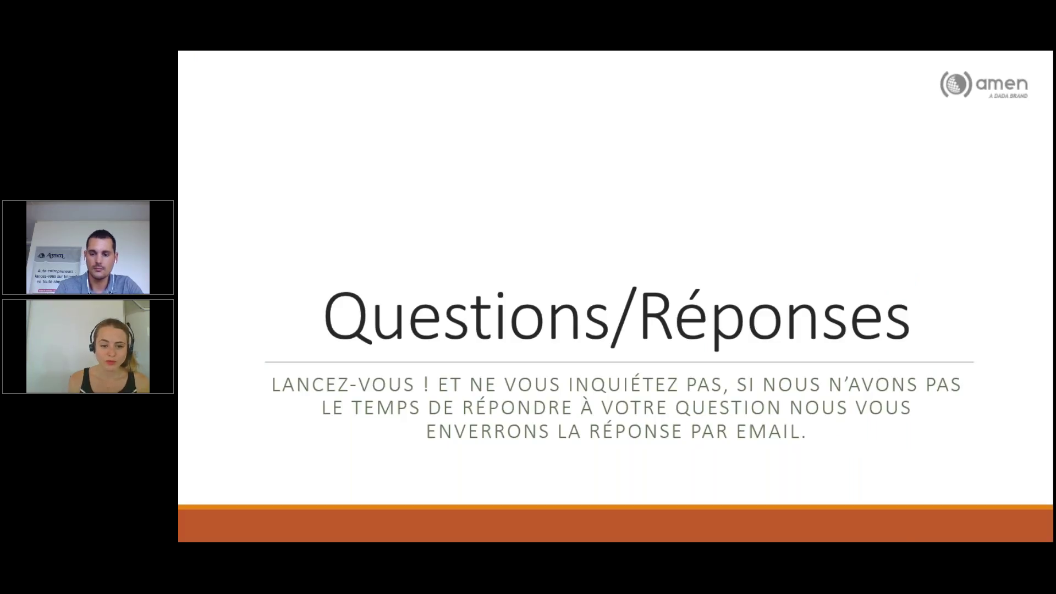
pyautogui.press('Right')
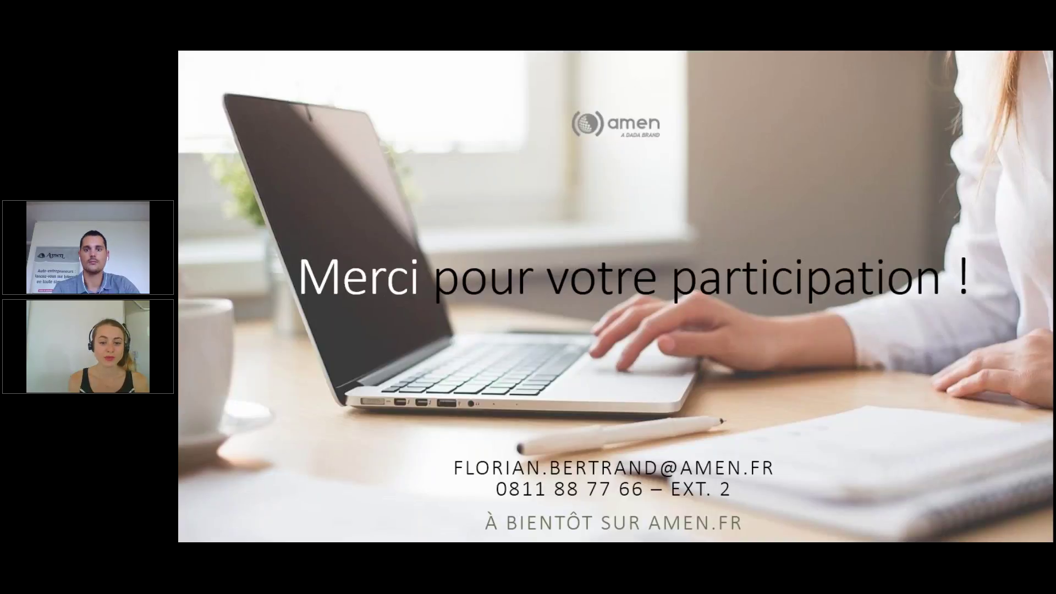